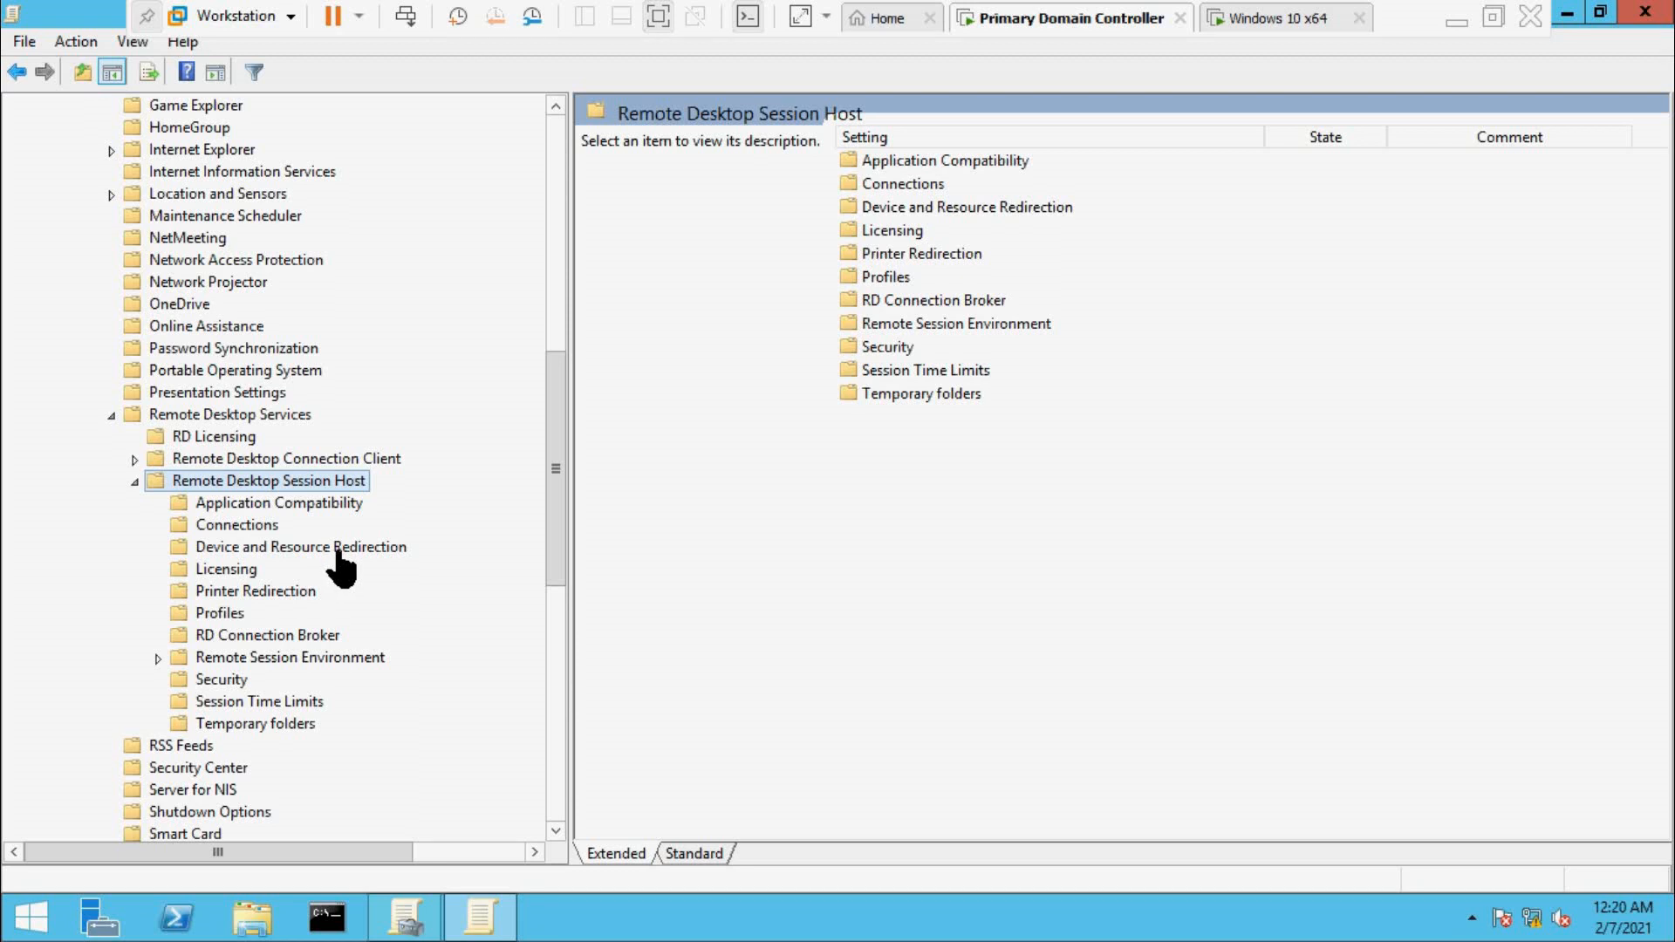
# Show the Device and Resource Redirection policy settings under Remote Desktop Session Host.
pyautogui.click(311, 549)
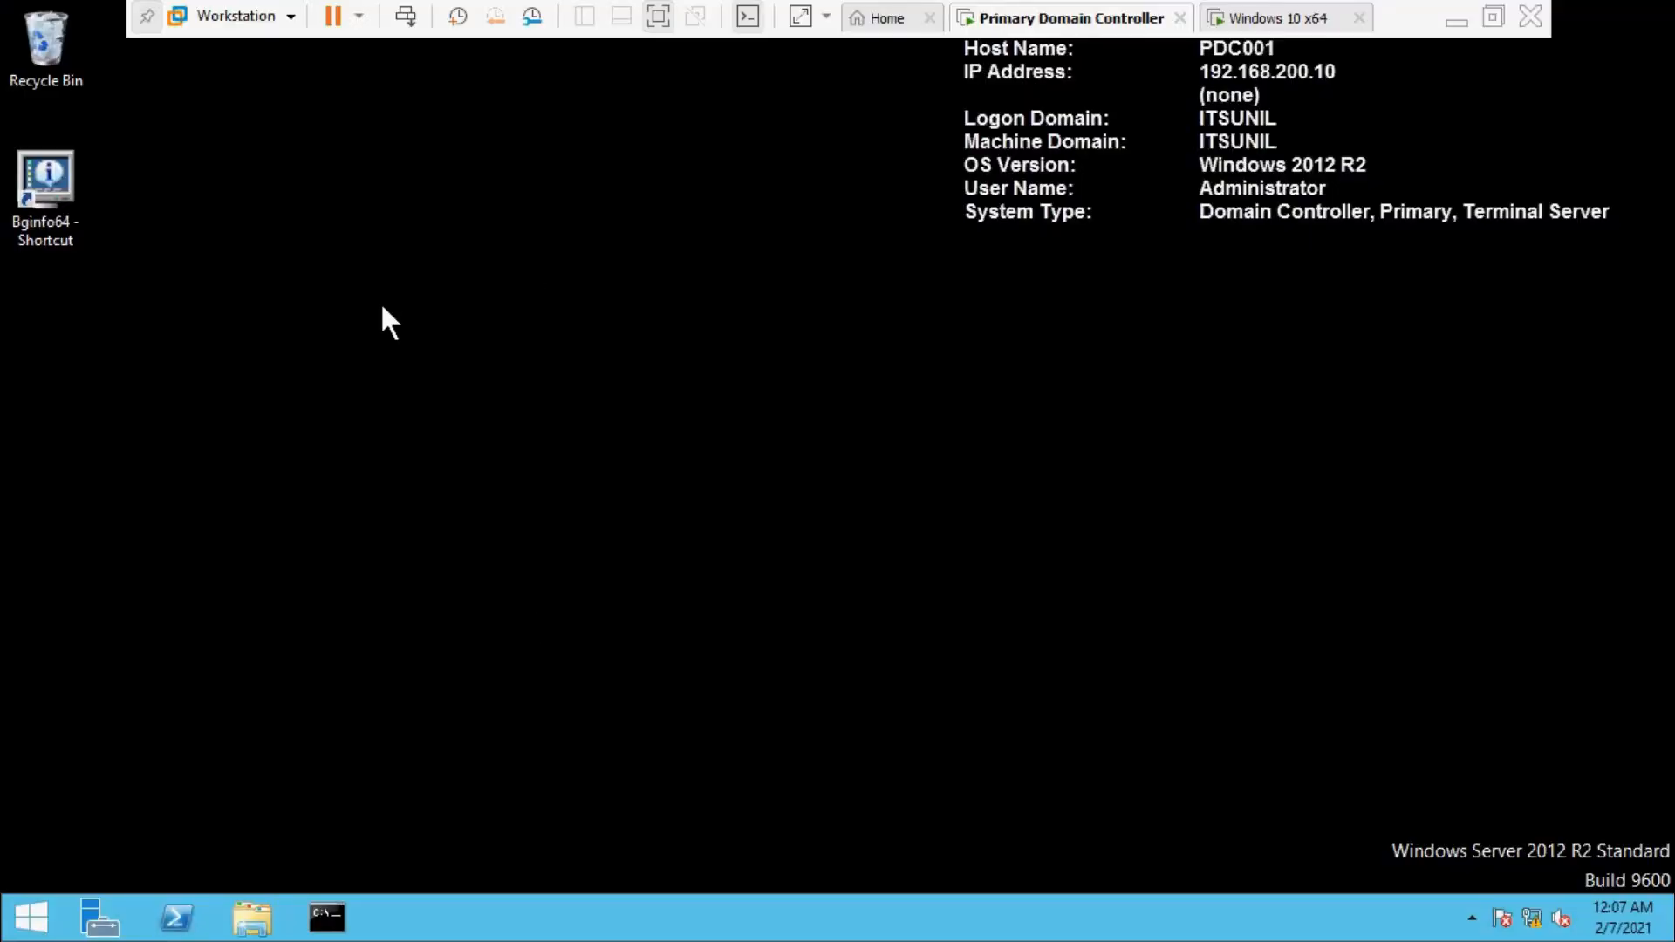
pyautogui.moveTo(209, 149); pyautogui.dragTo(560, 398)
pyautogui.moveTo(344, 269); pyautogui.dragTo(1477, 727)
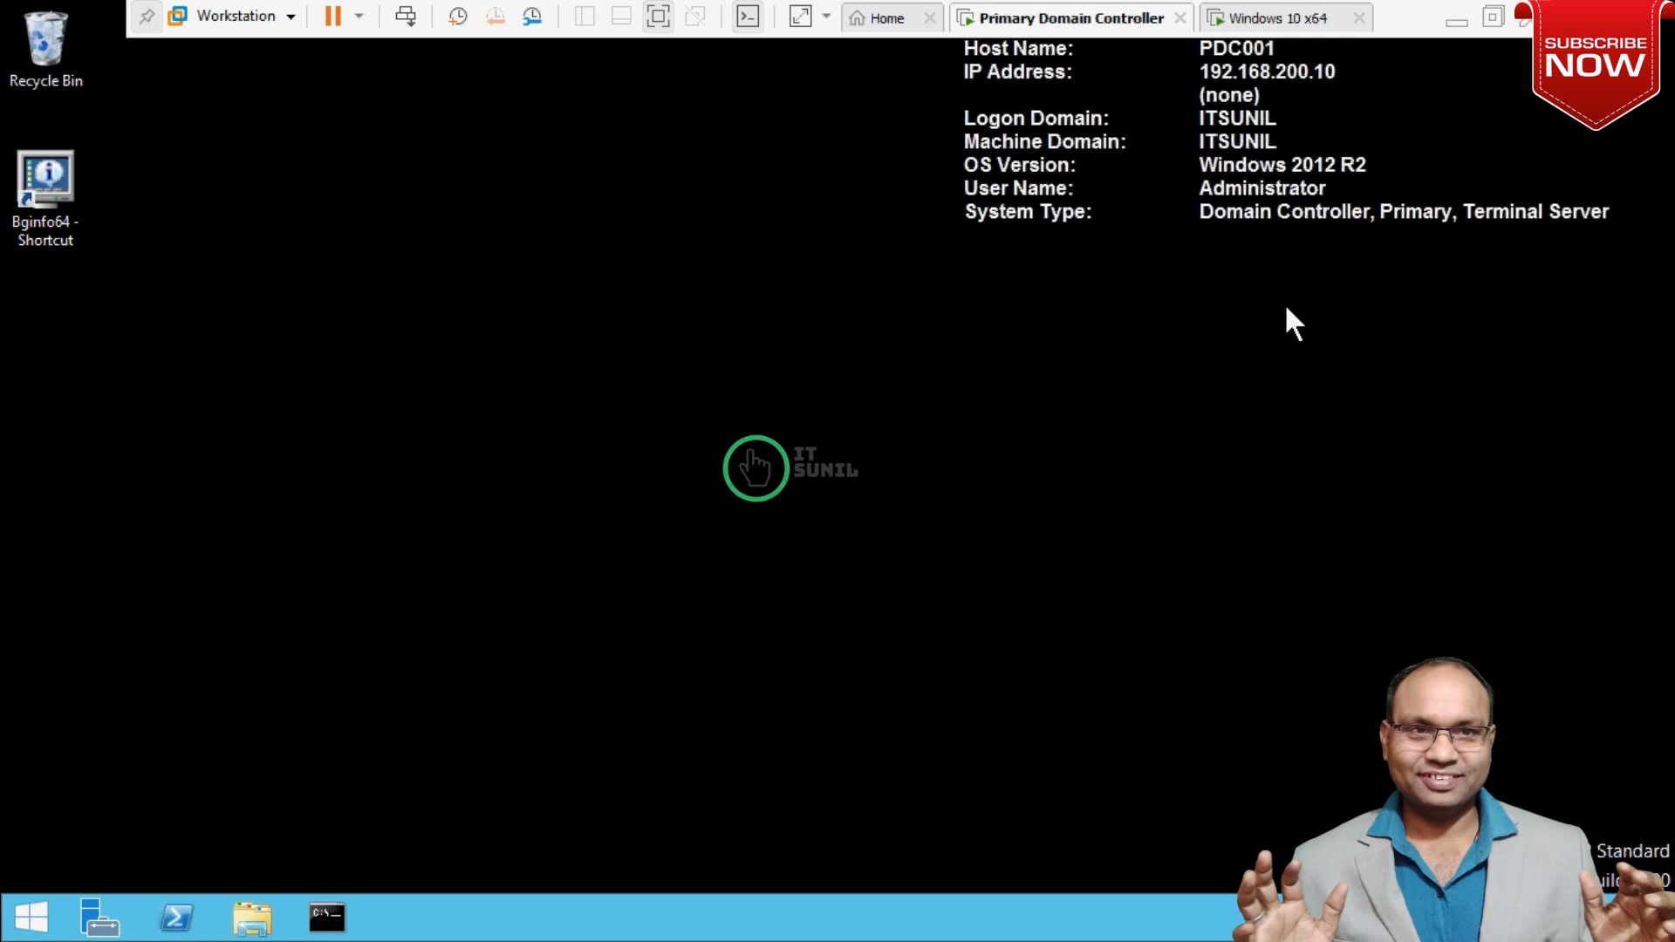
pyautogui.click(1298, 27)
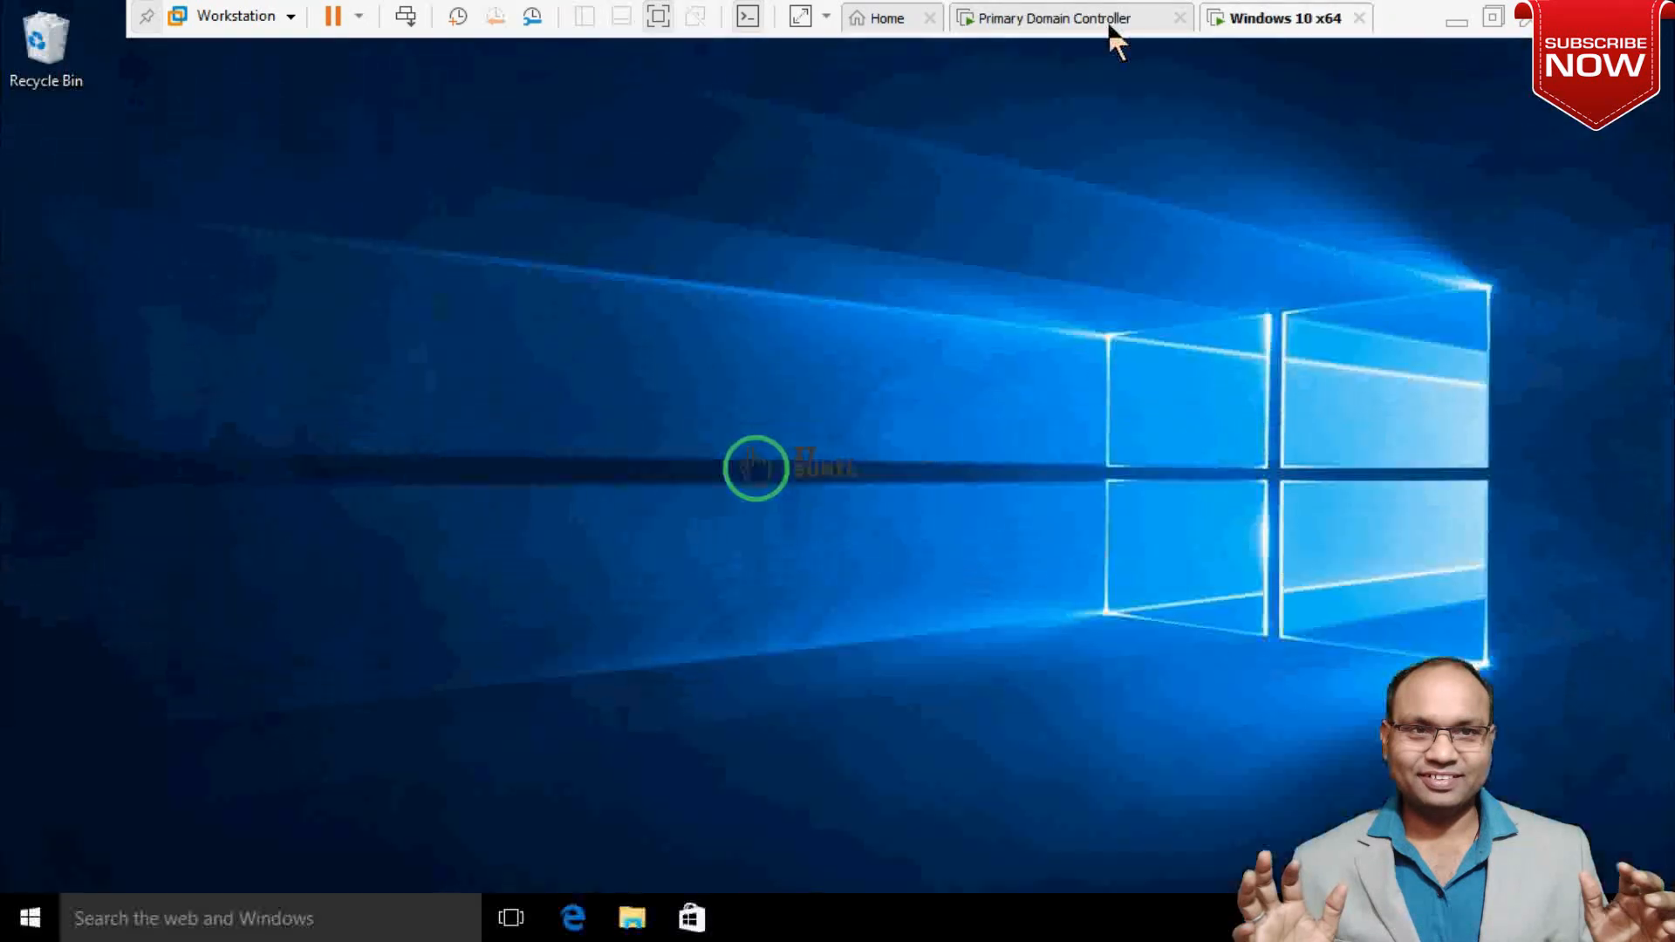
pyautogui.click(1110, 26)
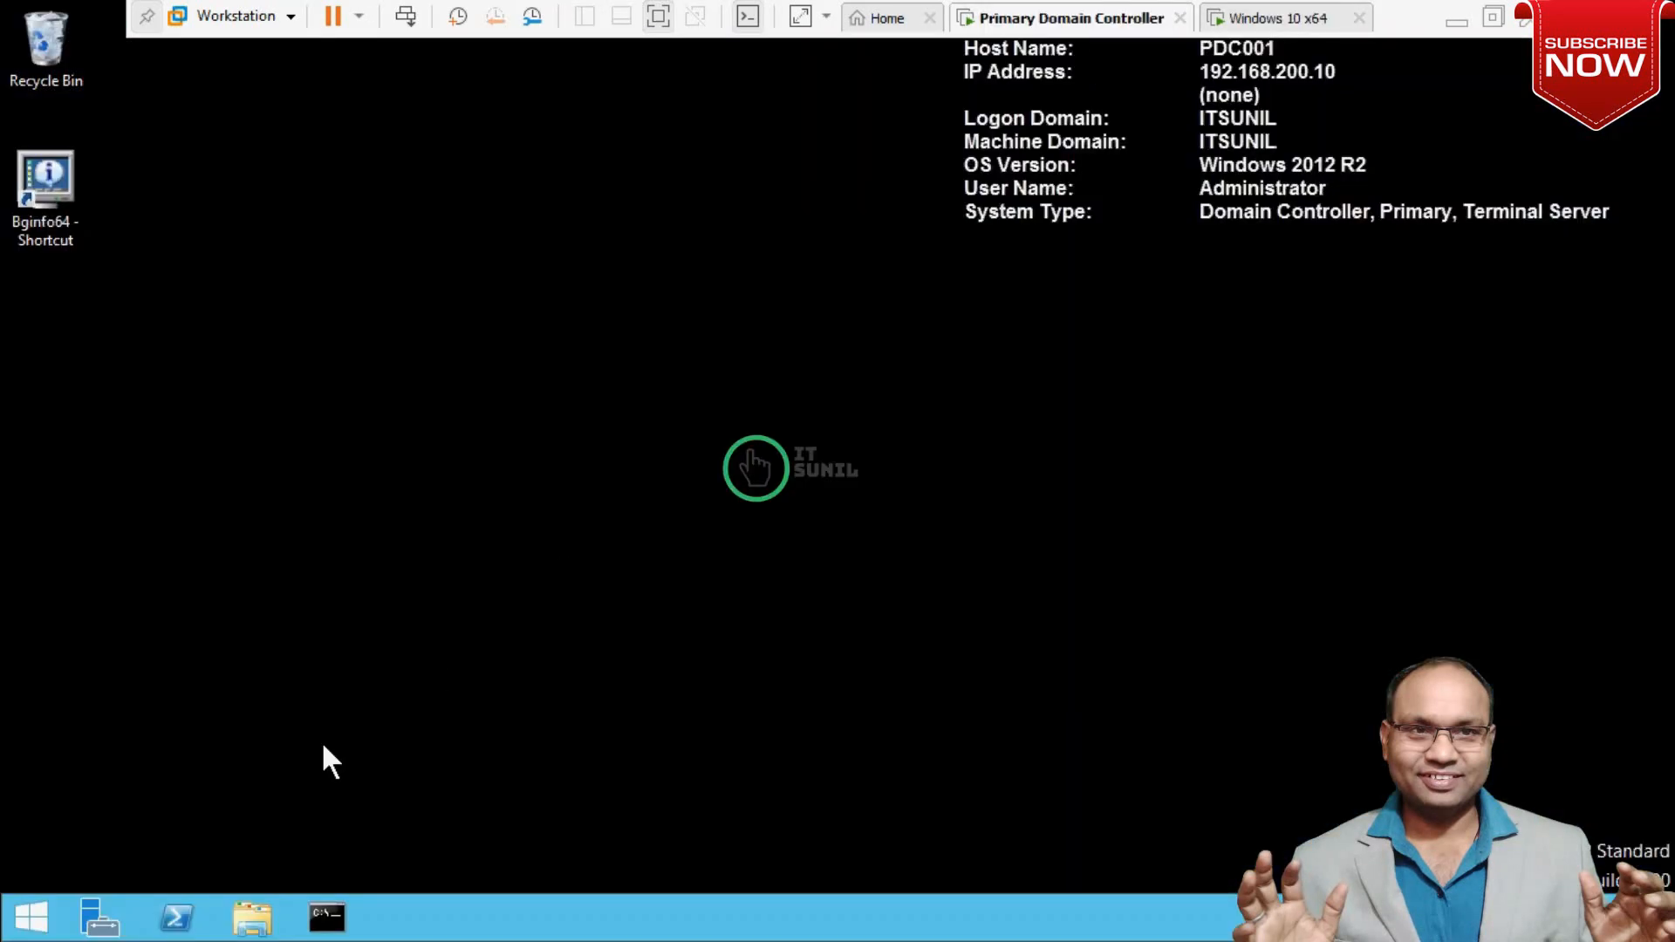
pyautogui.press('super+r')
# Launch Active Directory Users and Computers with dsa.msc from the Run box.
pyautogui.write('dsa')
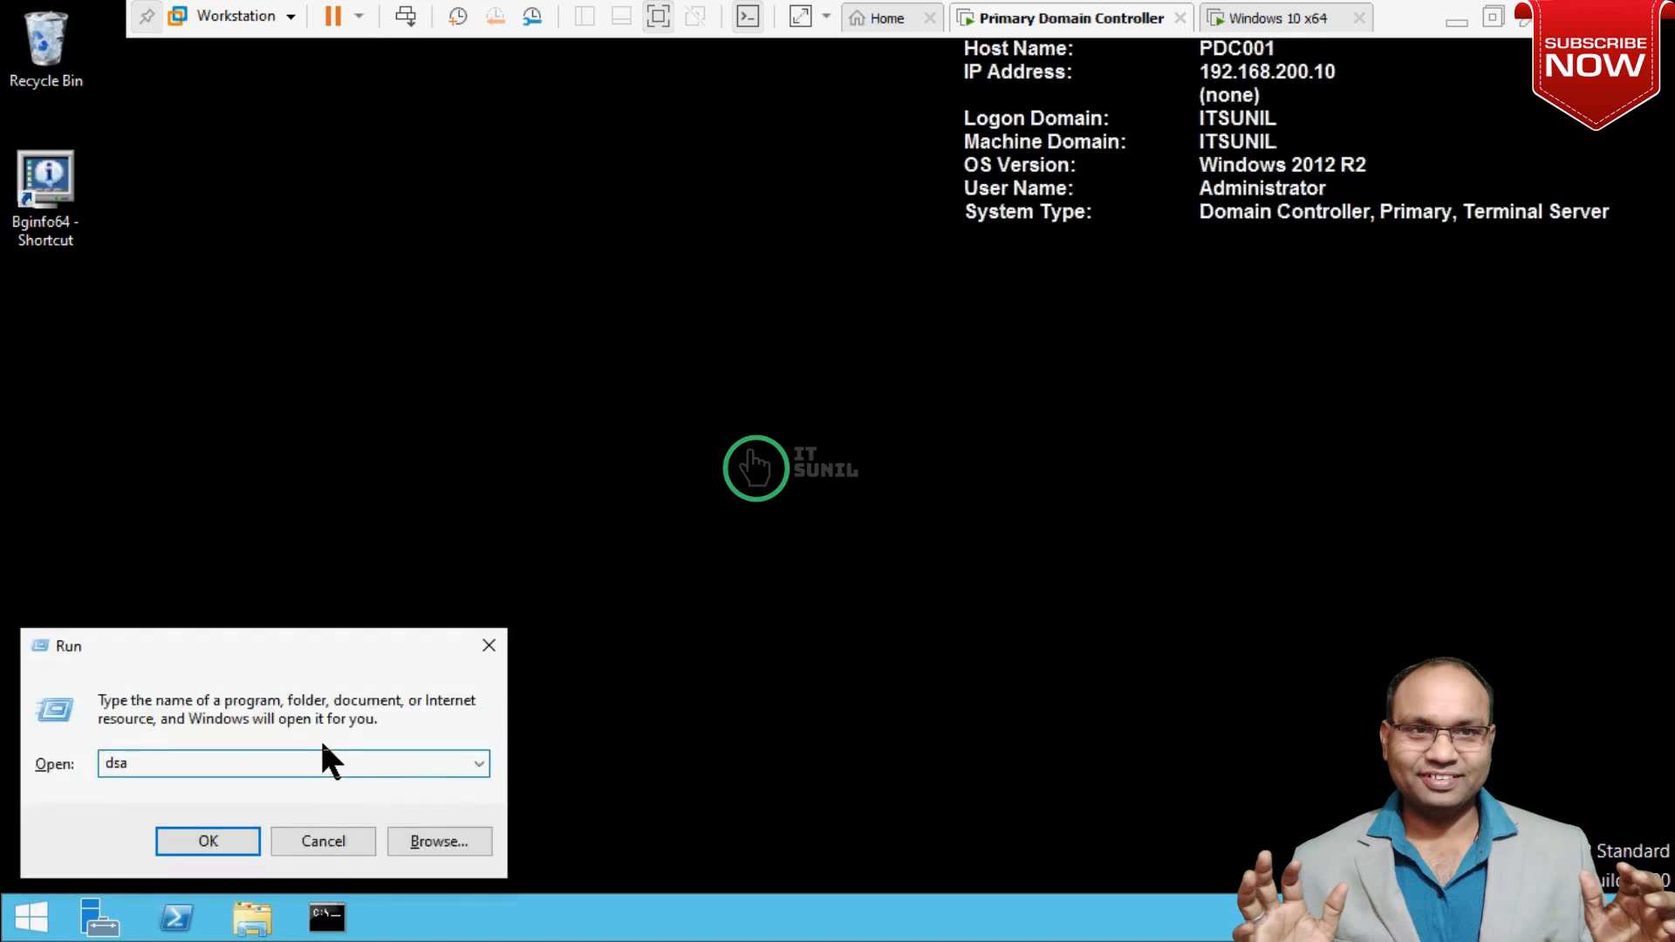
pyautogui.write('d')
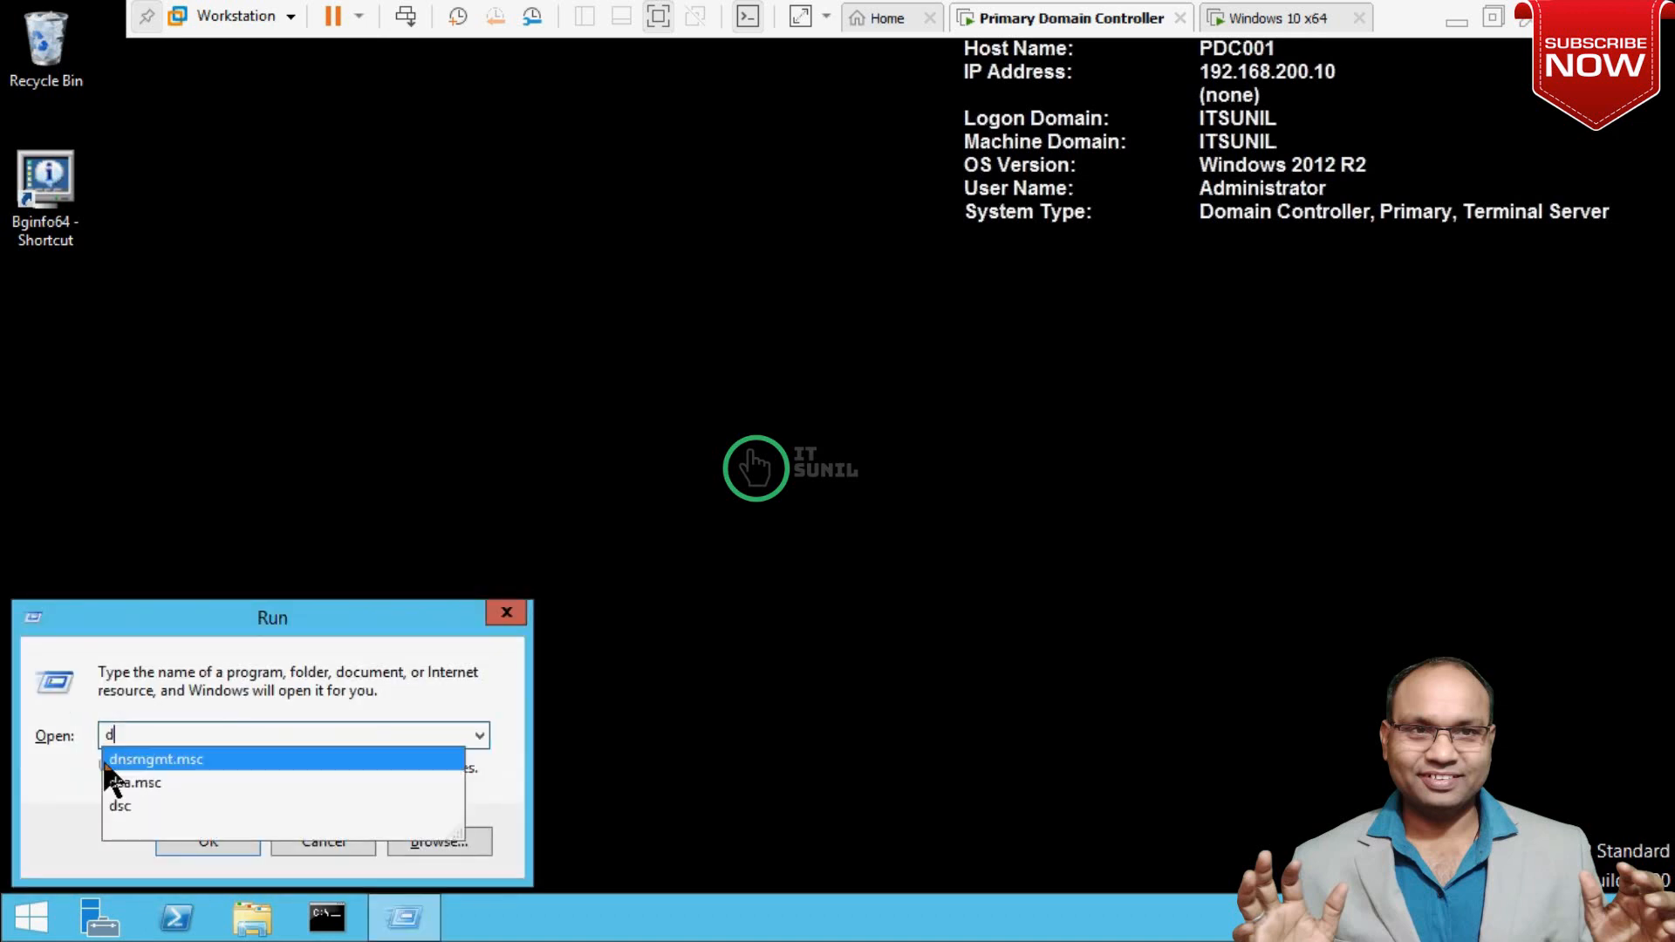
pyautogui.write('sa')
pyautogui.press('Down')
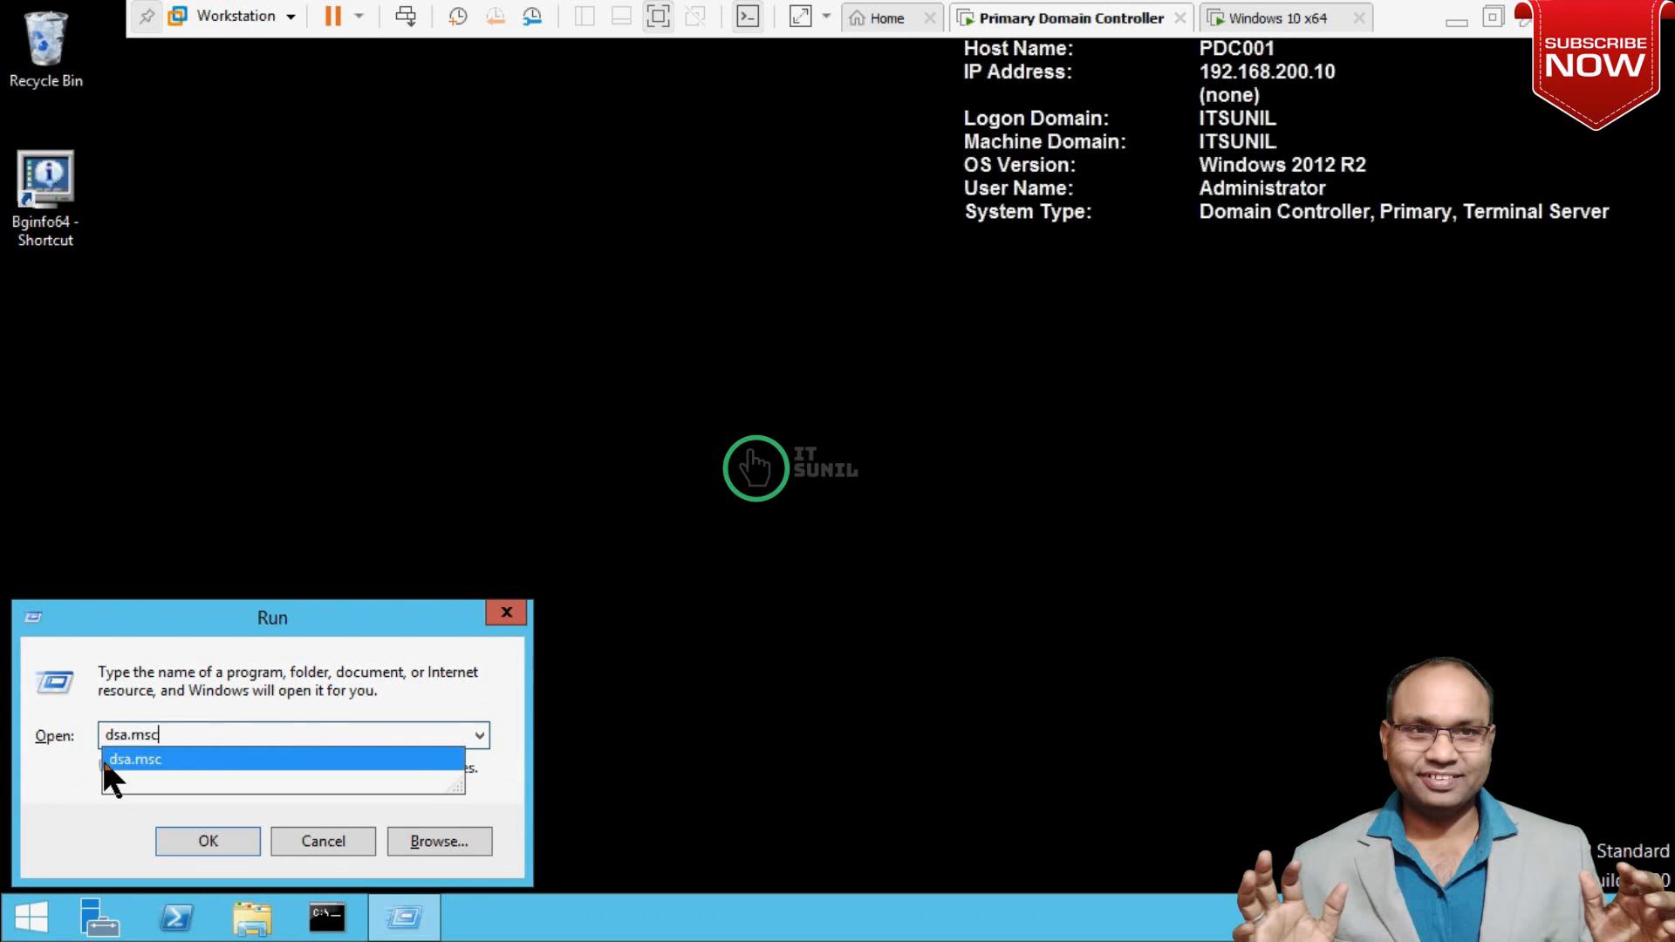
pyautogui.press('Return')
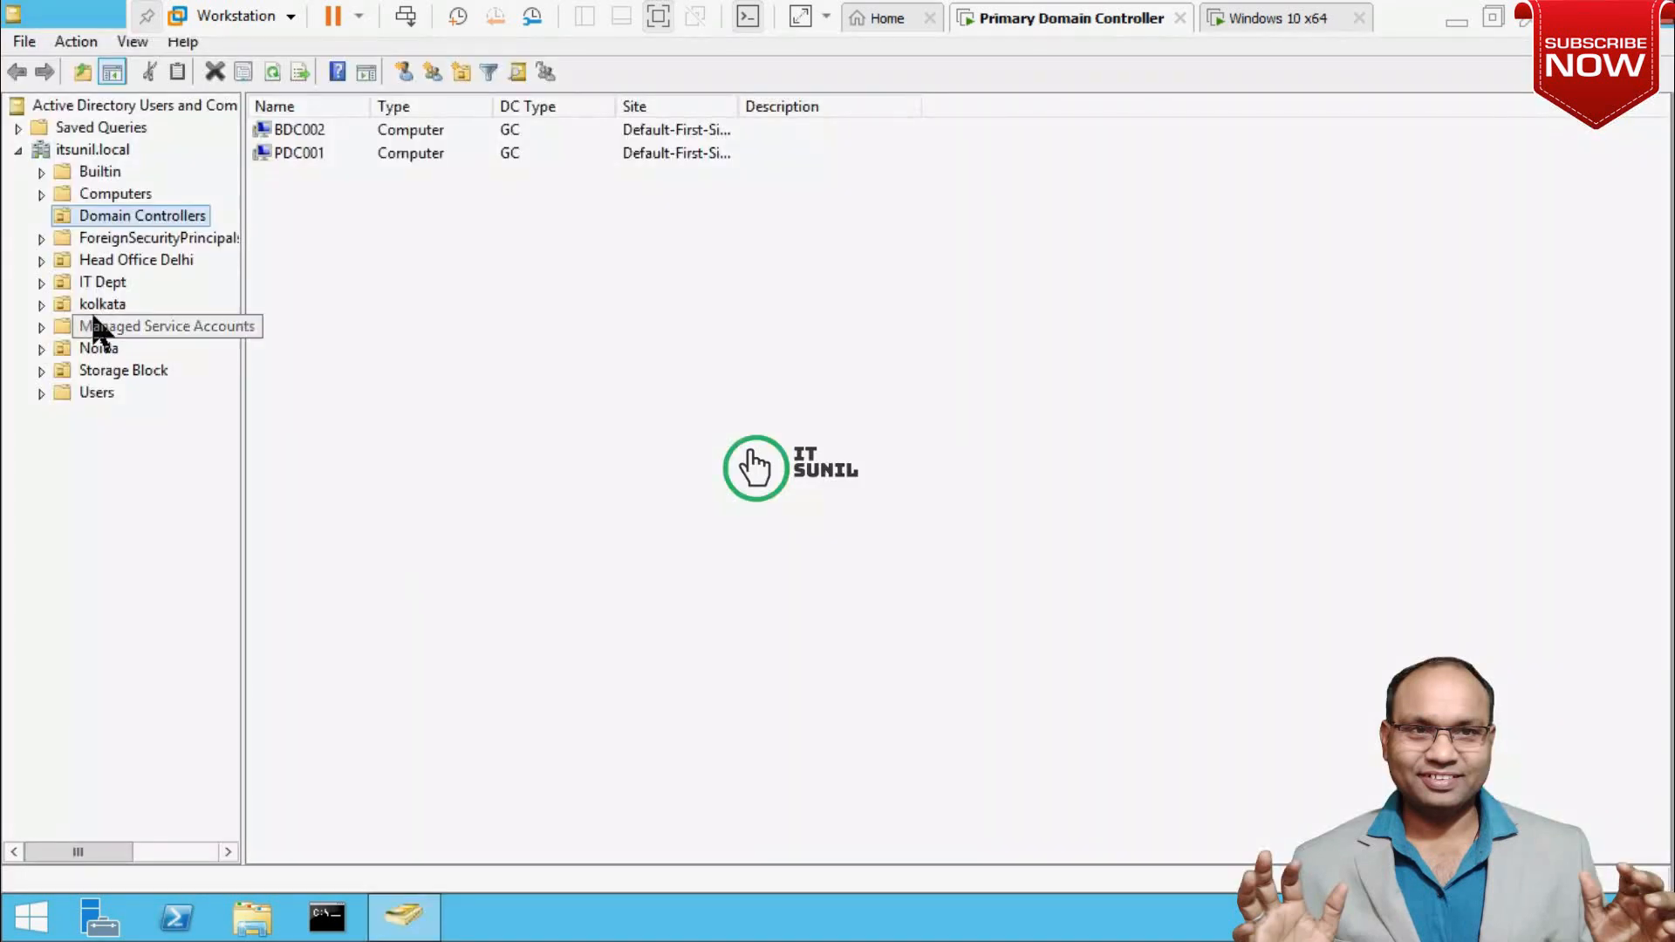
# Review the user accounts in the Users container, then switch to the Windows 10 virtual machine.
pyautogui.click(105, 397)
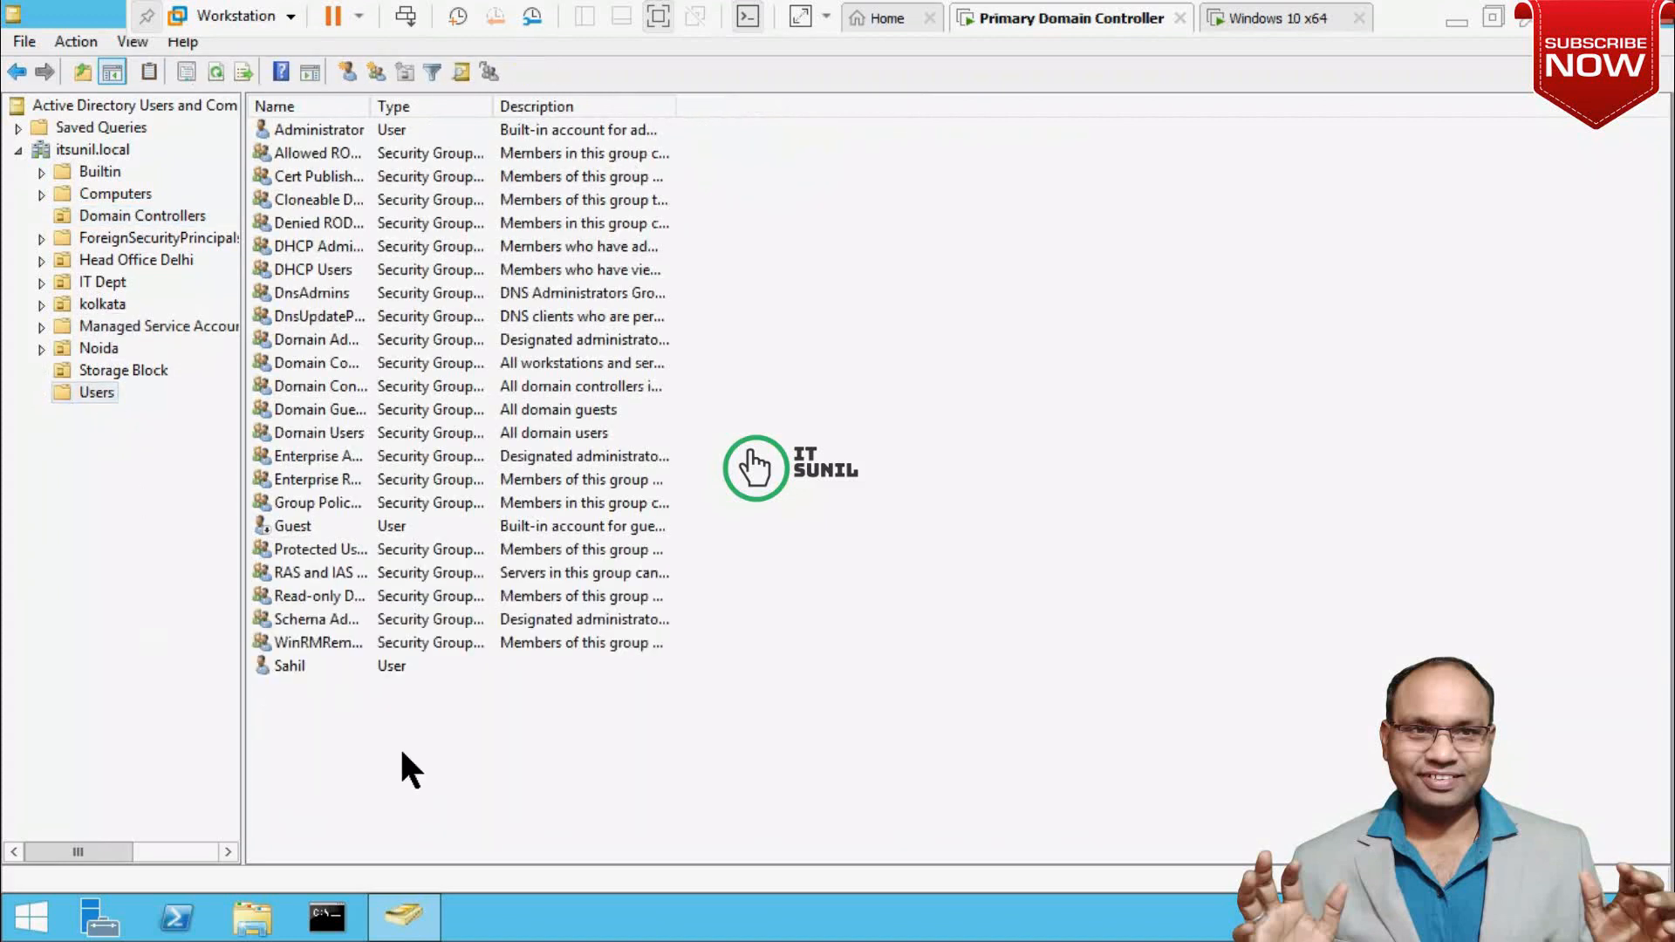
pyautogui.click(289, 665)
pyautogui.rightClick(290, 666)
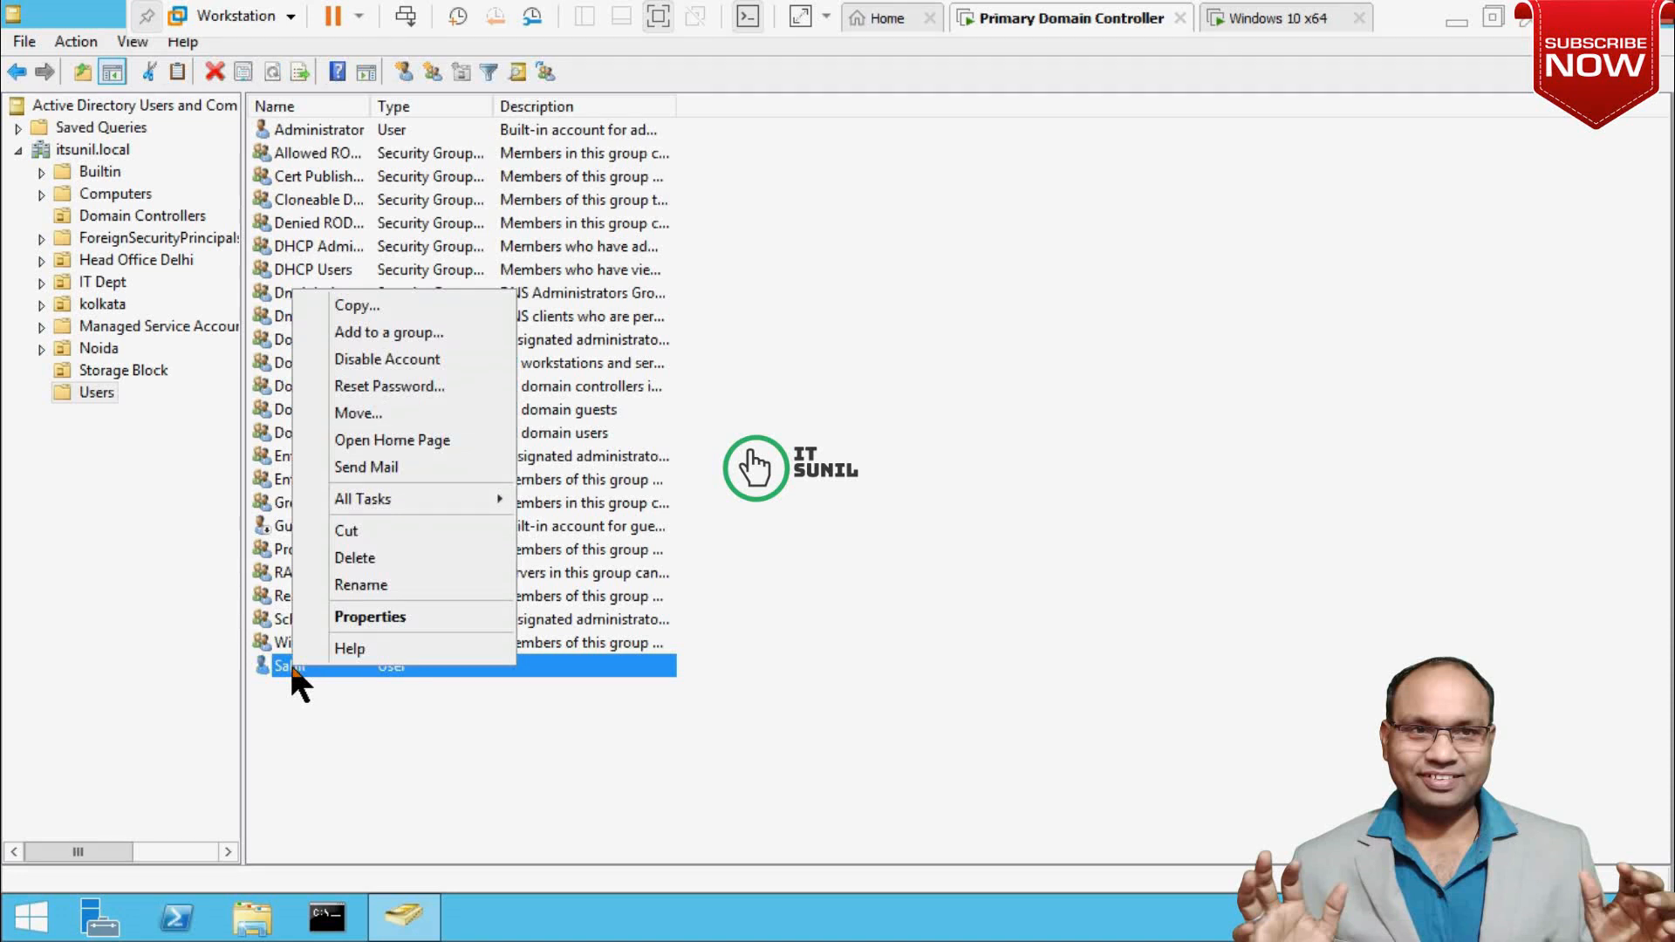
pyautogui.click(879, 632)
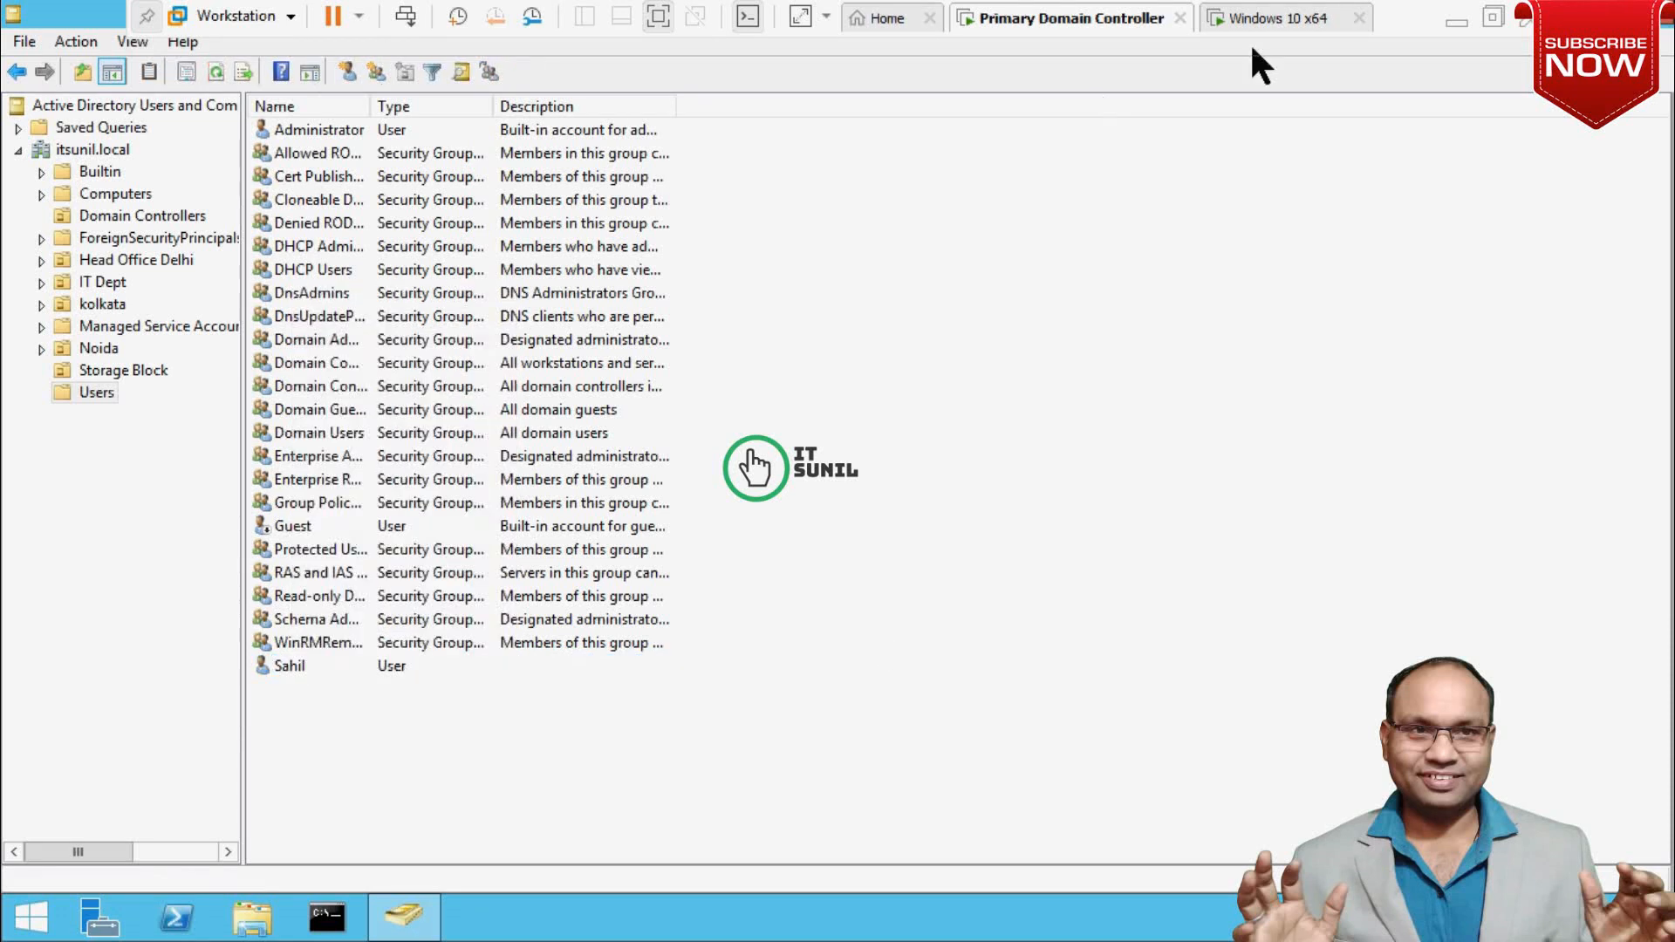
pyautogui.click(1294, 10)
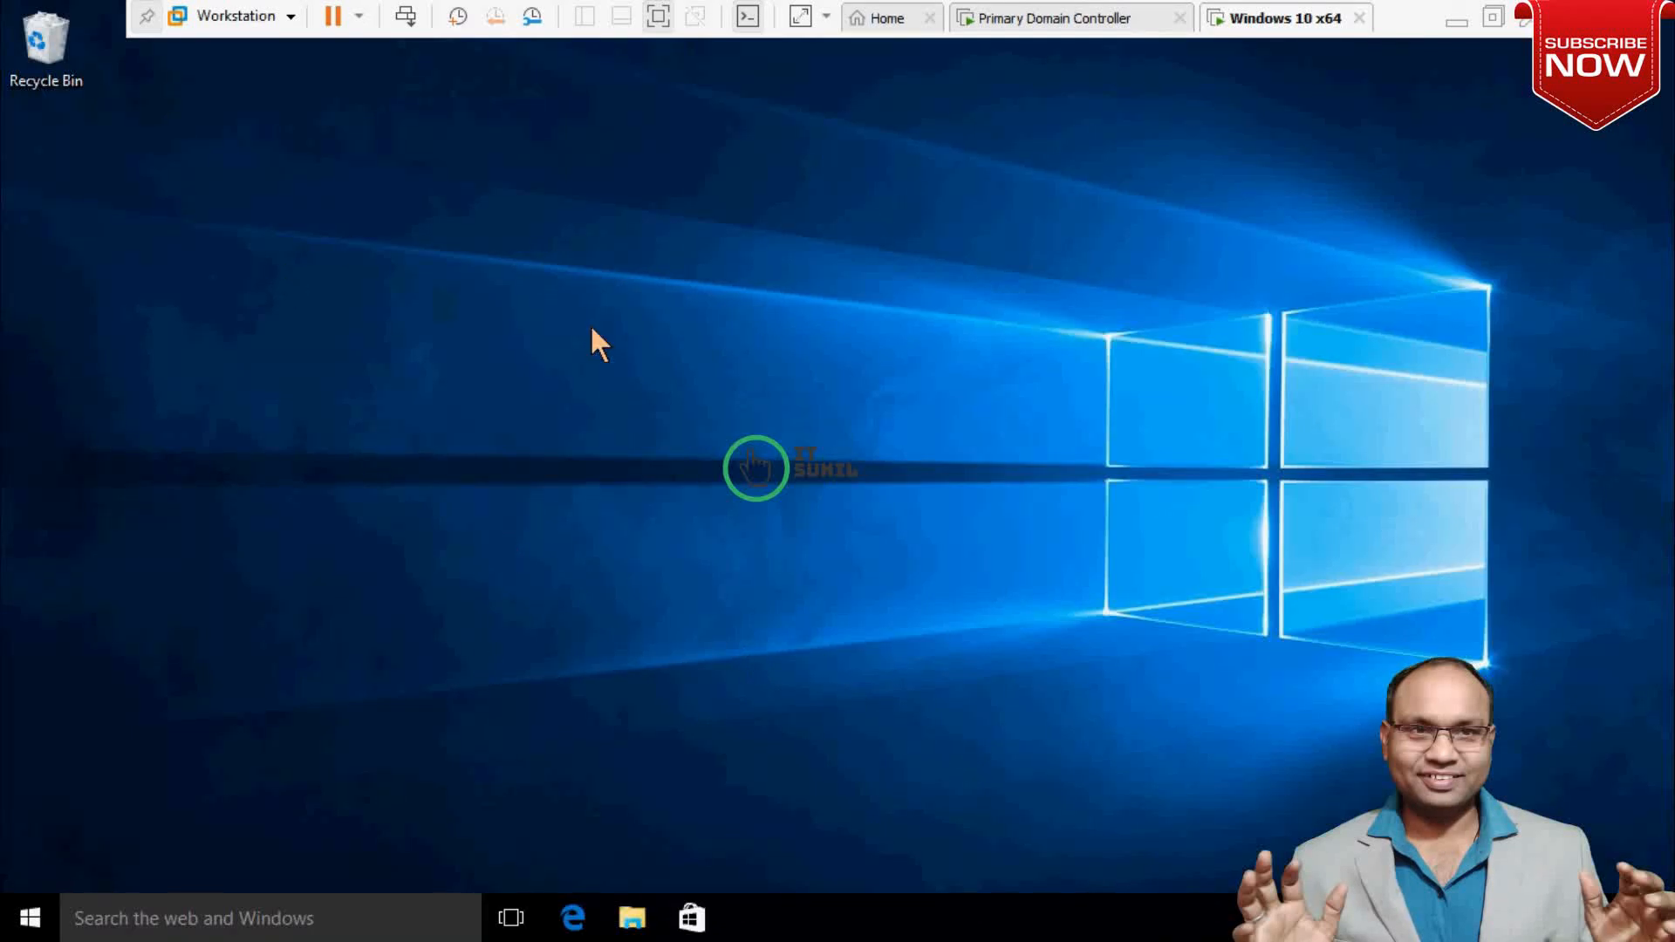
# Start Remote Desktop Connection to 192.168.200.10, cancel the first attempt, and expand its full options.
pyautogui.moveTo(344, 233); pyautogui.dragTo(1286, 779)
pyautogui.press('super+r')
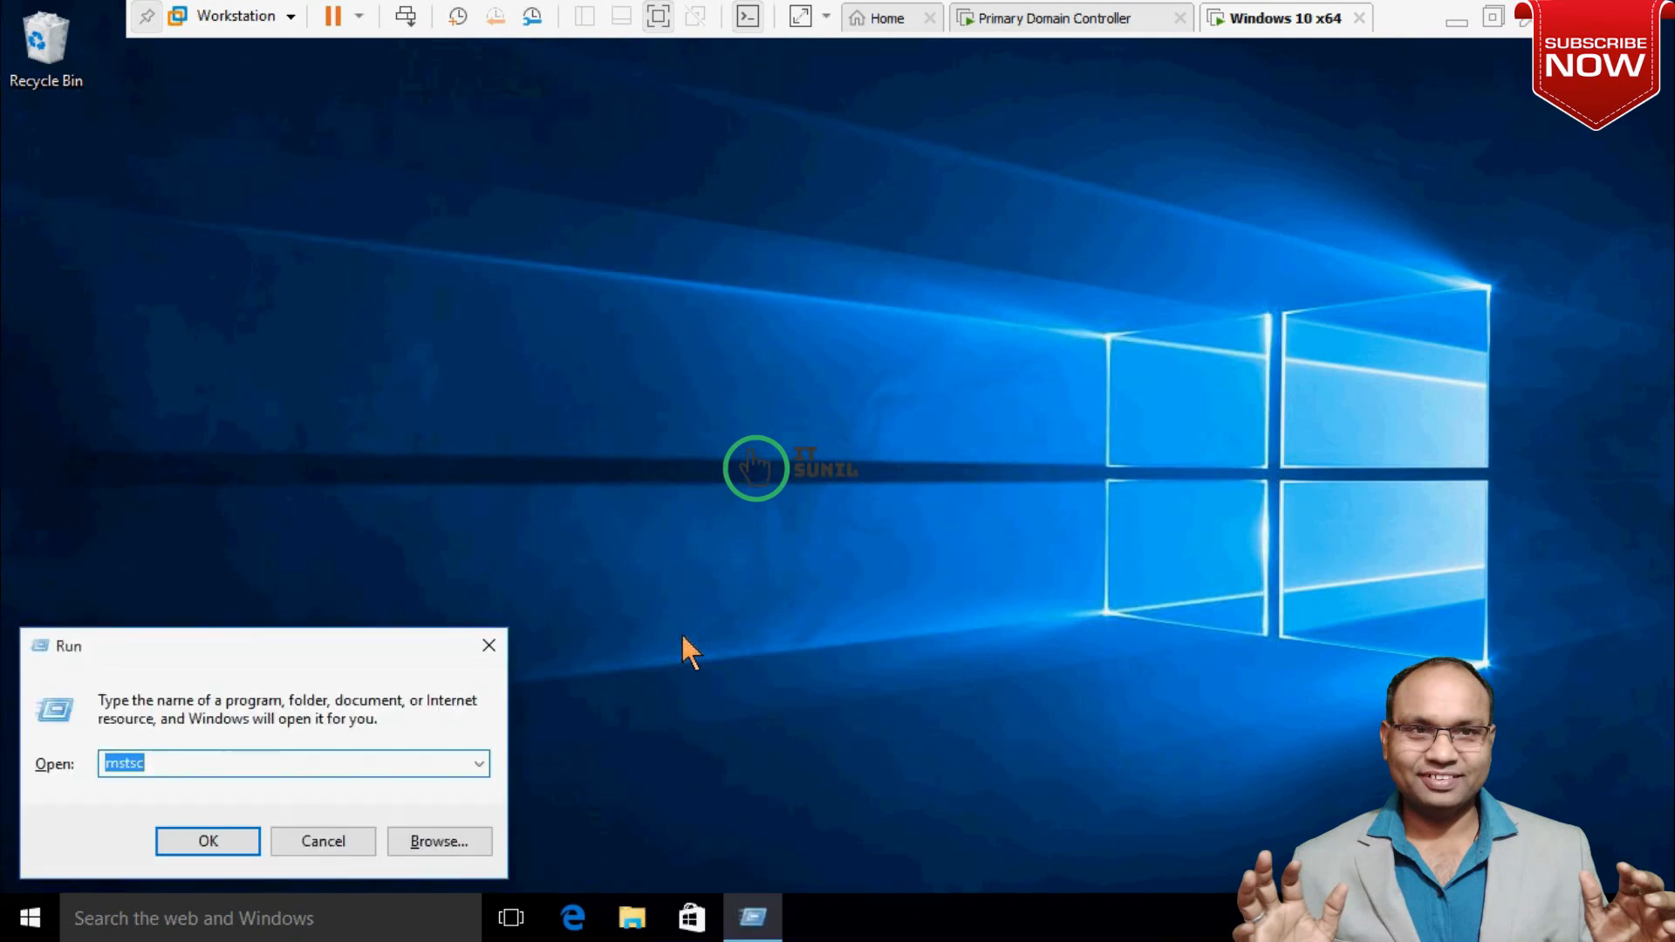
pyautogui.press('Return')
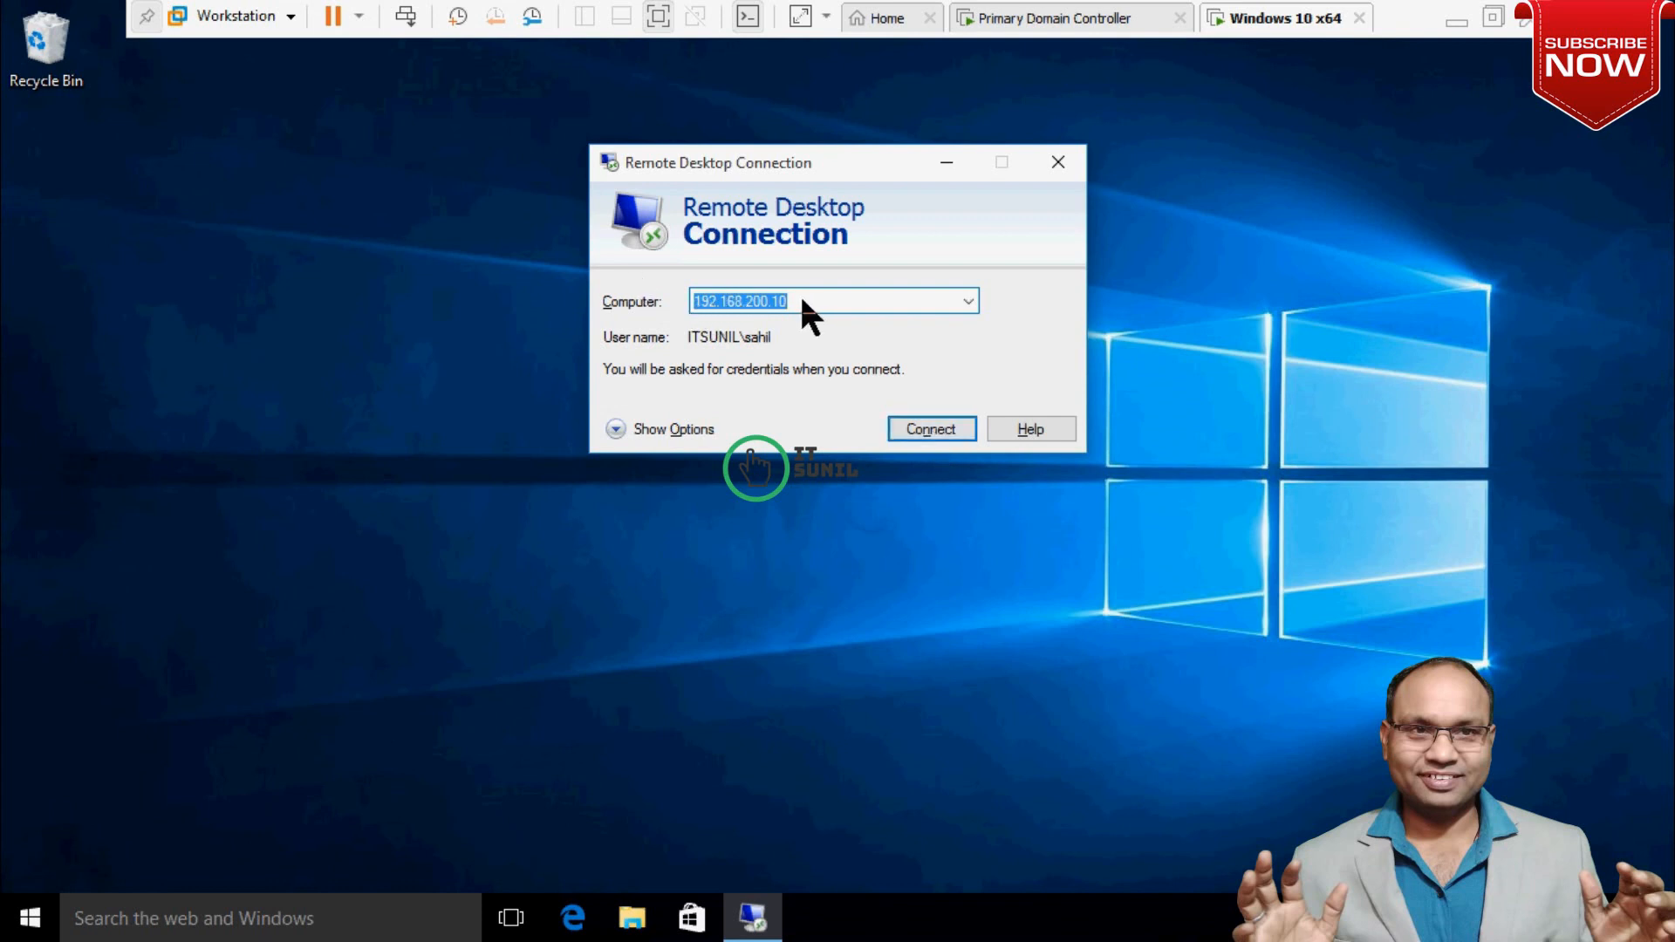
pyautogui.click(923, 431)
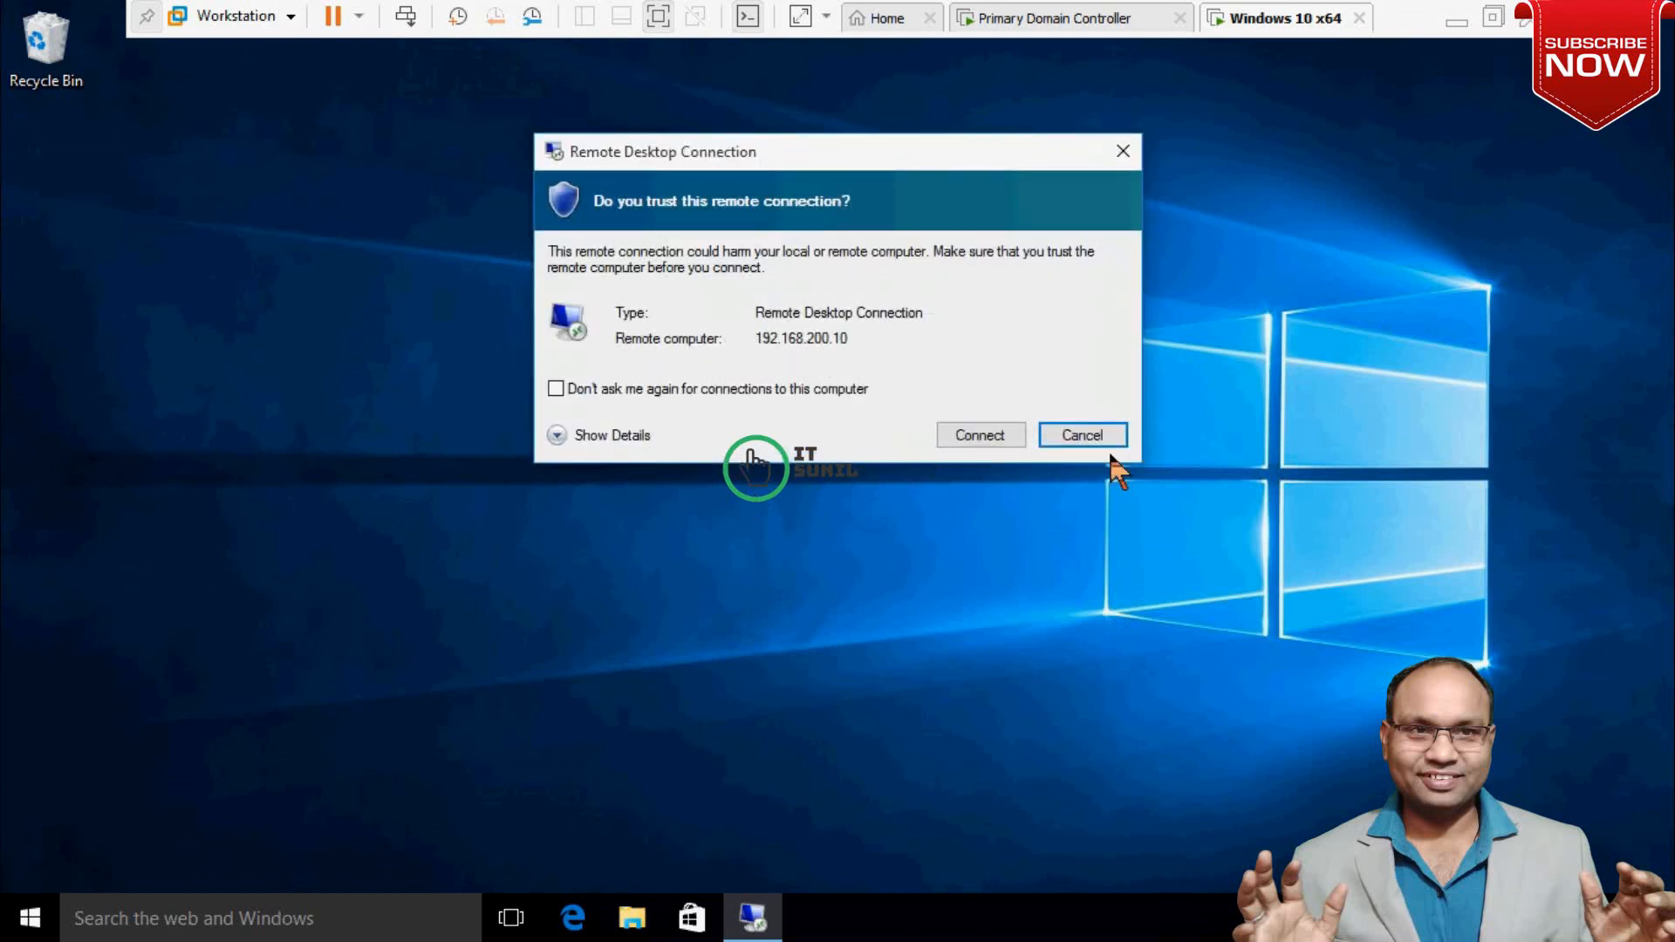
pyautogui.click(1112, 437)
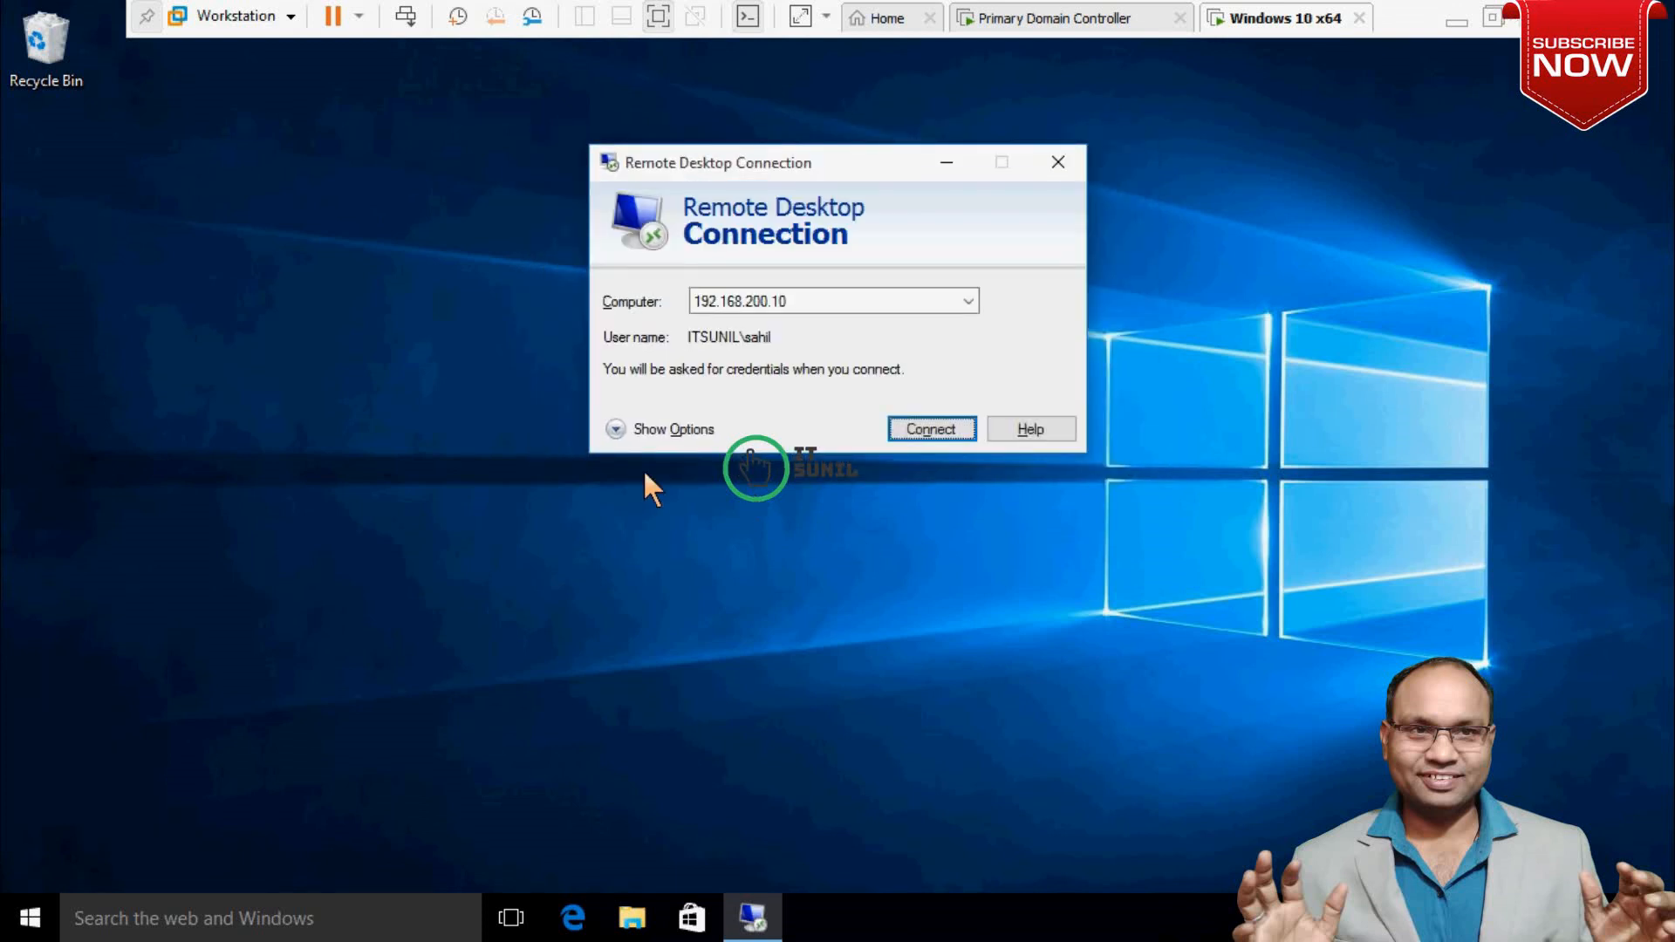
pyautogui.click(641, 430)
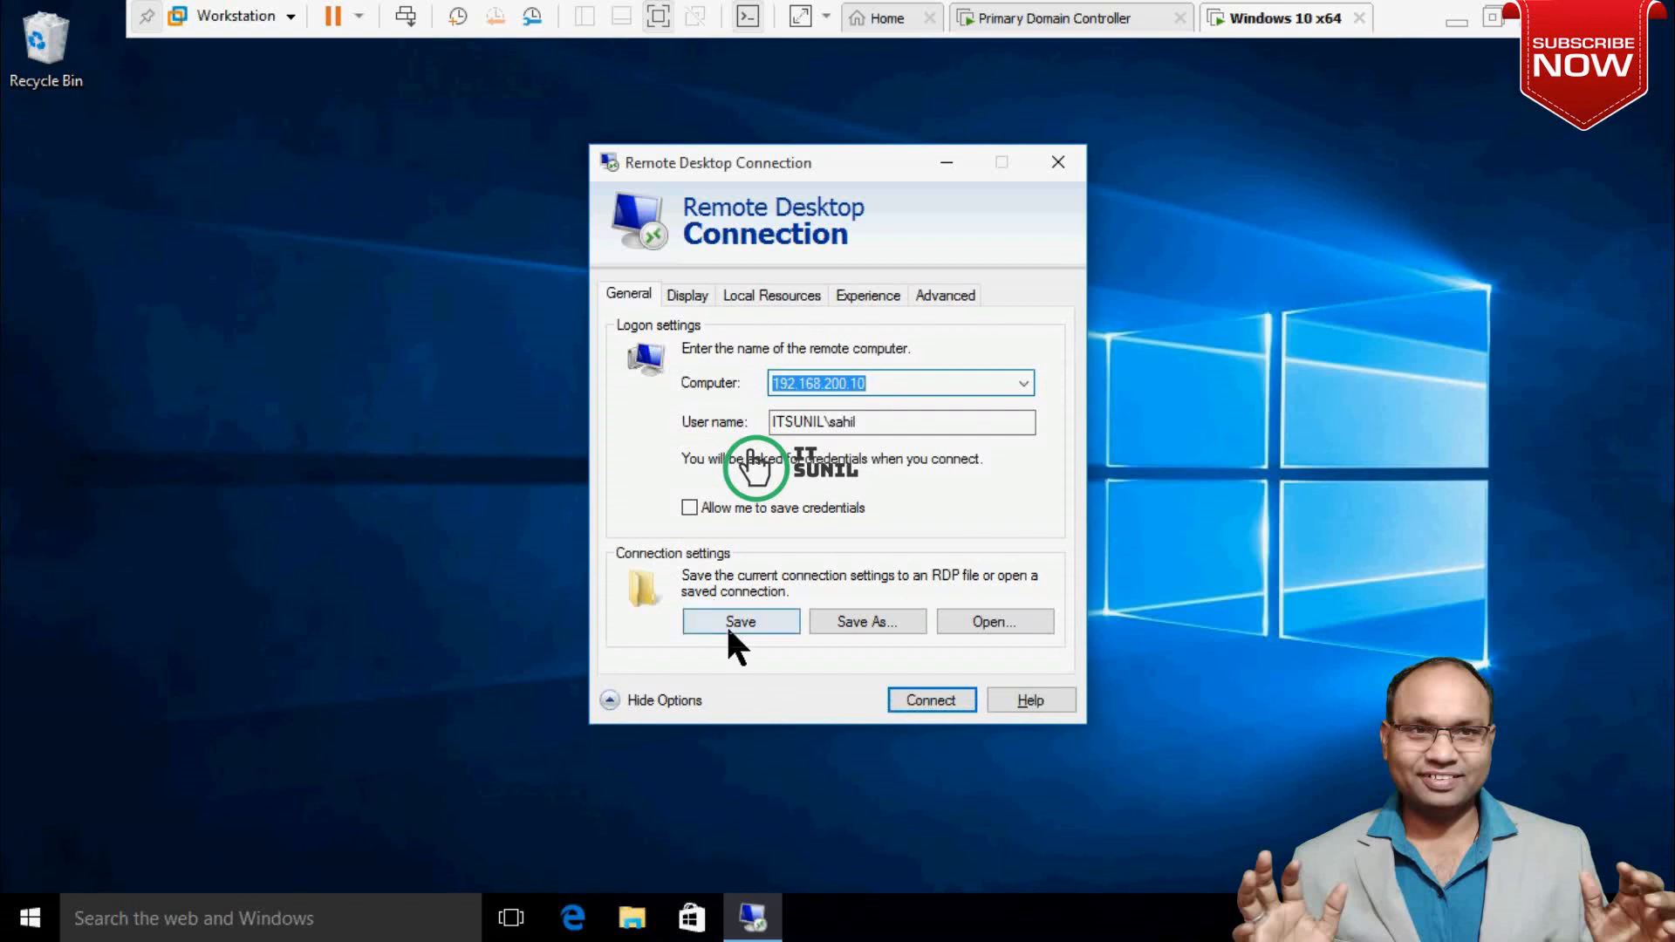
# Keep Local Disk (C:) ticked for redirection in the Local Resources devices list and confirm.
pyautogui.click(765, 296)
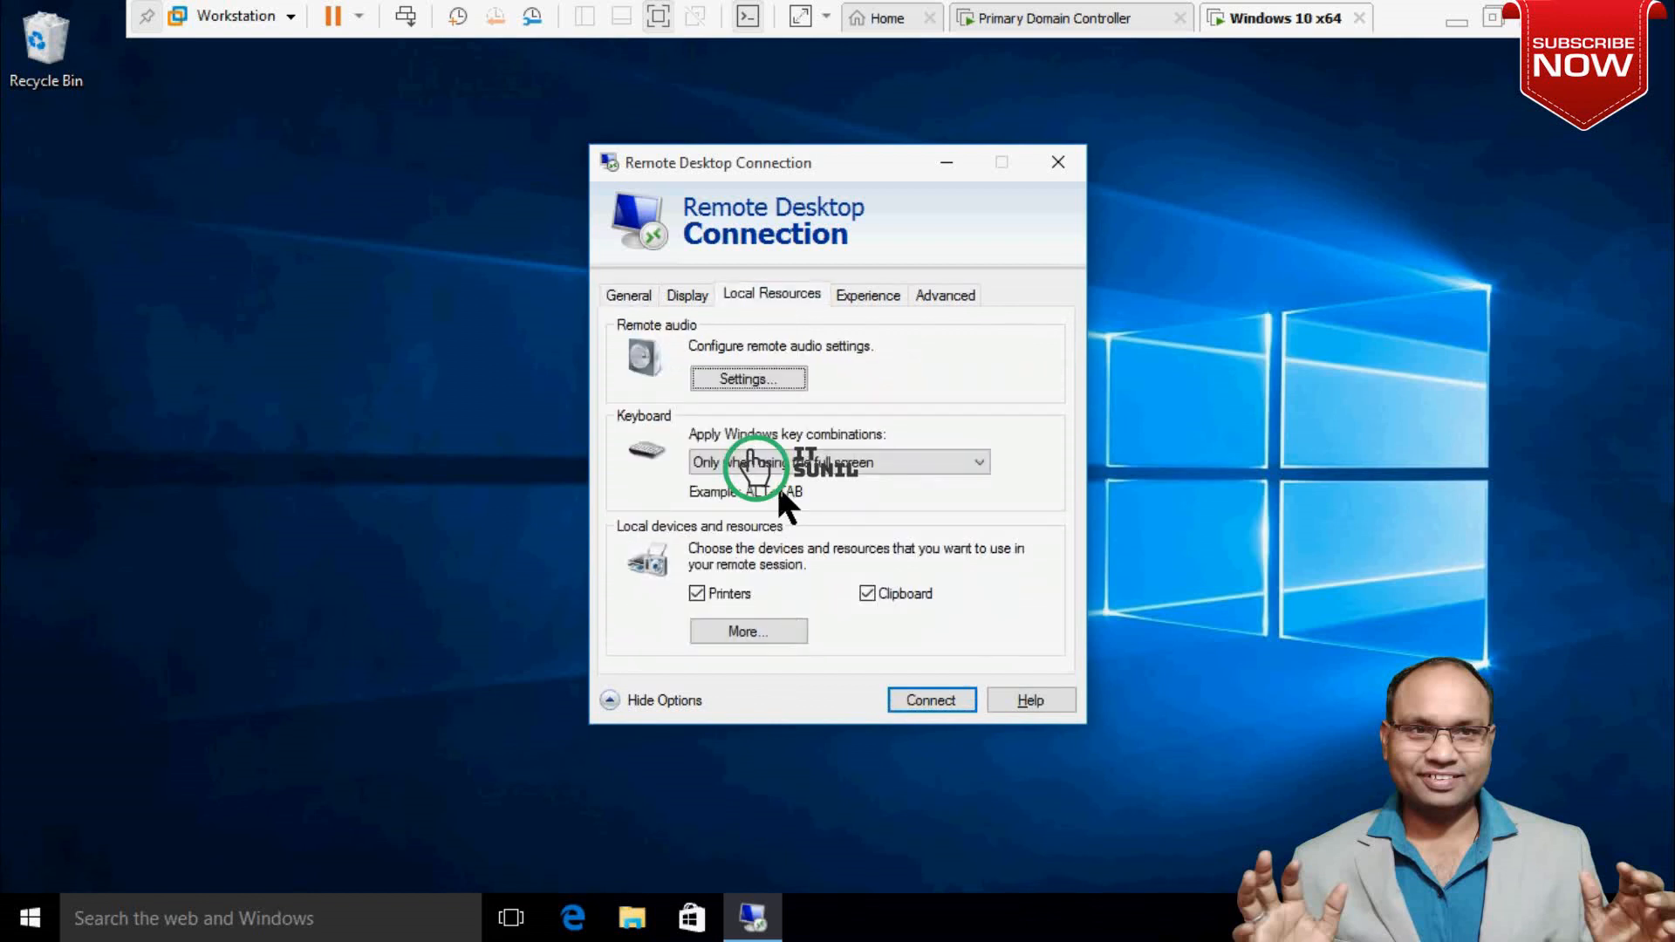
pyautogui.click(752, 634)
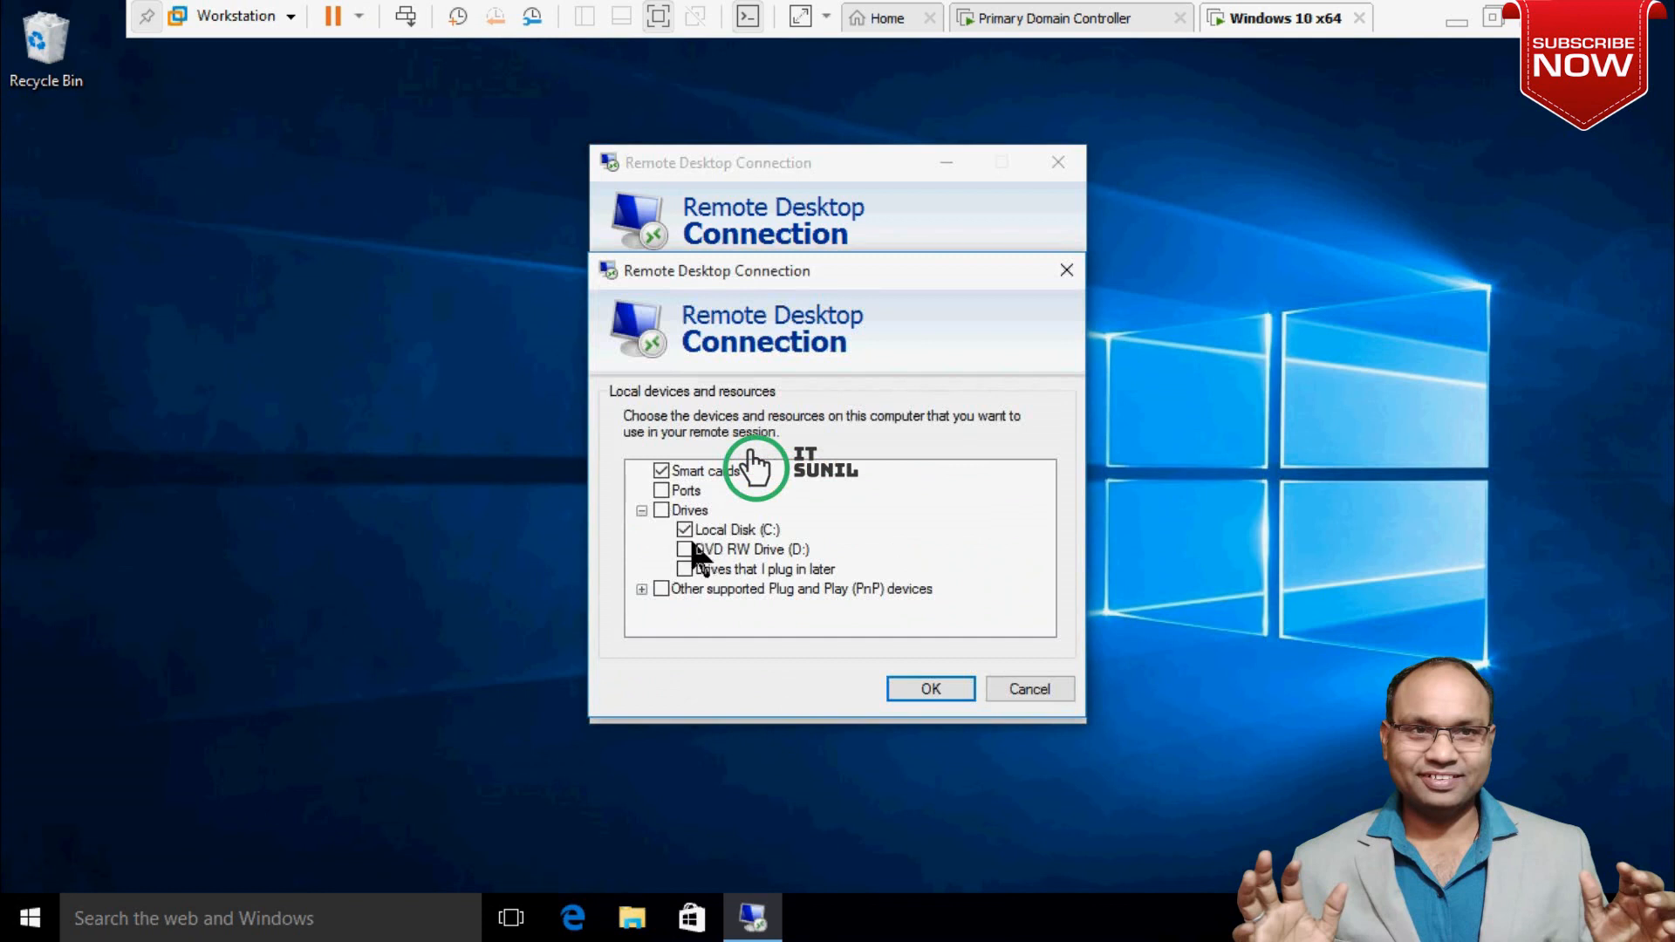
pyautogui.click(685, 532)
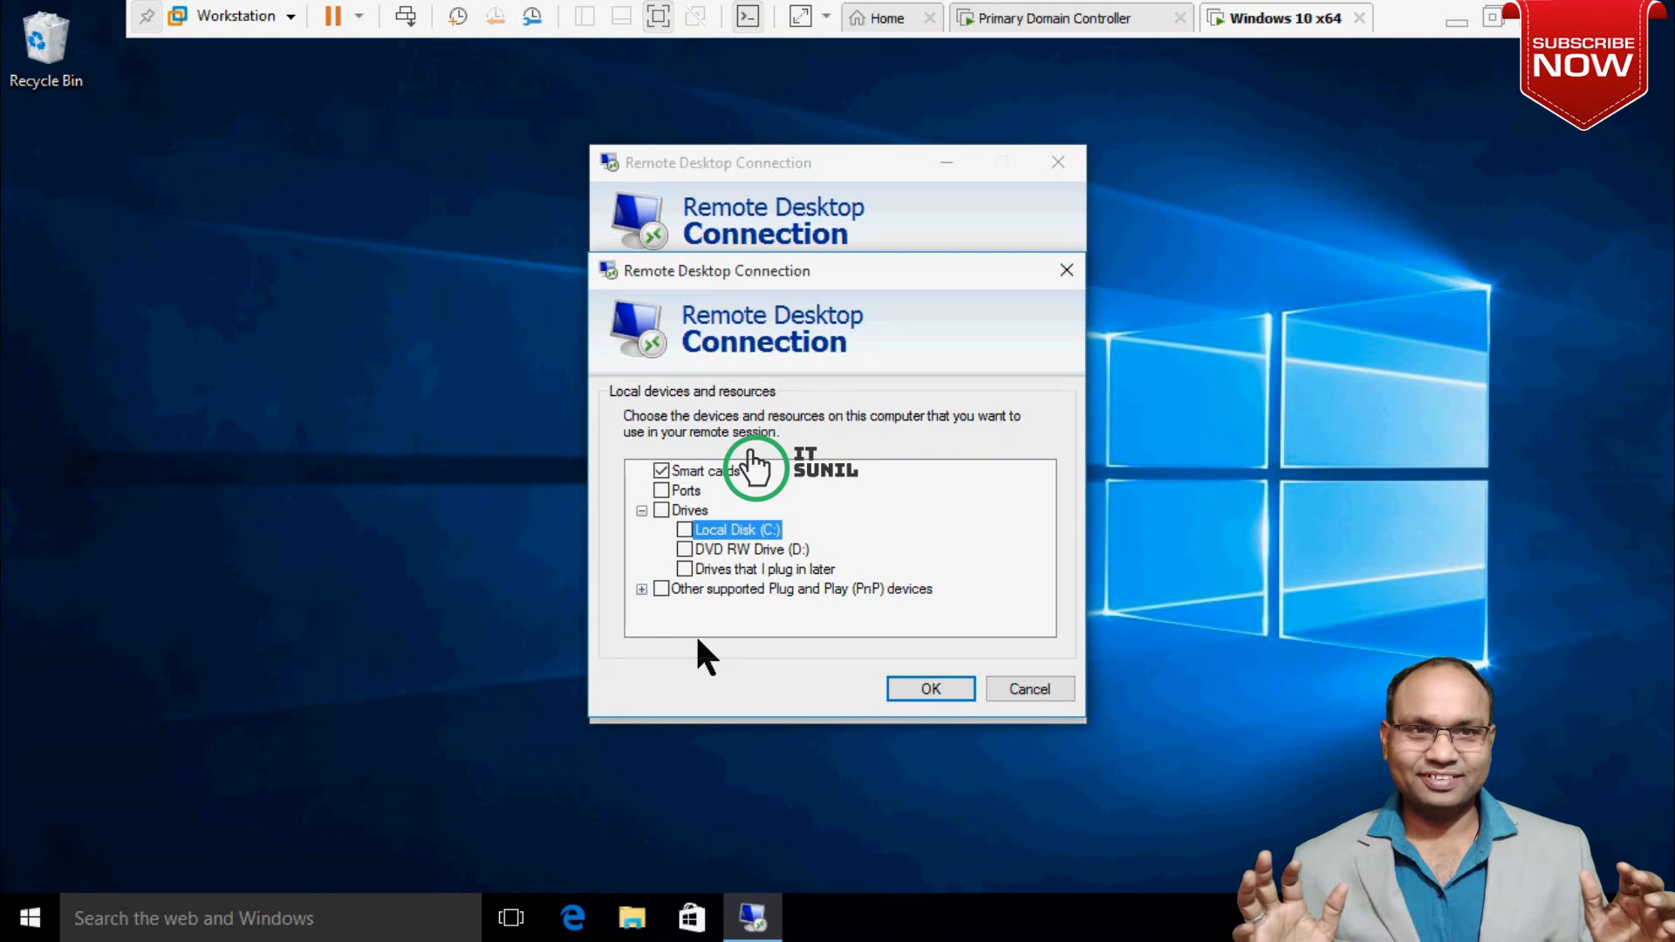
pyautogui.click(686, 532)
pyautogui.click(929, 689)
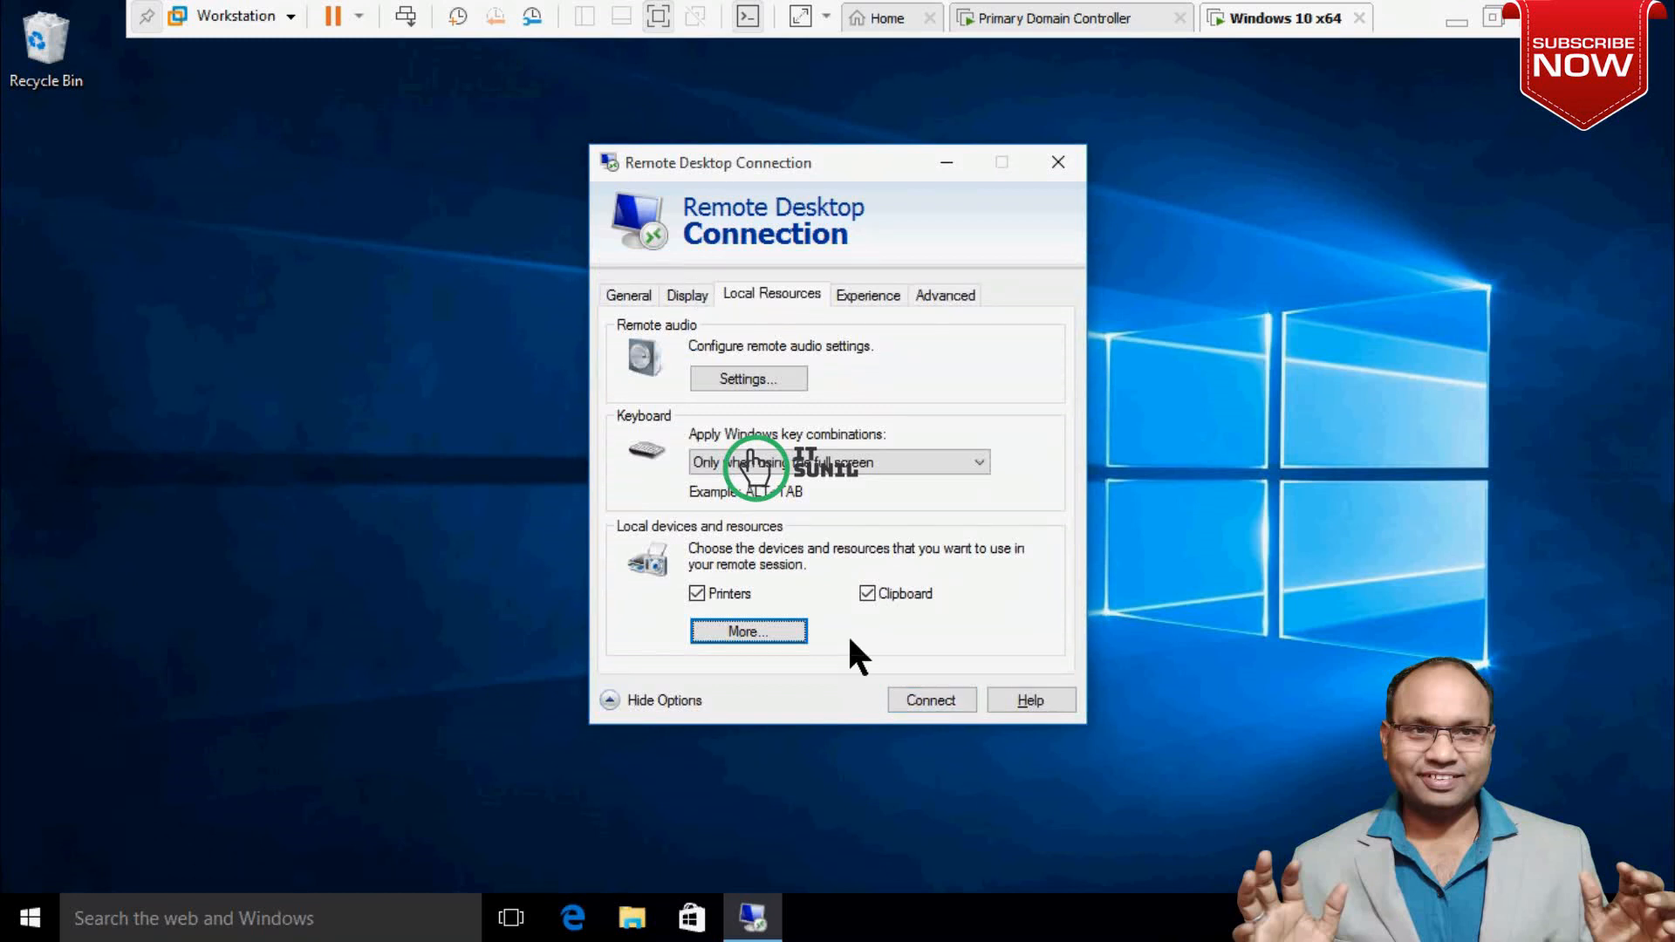
# Connect to 192.168.200.10 with the account password and accept the certificate warning.
pyautogui.click(930, 706)
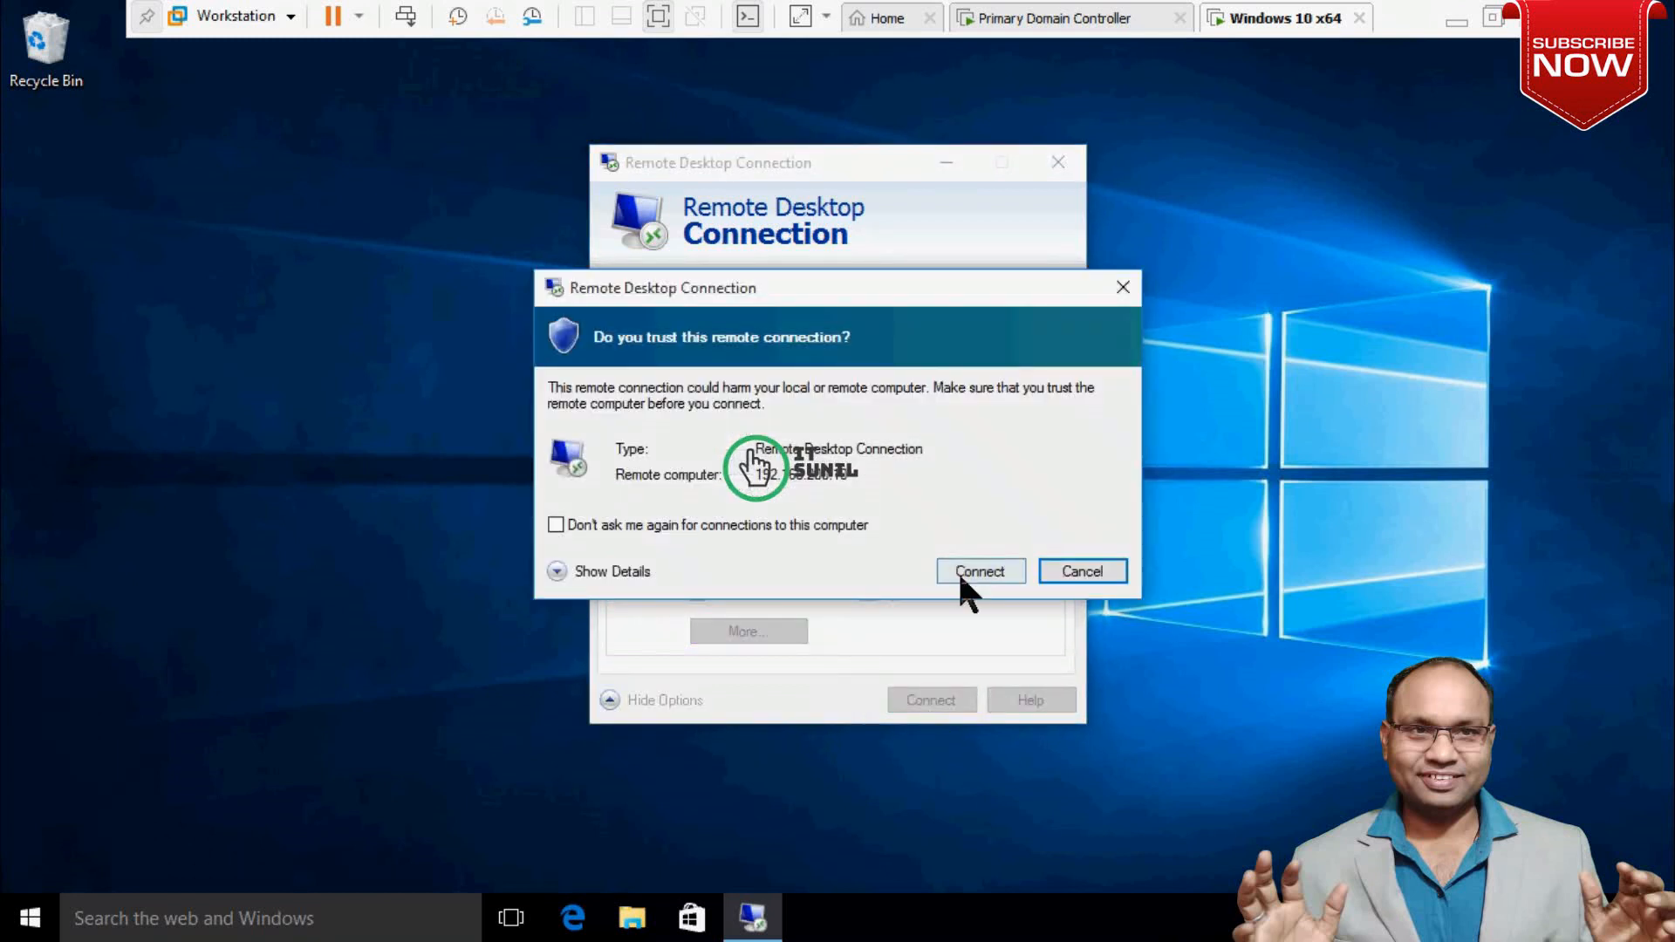
pyautogui.click(960, 572)
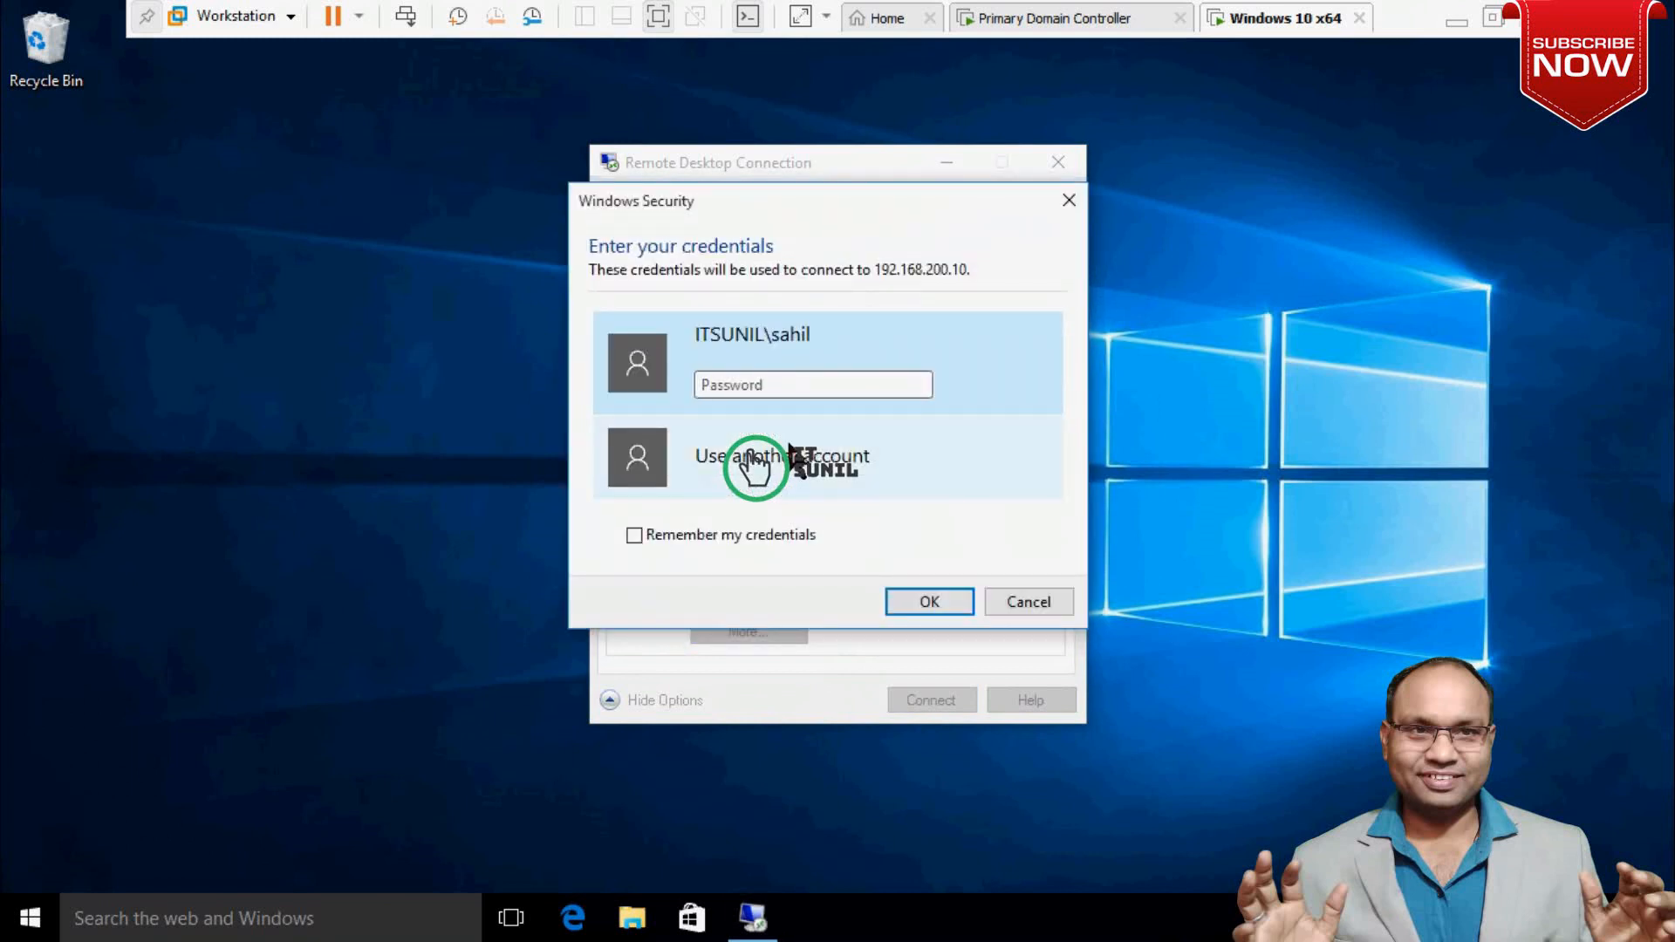
pyautogui.write('•••')
pyautogui.write('****')
pyautogui.press('Return')
pyautogui.click(912, 649)
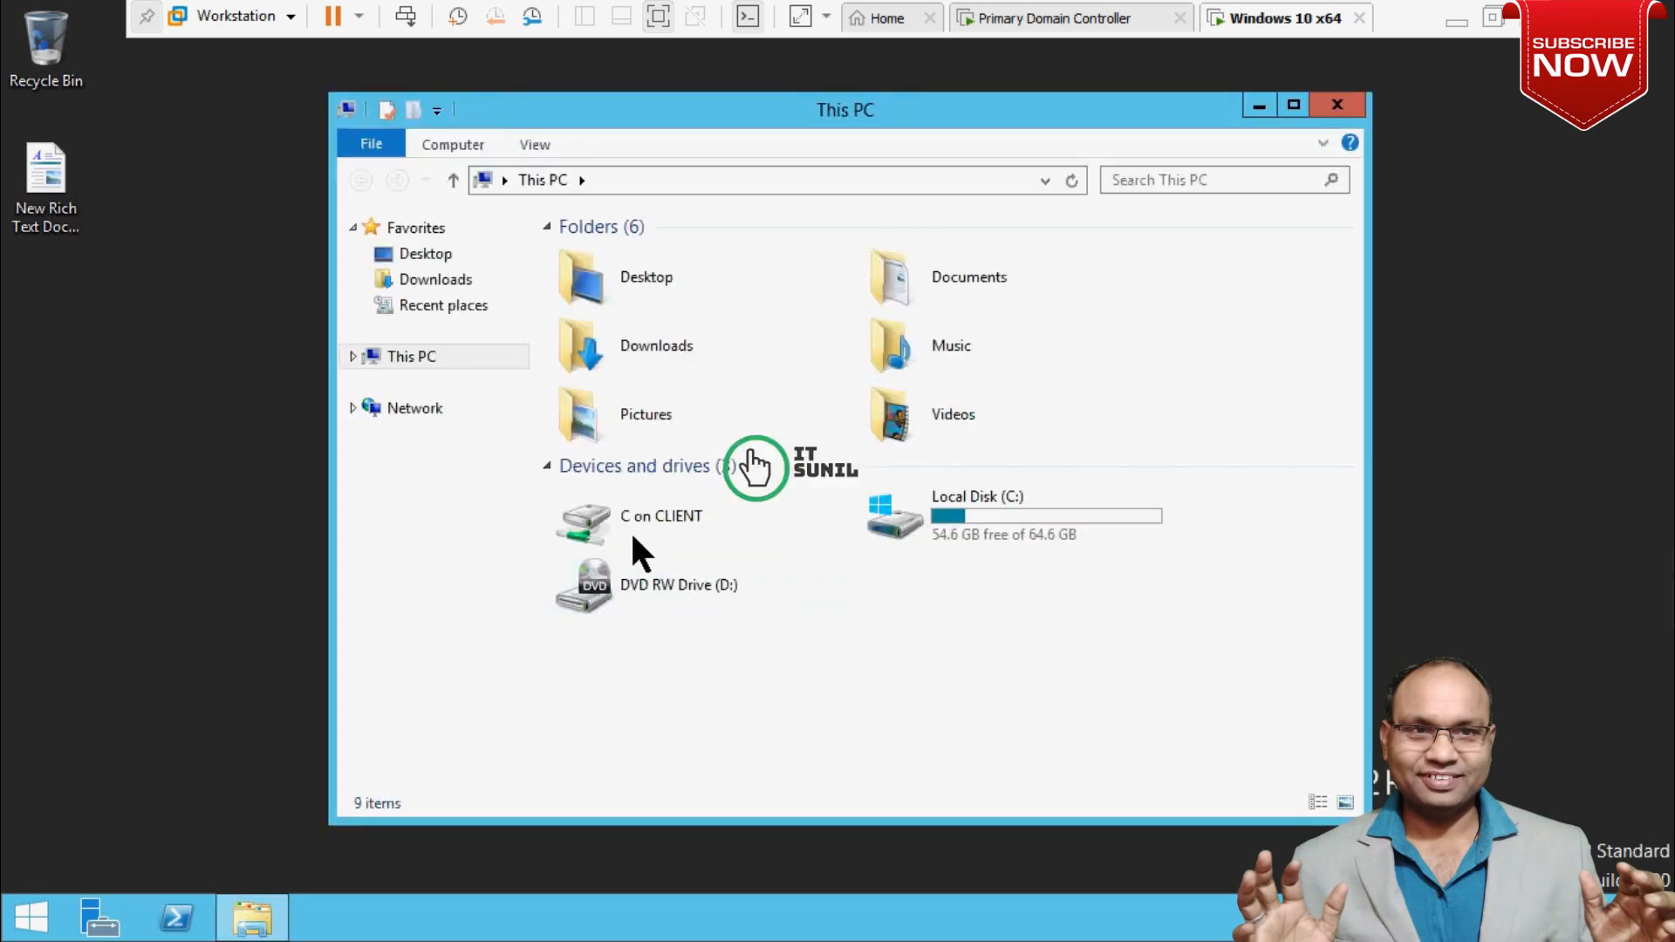
# Open the redirected client C drive in the remote session.
pyautogui.click(643, 541)
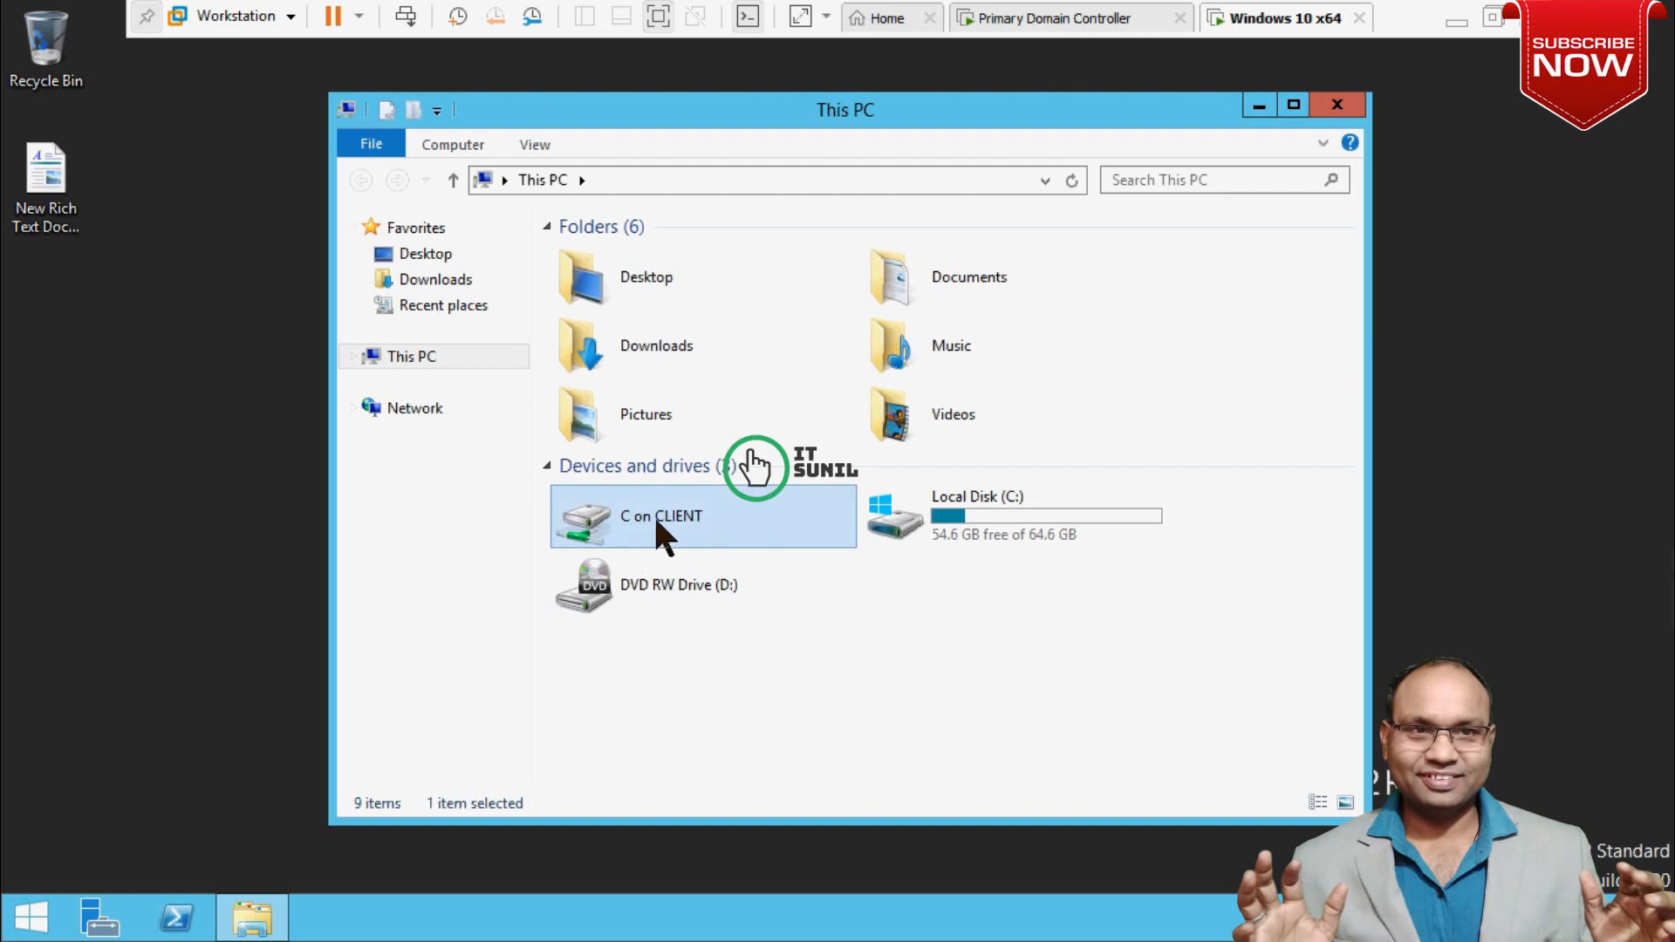
pyautogui.doubleClick(684, 532)
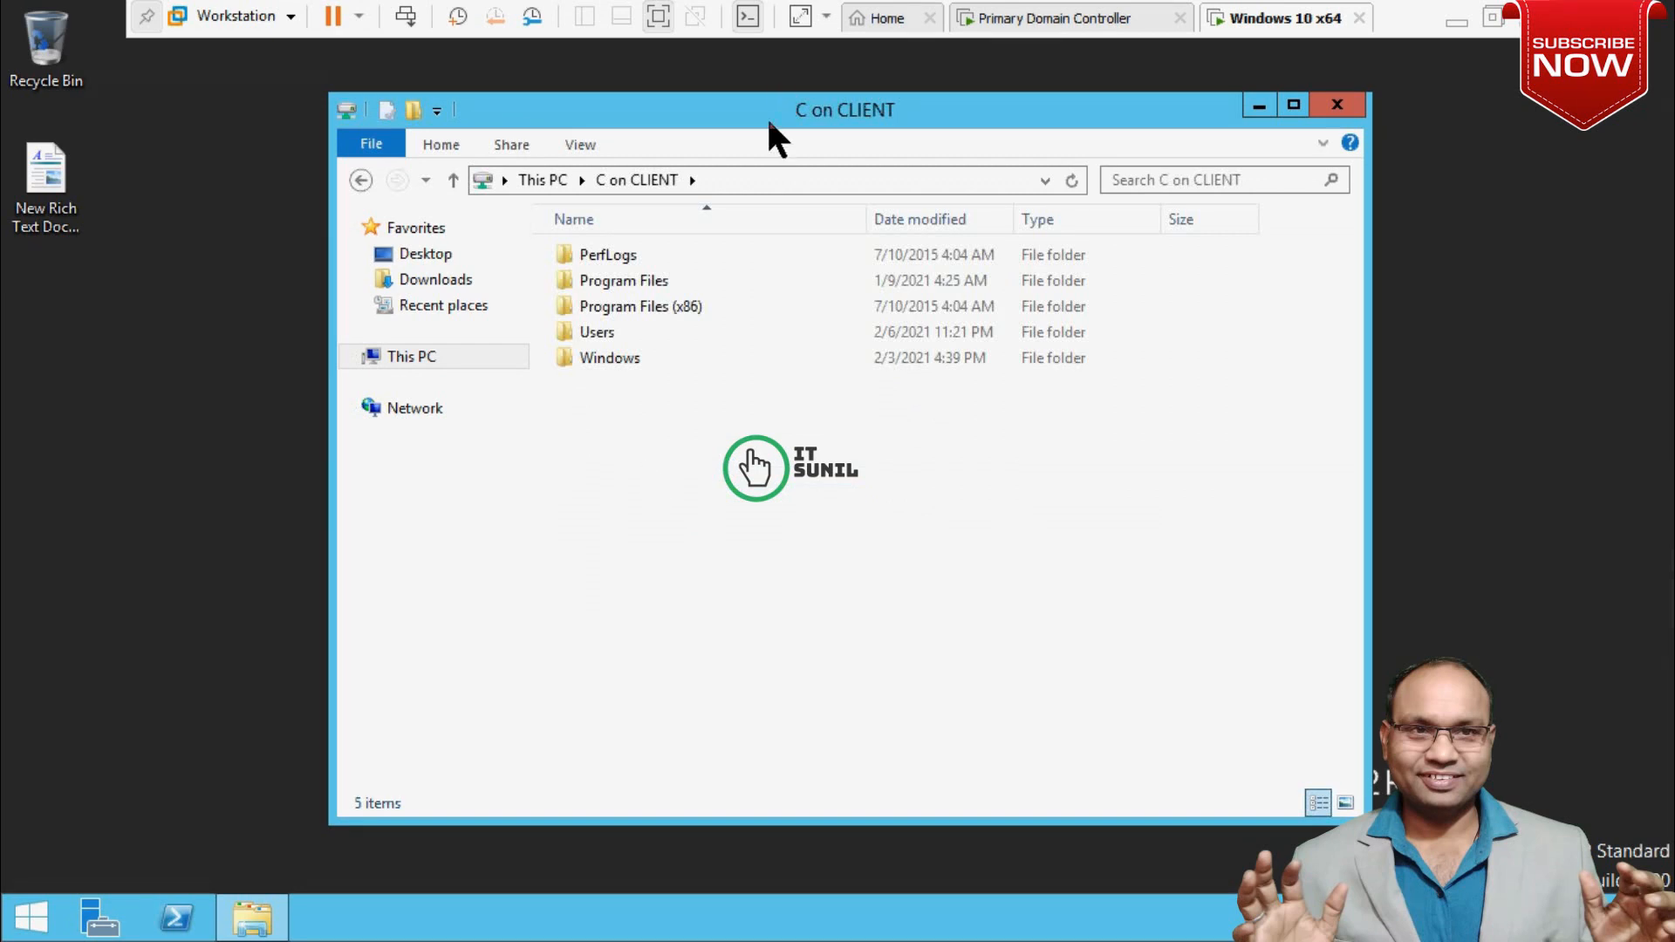
pyautogui.moveTo(769, 122); pyautogui.dragTo(862, 108)
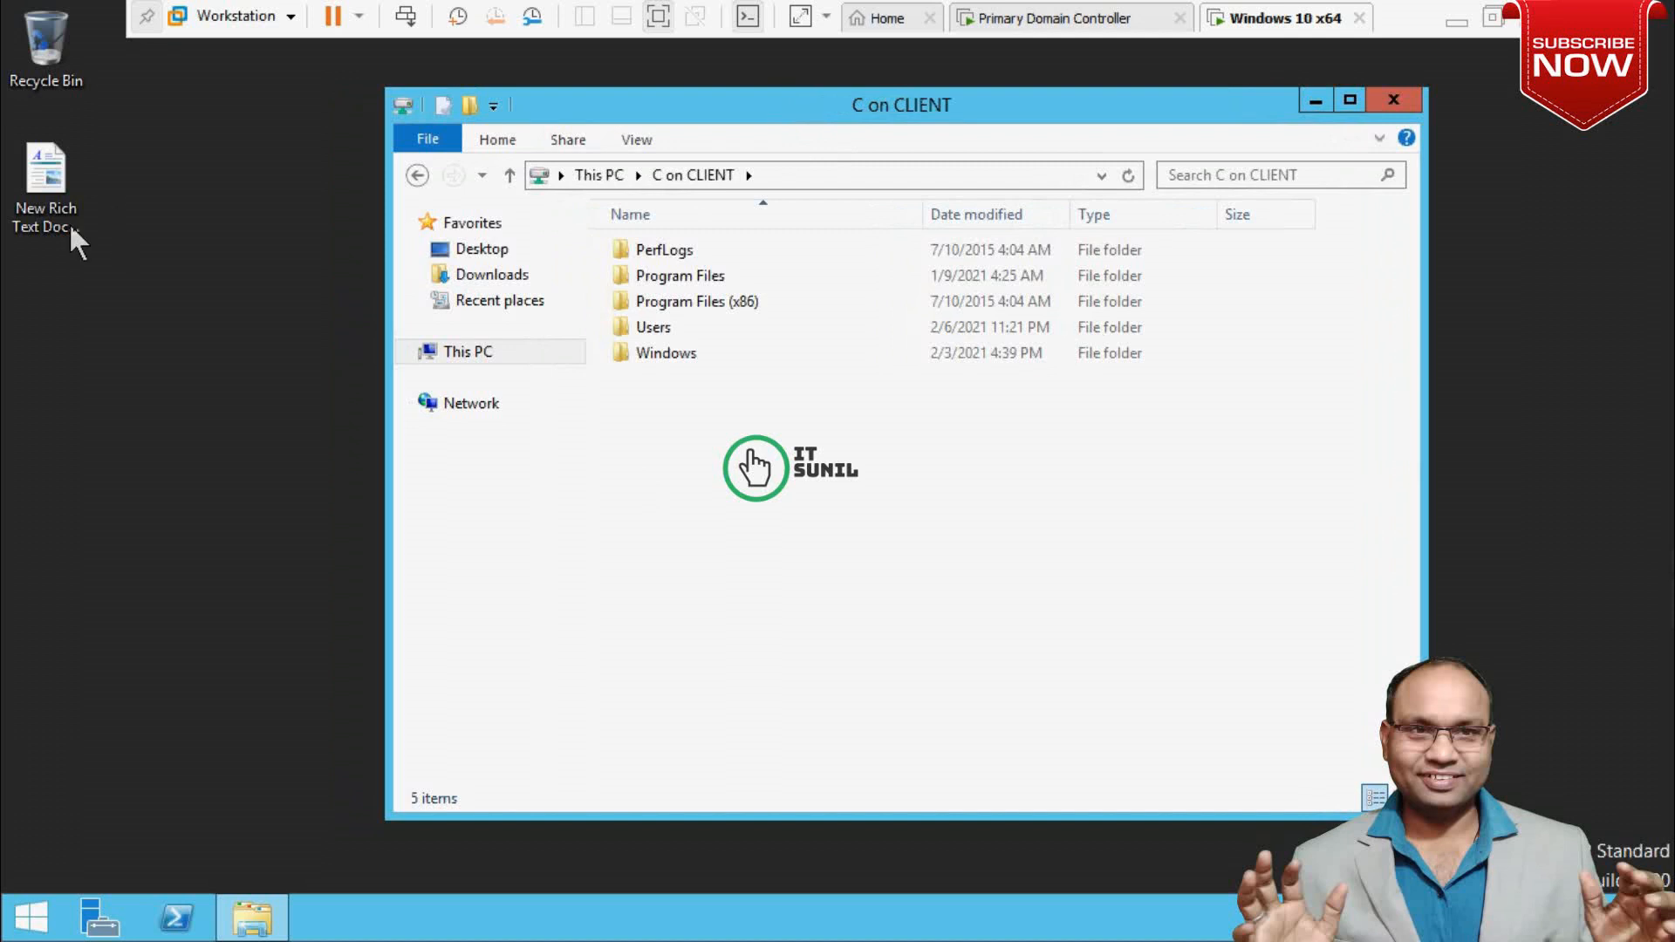
# Copy the desktop New Rich Text Document into the client's Users\sahil folder.
pyautogui.rightClick(49, 187)
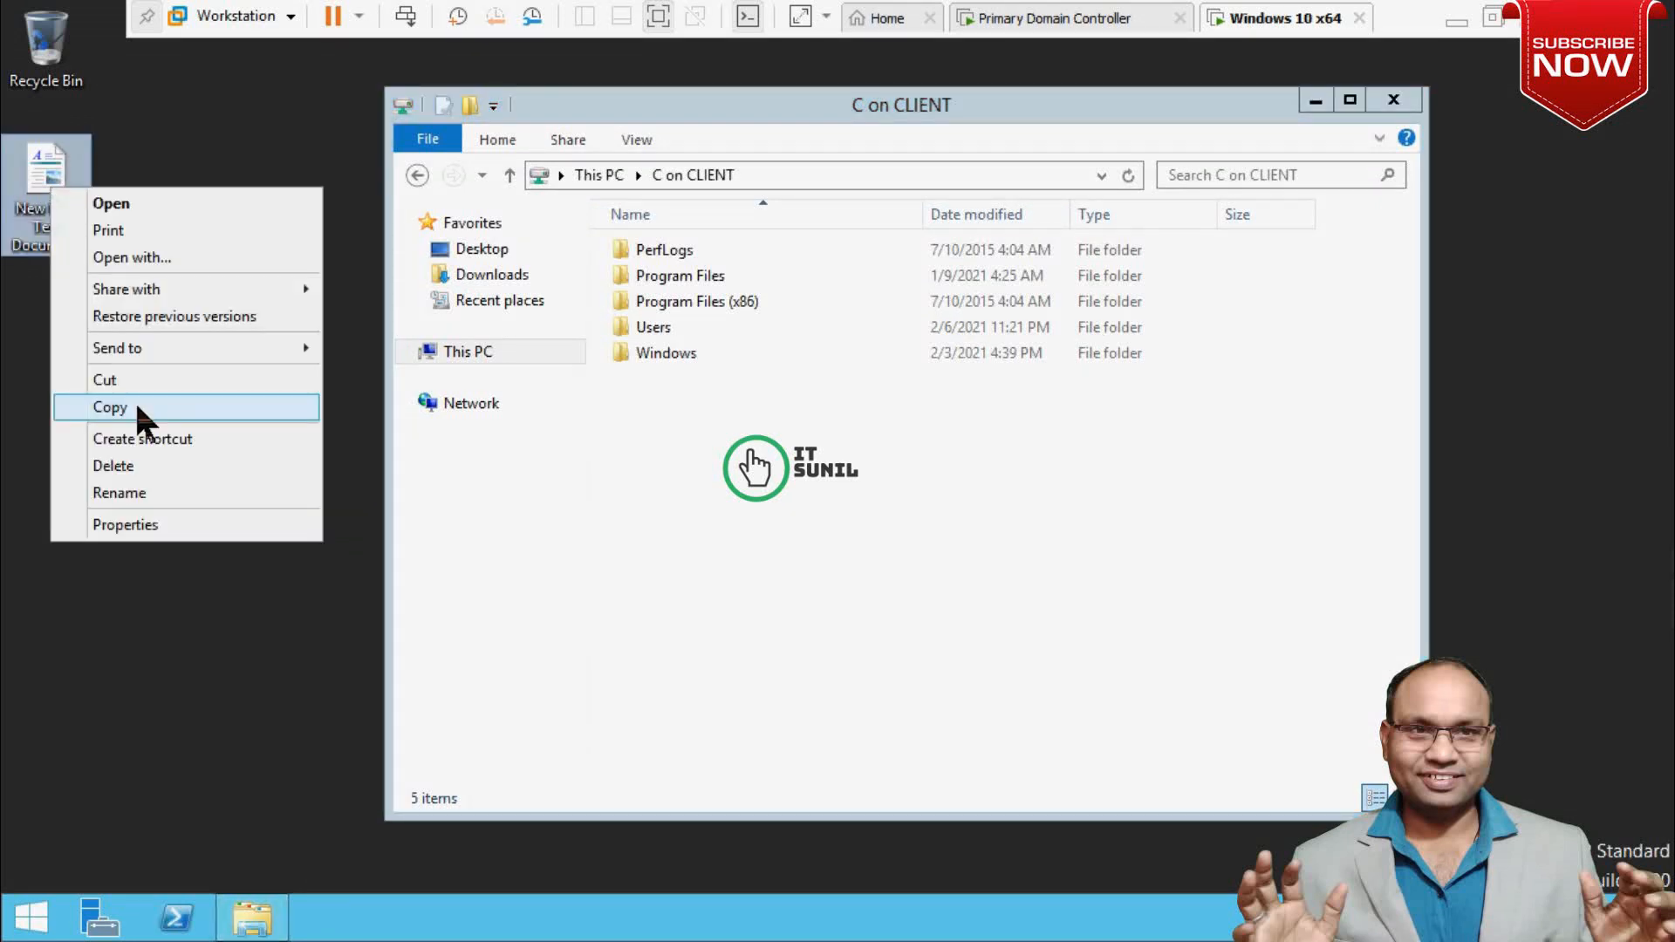
pyautogui.click(103, 408)
pyautogui.click(788, 498)
pyautogui.doubleClick(653, 327)
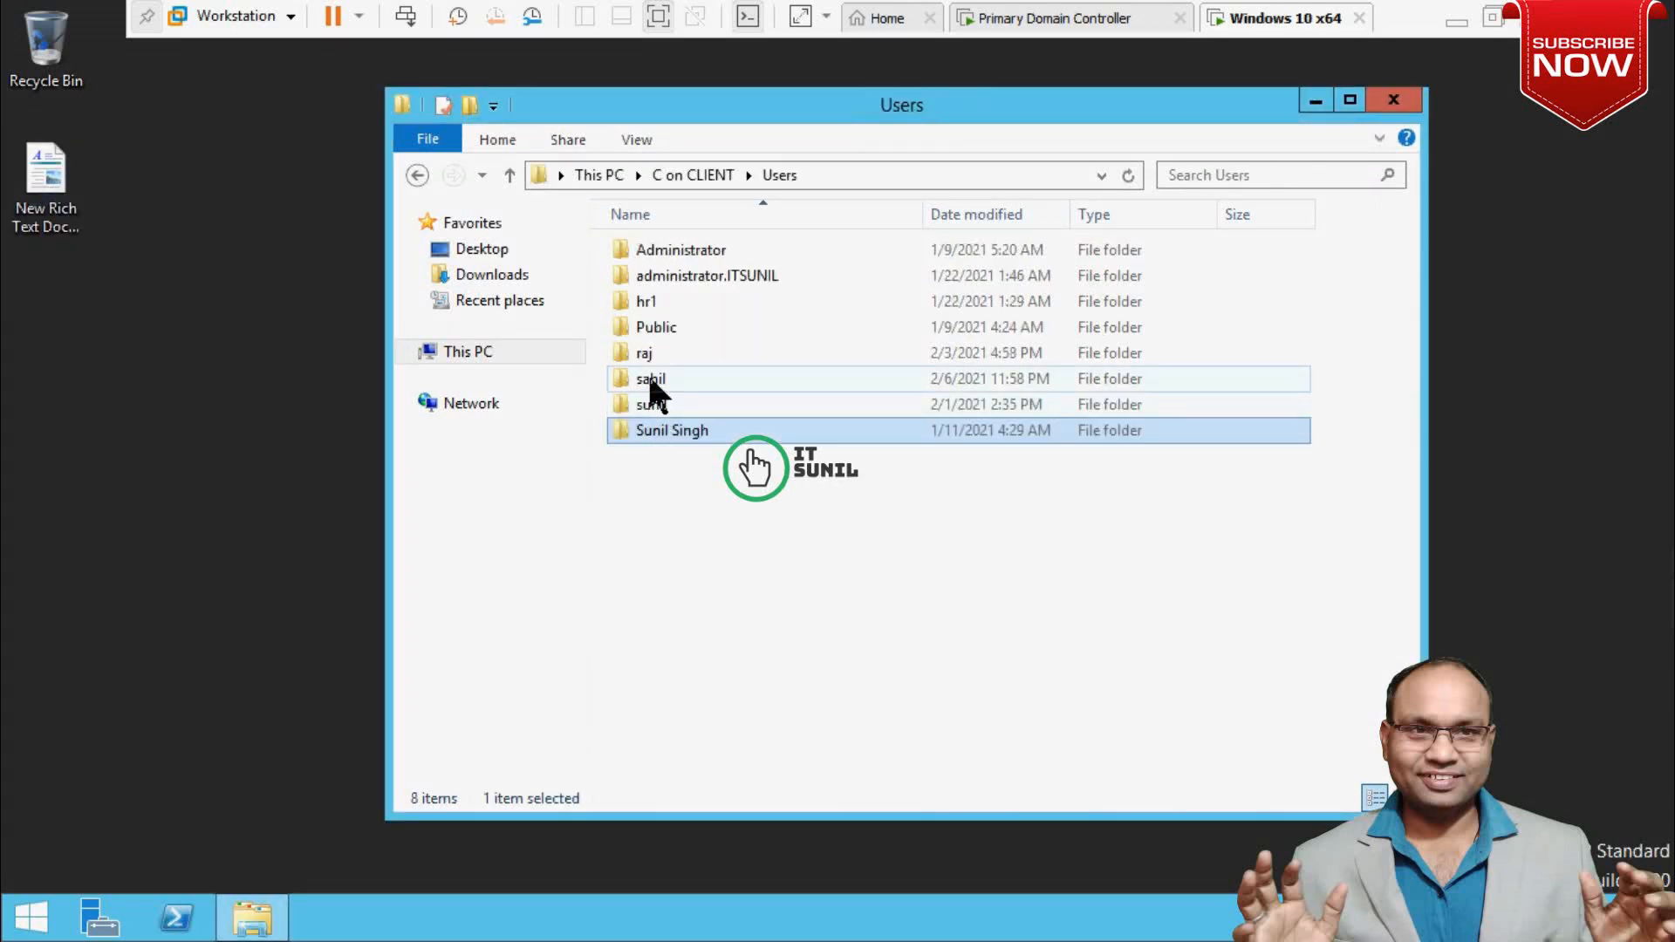
pyautogui.doubleClick(647, 375)
pyautogui.rightClick(798, 476)
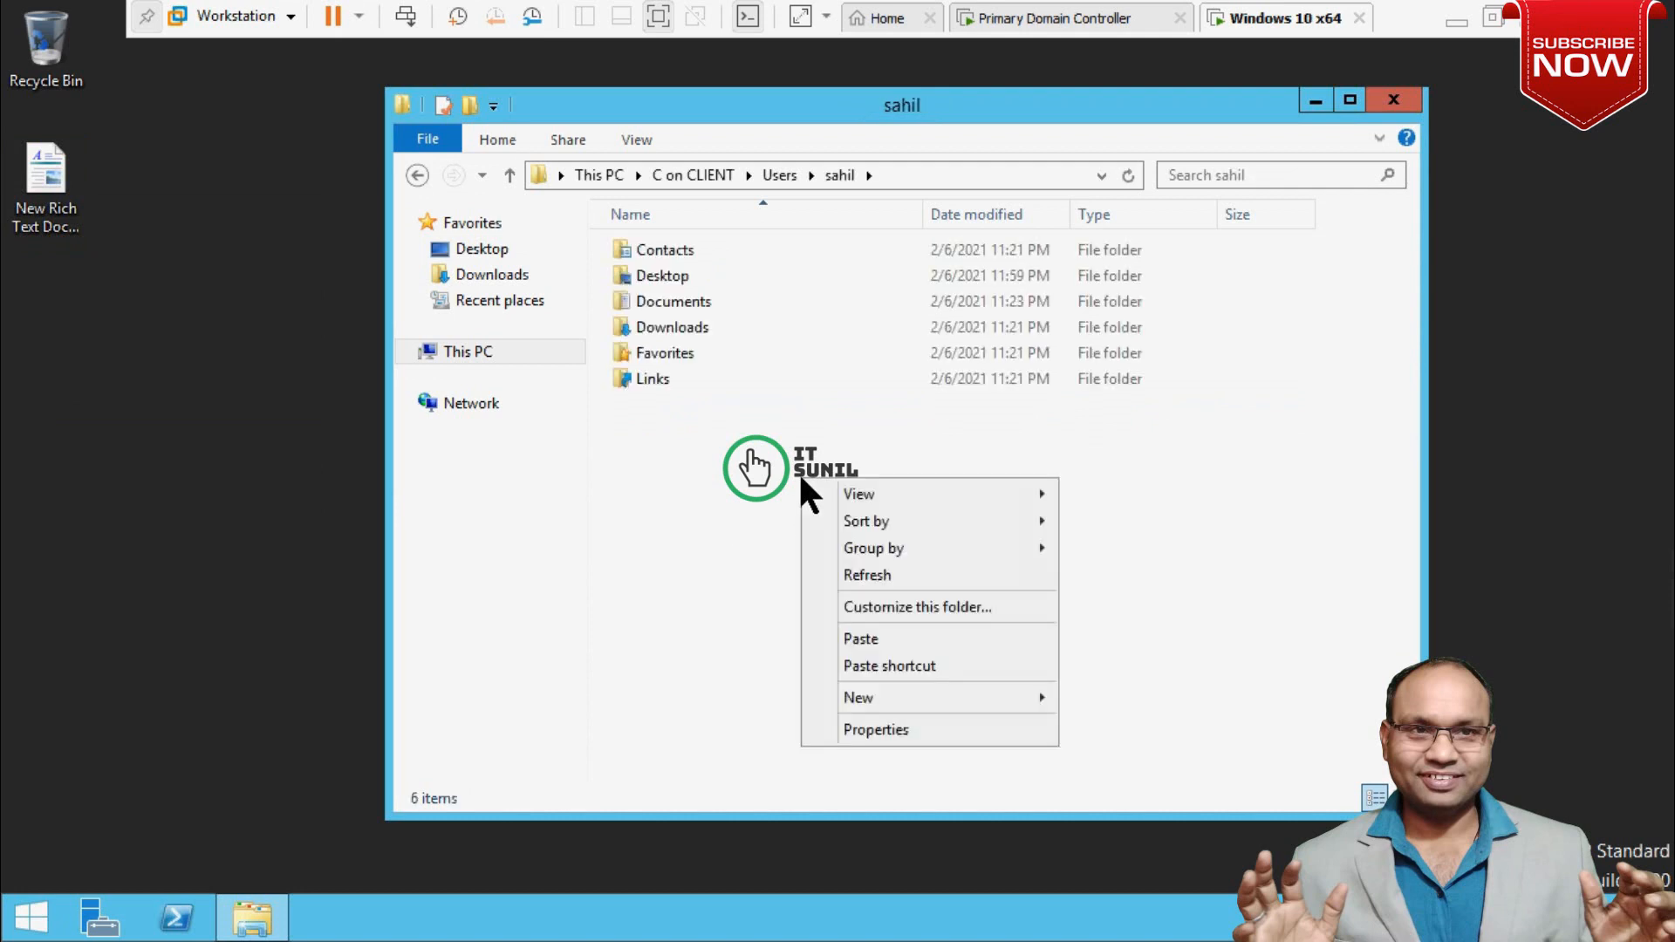
pyautogui.click(897, 638)
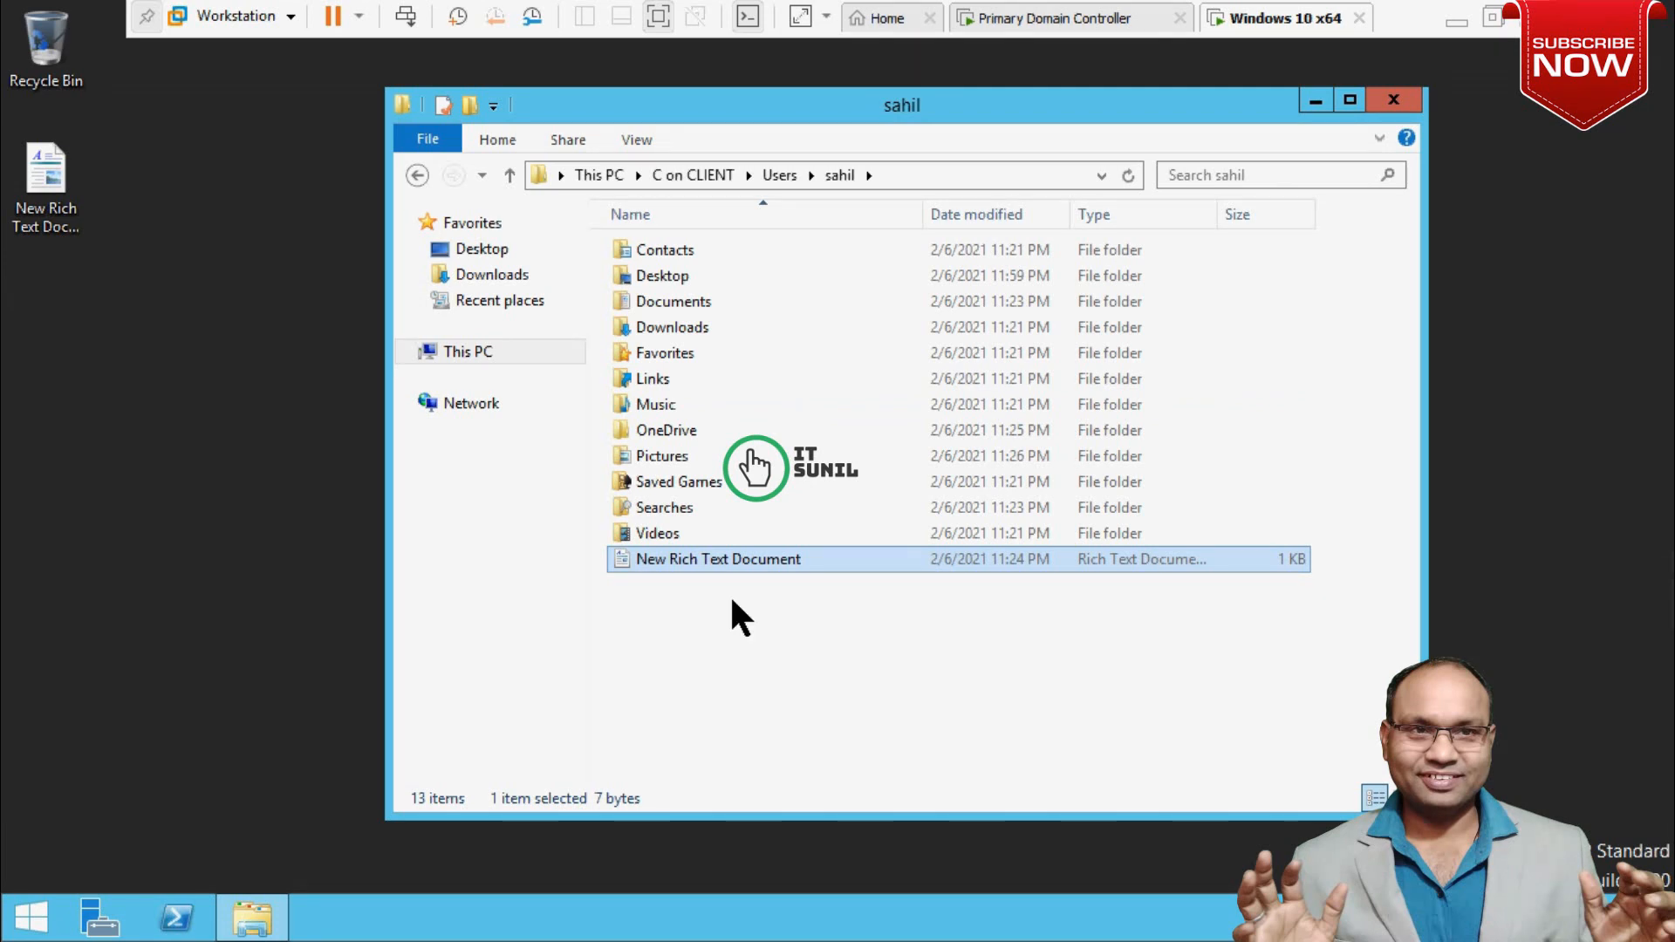
# Copy the desktop document once more and paste it into the sahil folder.
pyautogui.rightClick(38, 199)
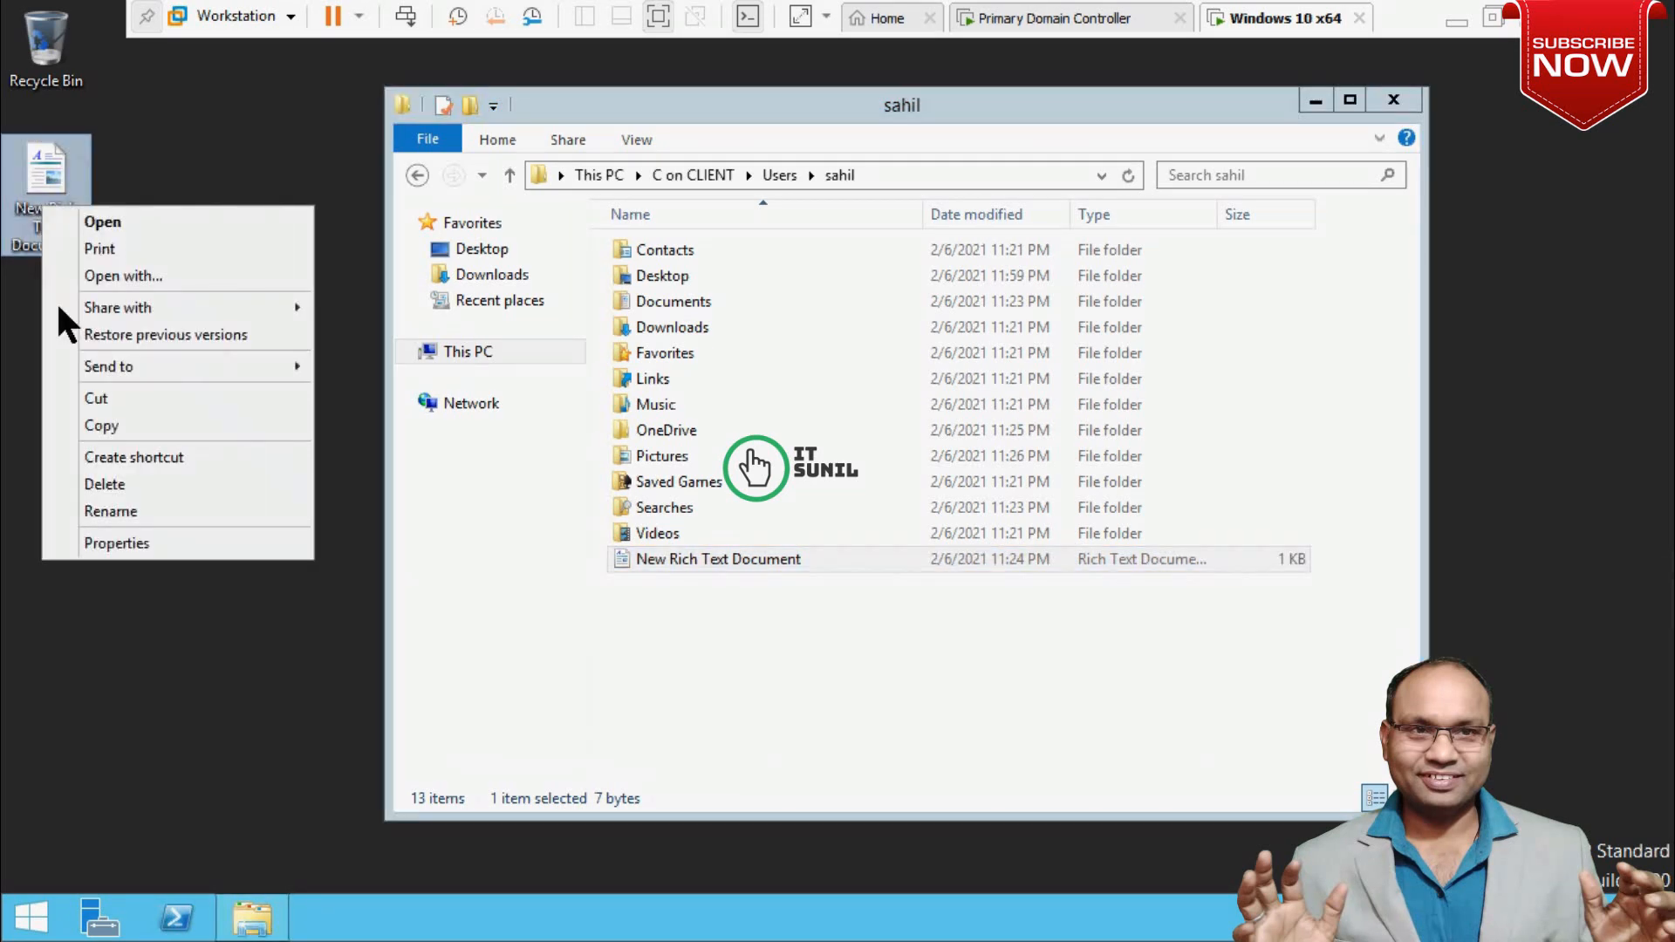
pyautogui.click(102, 424)
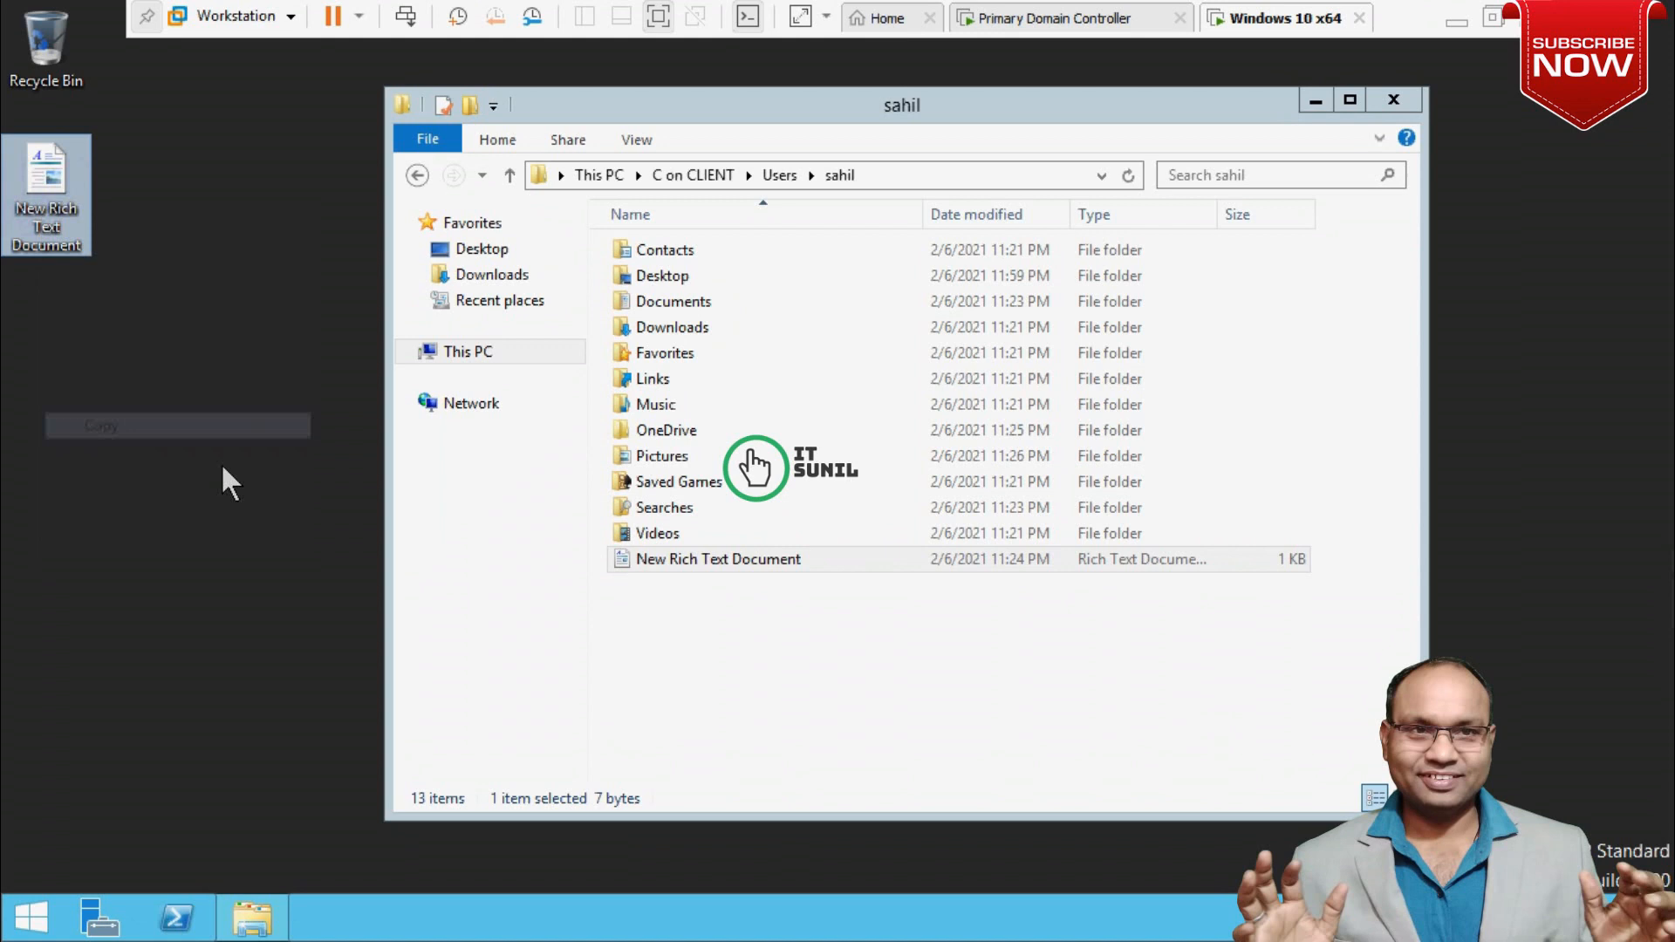
pyautogui.click(746, 641)
pyautogui.rightClick(745, 622)
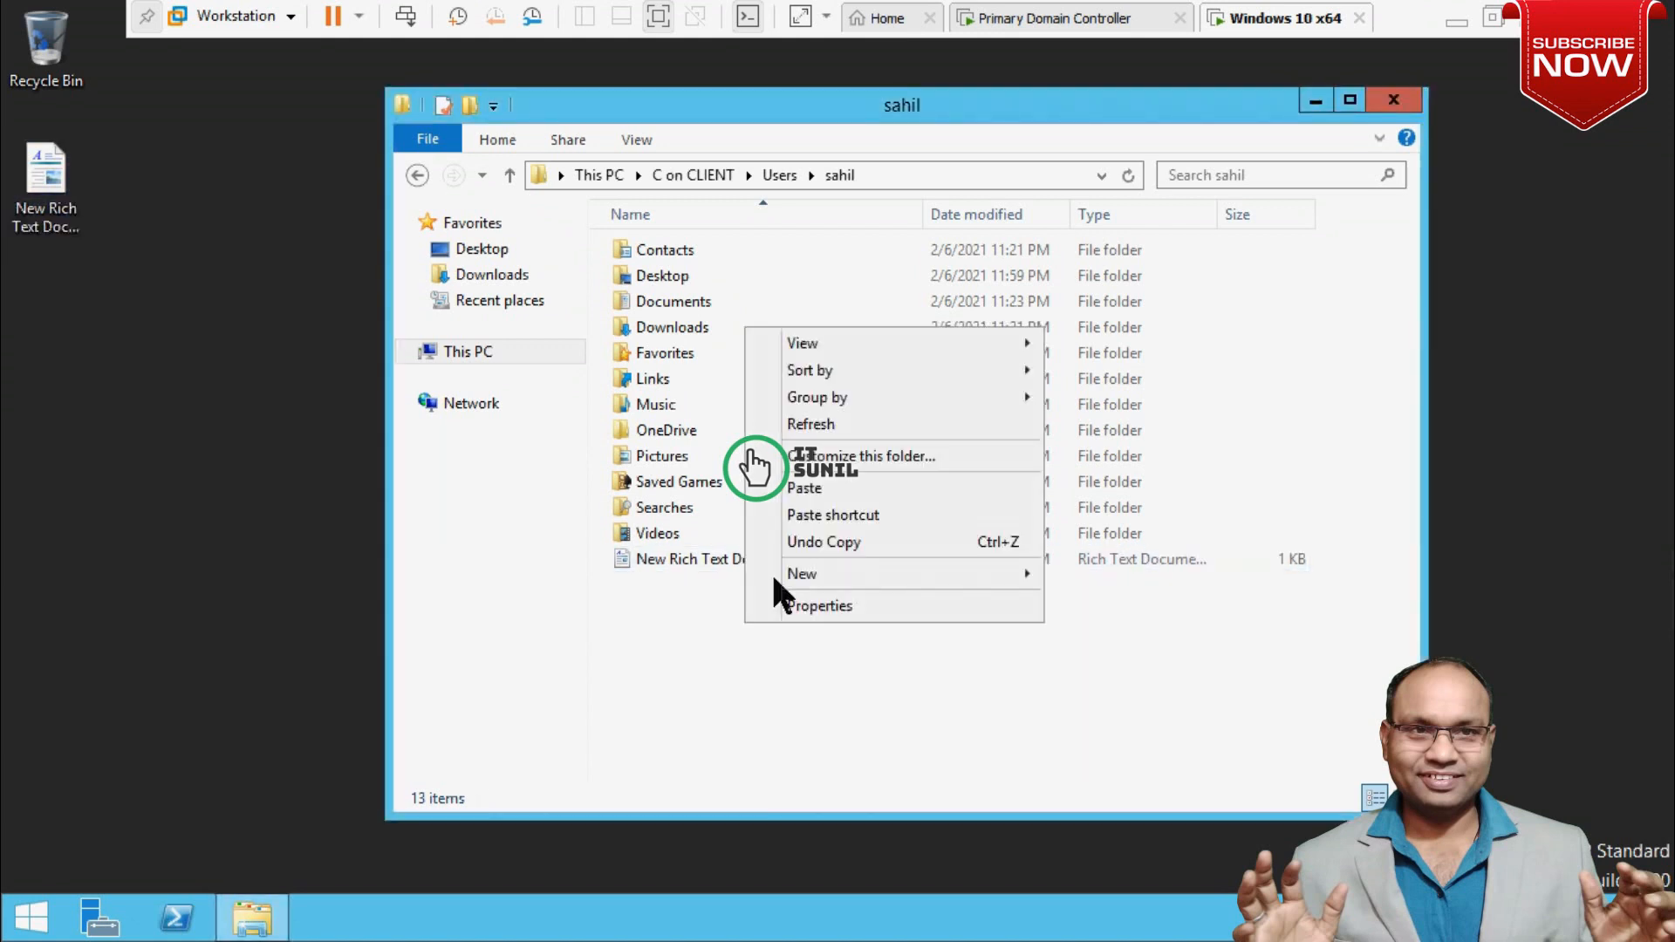
pyautogui.click(815, 489)
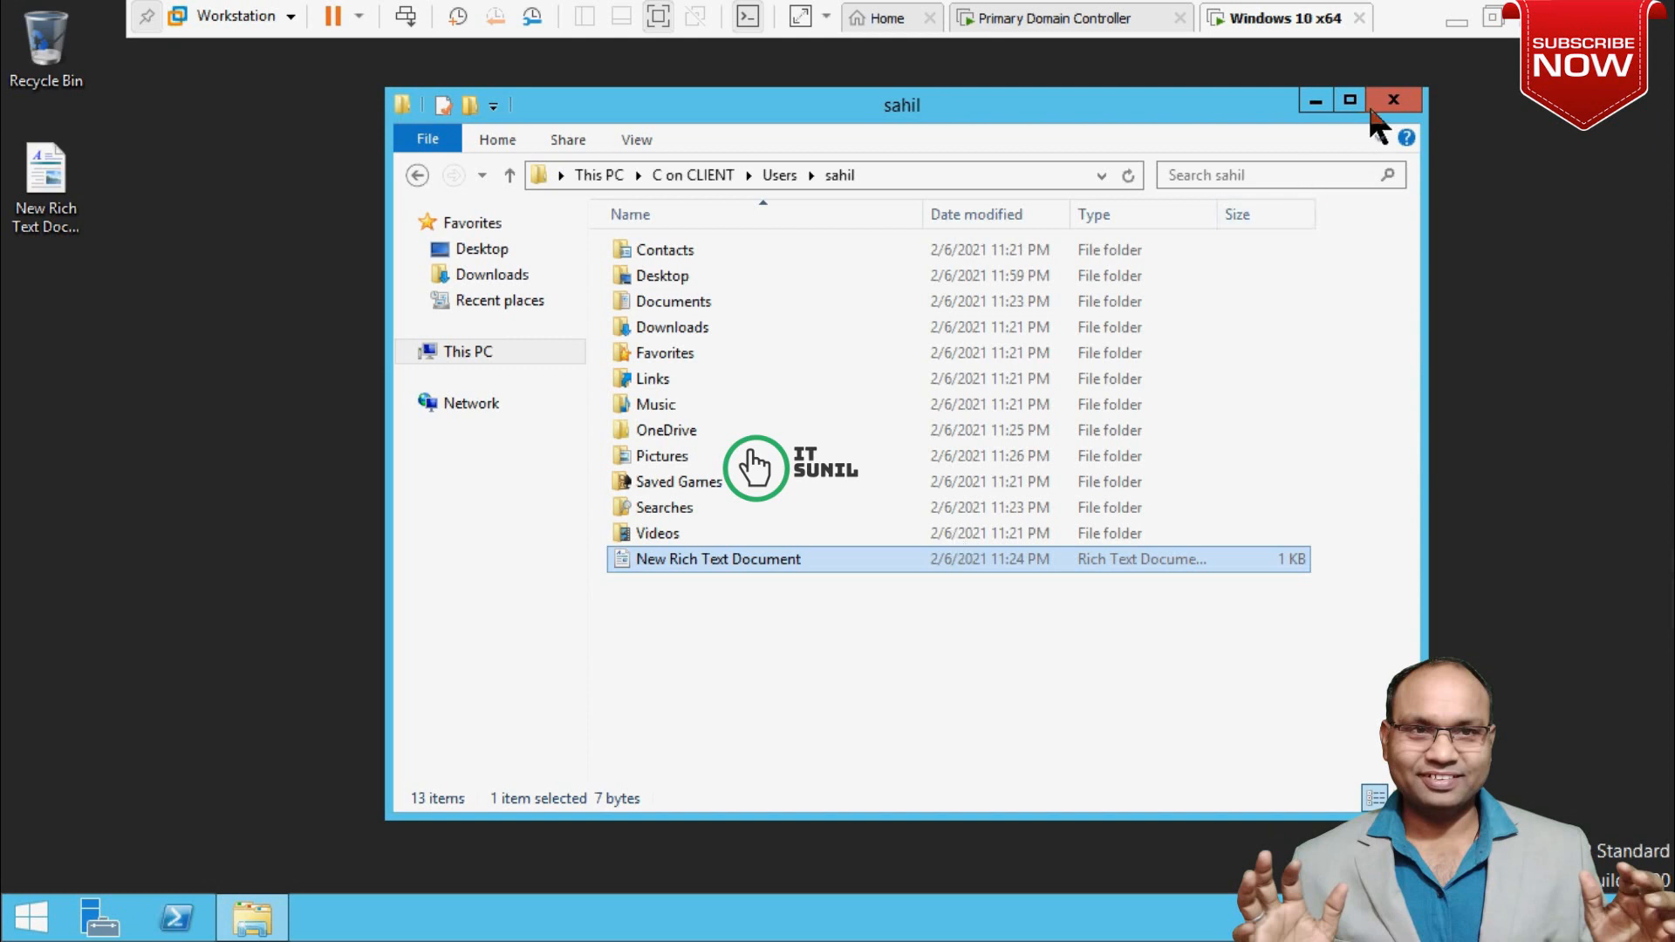
# Close the sahil folder and shrink the full-screen remote session into a centred window.
pyautogui.click(1393, 100)
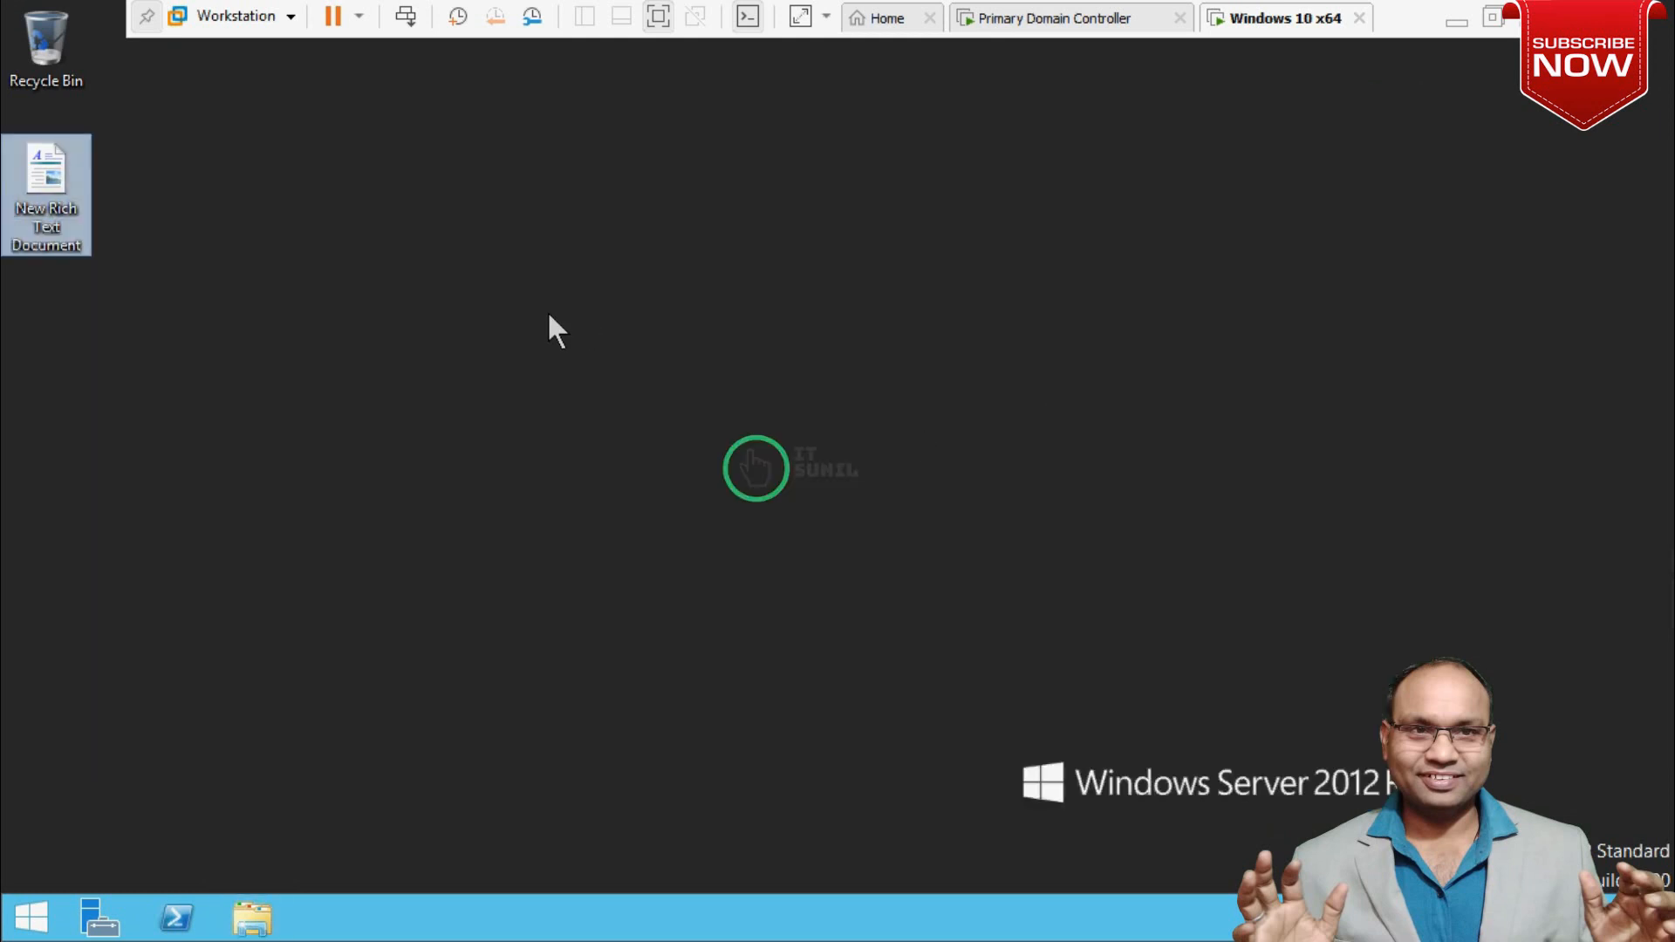
pyautogui.rightClick(56, 209)
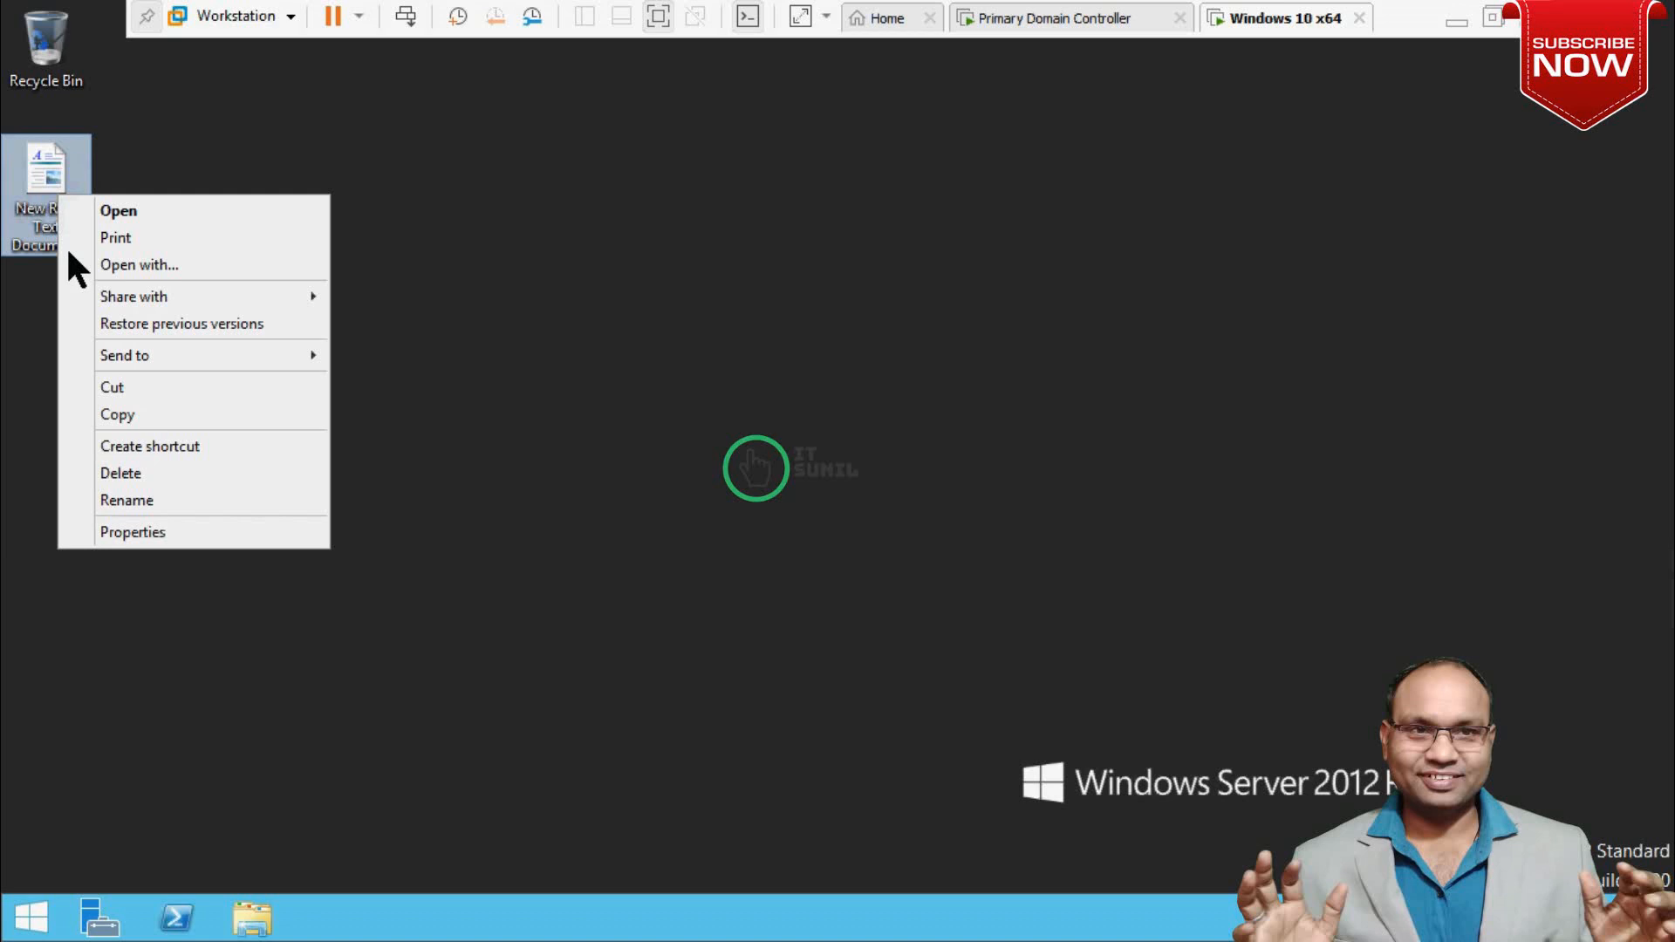
pyautogui.click(139, 417)
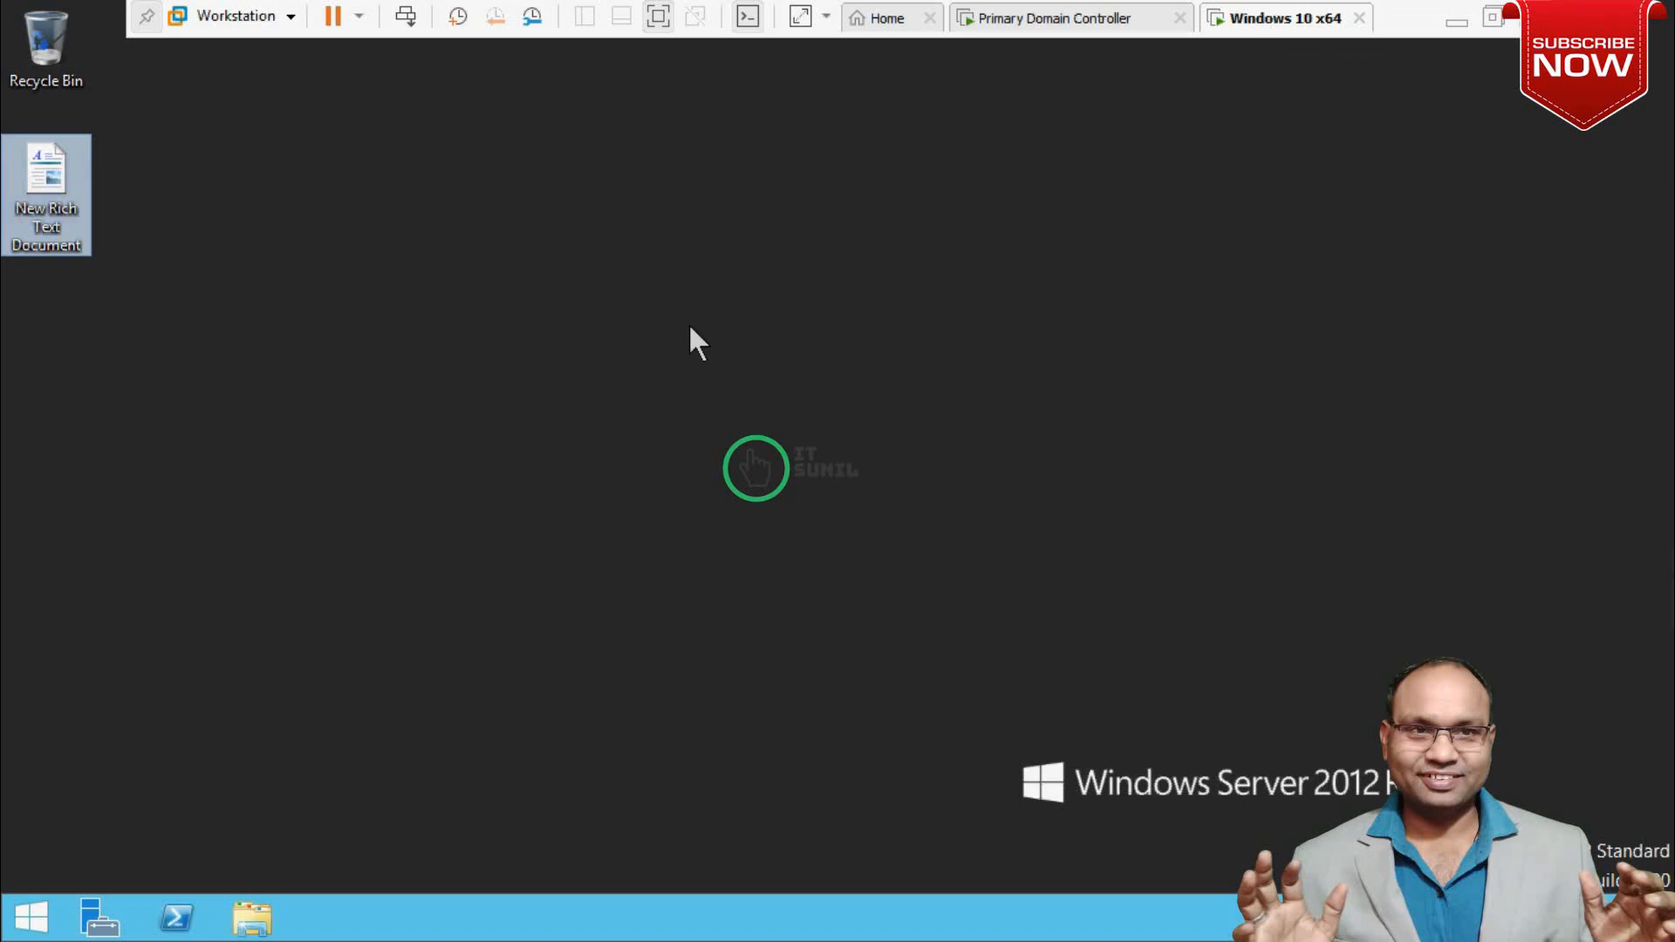
pyautogui.click(515, 272)
pyautogui.doubleClick(987, 20)
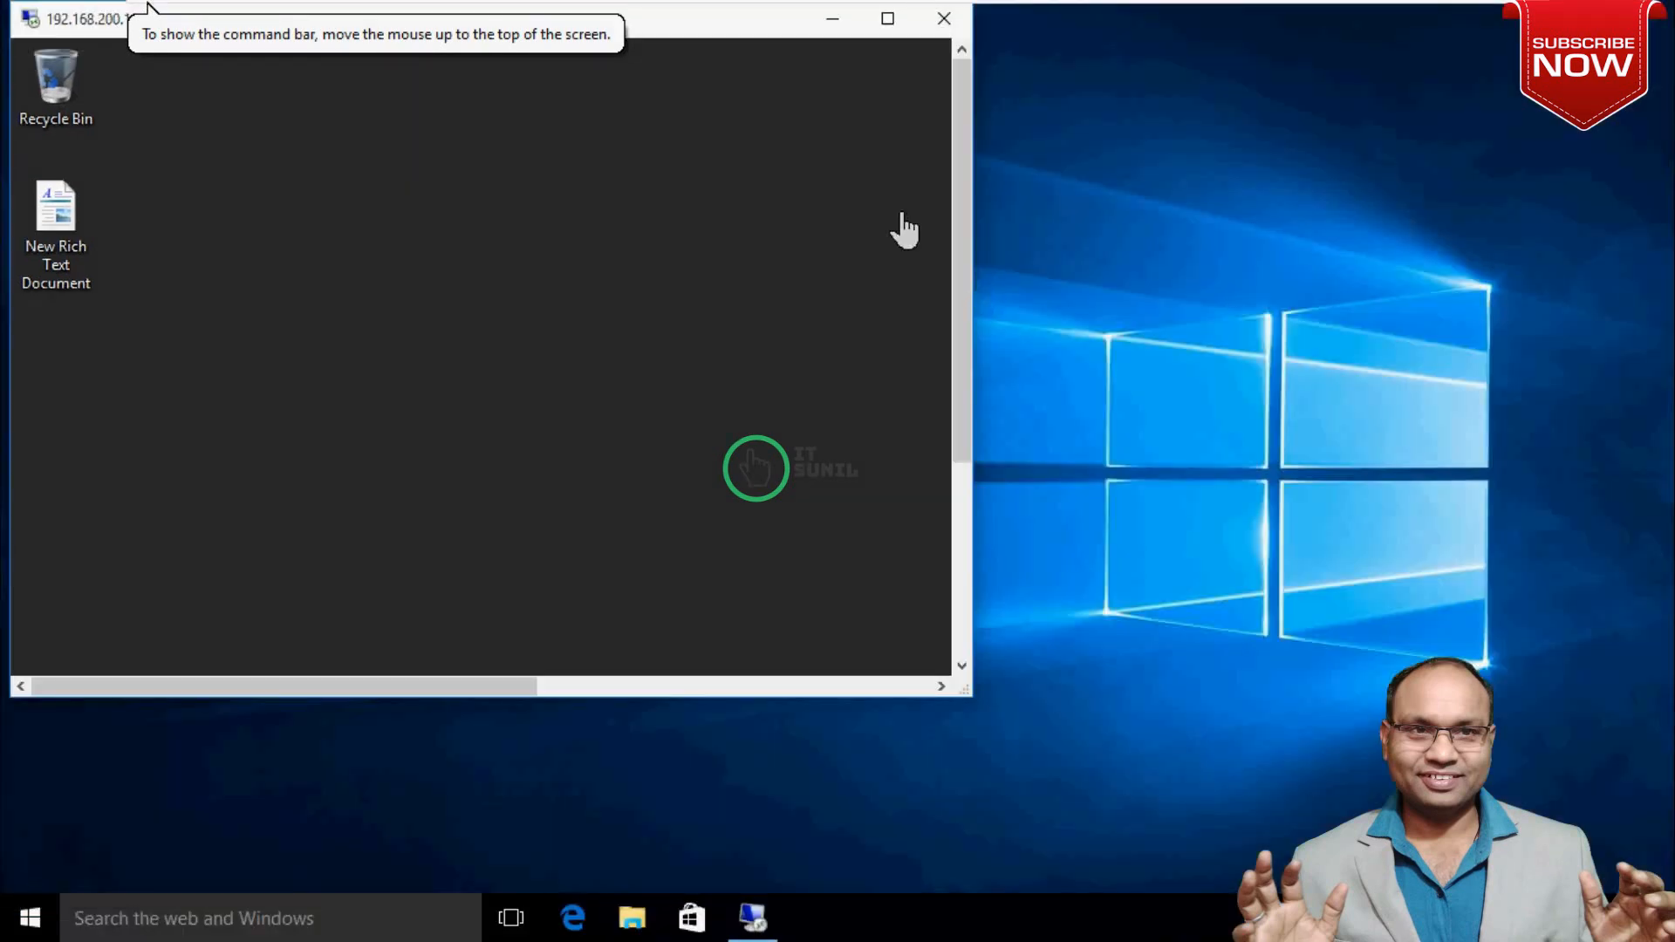
pyautogui.moveTo(755, 26); pyautogui.dragTo(994, 140)
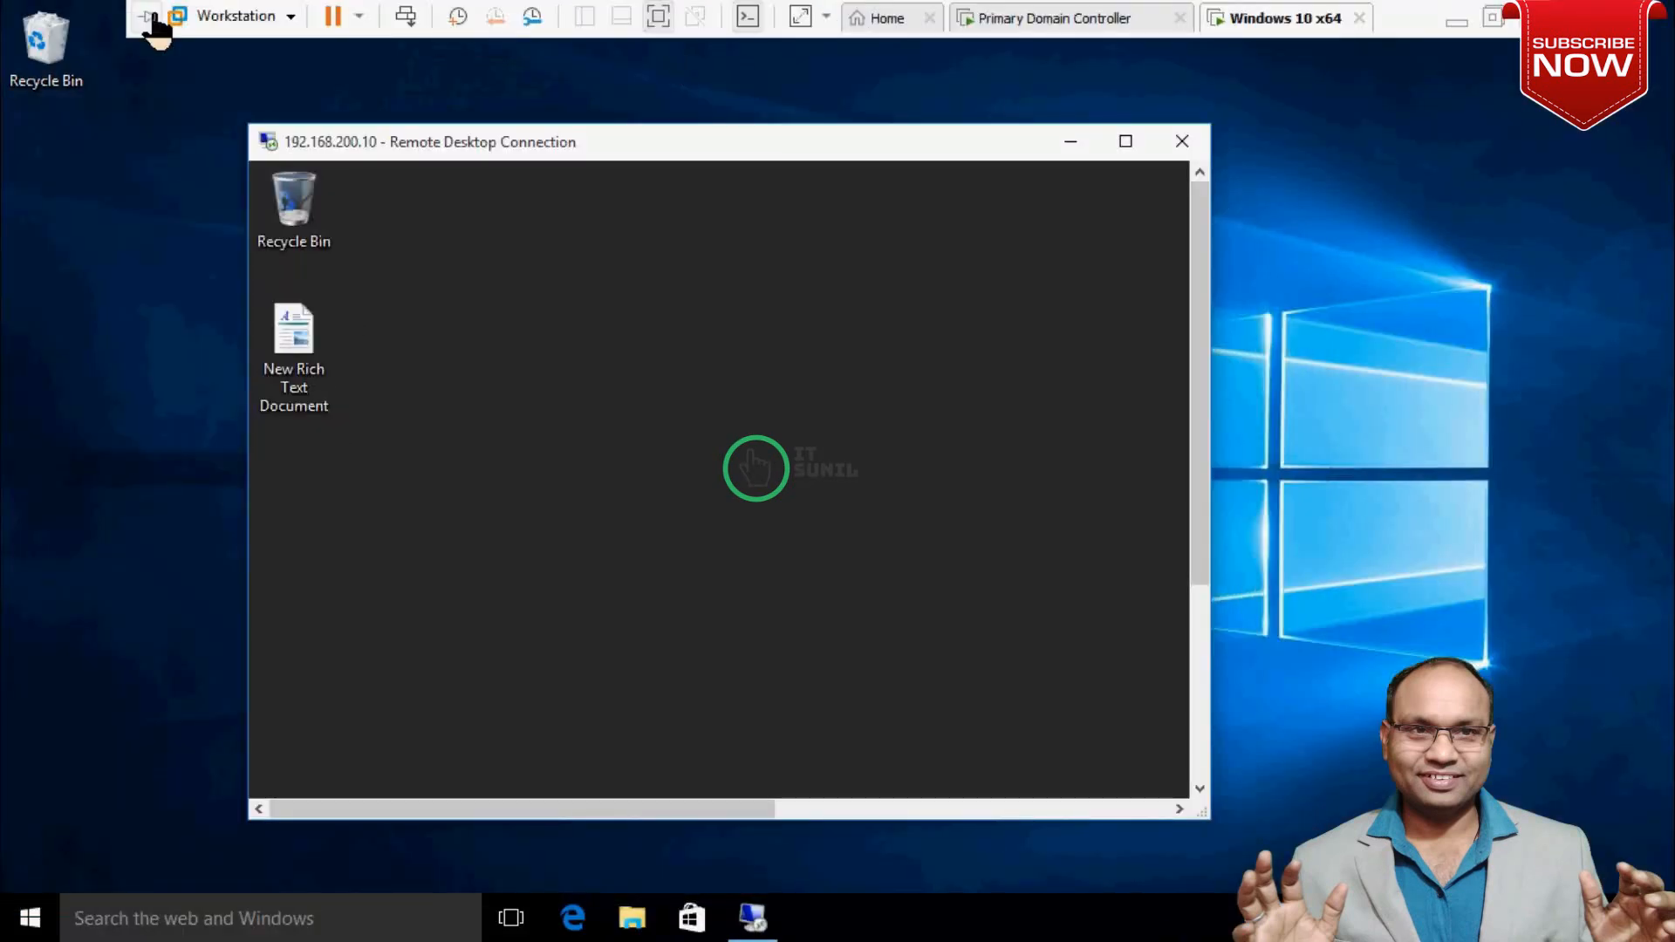
pyautogui.click(148, 15)
pyautogui.moveTo(958, 148); pyautogui.dragTo(802, 163)
# Copy the New Rich Text Document from the remote session onto the Windows 10 desktop.
pyautogui.click(138, 371)
pyautogui.rightClick(138, 381)
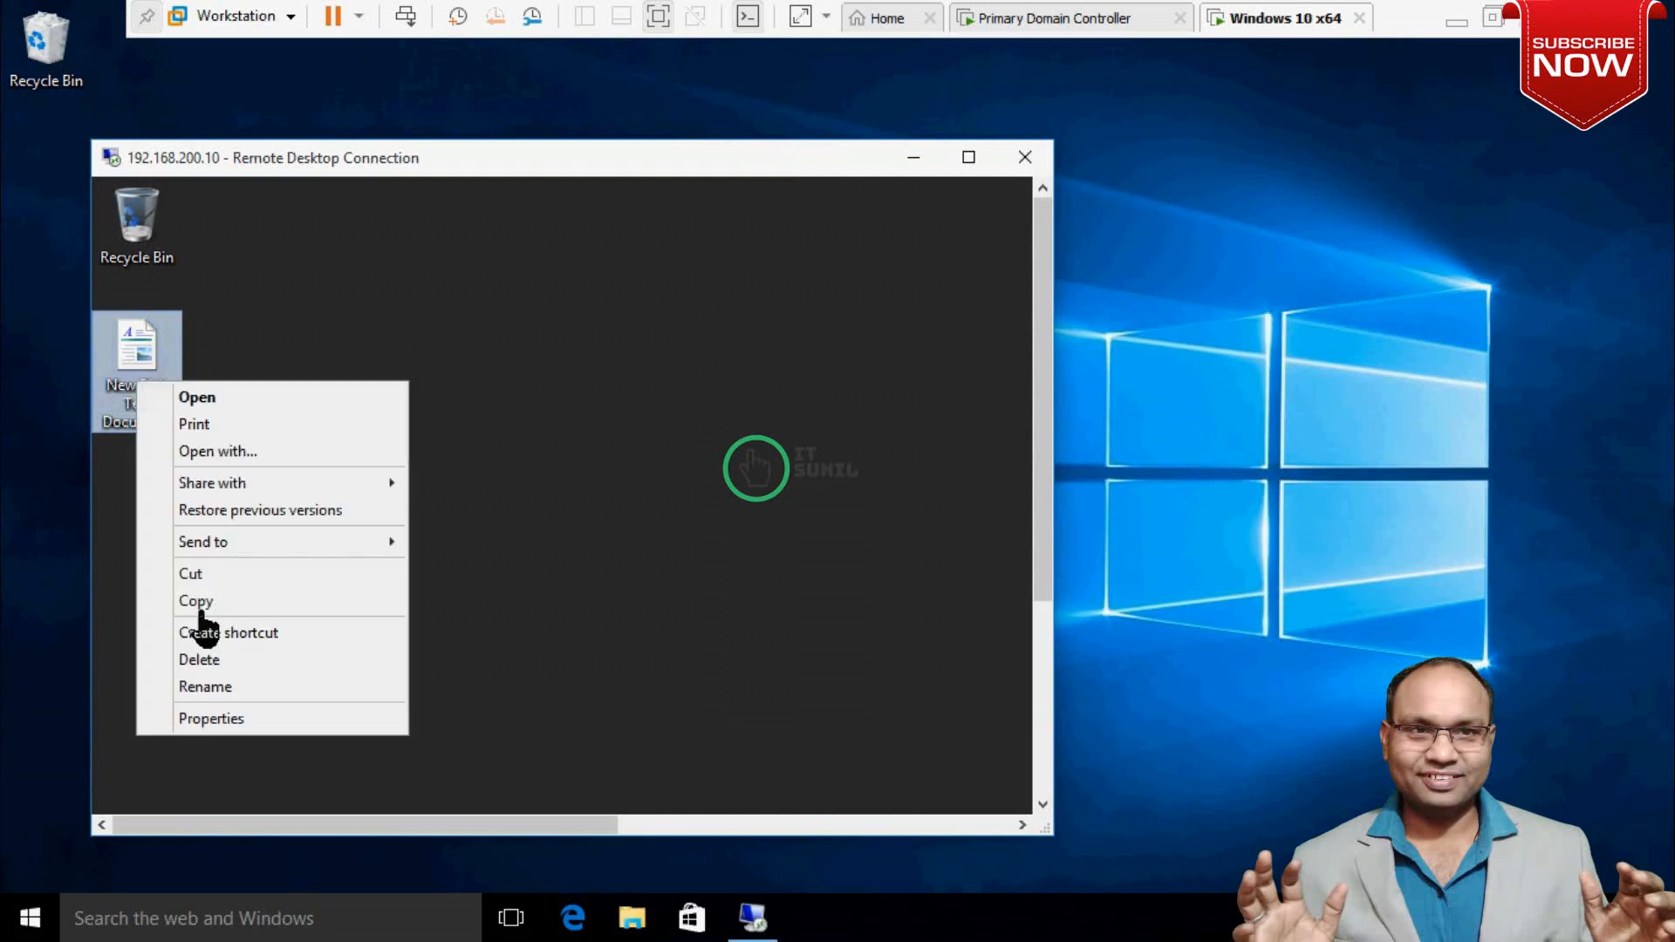
pyautogui.click(210, 600)
pyautogui.rightClick(1268, 288)
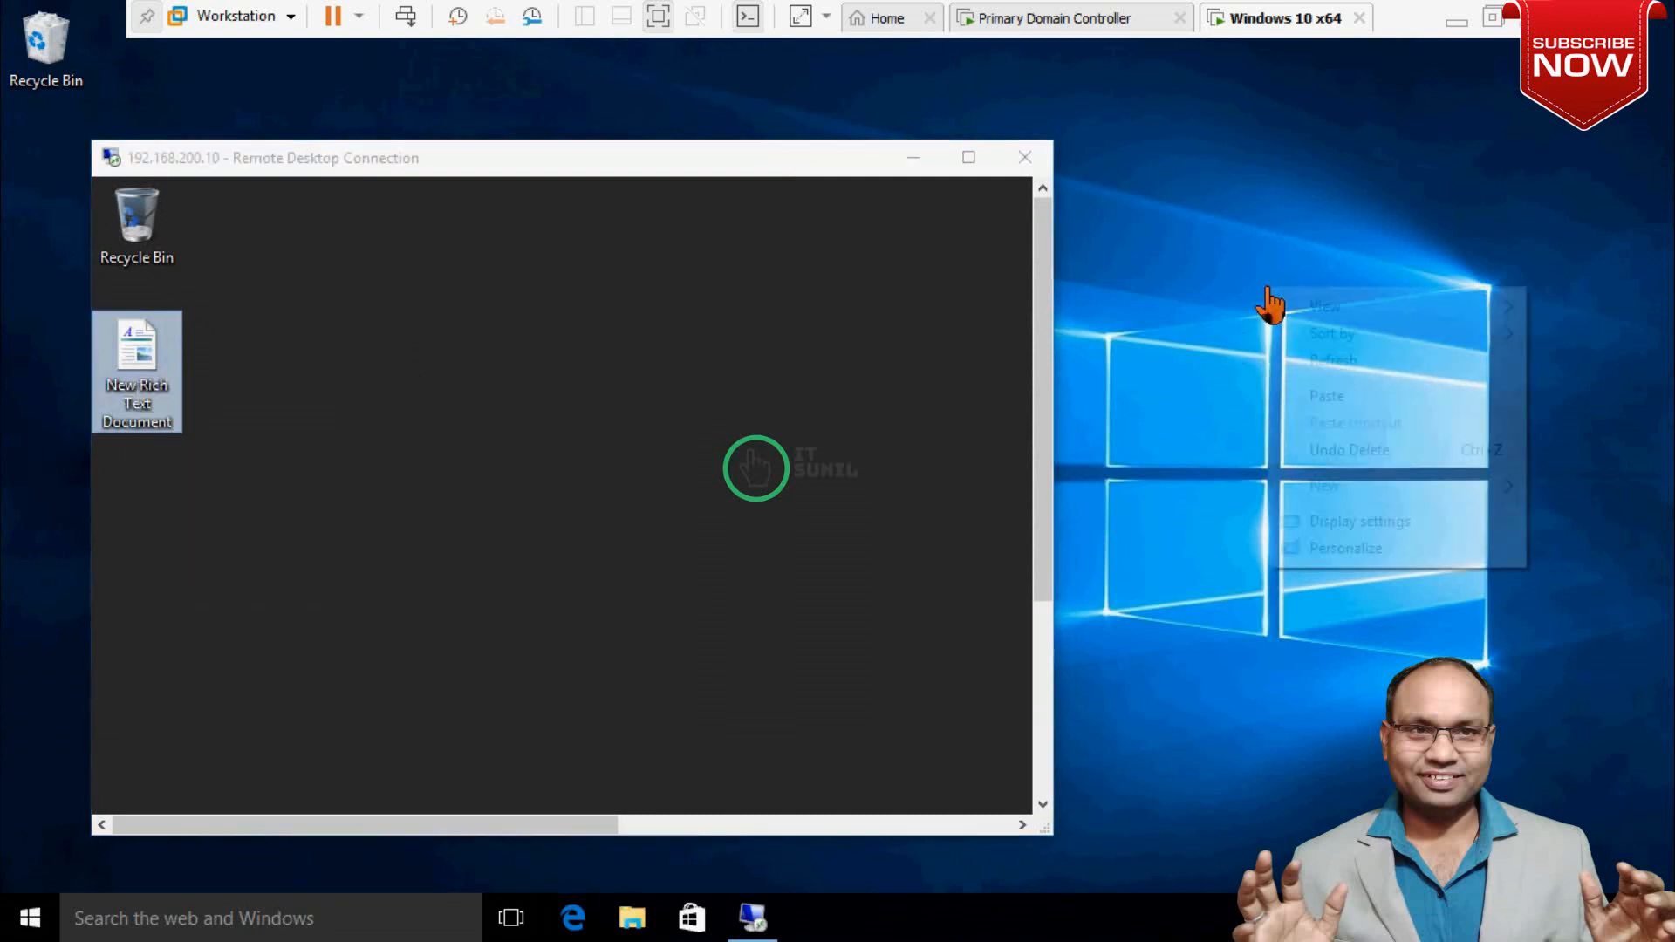
pyautogui.click(1343, 396)
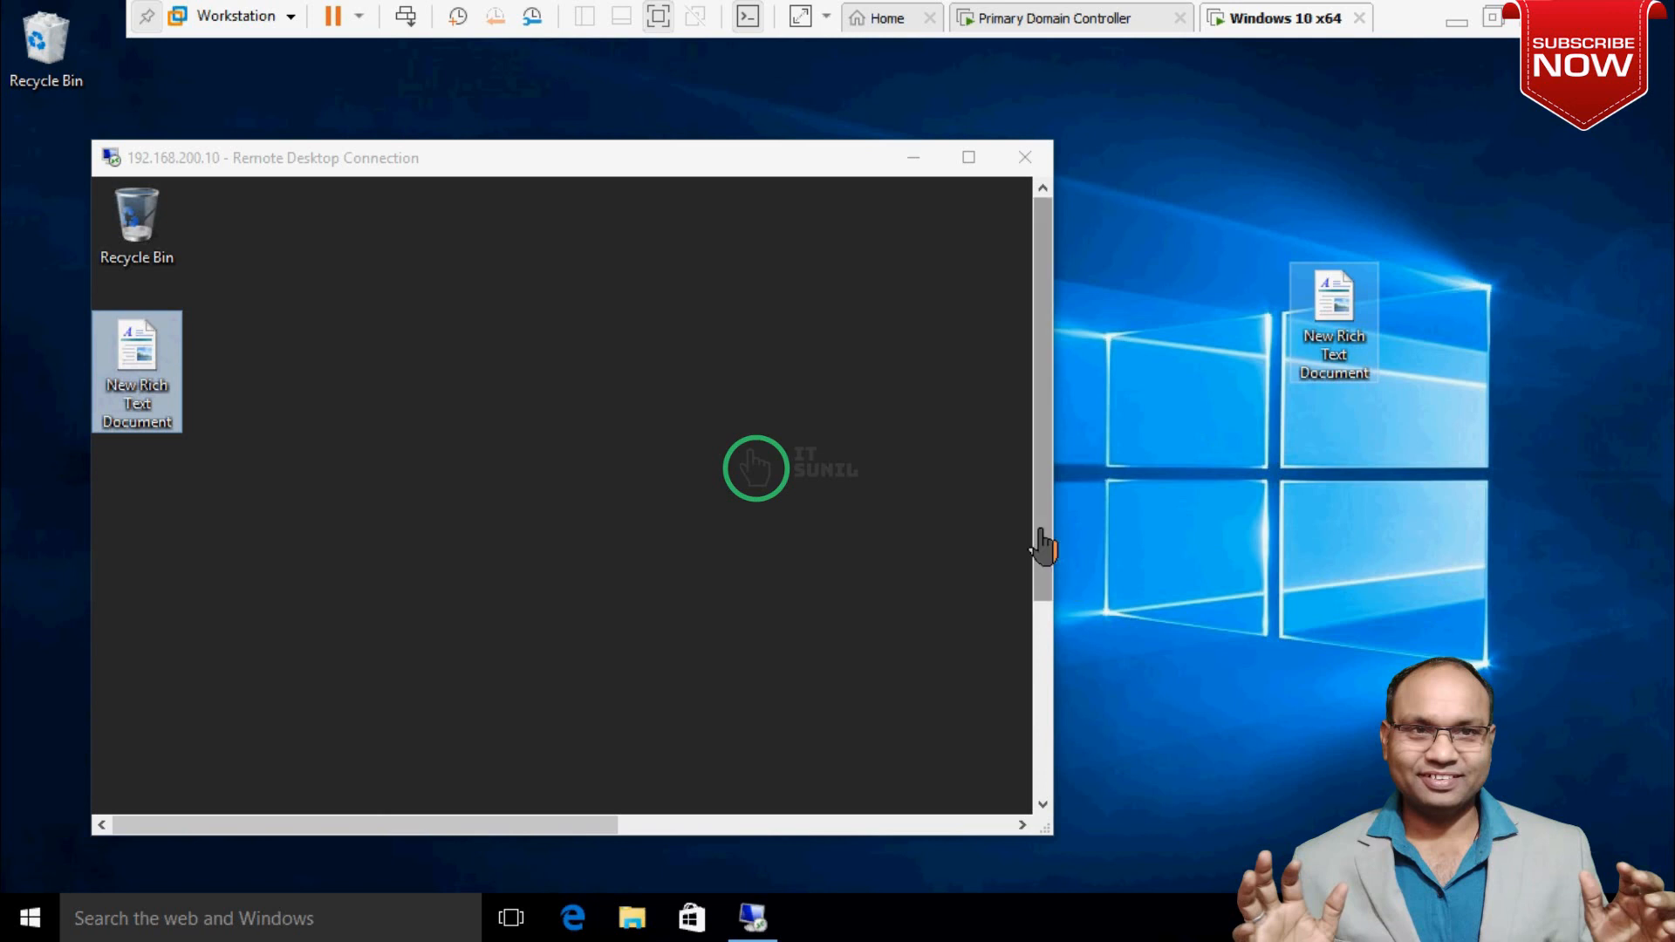
# Delete the pasted document from the Windows 10 desktop and maximize the remote session.
pyautogui.moveTo(1044, 547); pyautogui.dragTo(1032, 844)
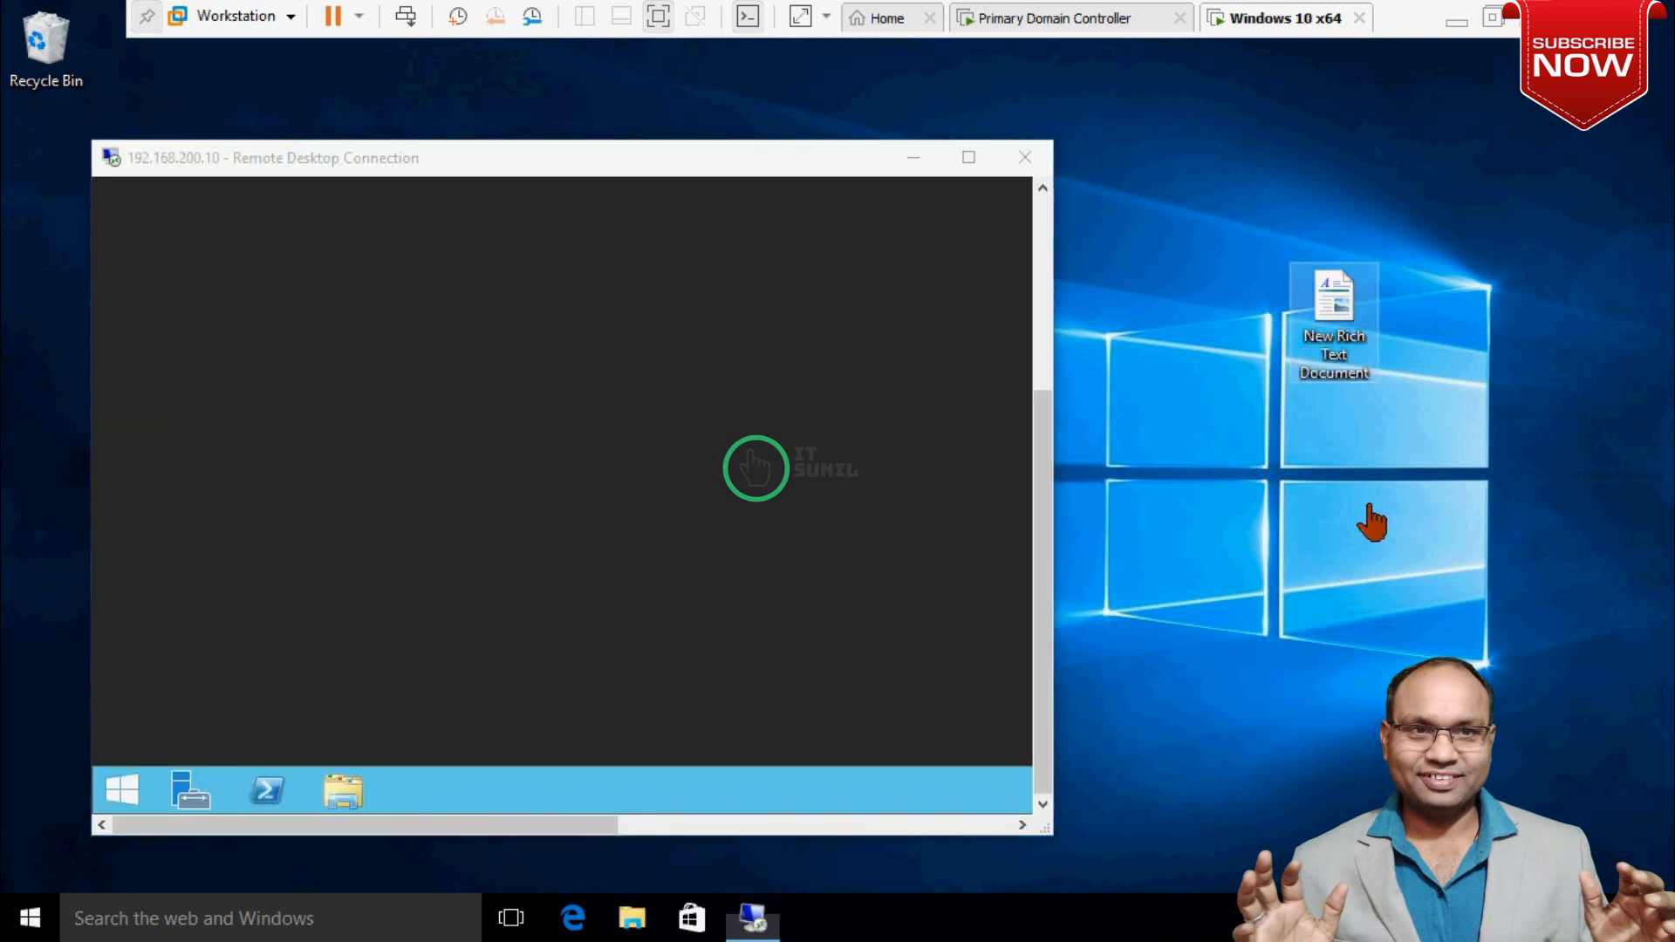
pyautogui.press('Delete')
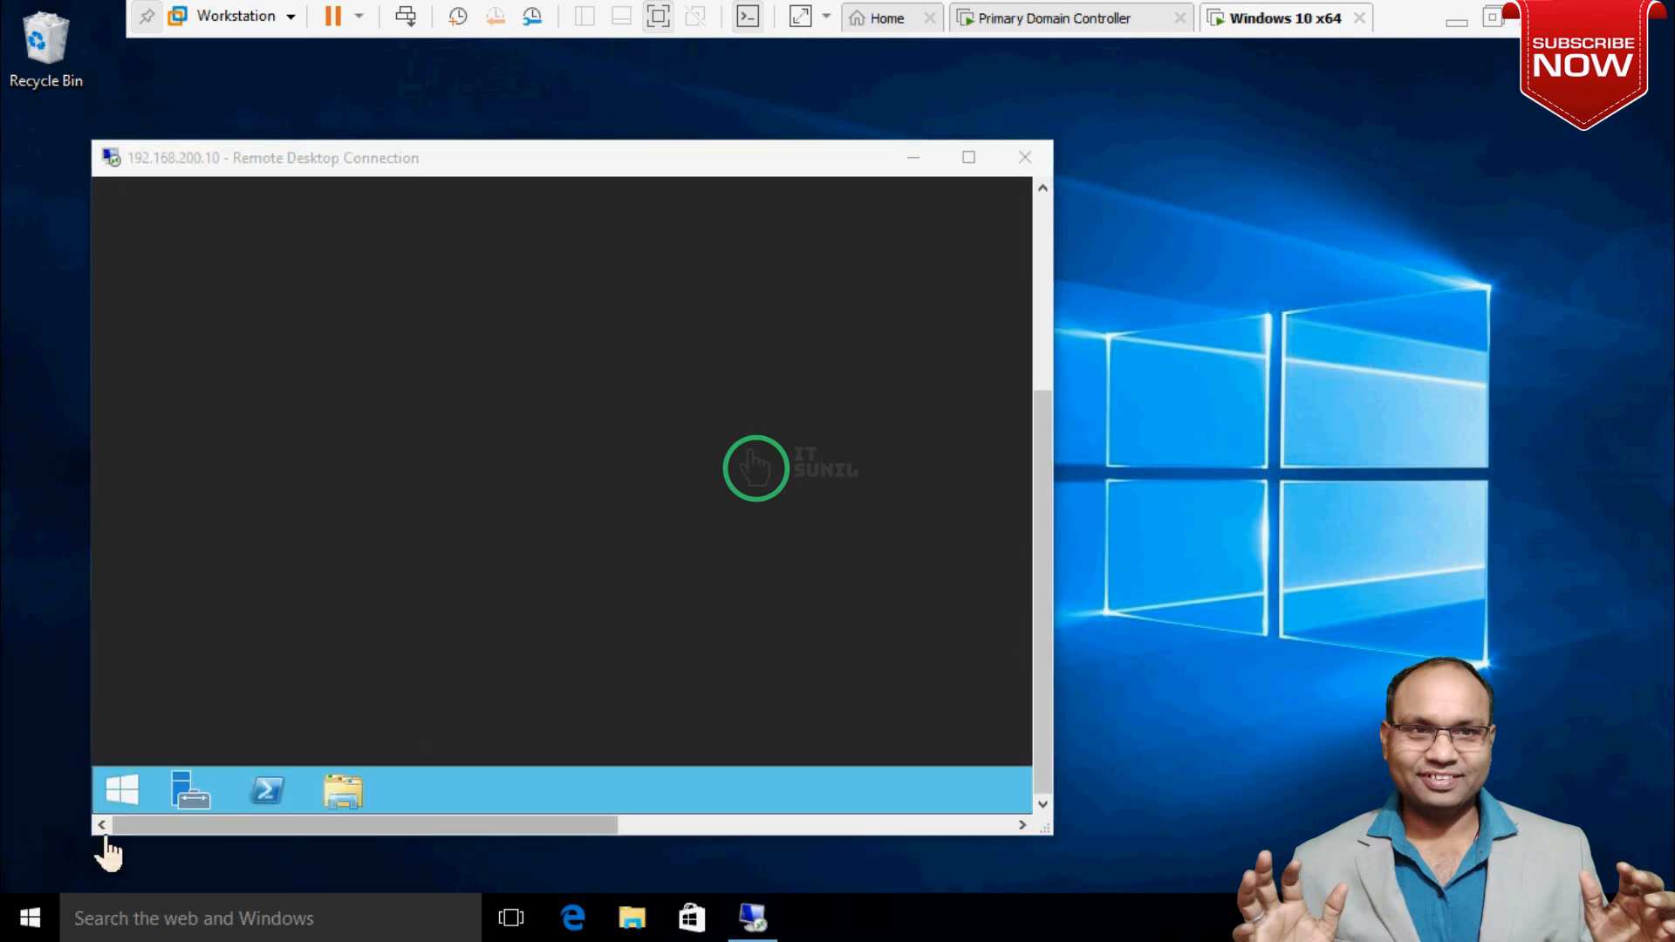
pyautogui.click(123, 794)
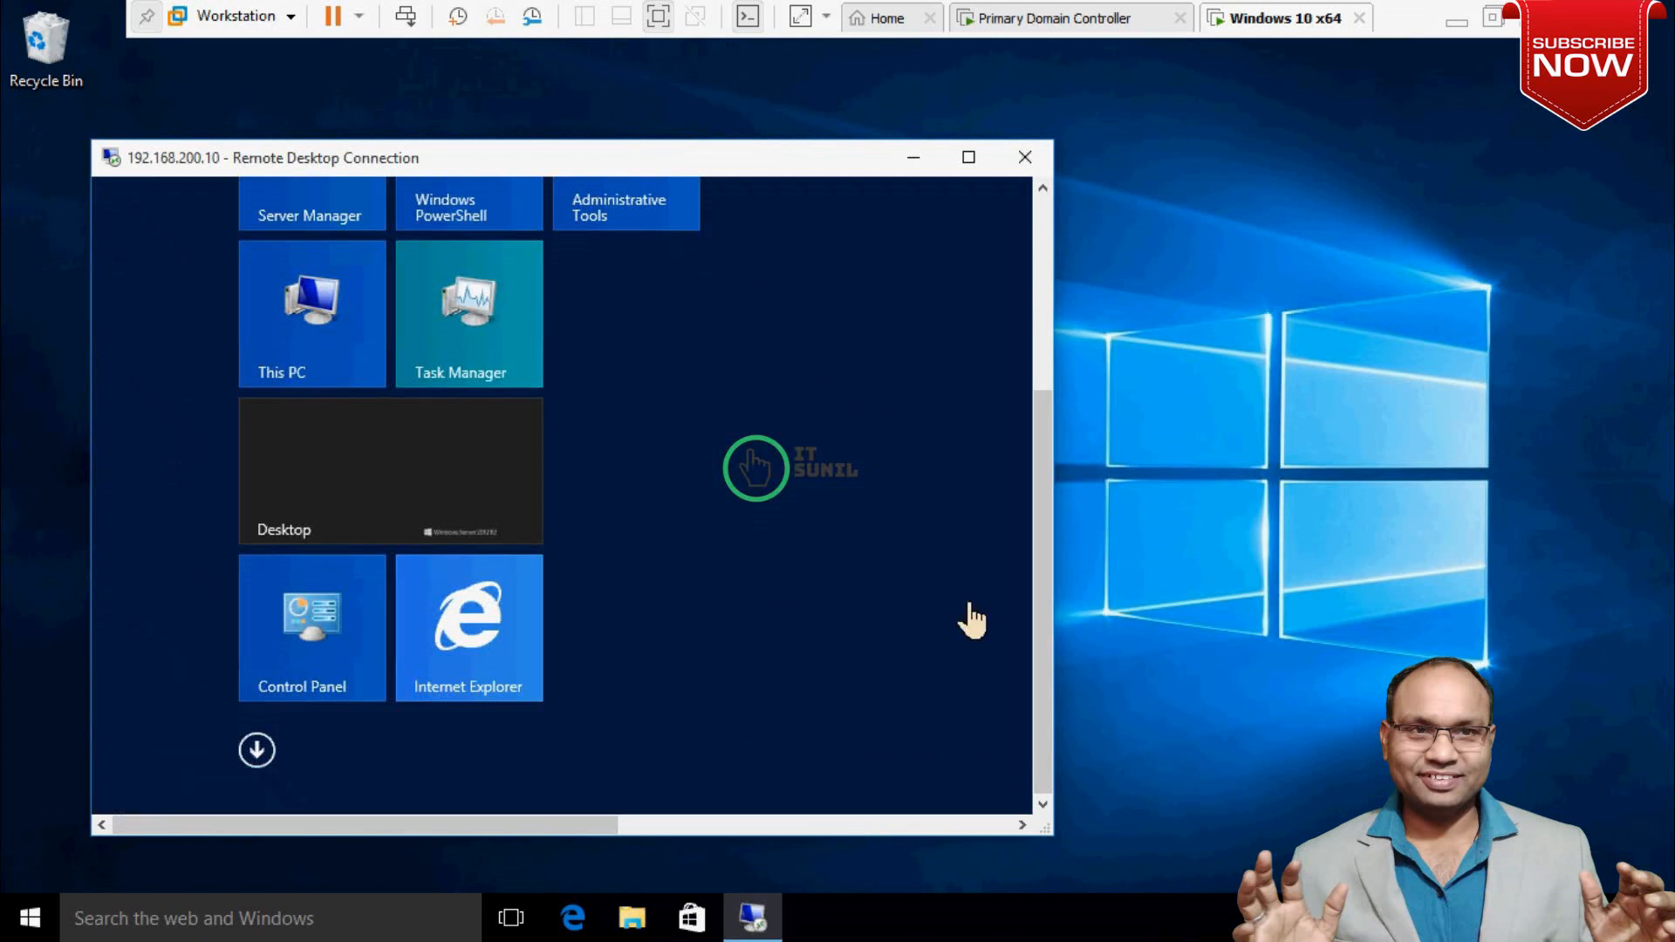
pyautogui.moveTo(1039, 677); pyautogui.dragTo(1035, 442)
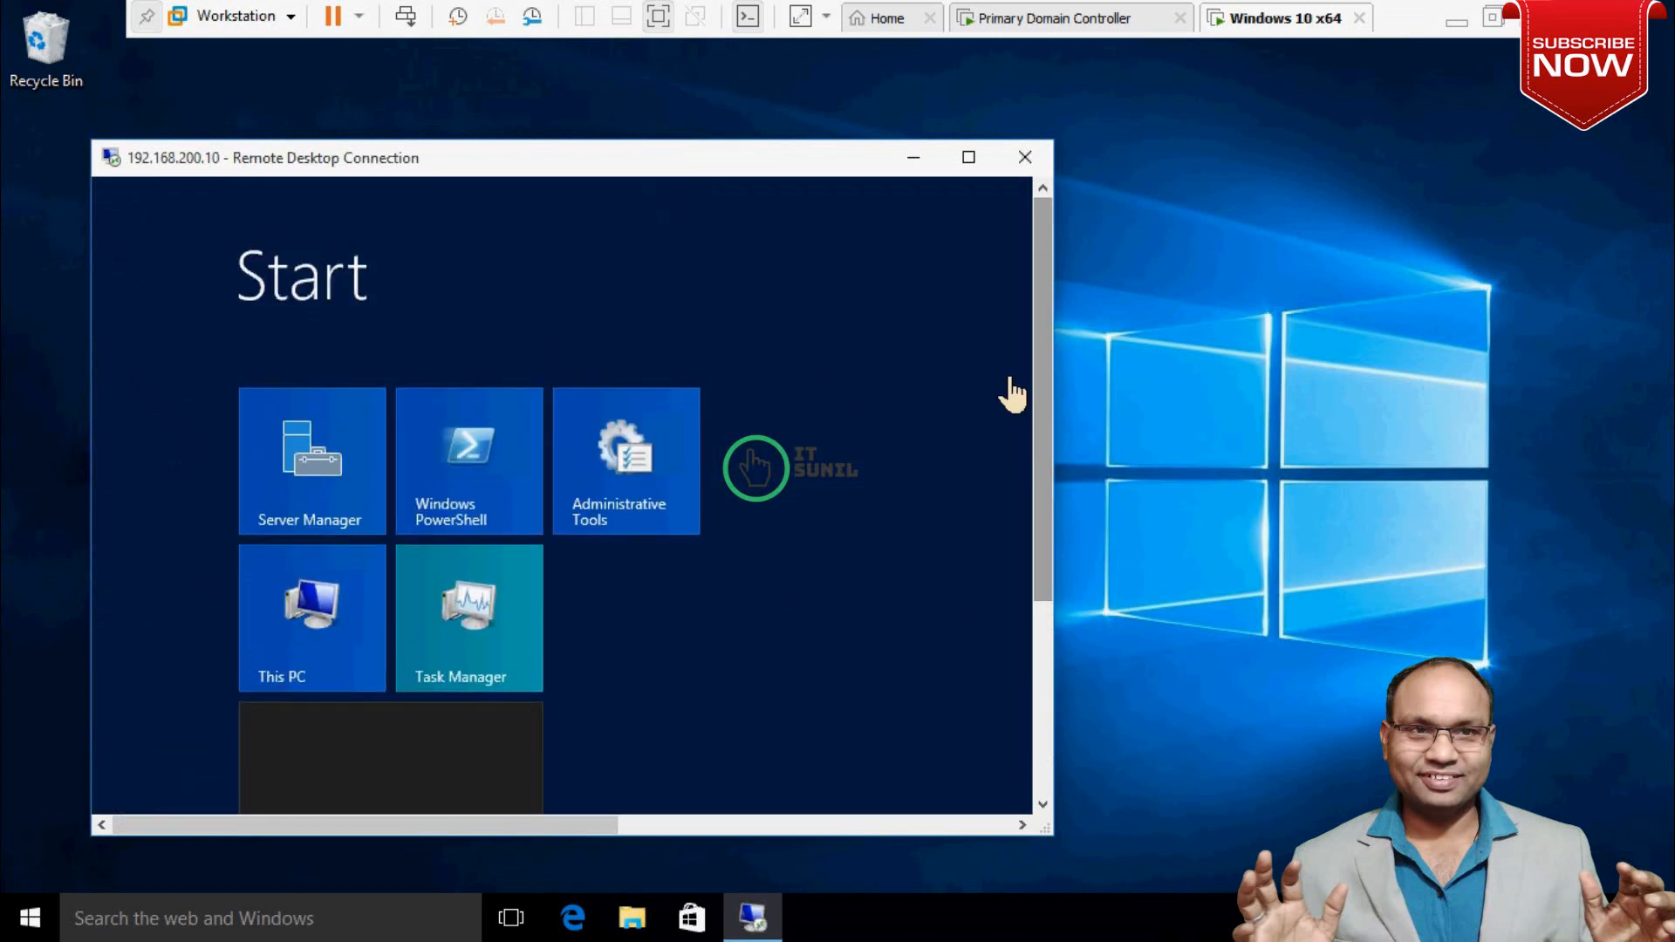
pyautogui.click(968, 157)
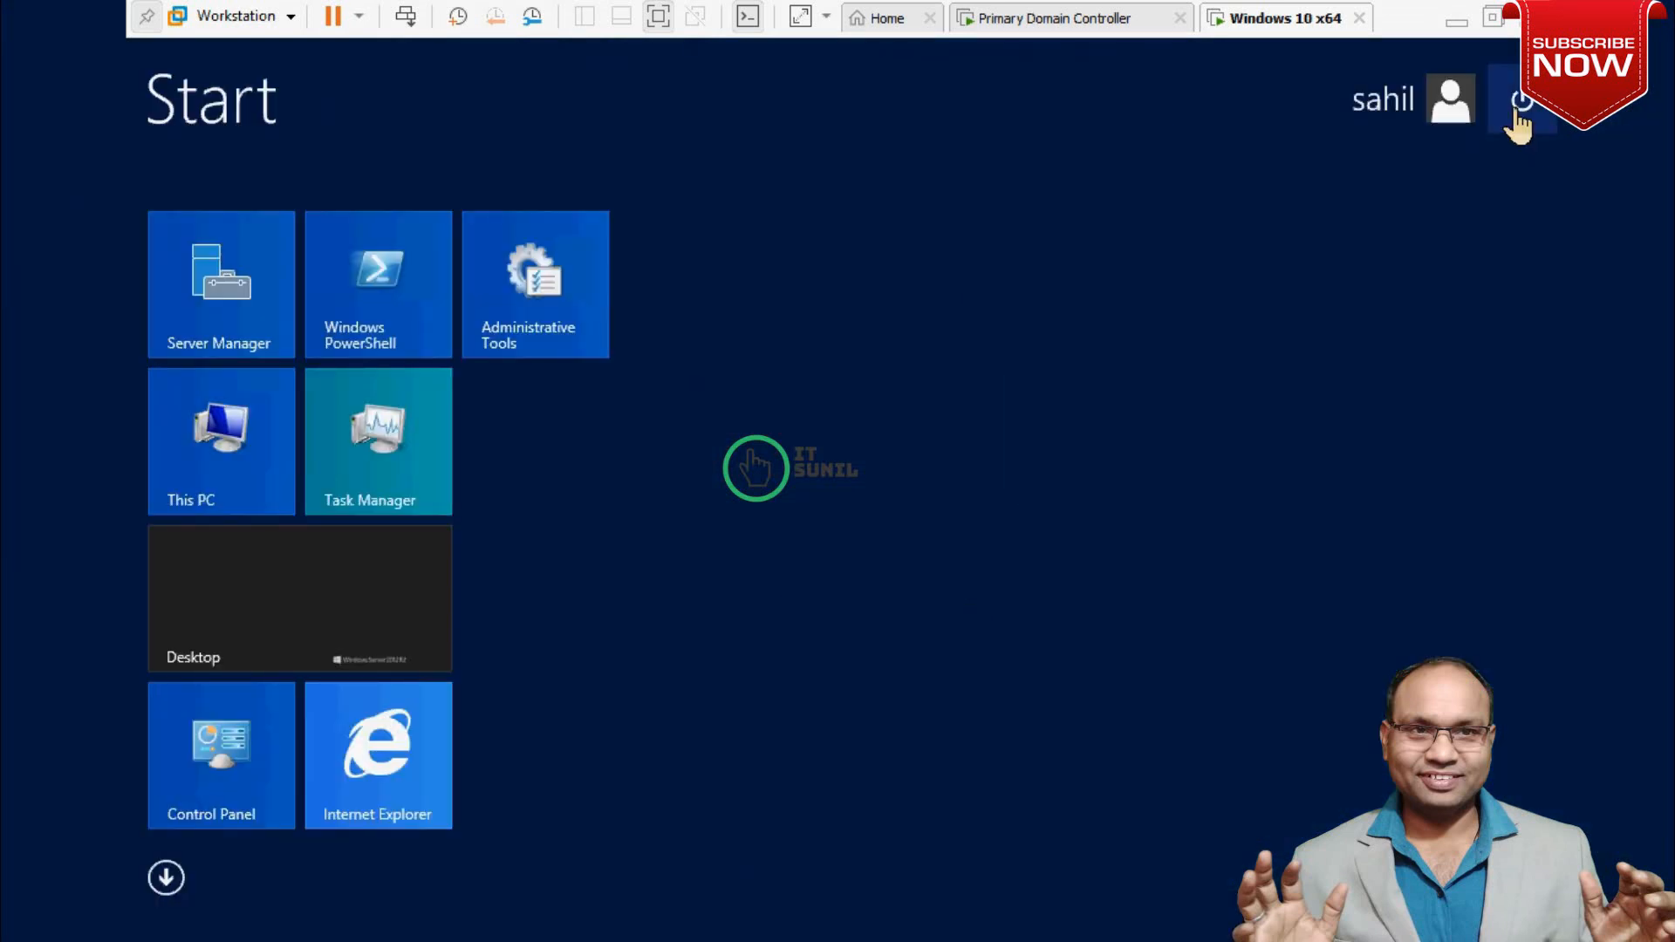
# Sign out of the remote session and return to the domain controller virtual machine.
pyautogui.click(1450, 103)
pyautogui.click(1256, 232)
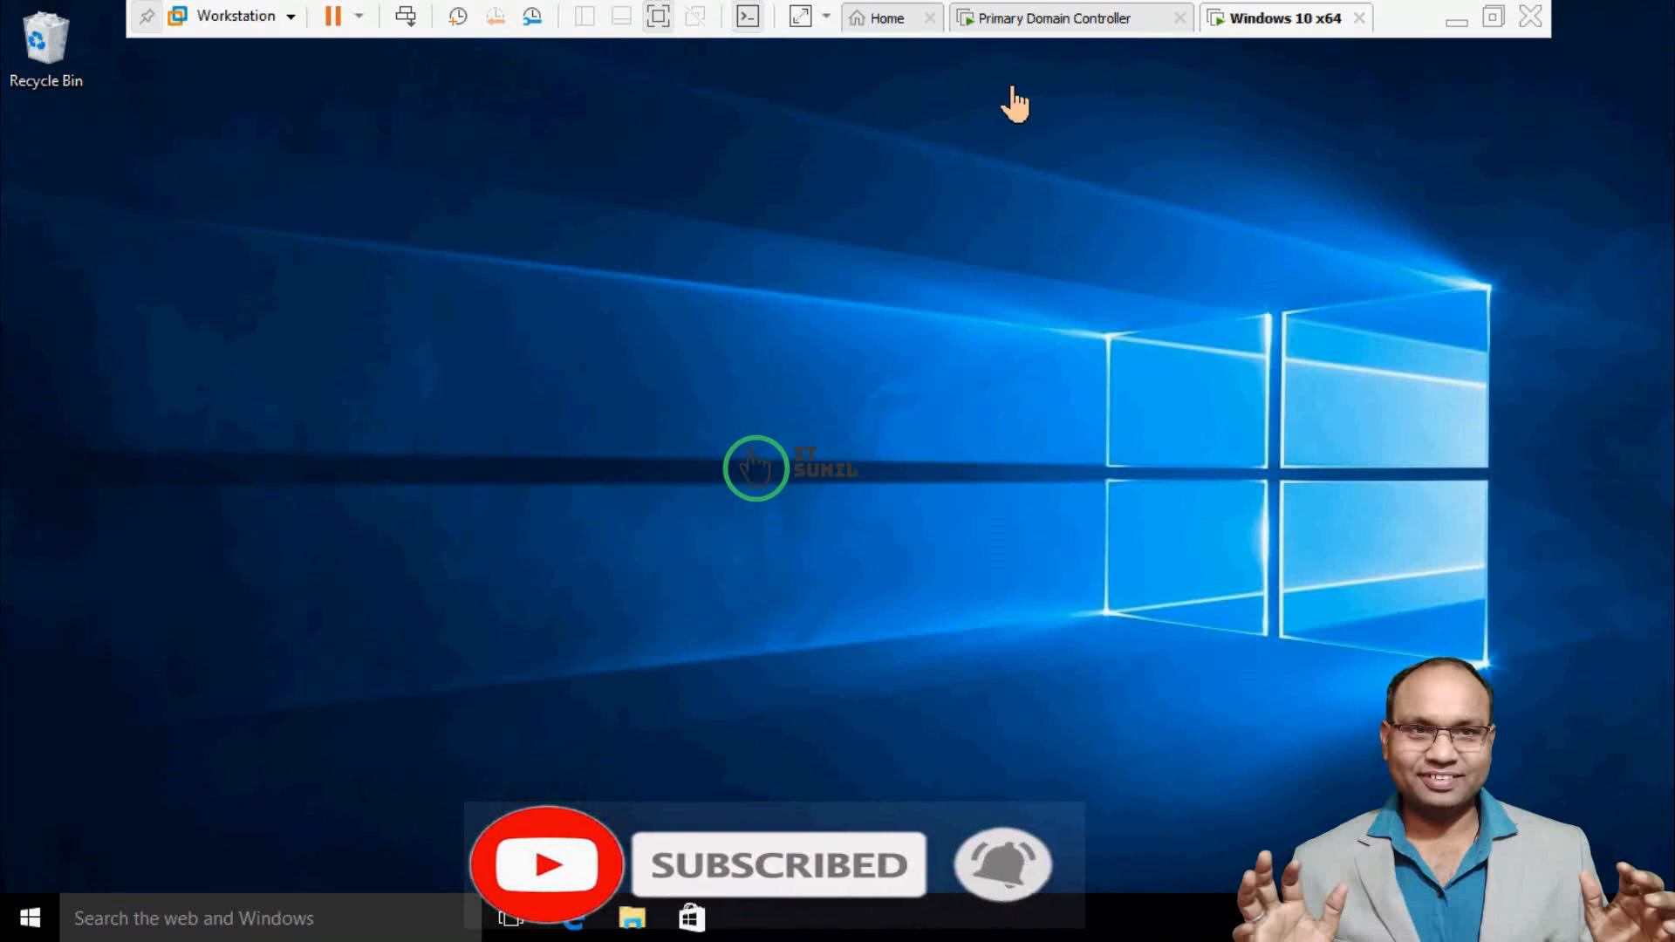
pyautogui.click(1106, 25)
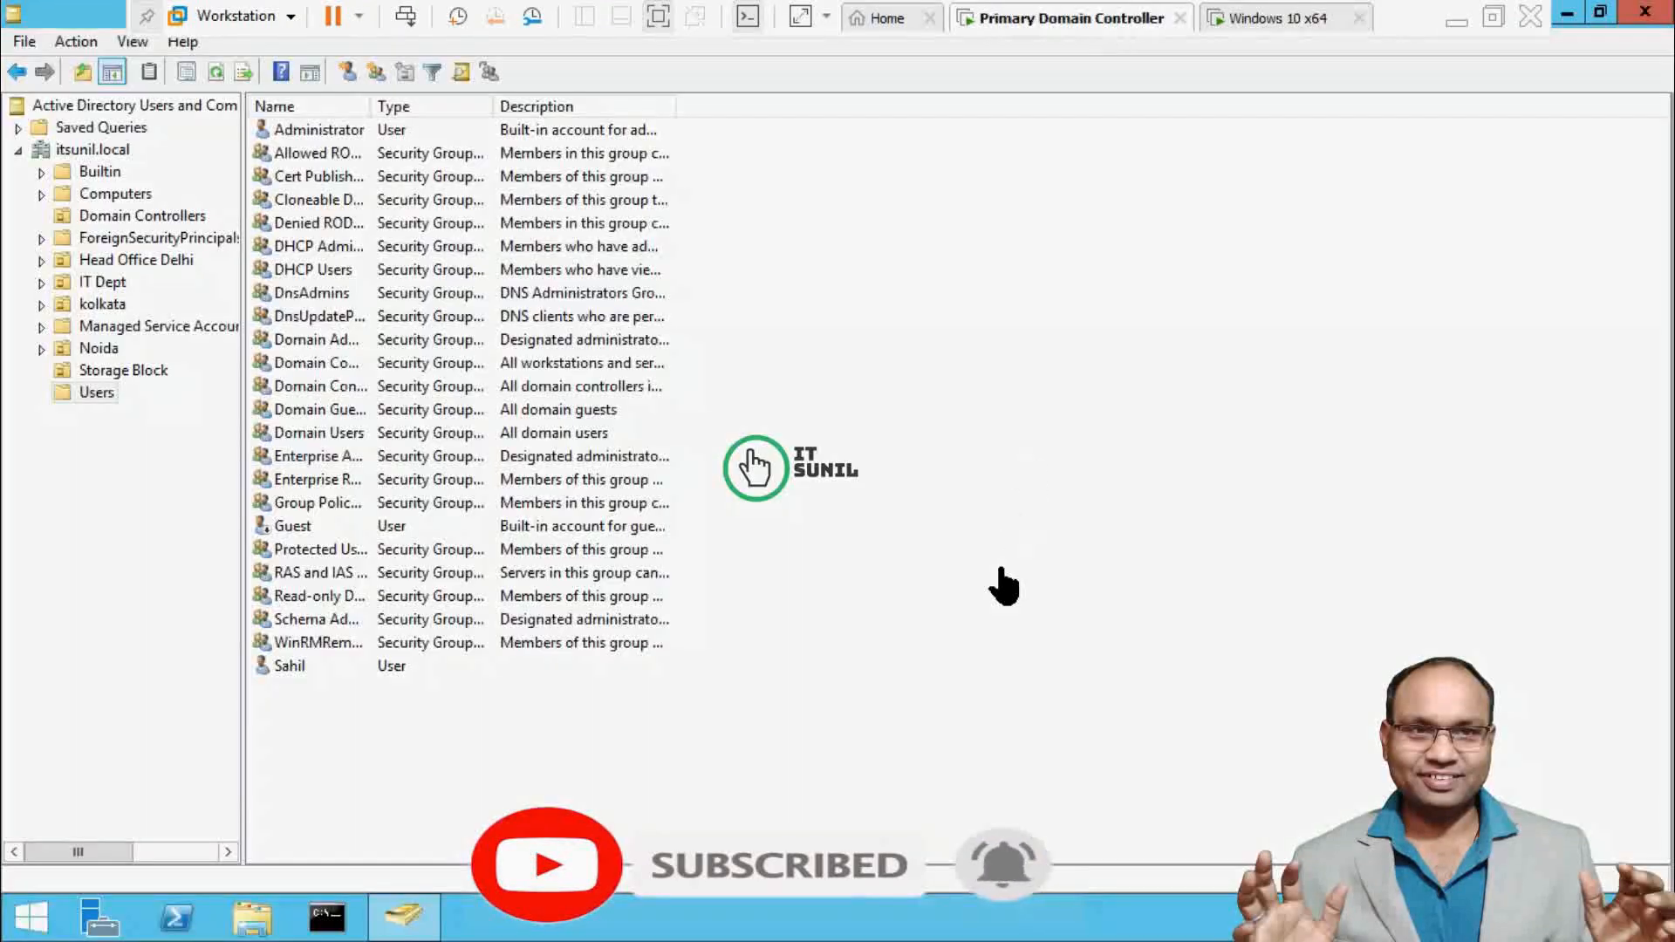
# Close Active Directory Users and Computers and launch gpmc.msc from the Run history.
pyautogui.click(1649, 18)
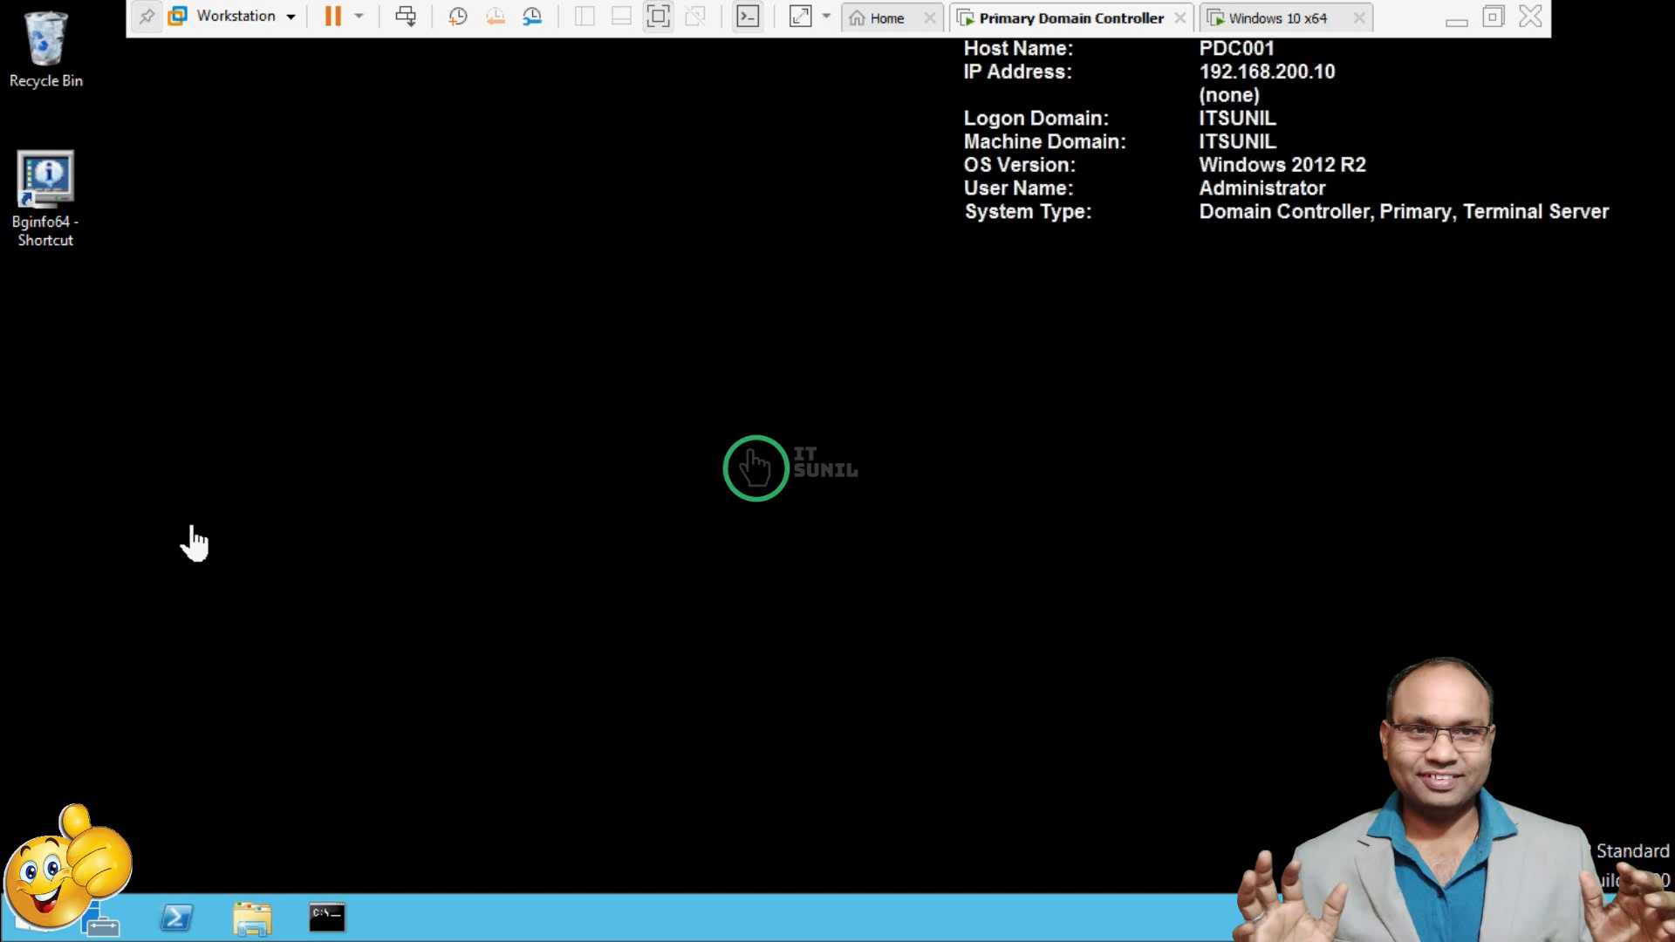
pyautogui.press('super+r')
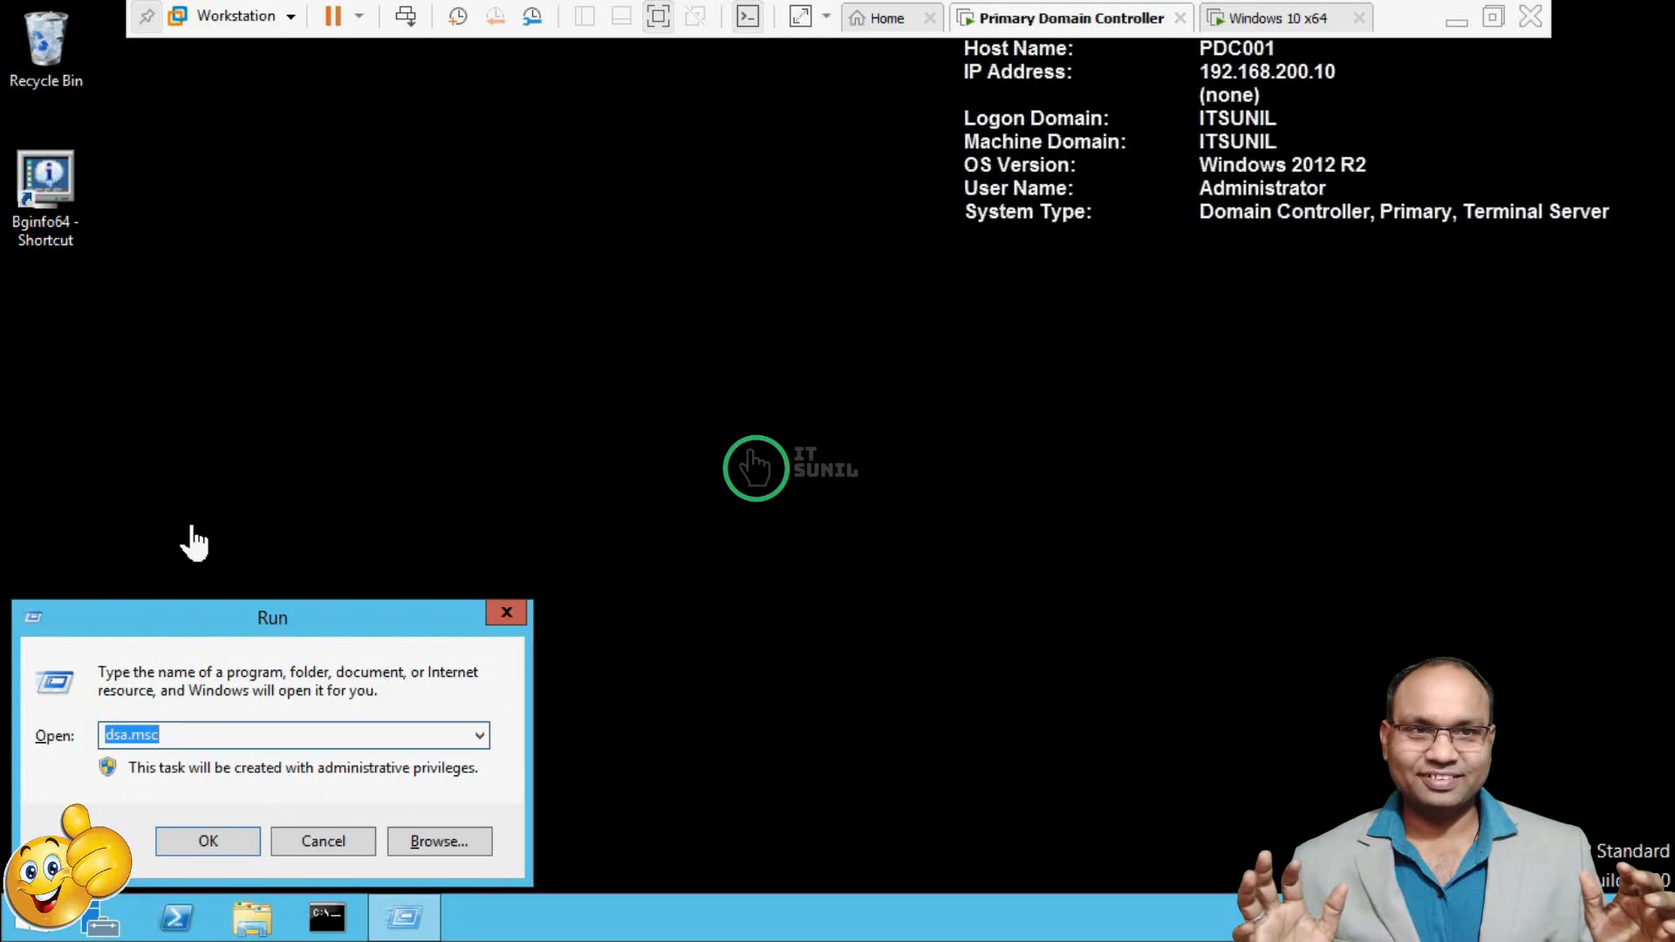
pyautogui.write('gp')
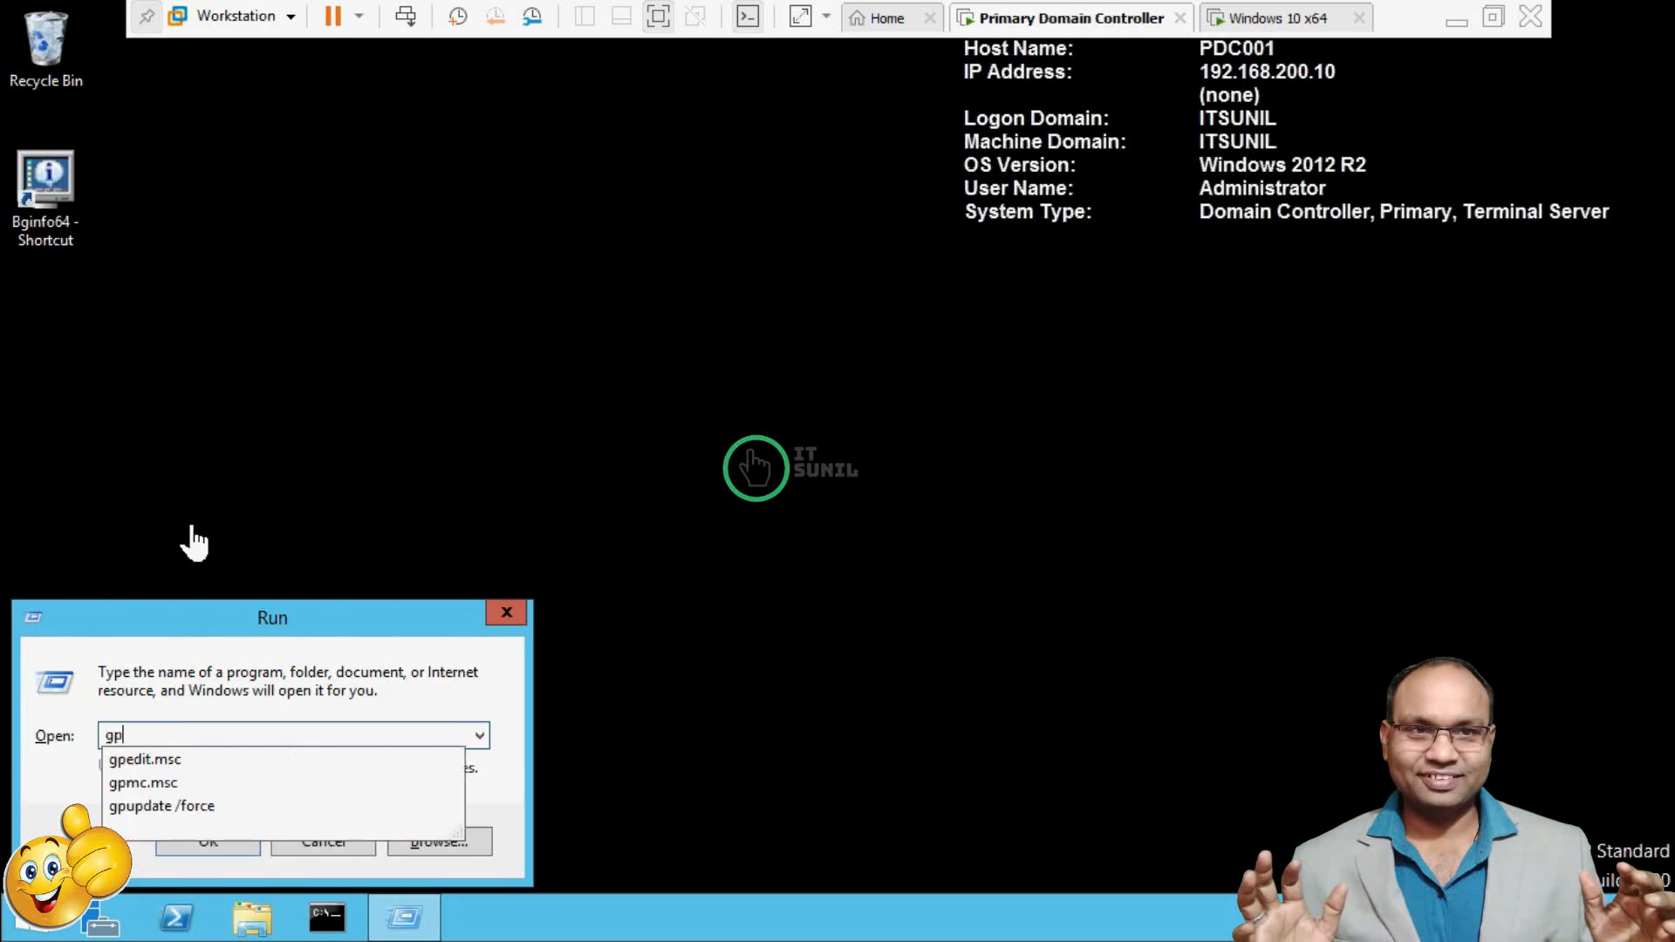
pyautogui.press('Down')
pyautogui.press('Down')
pyautogui.press('Return')
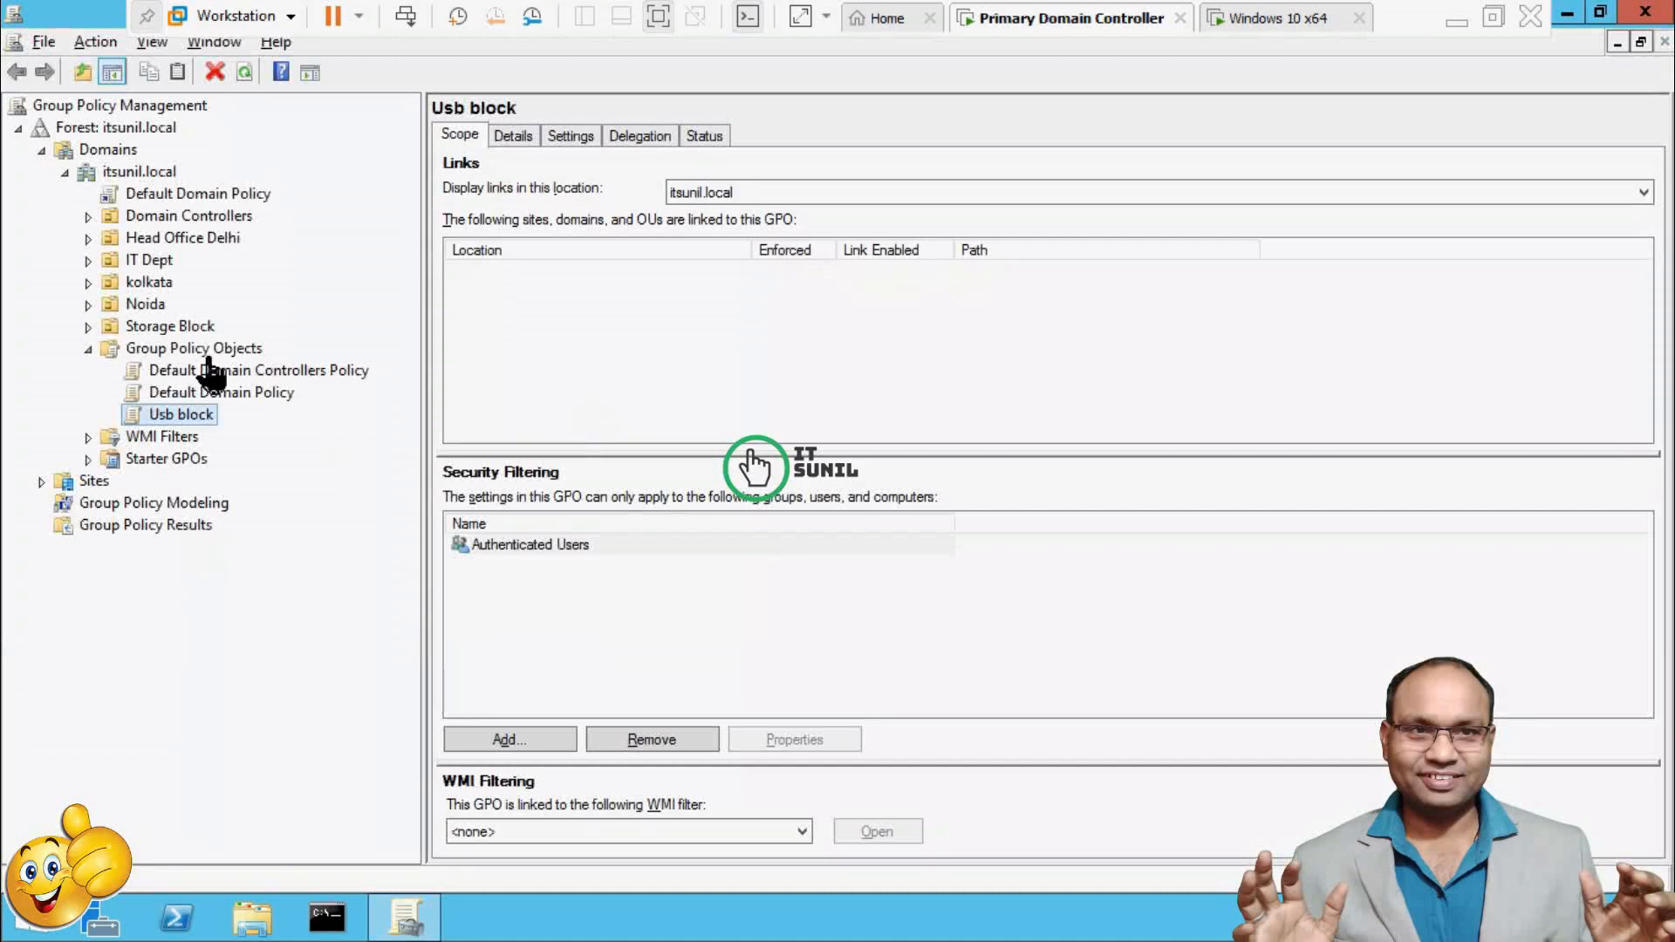
# Create a GPO named 'Ristrict copy and redirect local drive' under Group Policy Objects and select it.
pyautogui.click(89, 349)
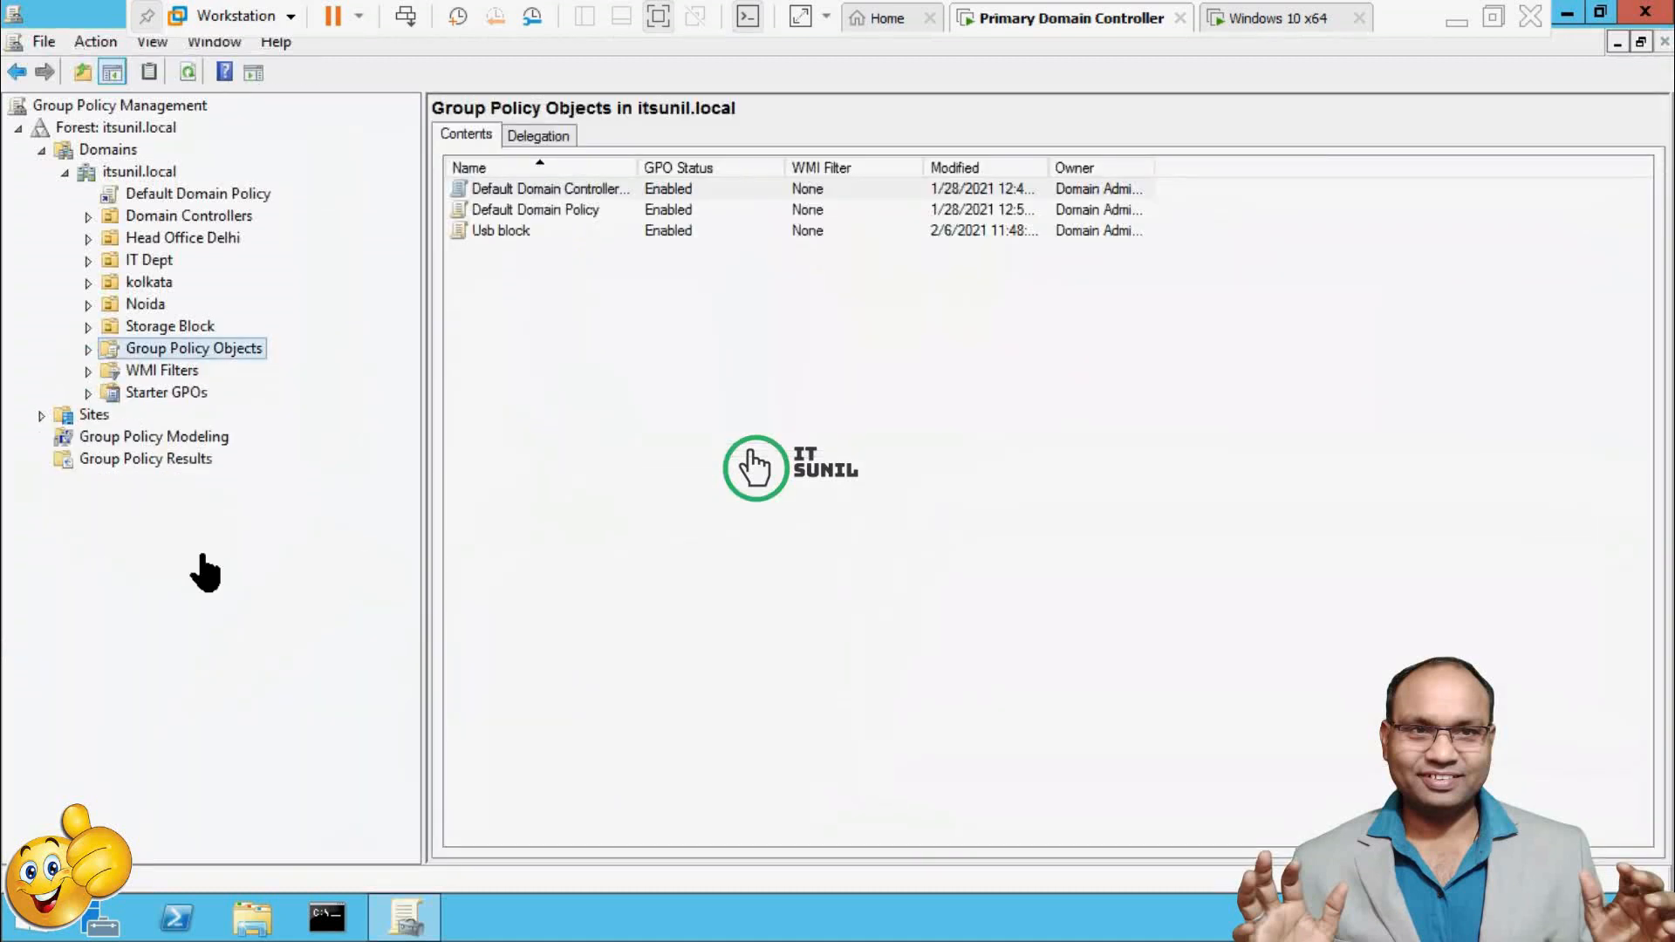
pyautogui.click(88, 349)
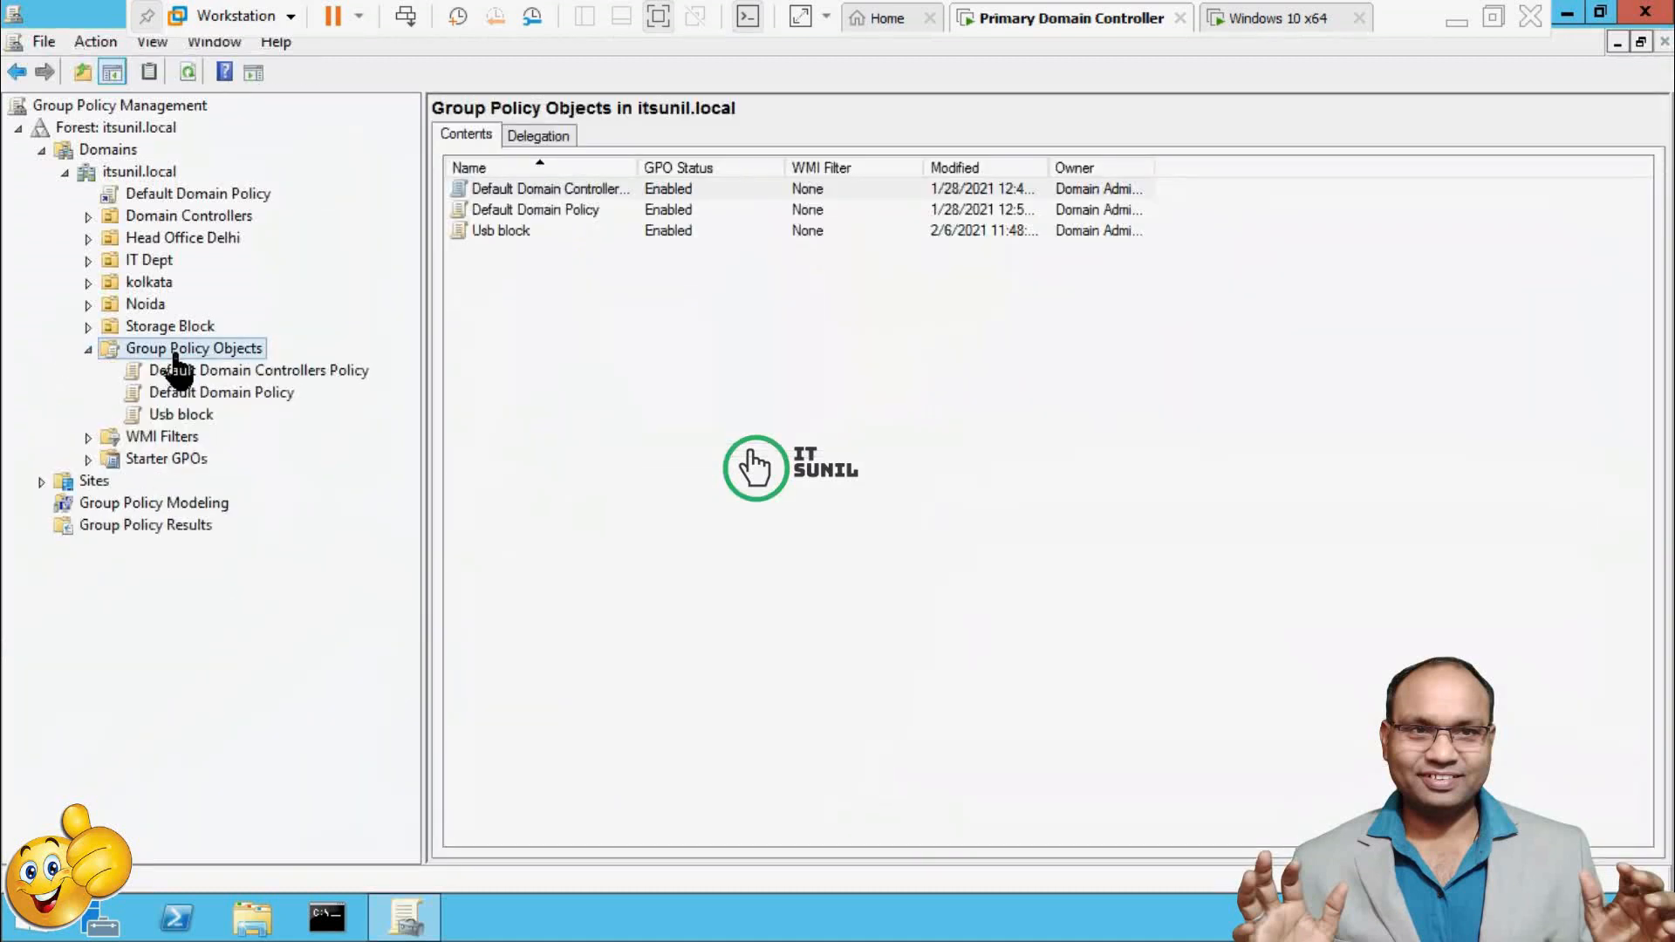
pyautogui.rightClick(181, 354)
pyautogui.click(225, 367)
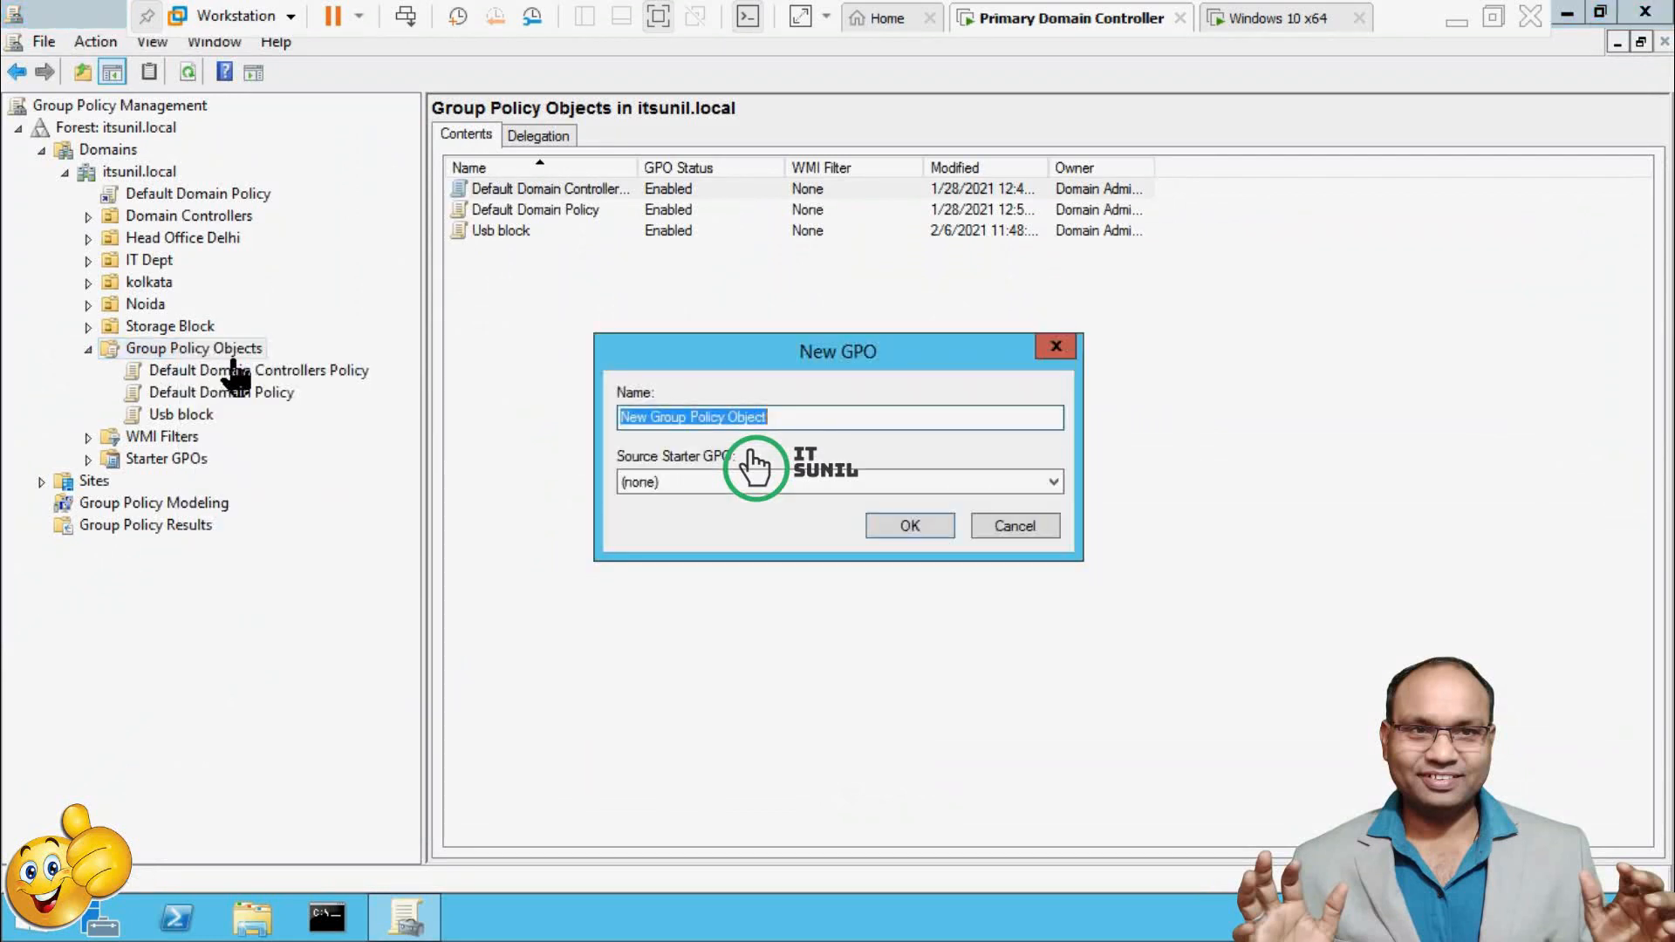
pyautogui.write('Ristri')
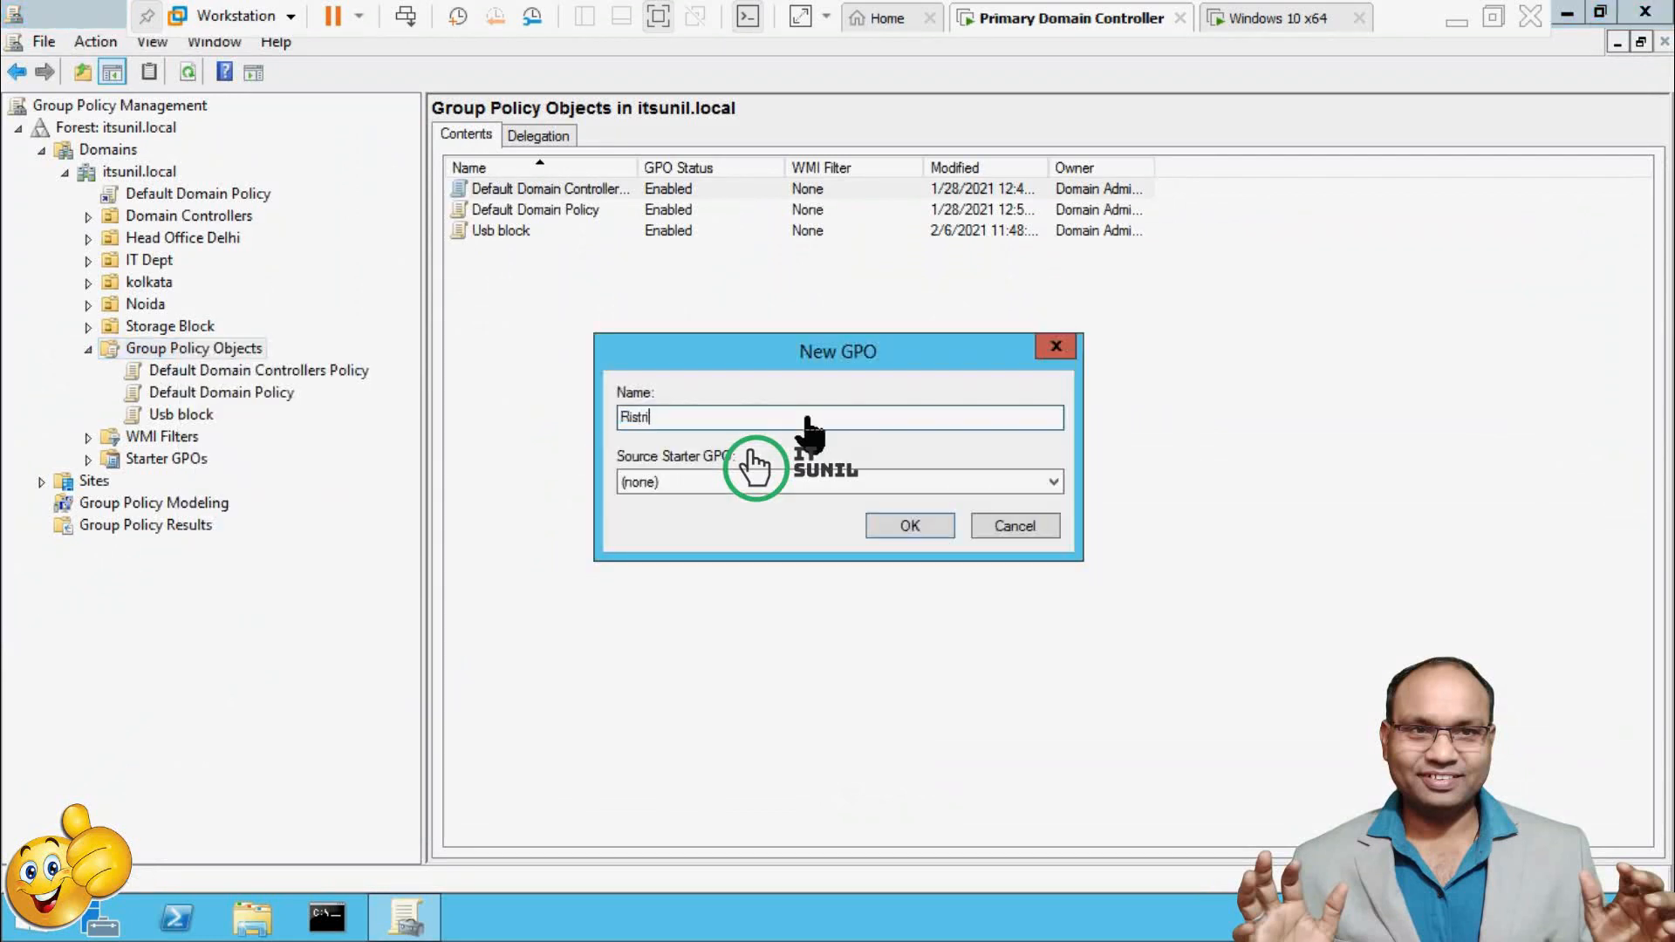
pyautogui.write('ct copy and redirect local drive')
pyautogui.click(940, 543)
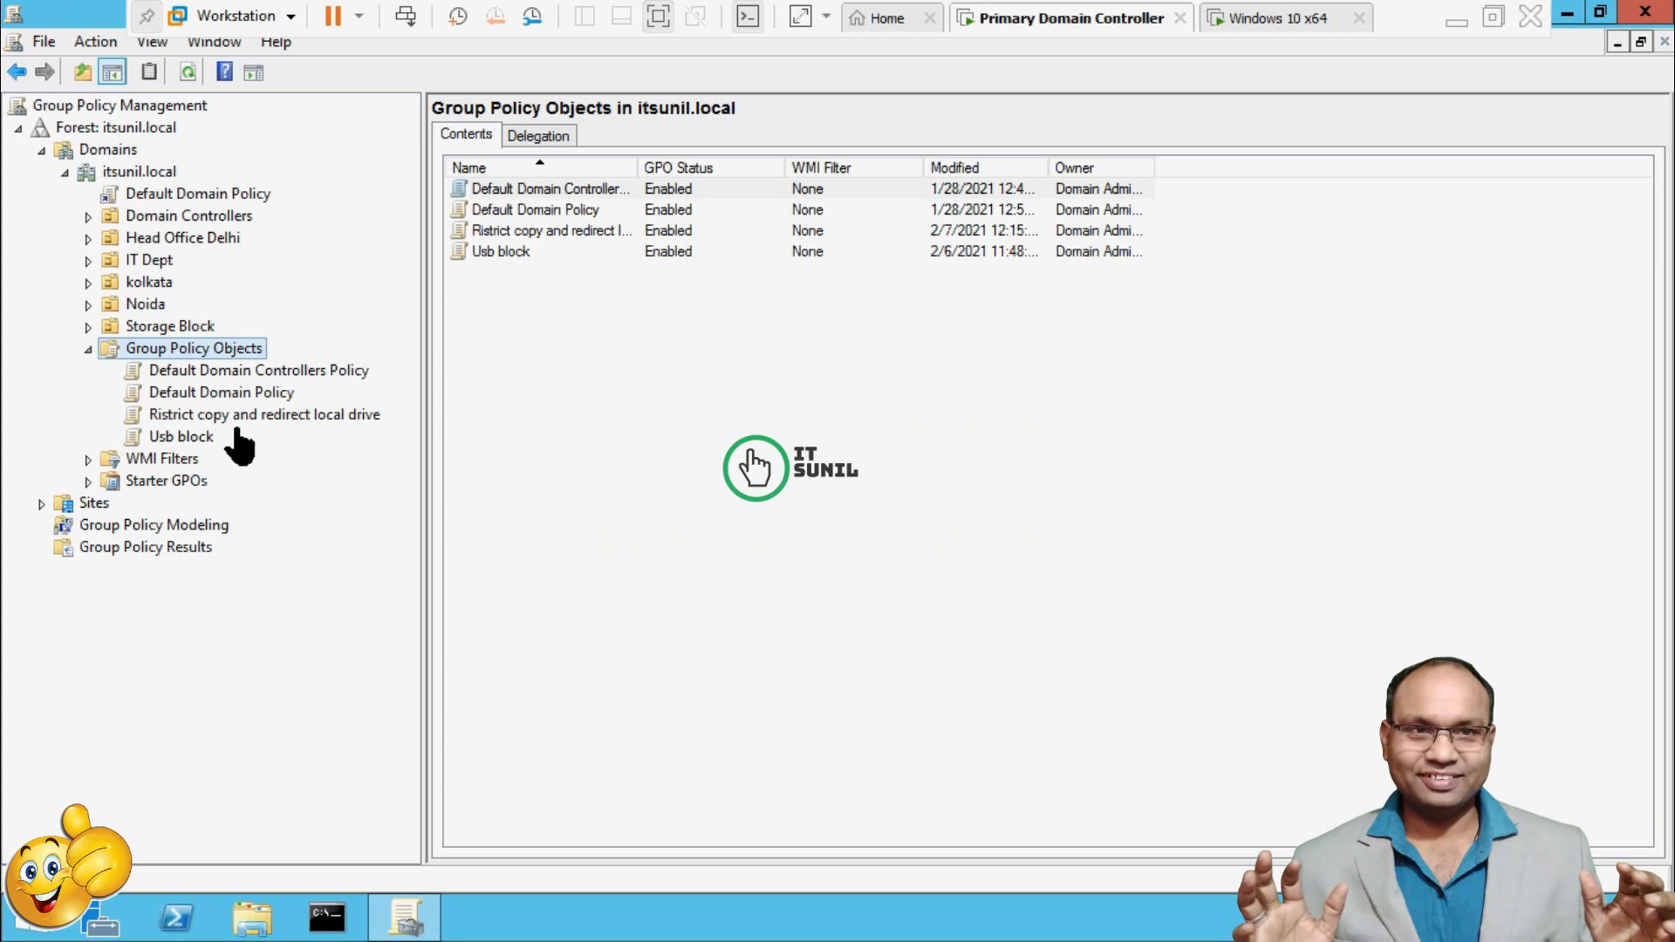
pyautogui.click(234, 417)
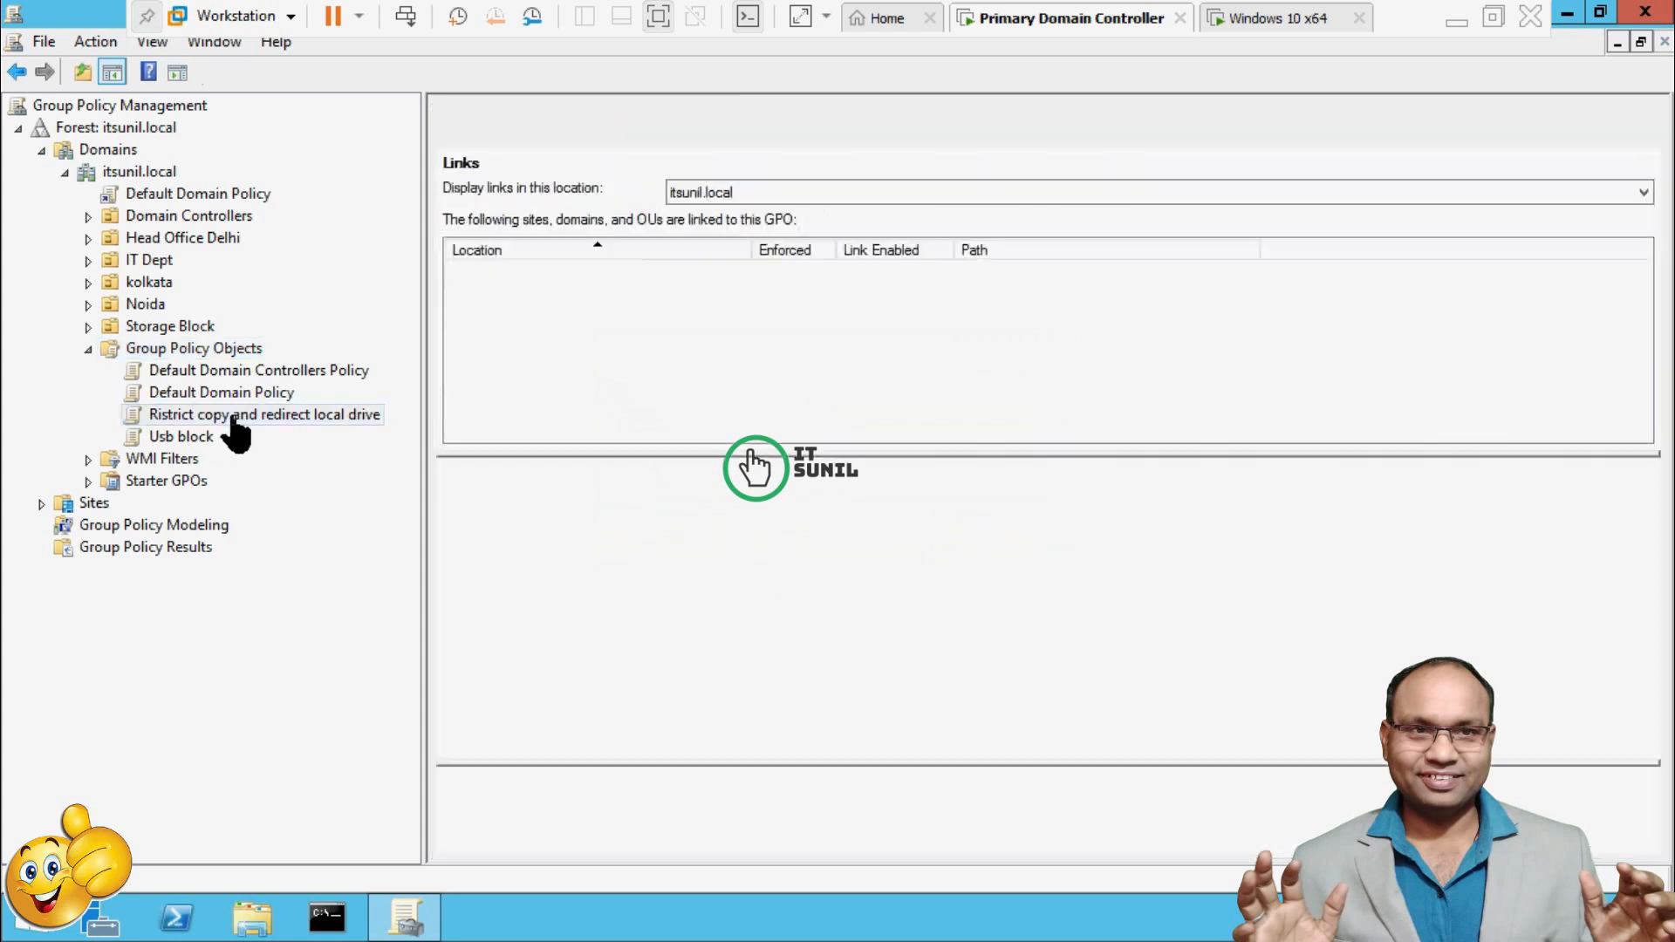
# Open the 'Ristrict copy and redirect local drive' GPO for editing and maximize the editor window.
pyautogui.rightClick(234, 416)
pyautogui.click(280, 432)
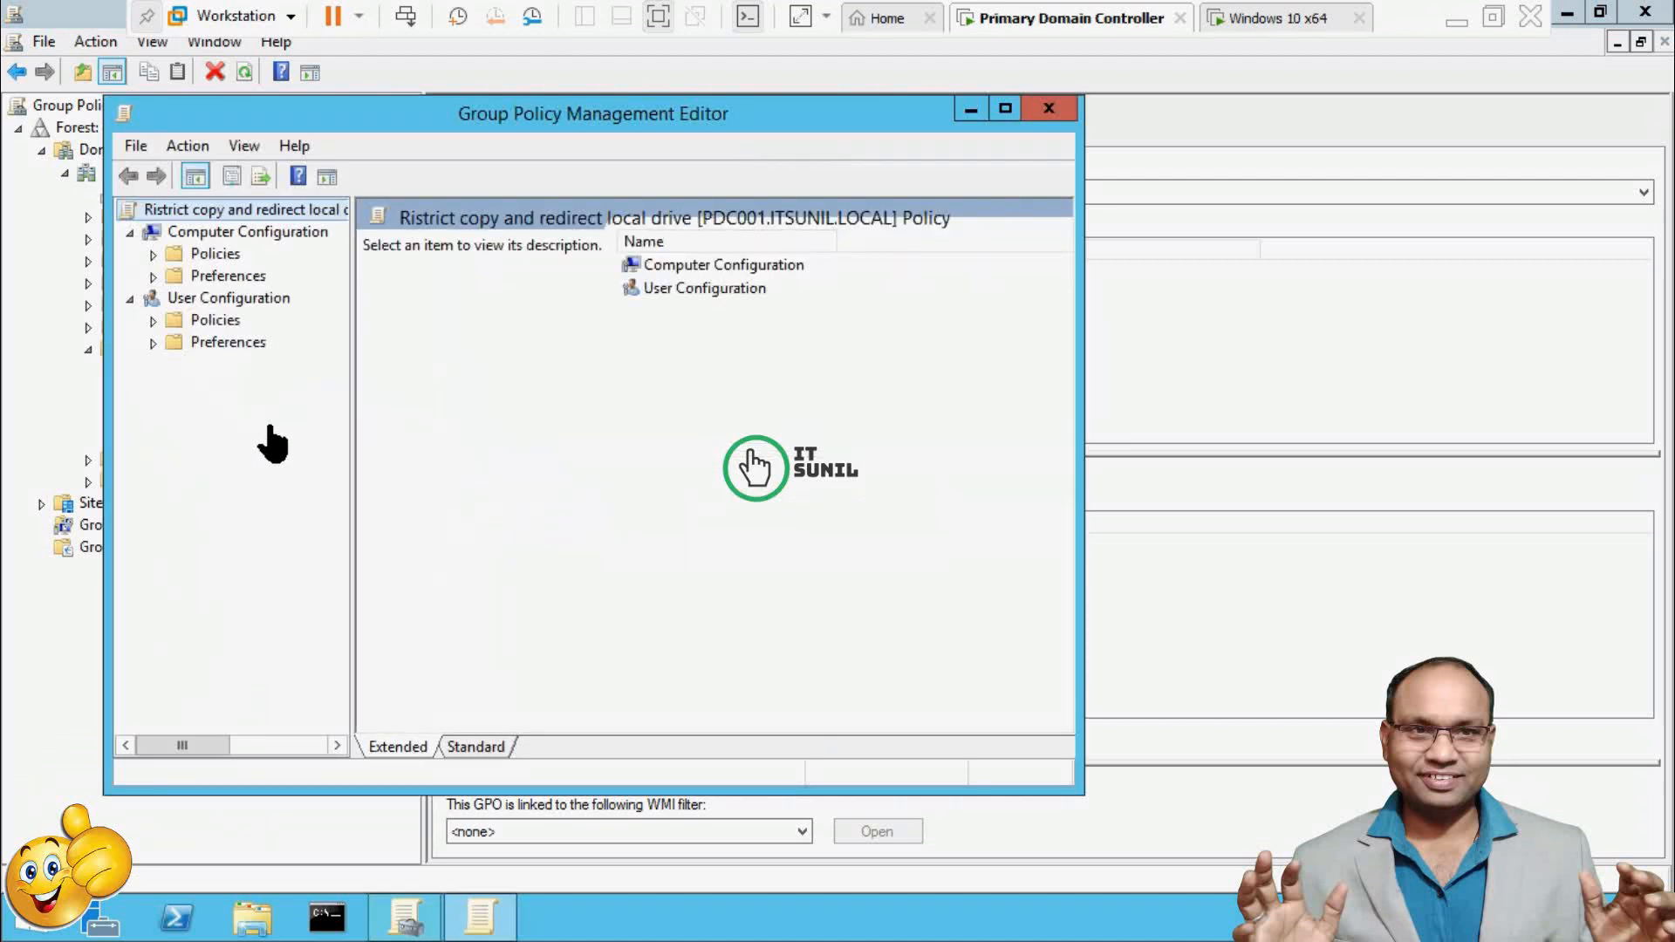
pyautogui.doubleClick(523, 115)
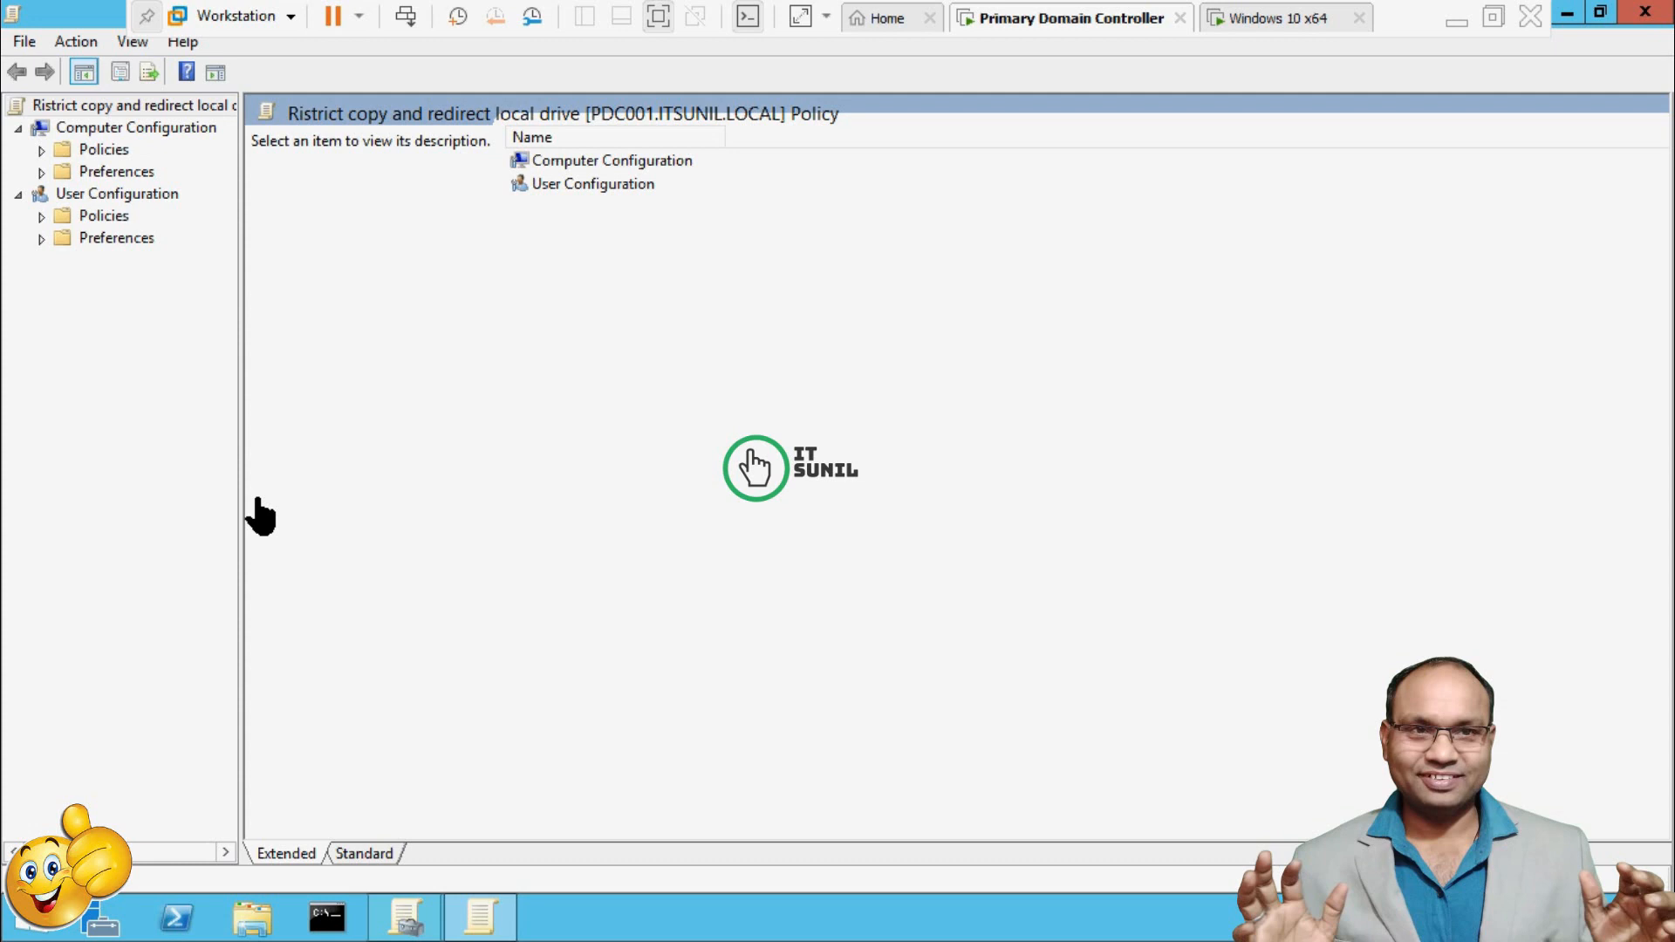
# Expand User Configuration > Policies > Administrative Templates > Windows Components, widening the tree pane.
pyautogui.click(153, 131)
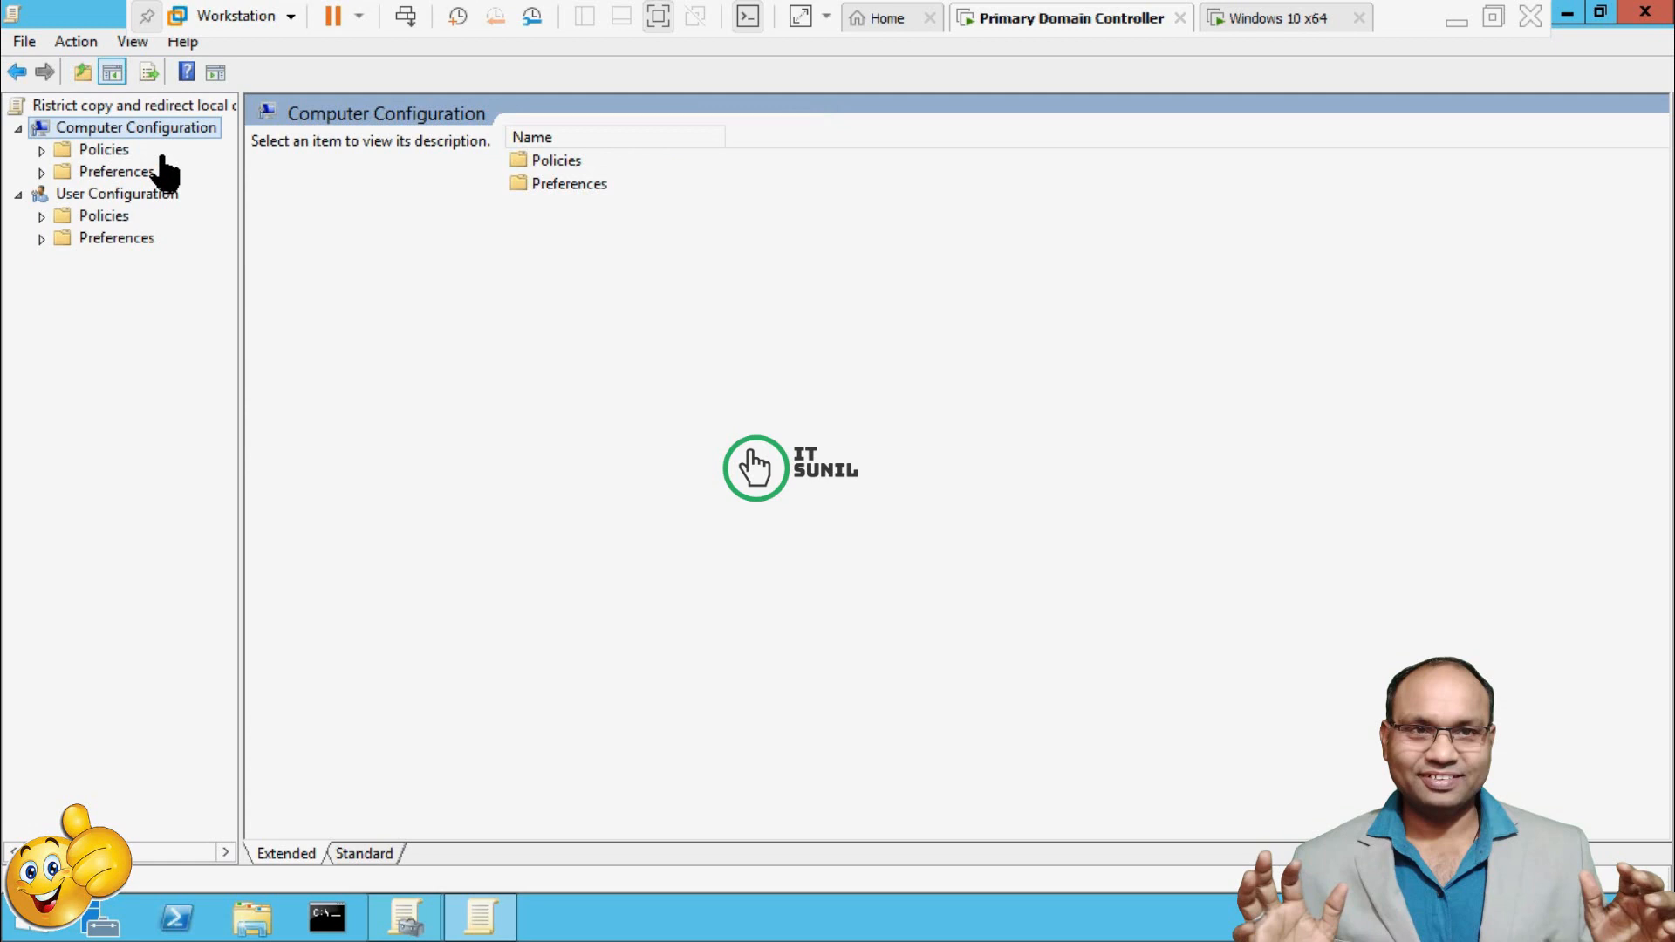
pyautogui.click(111, 195)
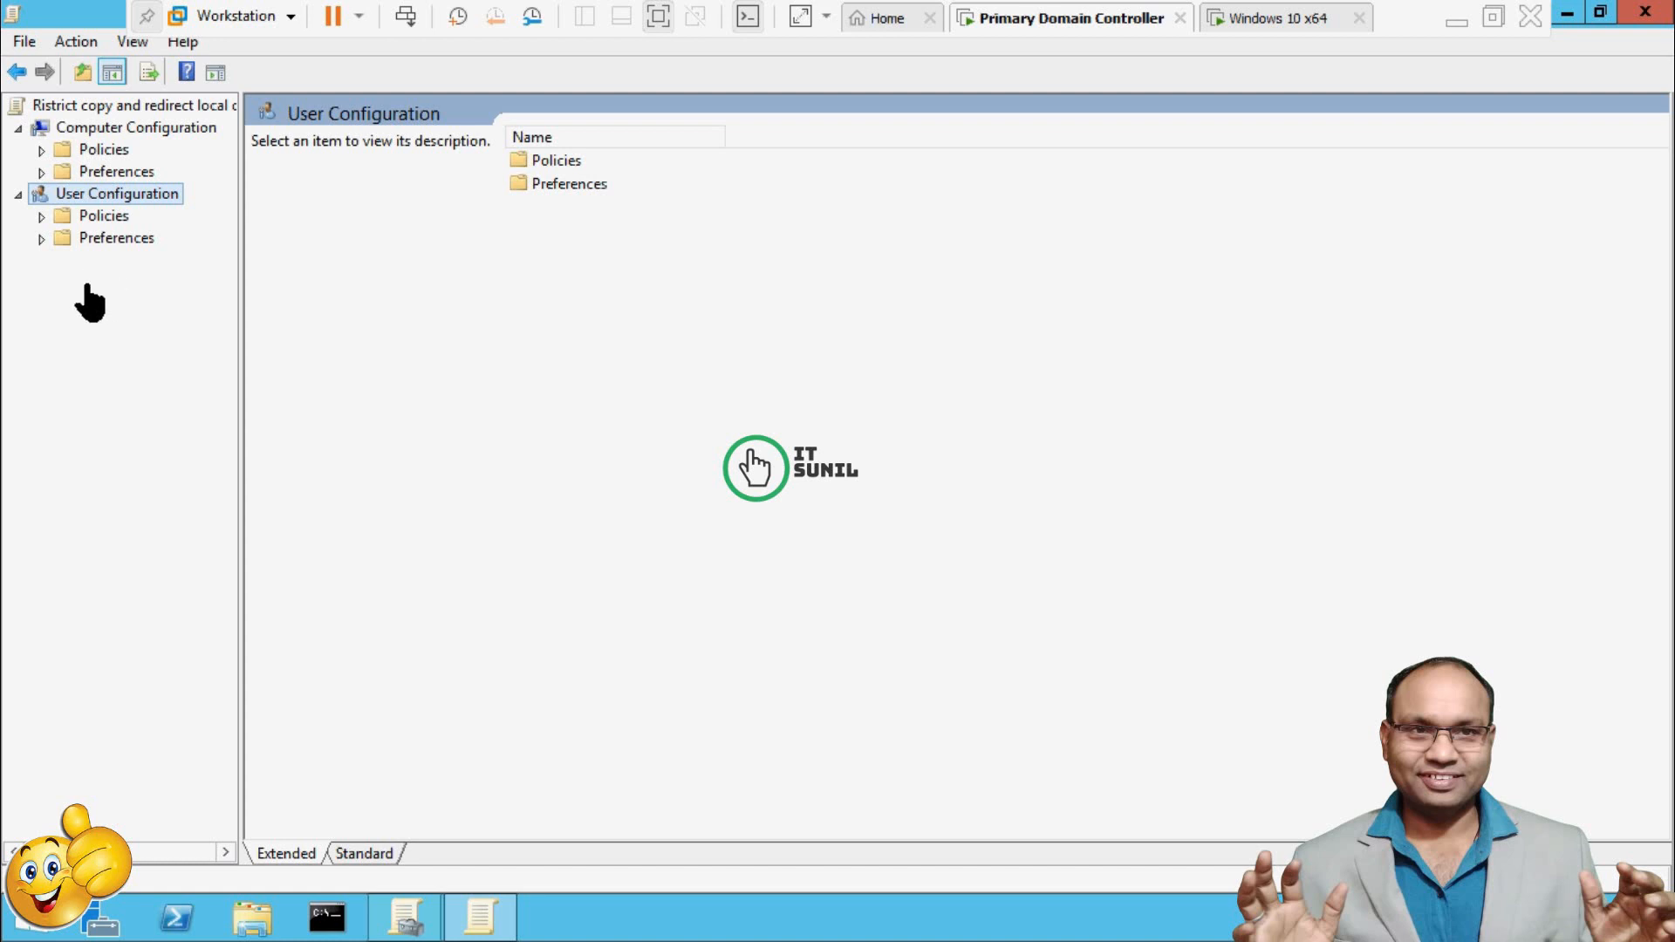
pyautogui.click(41, 215)
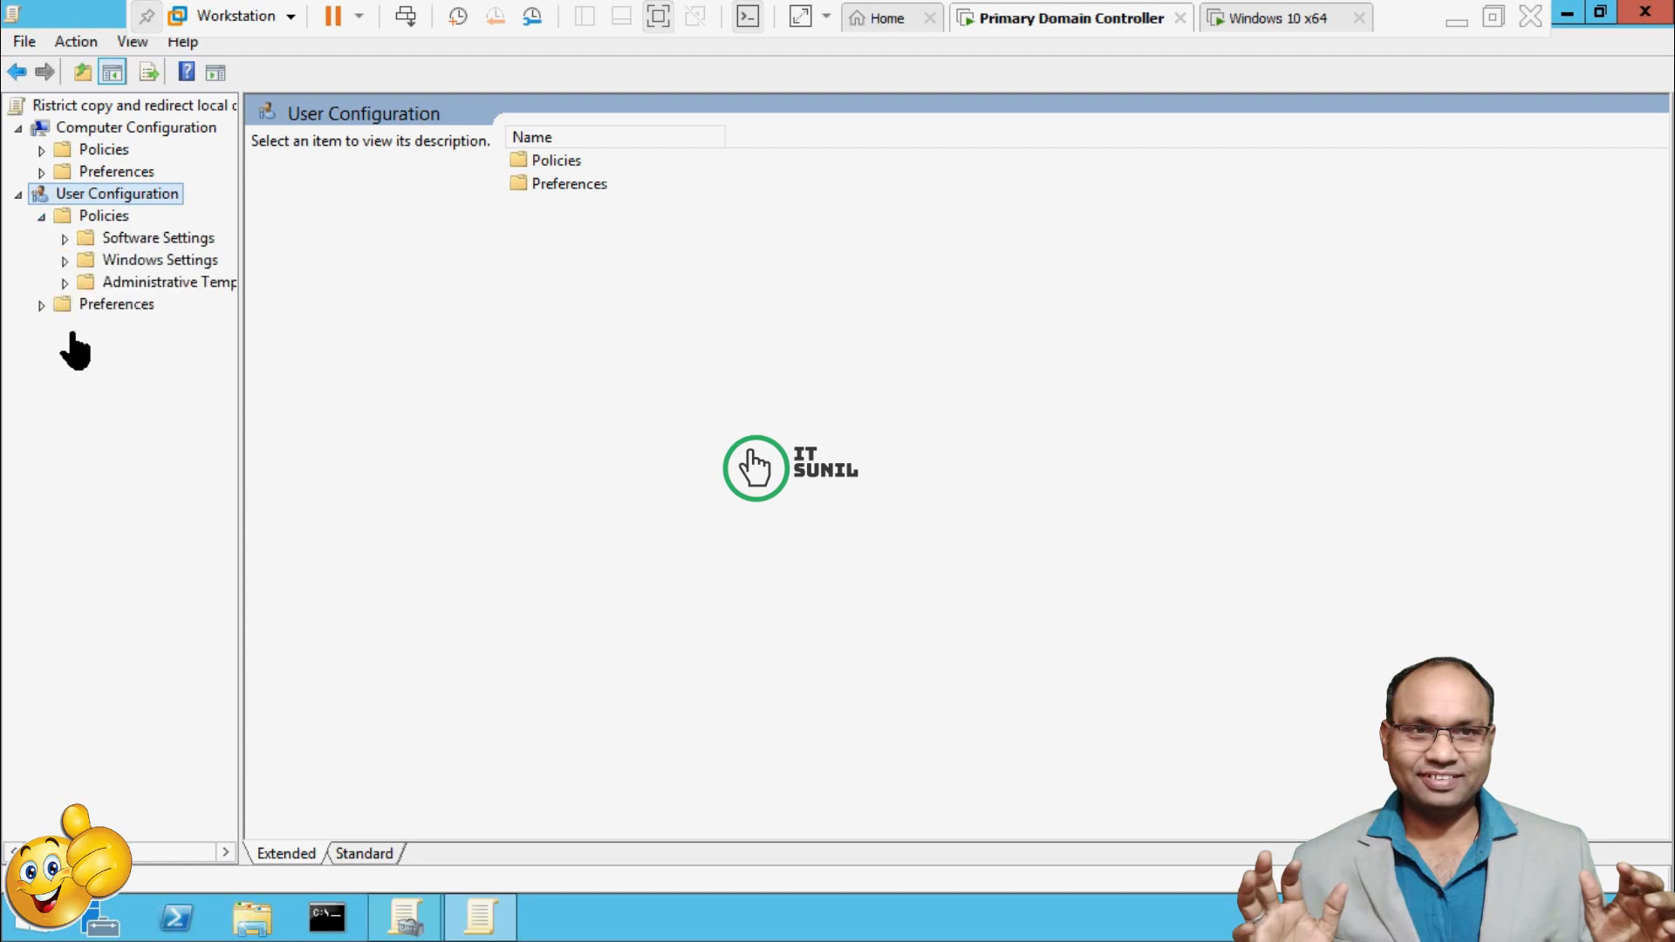
pyautogui.click(64, 260)
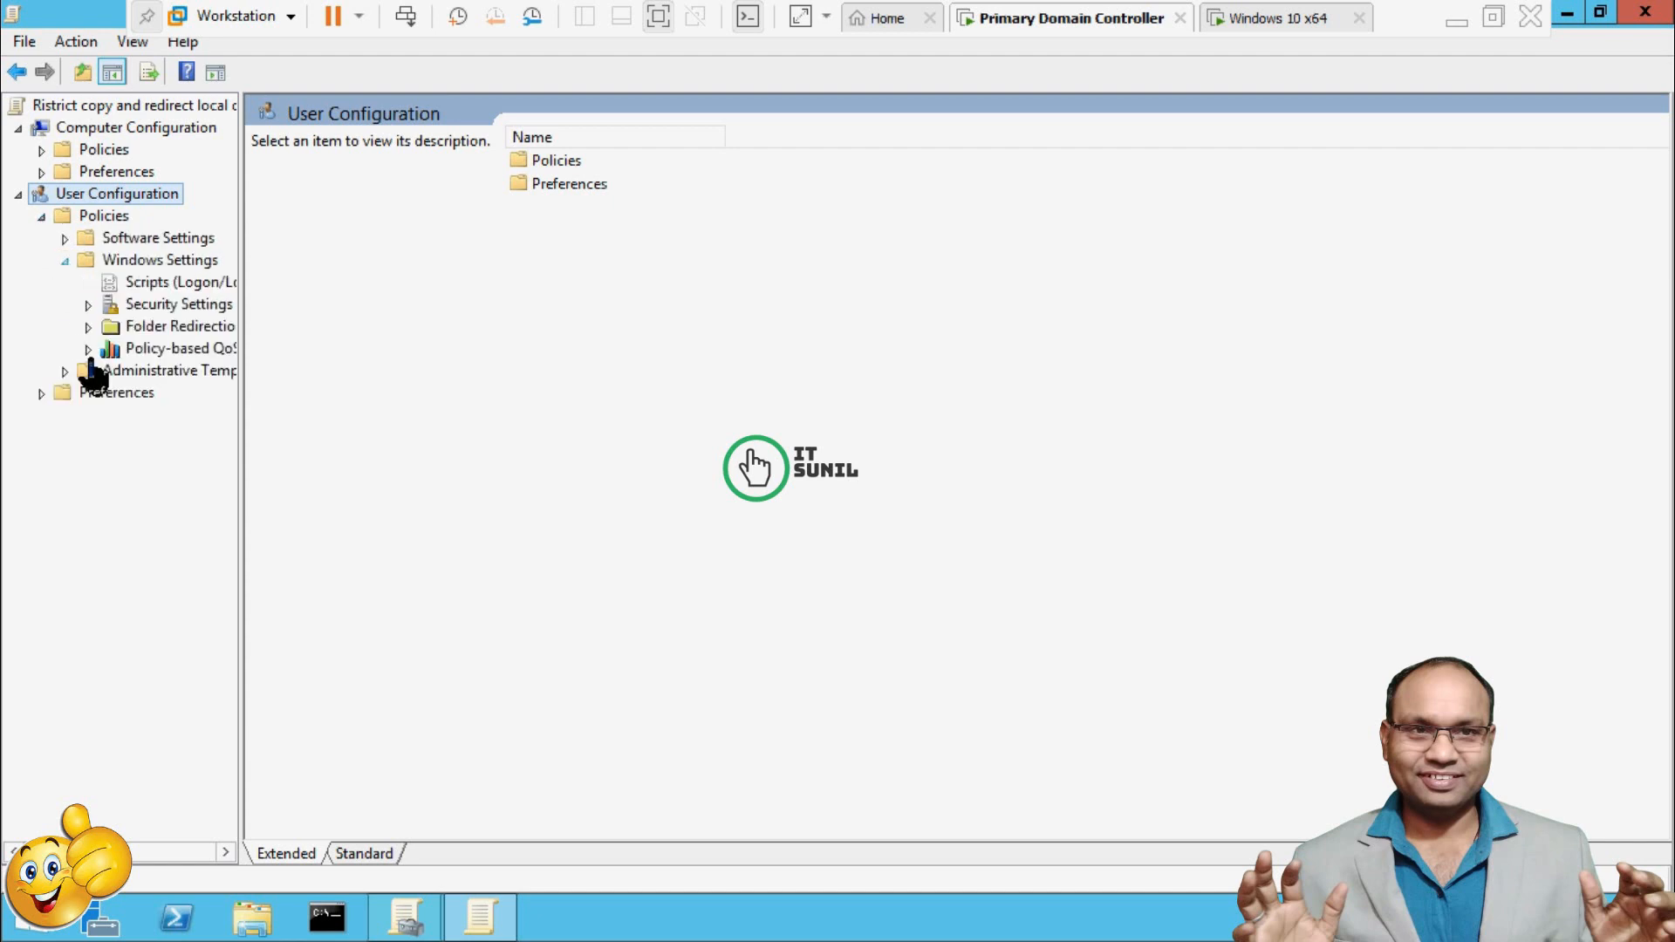
pyautogui.click(64, 260)
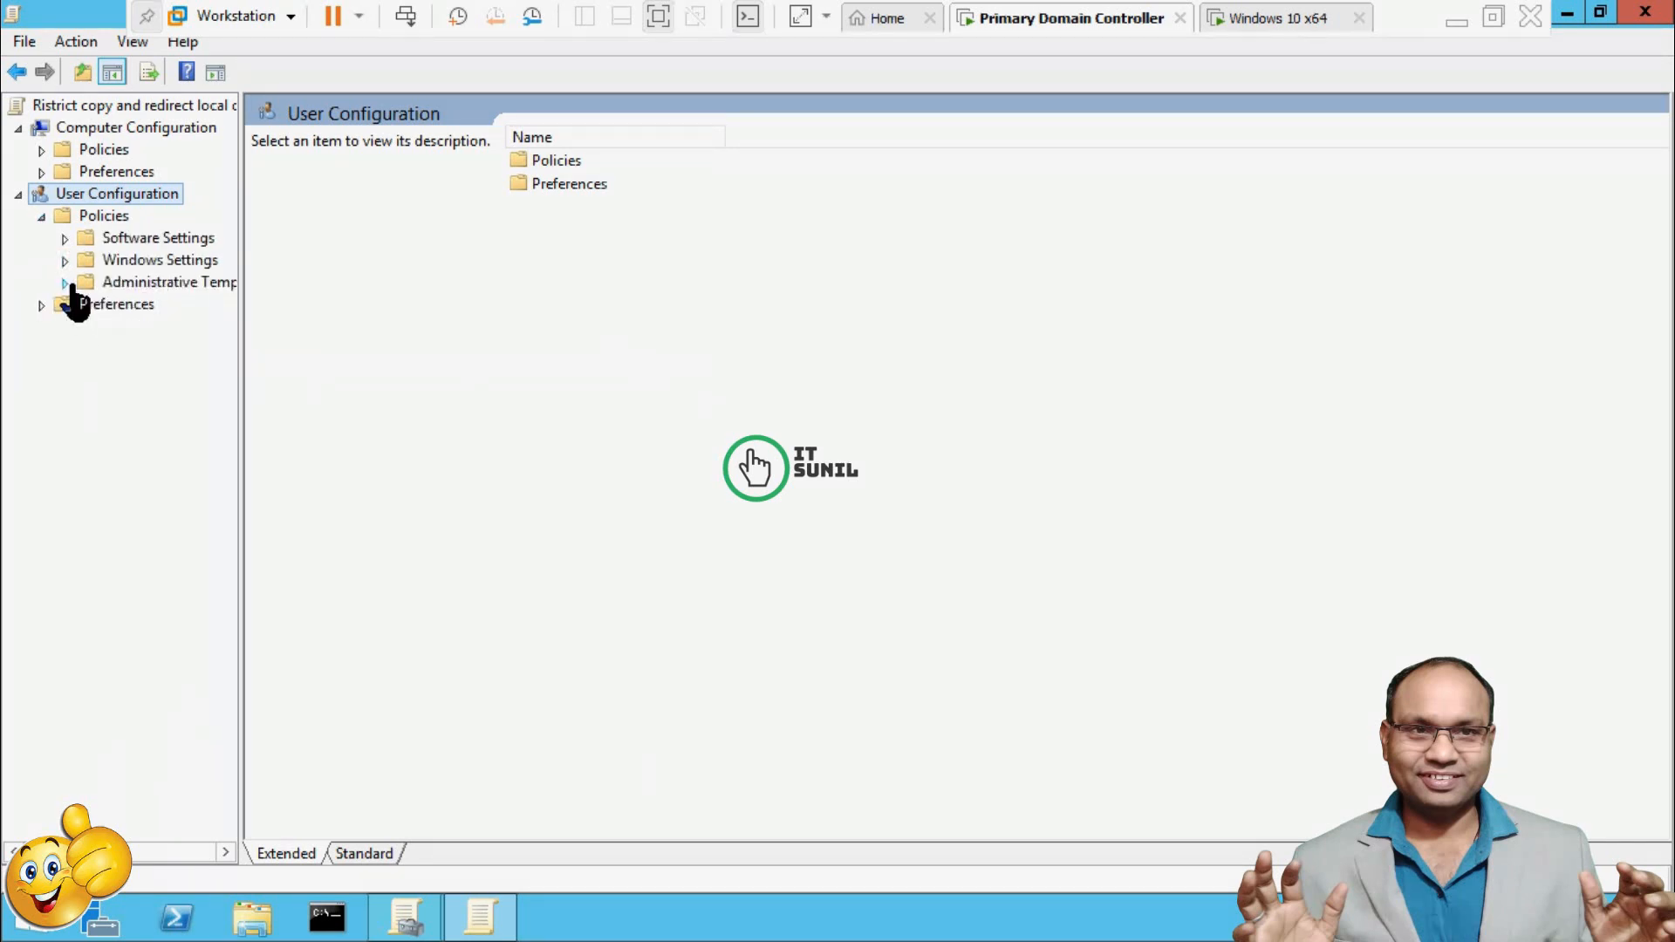
pyautogui.click(65, 281)
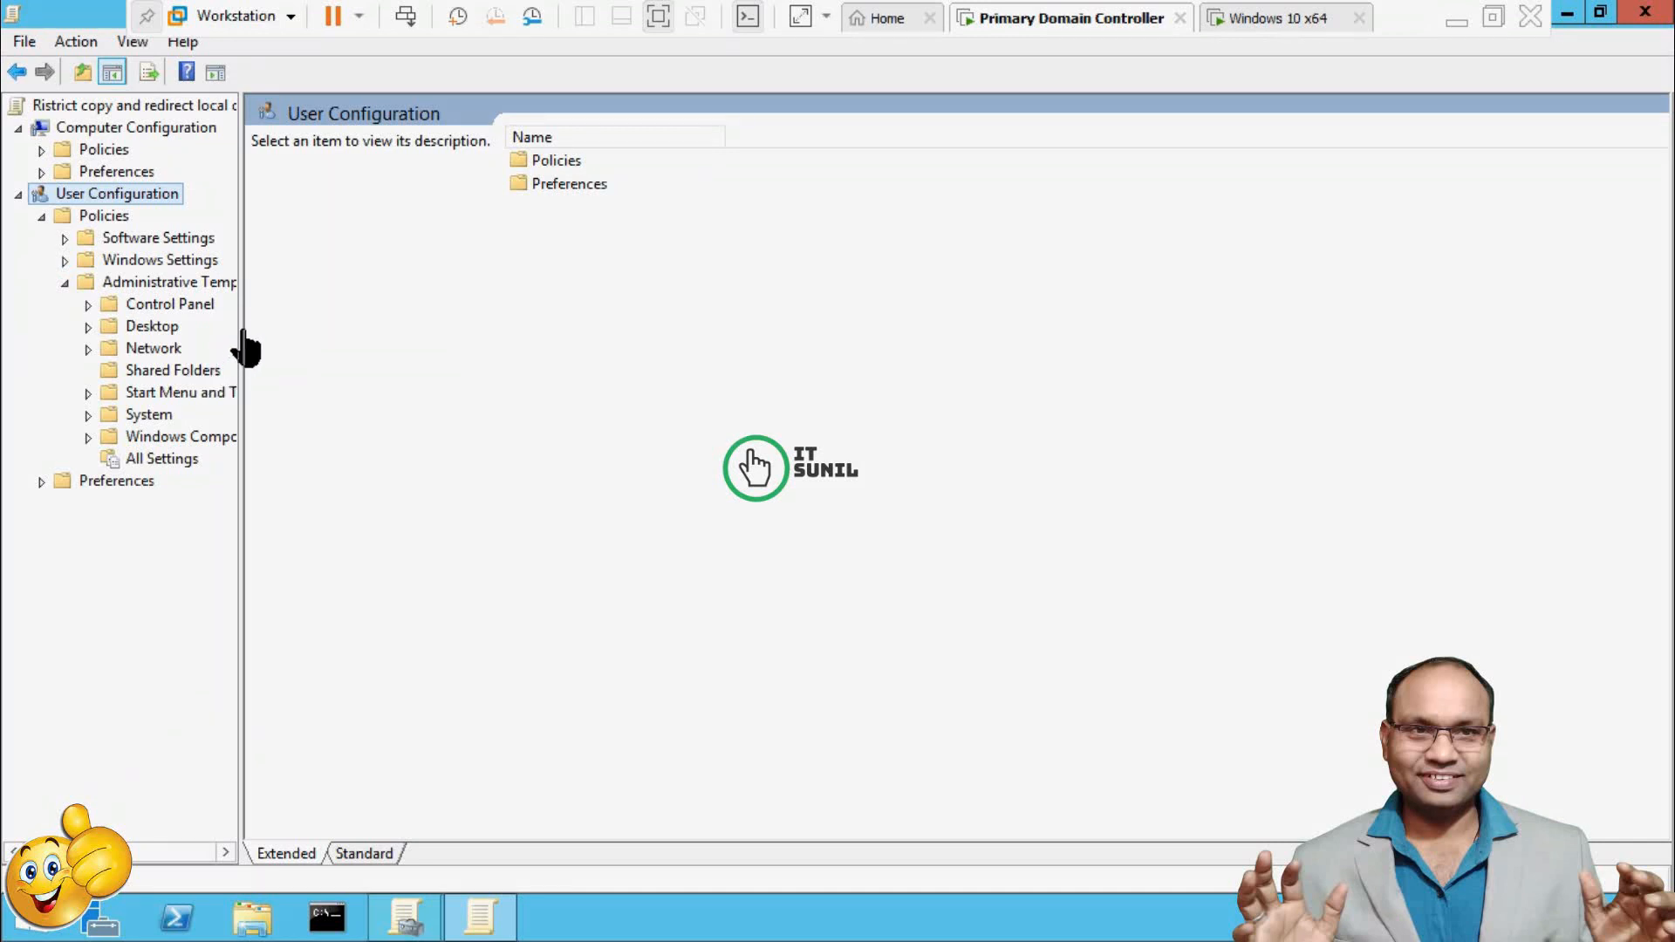
pyautogui.moveTo(245, 342); pyautogui.dragTo(572, 396)
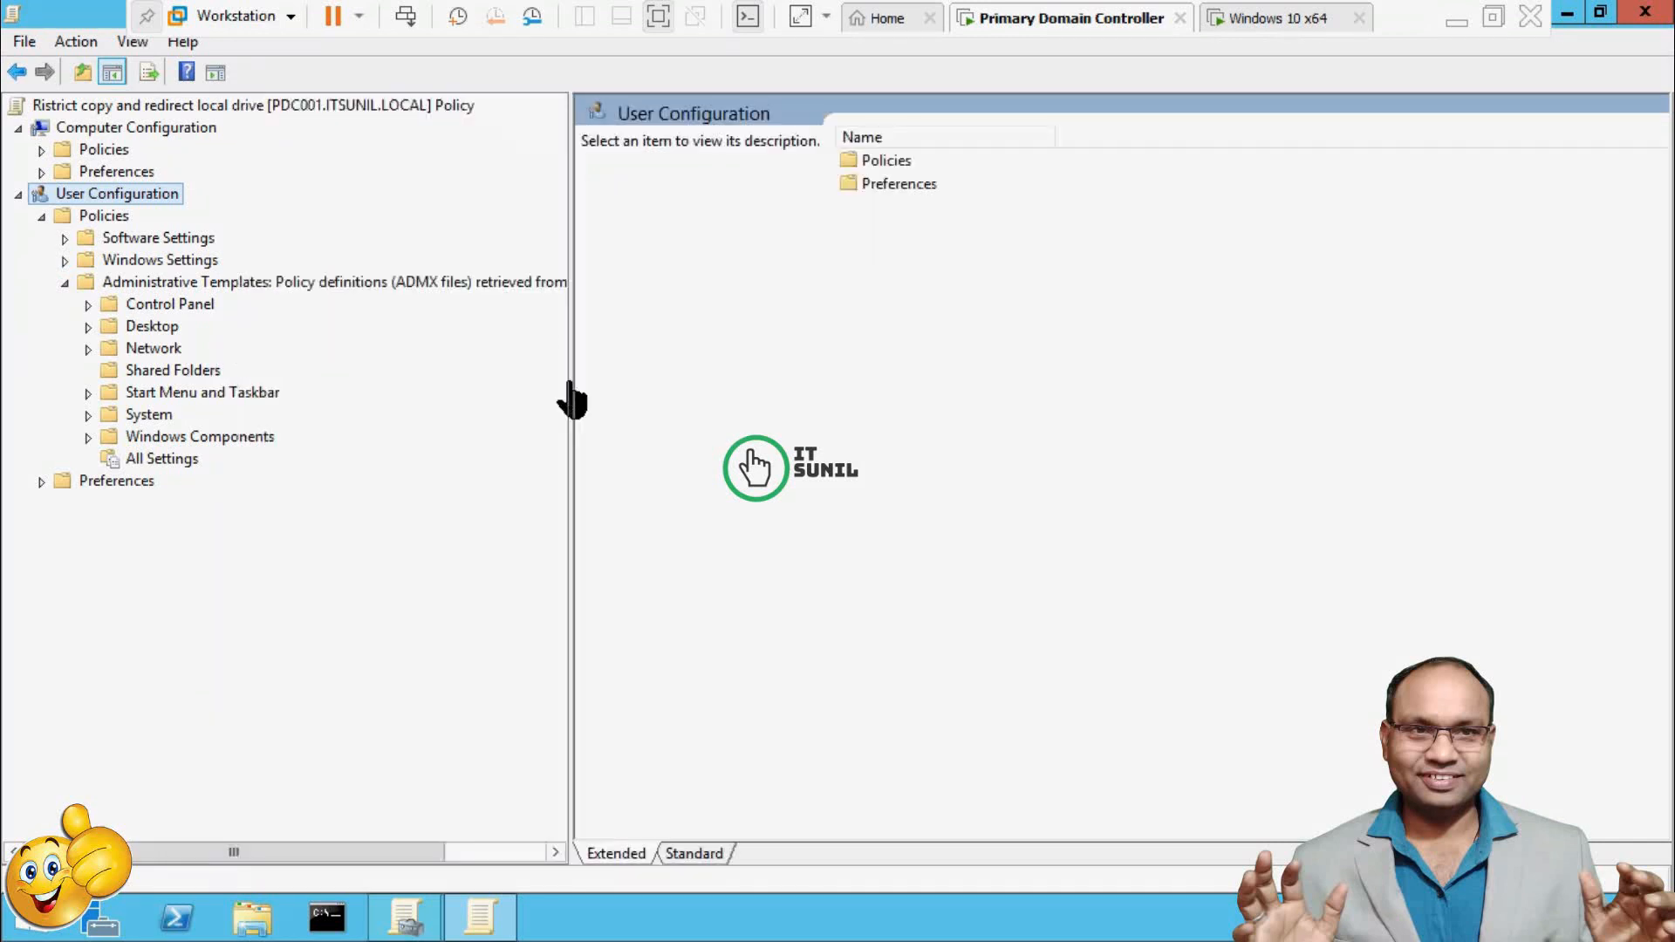
pyautogui.click(87, 437)
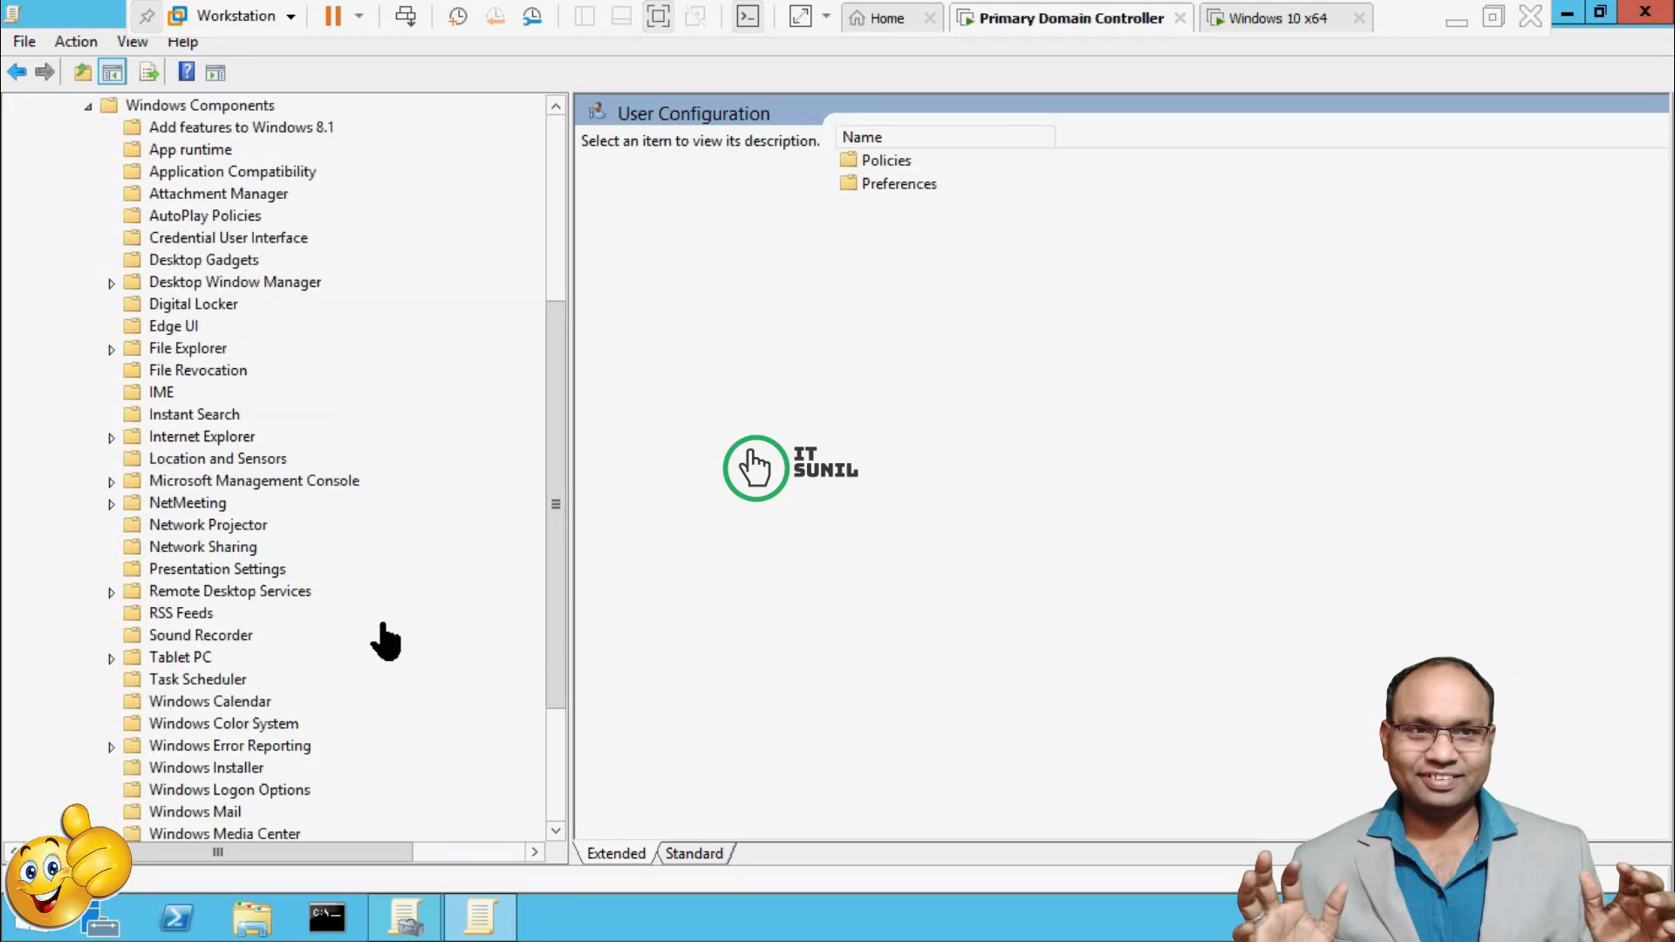
# Drill into Remote Desktop Session Host > Device and Resource Redirection and open 'Do not allow Clipboard redirection'.
pyautogui.click(225, 593)
pyautogui.moveTo(553, 628); pyautogui.dragTo(555, 729)
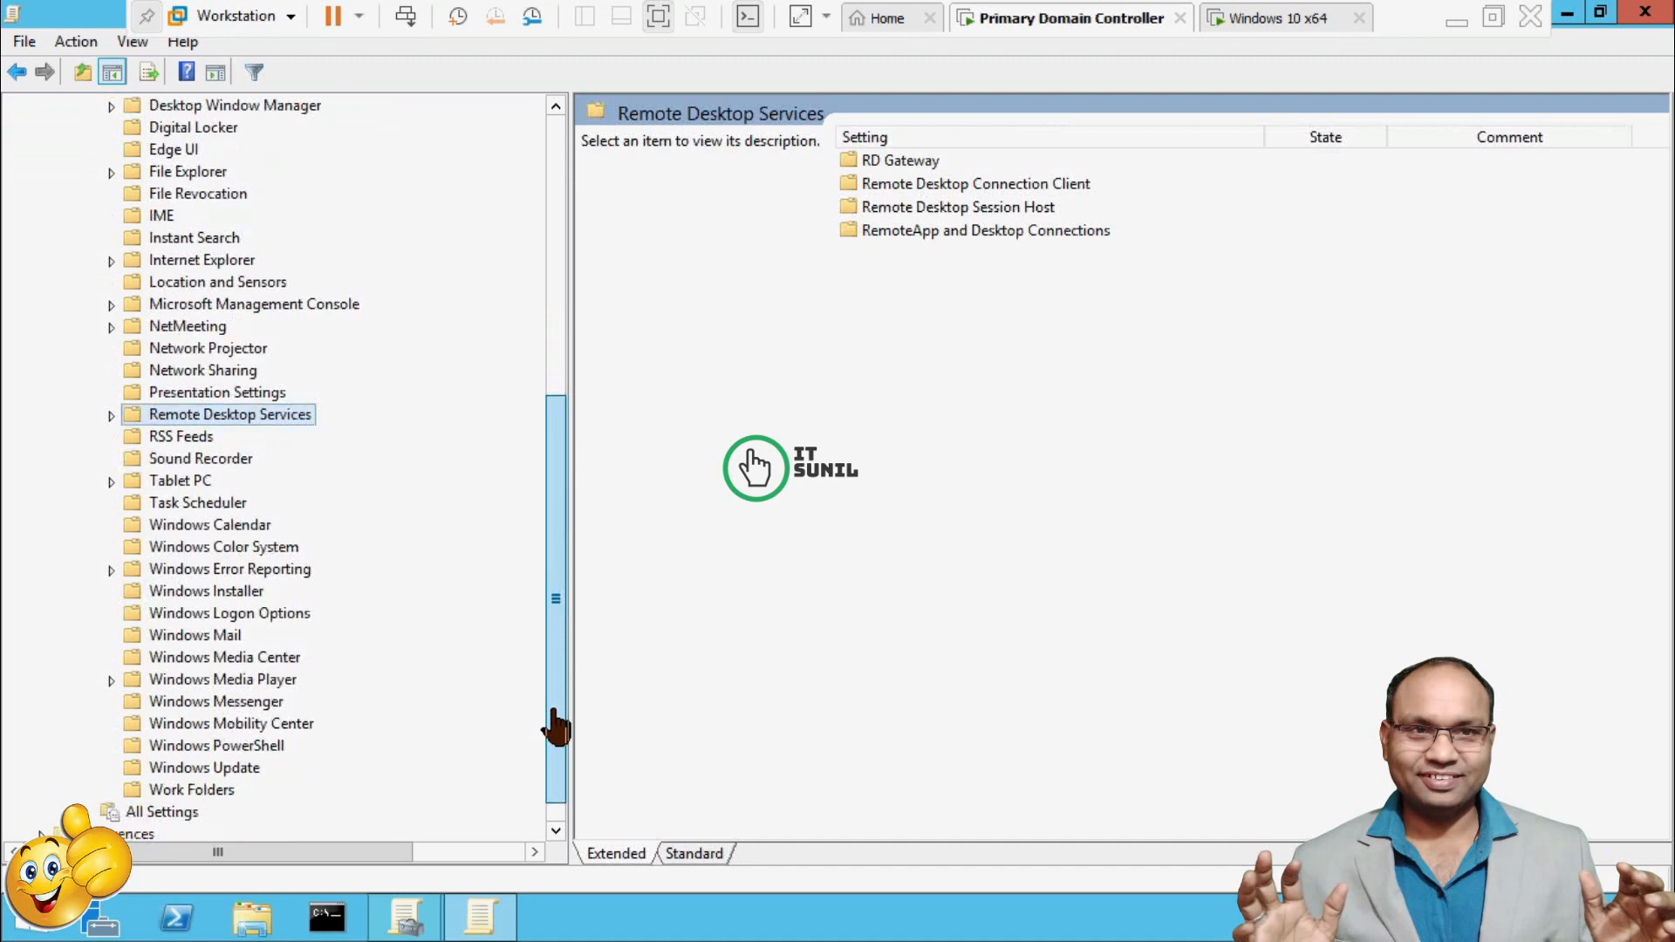
pyautogui.click(112, 416)
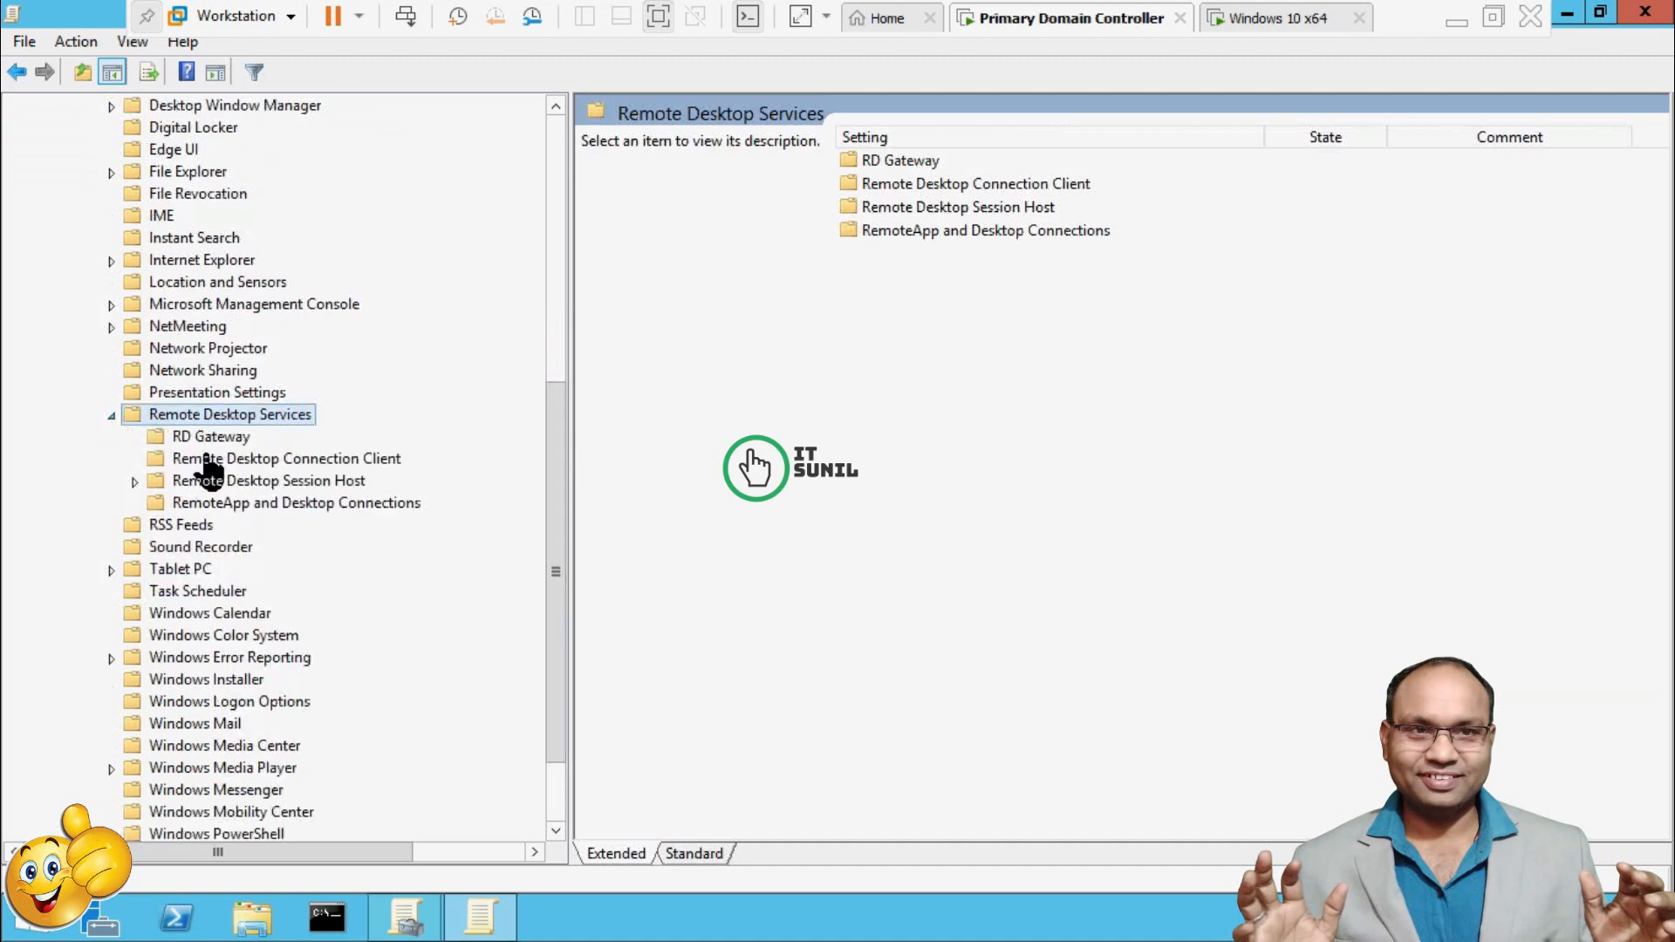
pyautogui.click(275, 482)
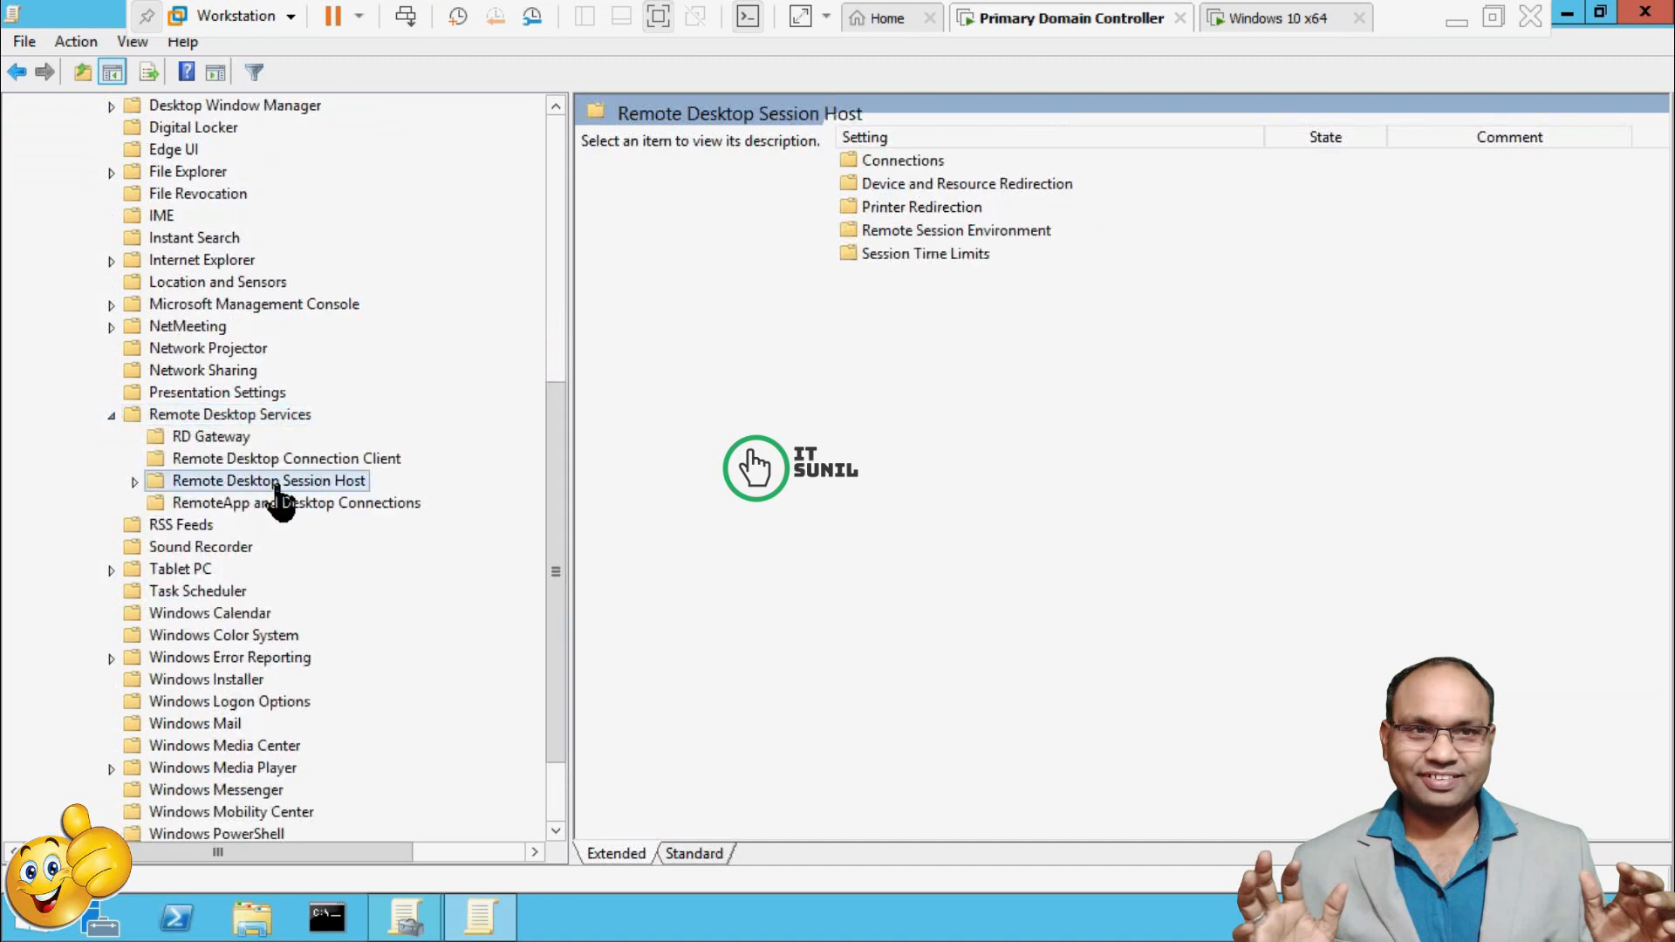
pyautogui.click(135, 482)
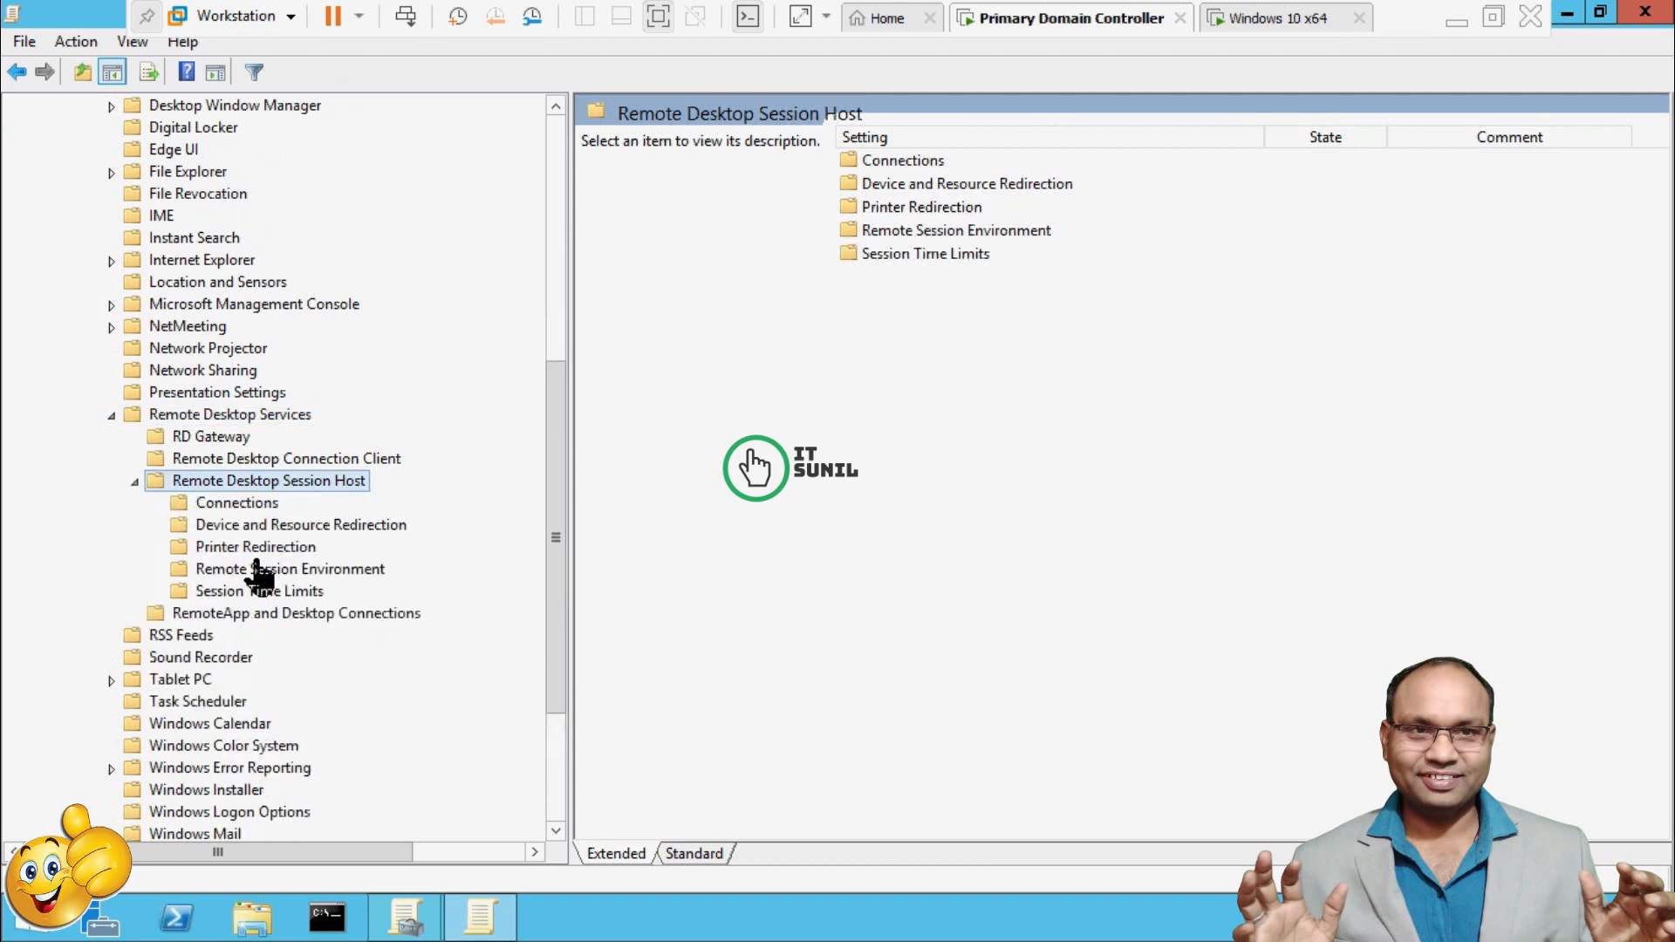
pyautogui.click(286, 527)
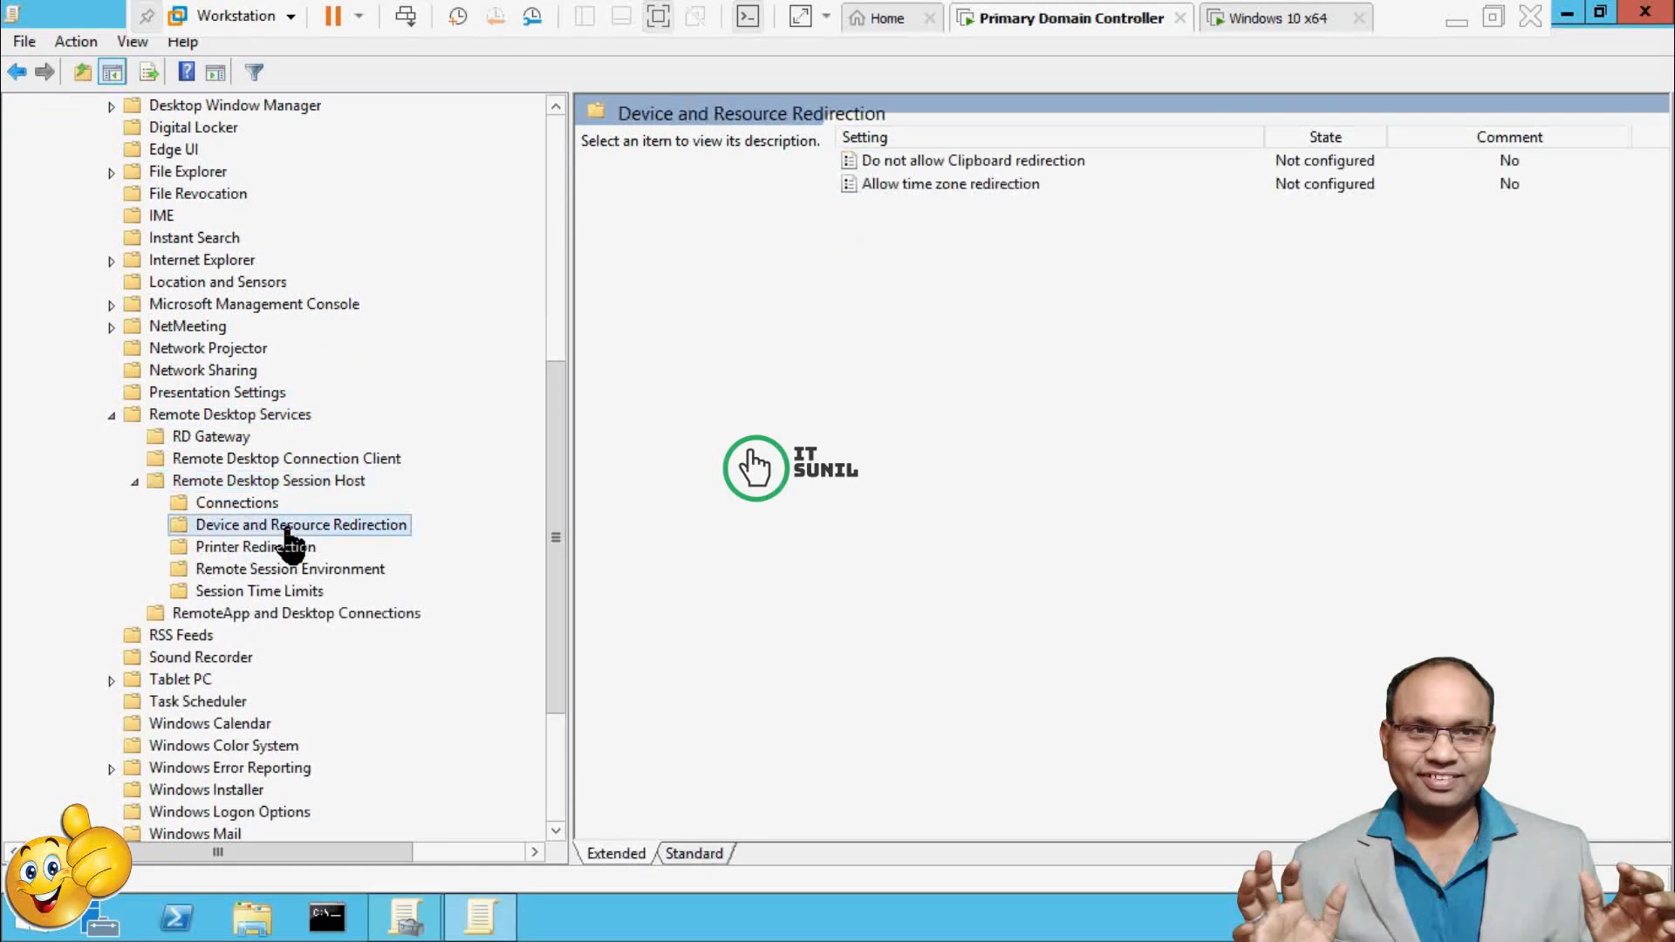
pyautogui.scroll(3, 755, 545)
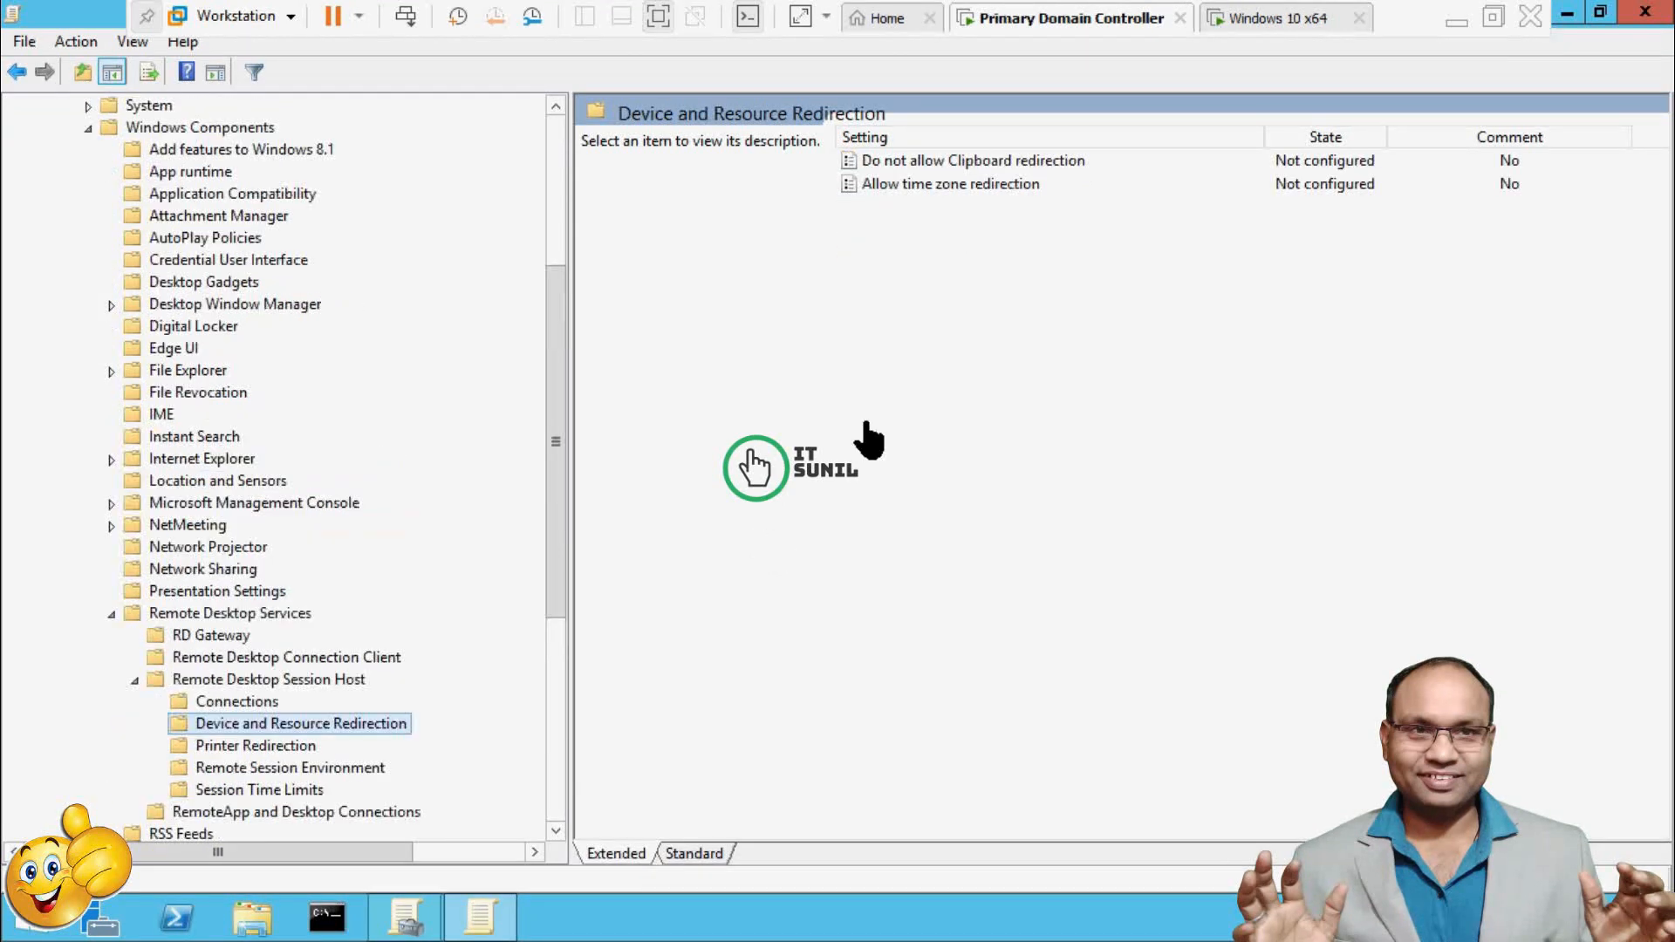
pyautogui.doubleClick(1031, 166)
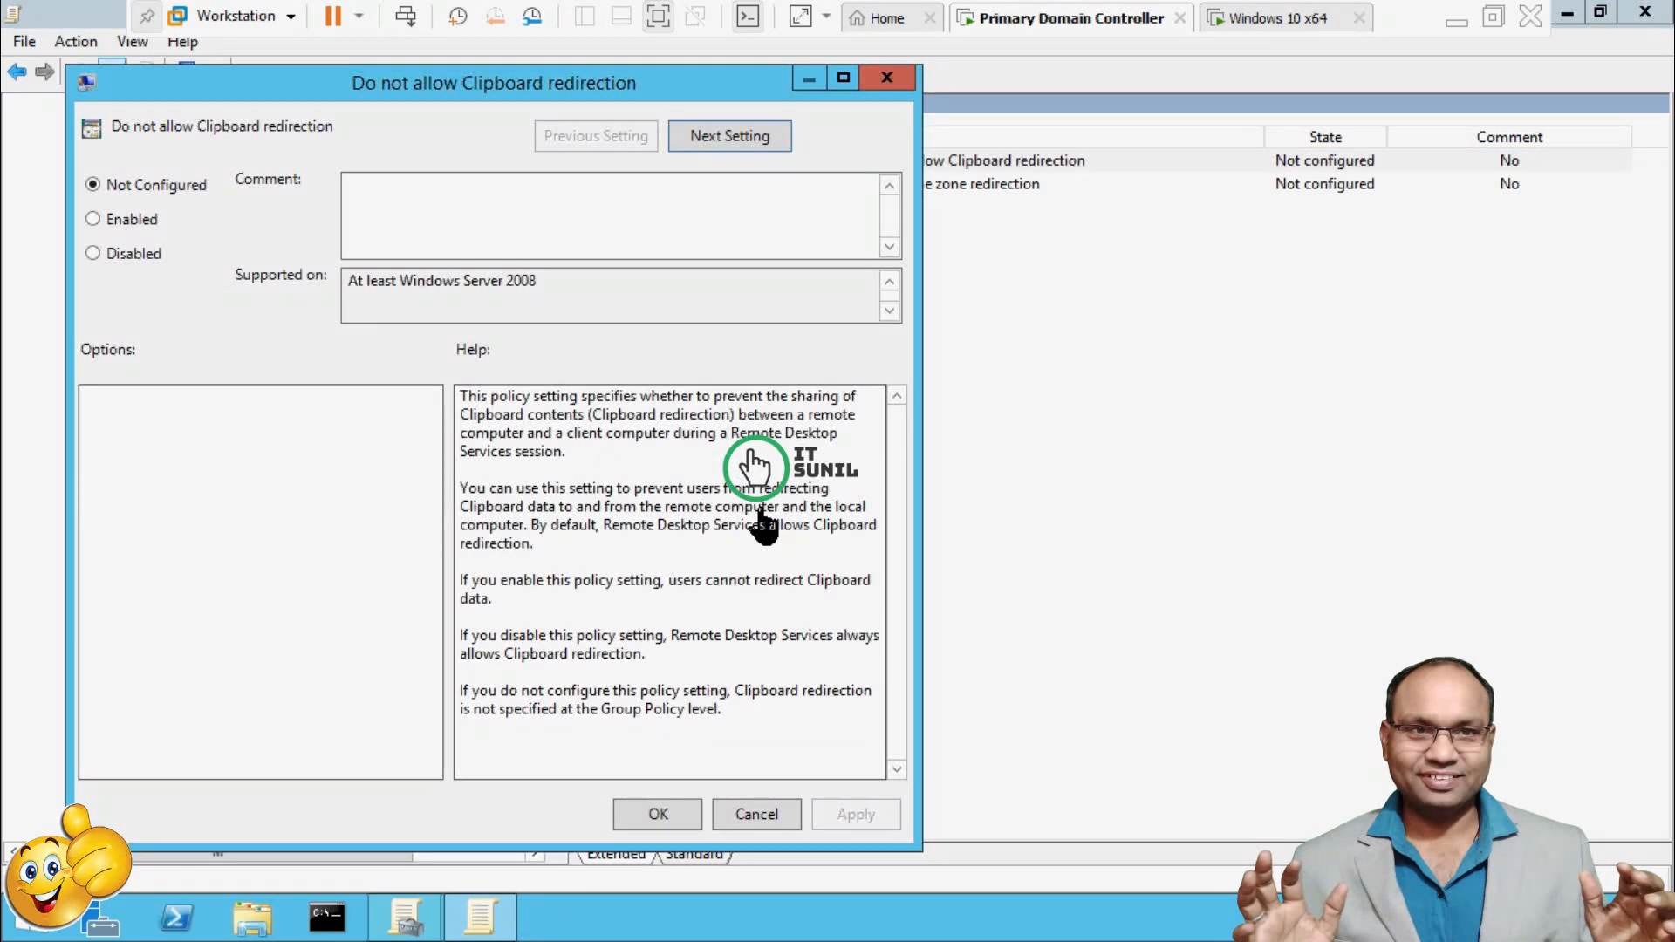
# Set 'Do not allow Clipboard redirection' to Enabled, apply it, and close the dialog.
pyautogui.click(140, 229)
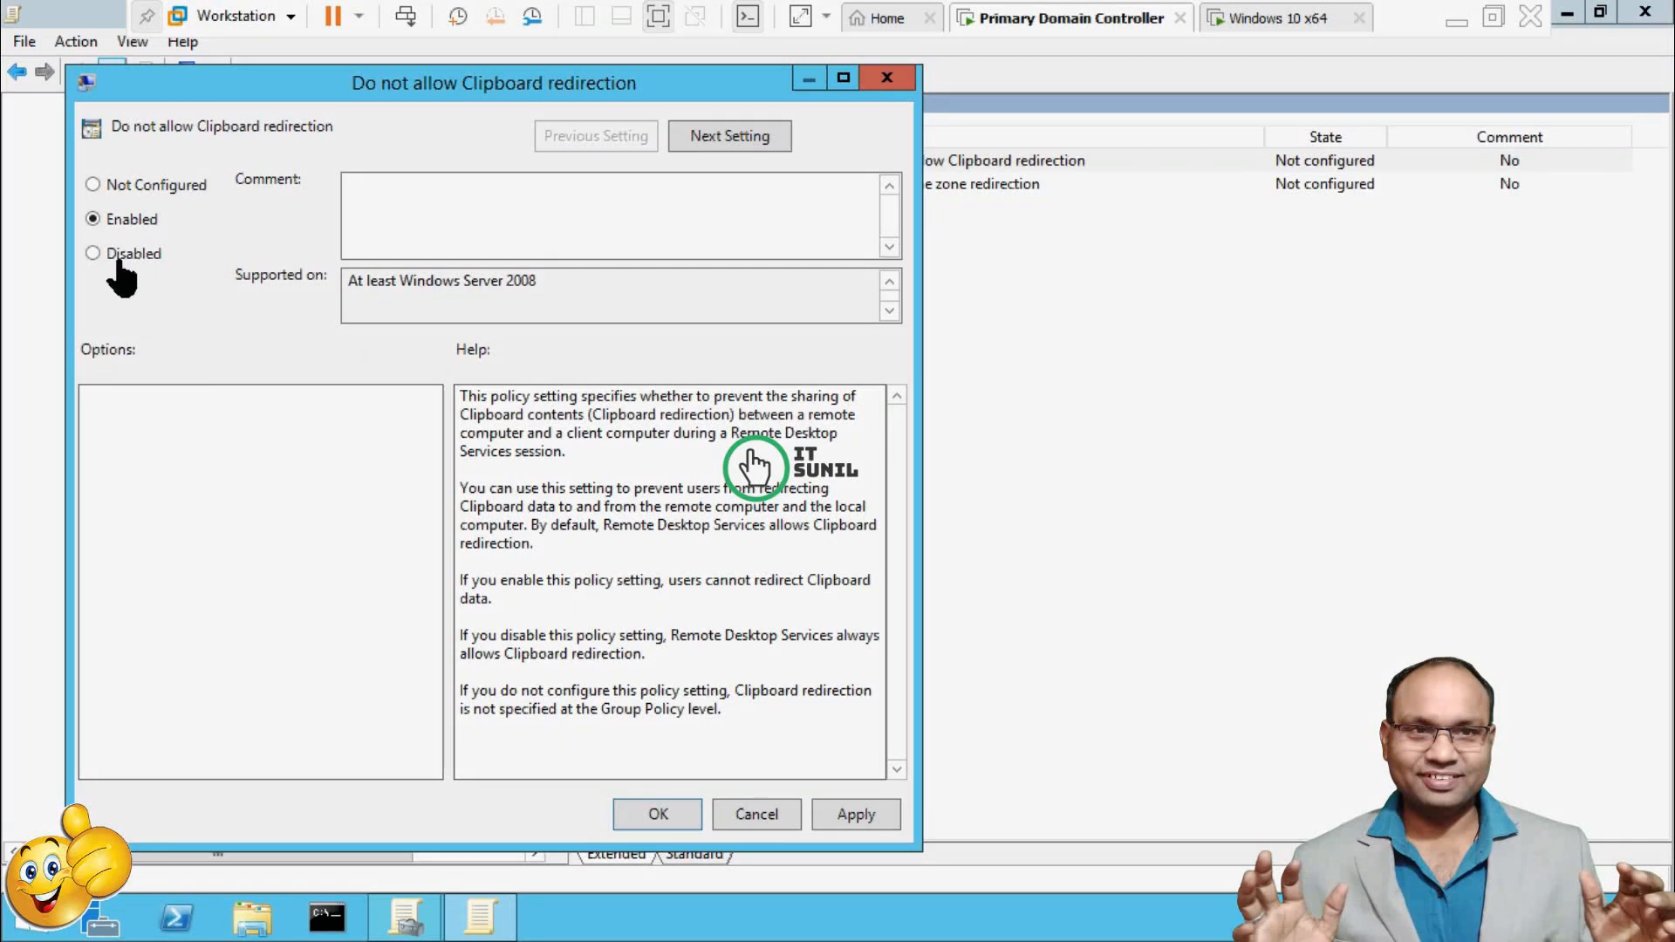
pyautogui.click(858, 818)
pyautogui.click(658, 815)
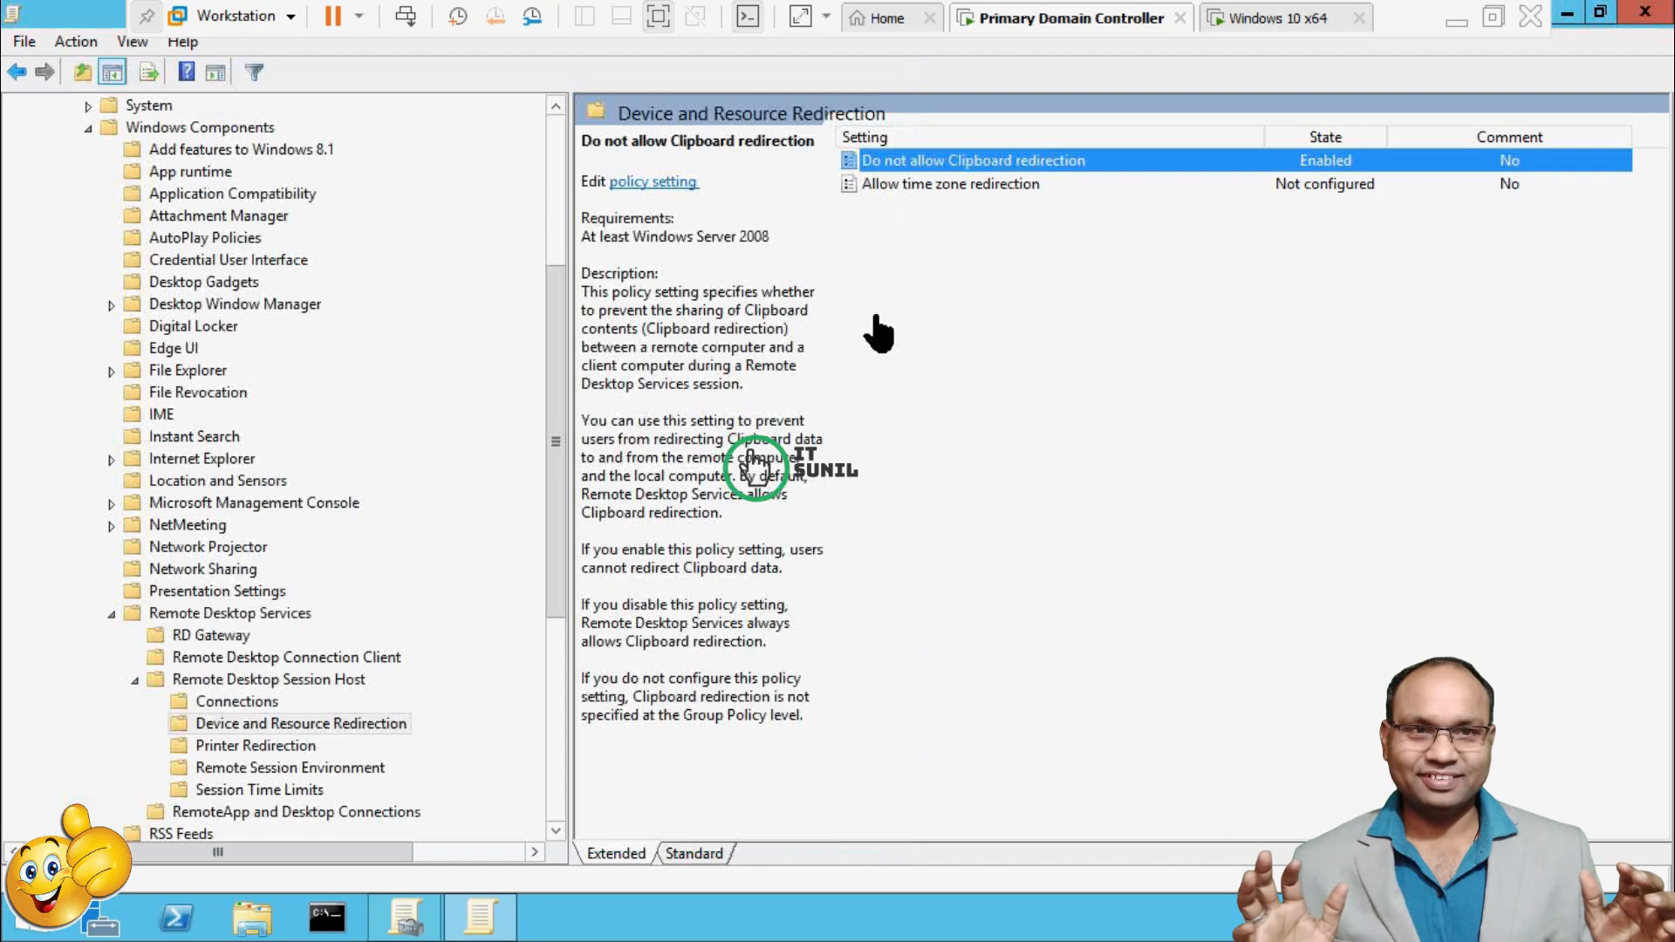
# Collapse the user branches and open Computer Configuration > Administrative Templates > System > Group Policy.
pyautogui.click(134, 679)
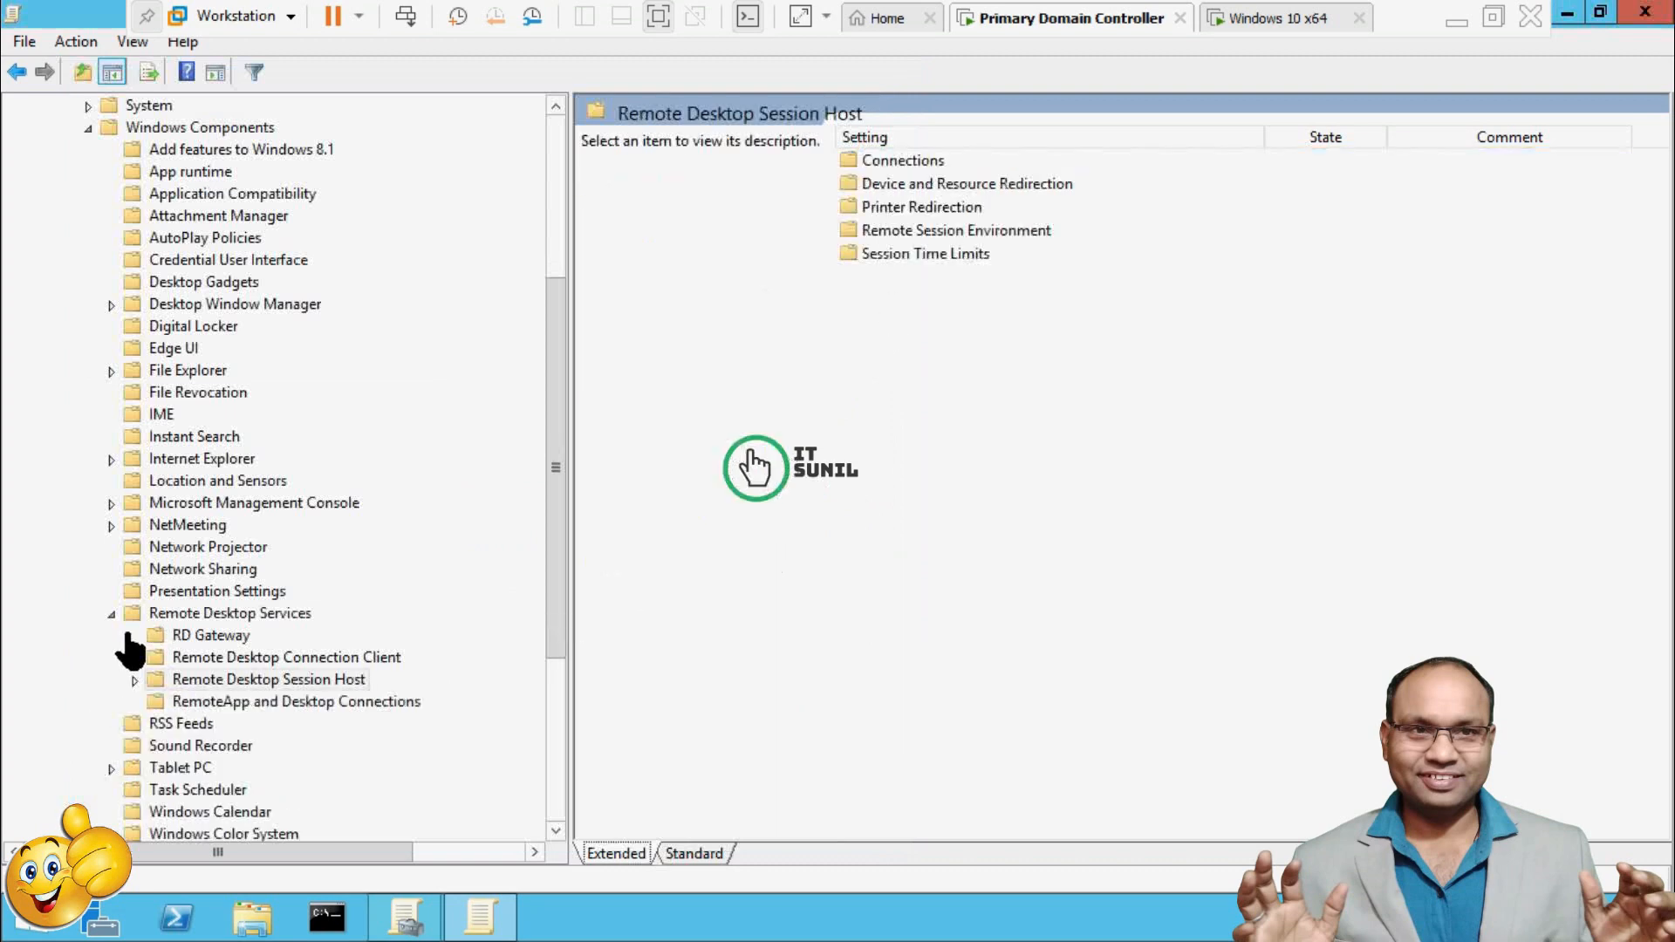
pyautogui.click(111, 614)
pyautogui.scroll(3, 295, 600)
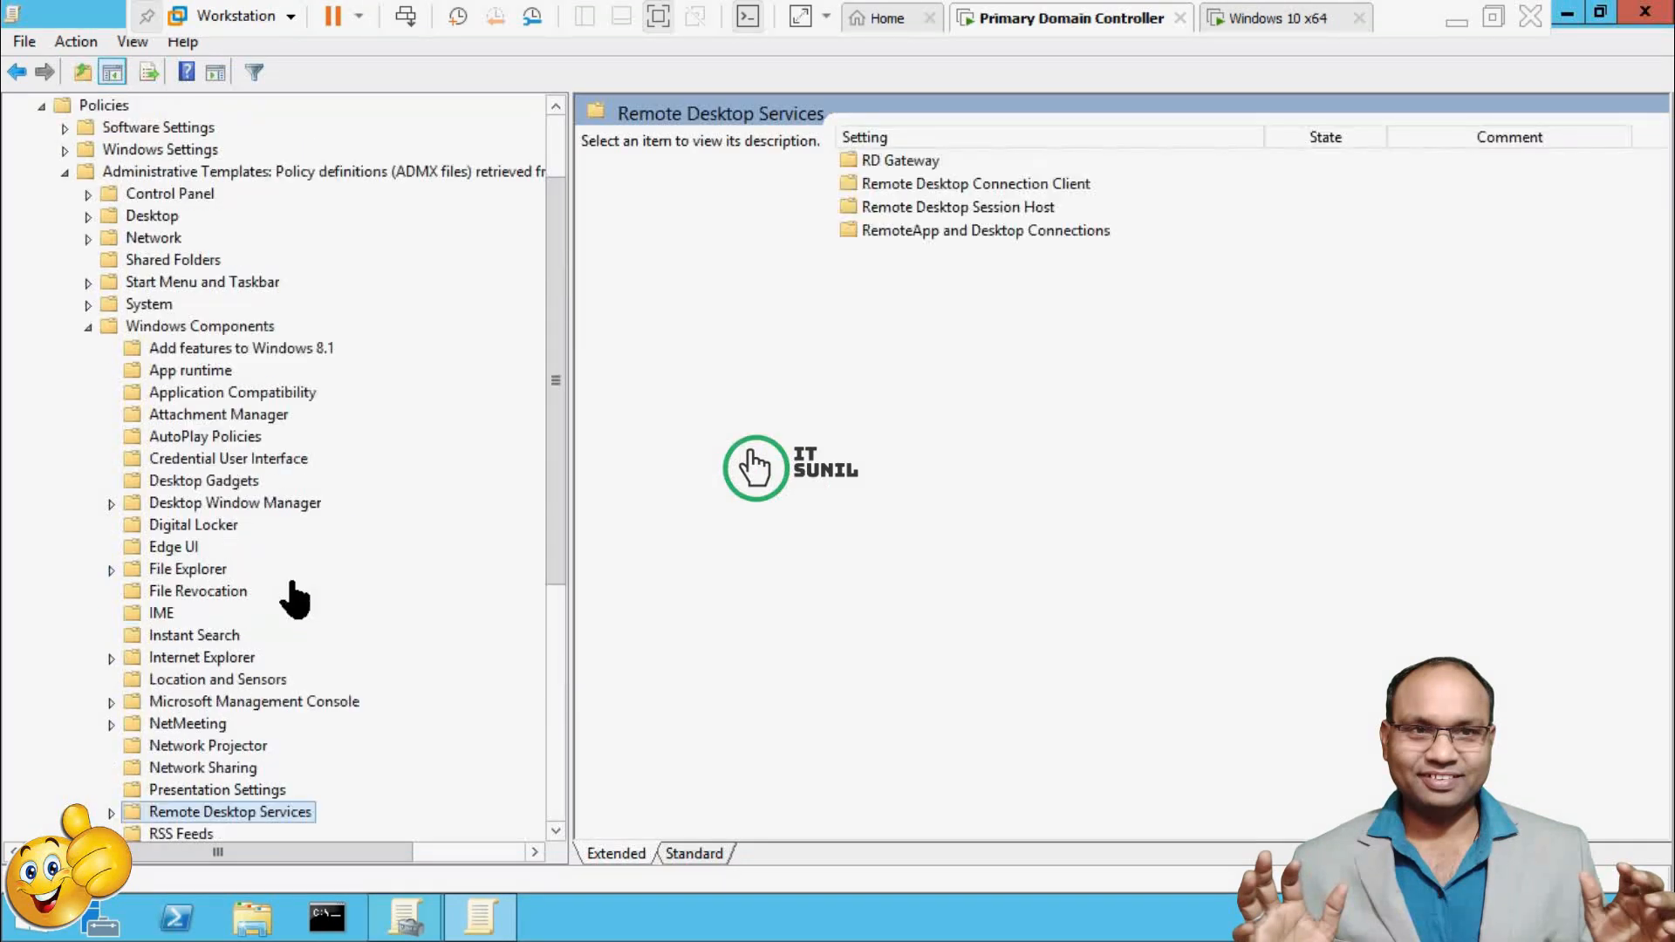
pyautogui.click(88, 328)
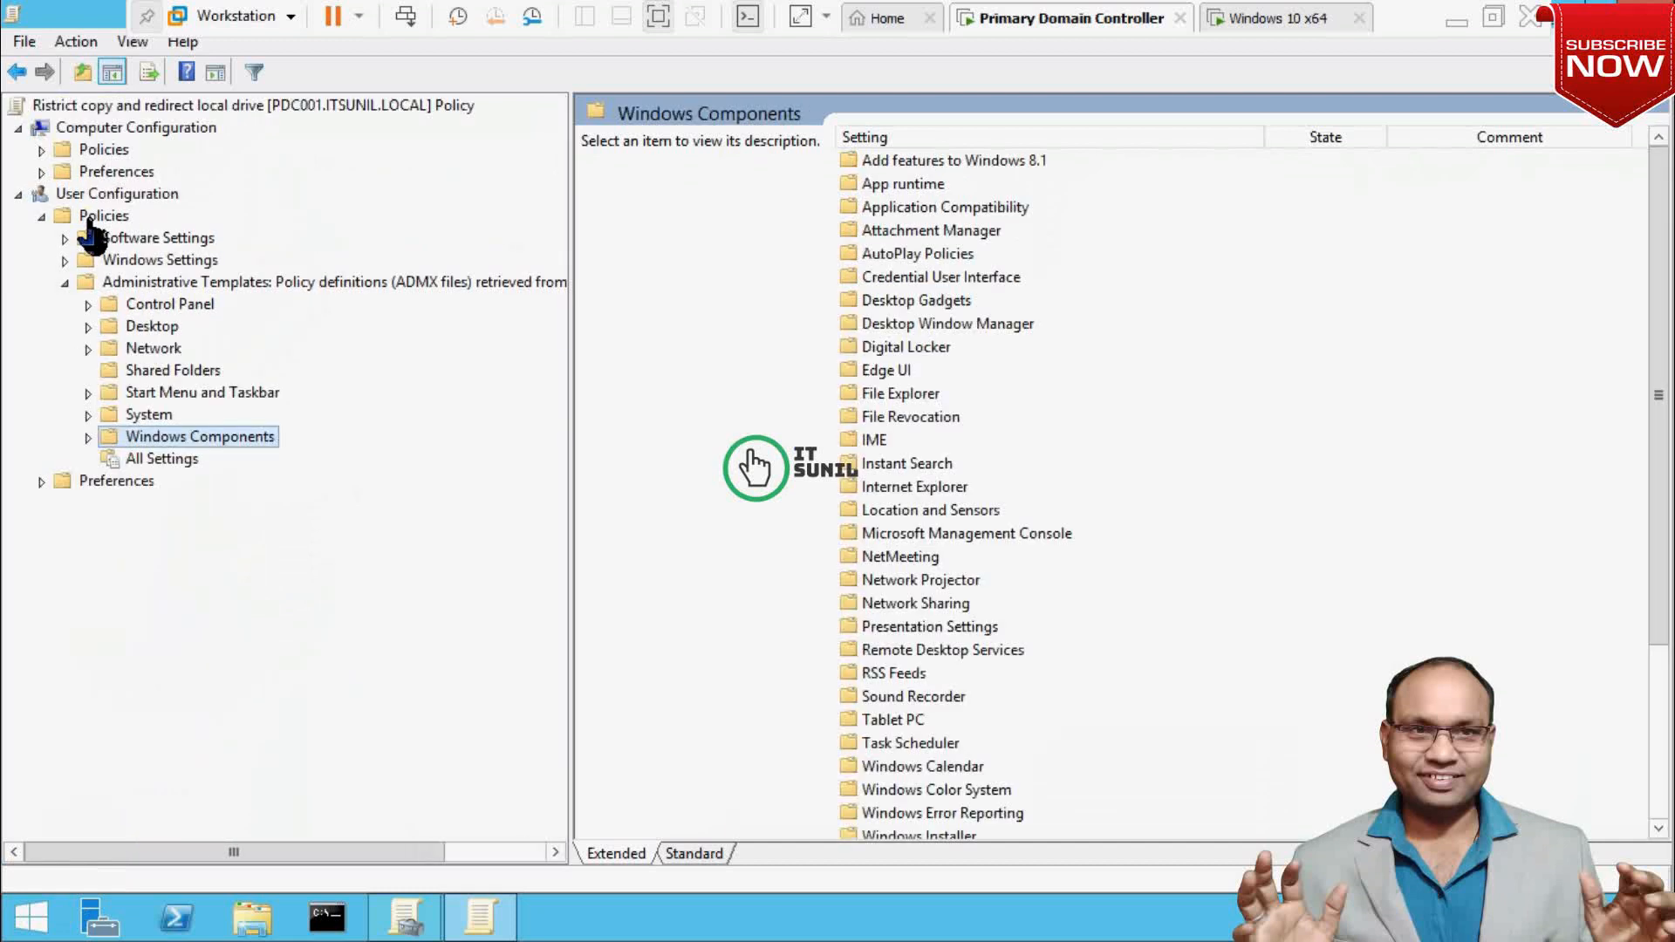
pyautogui.click(65, 283)
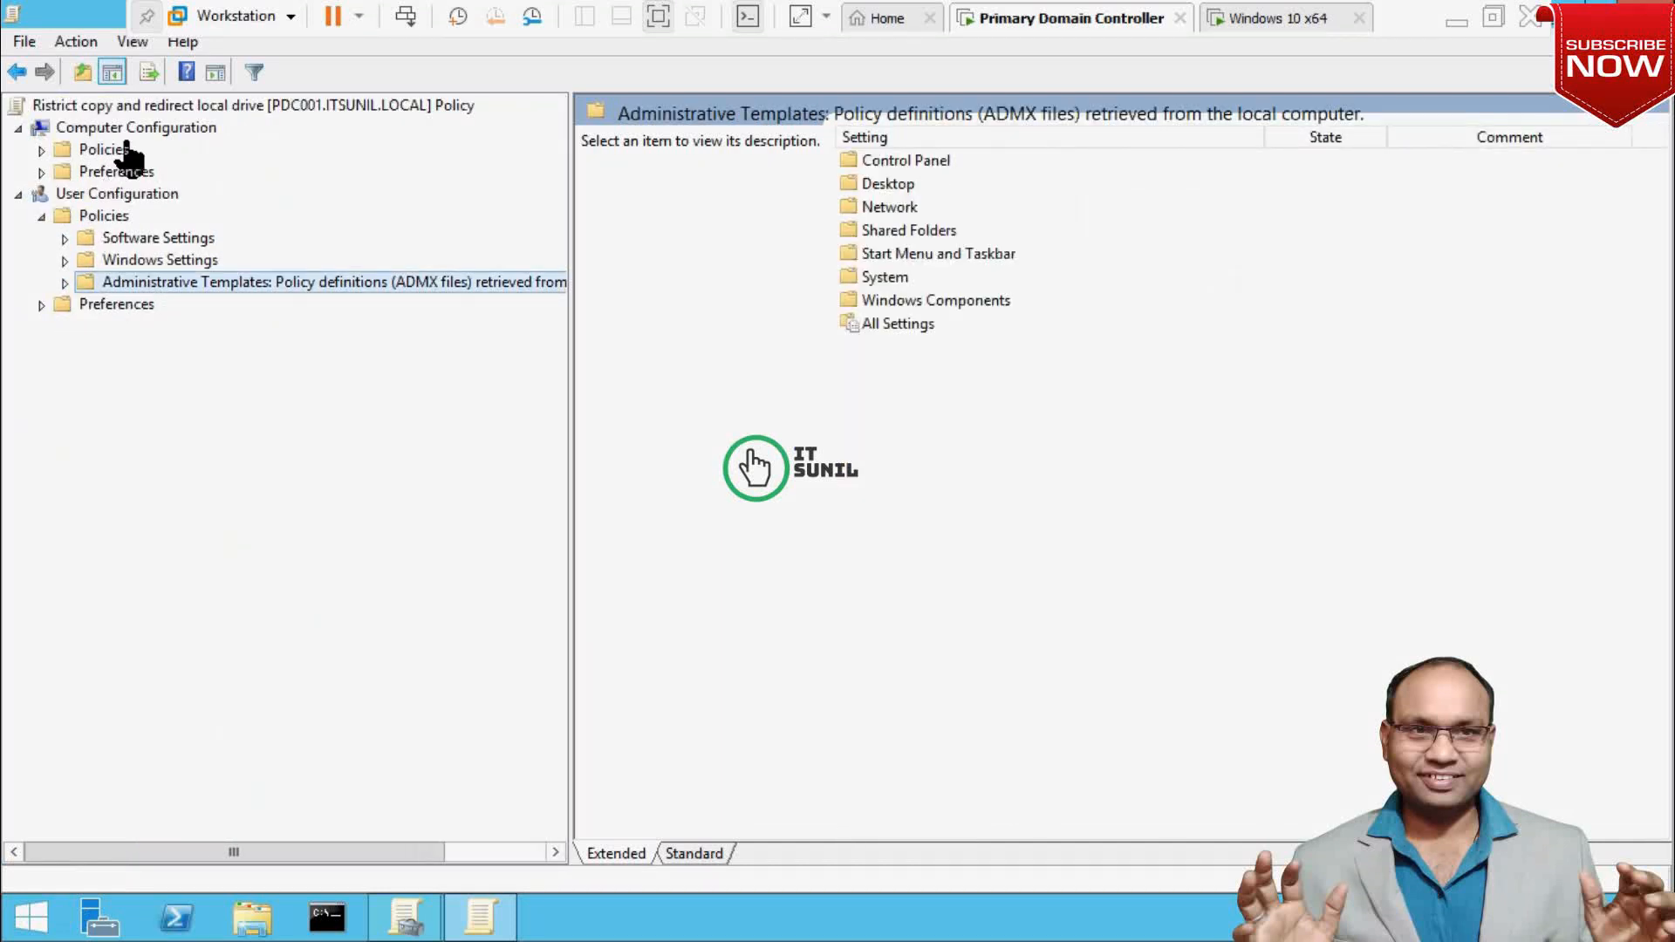
pyautogui.click(40, 150)
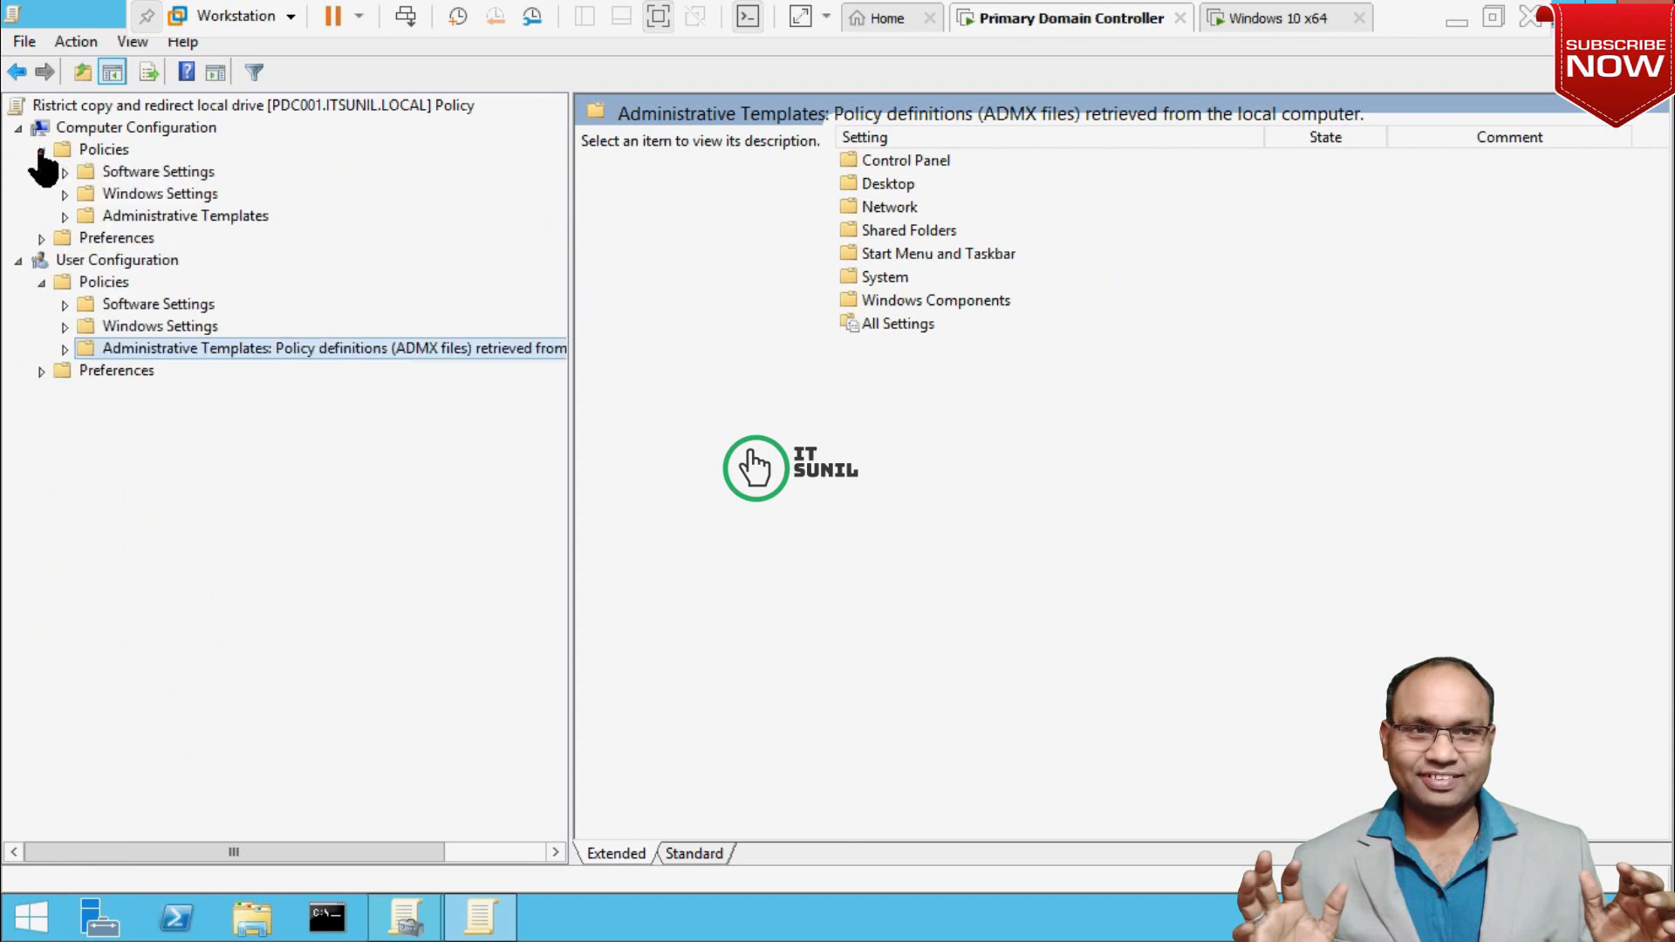
pyautogui.click(65, 216)
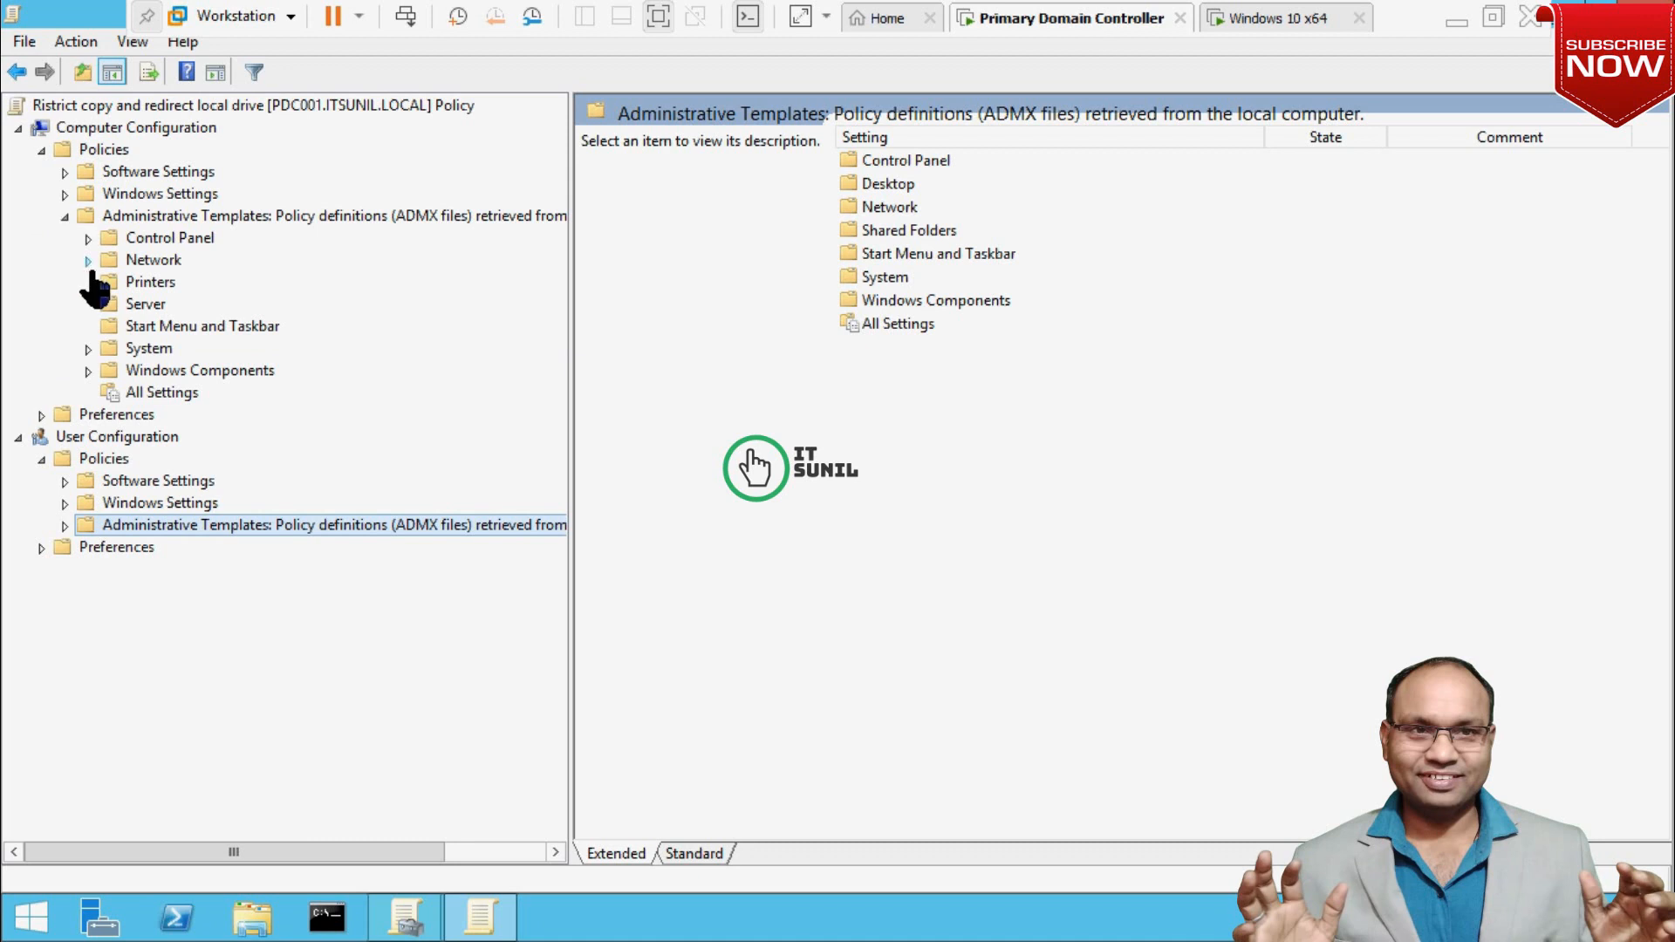
pyautogui.click(88, 349)
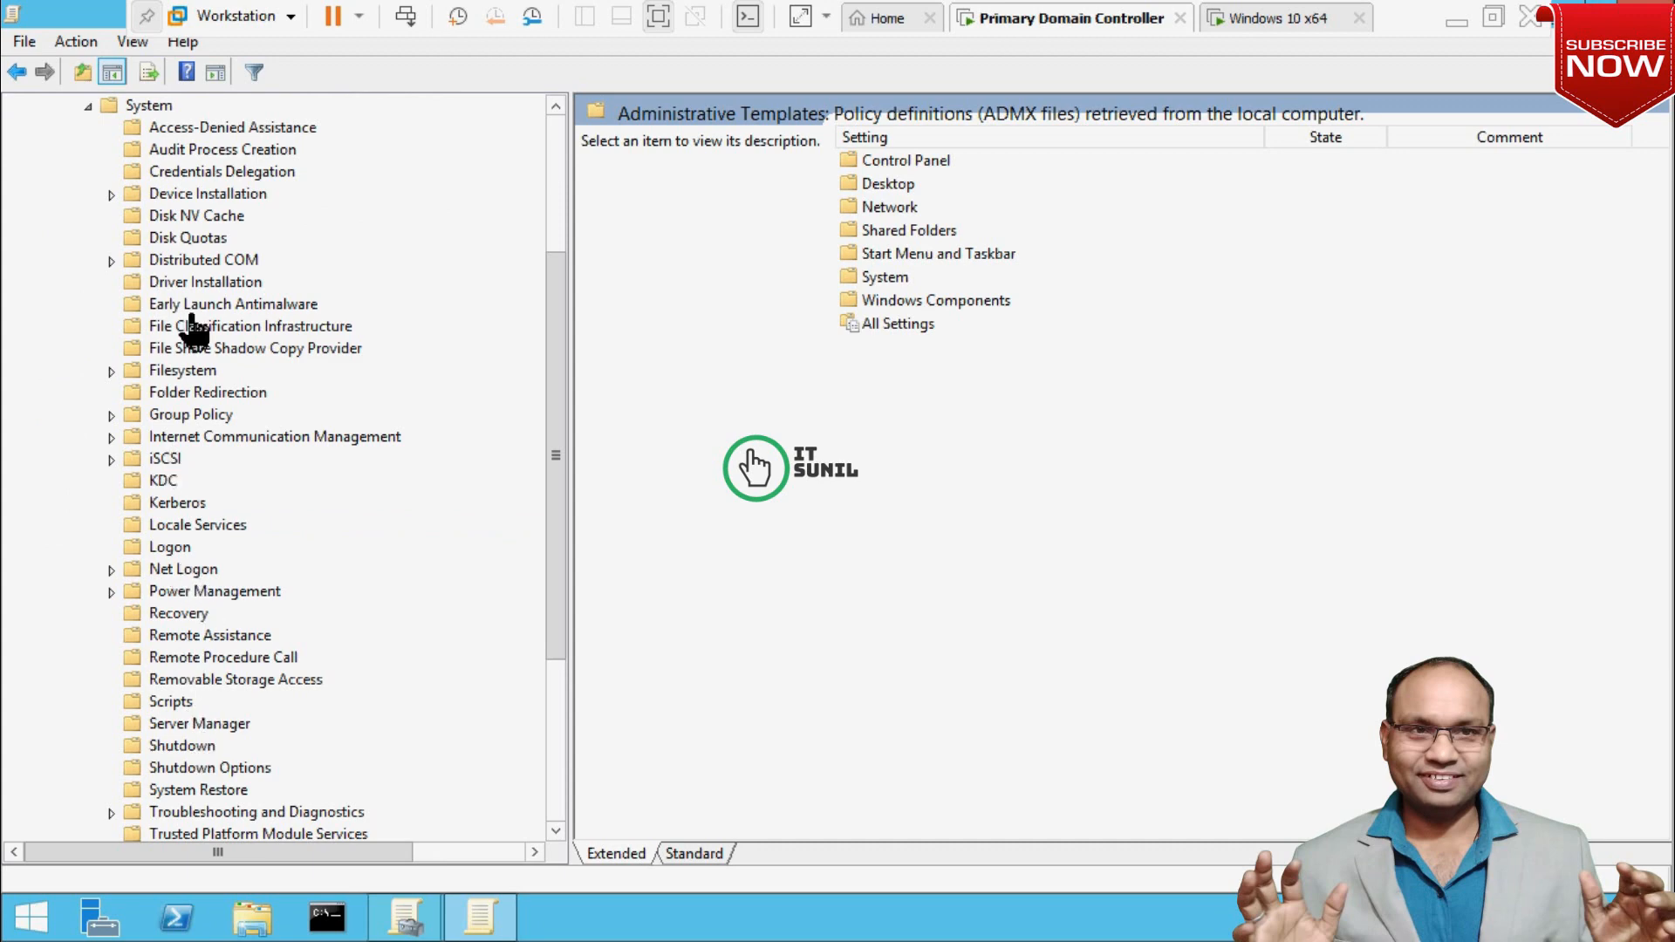
pyautogui.click(187, 416)
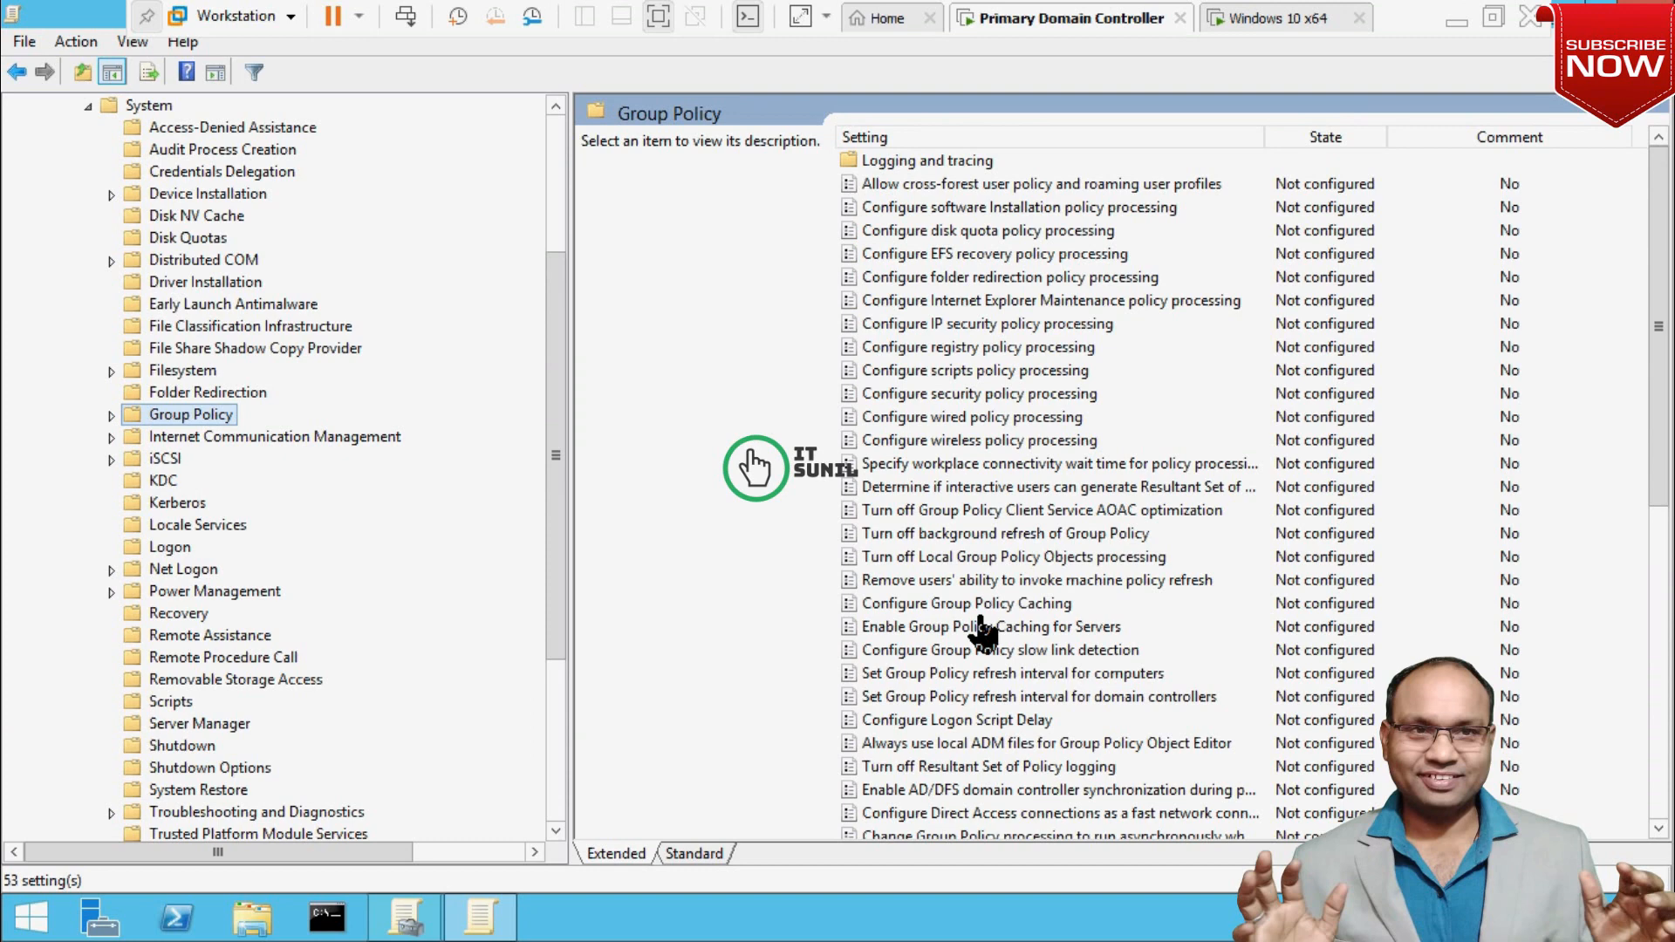
# Browse the Group Policy settings' descriptions down to the loopback processing mode setting.
pyautogui.click(957, 488)
pyautogui.click(954, 600)
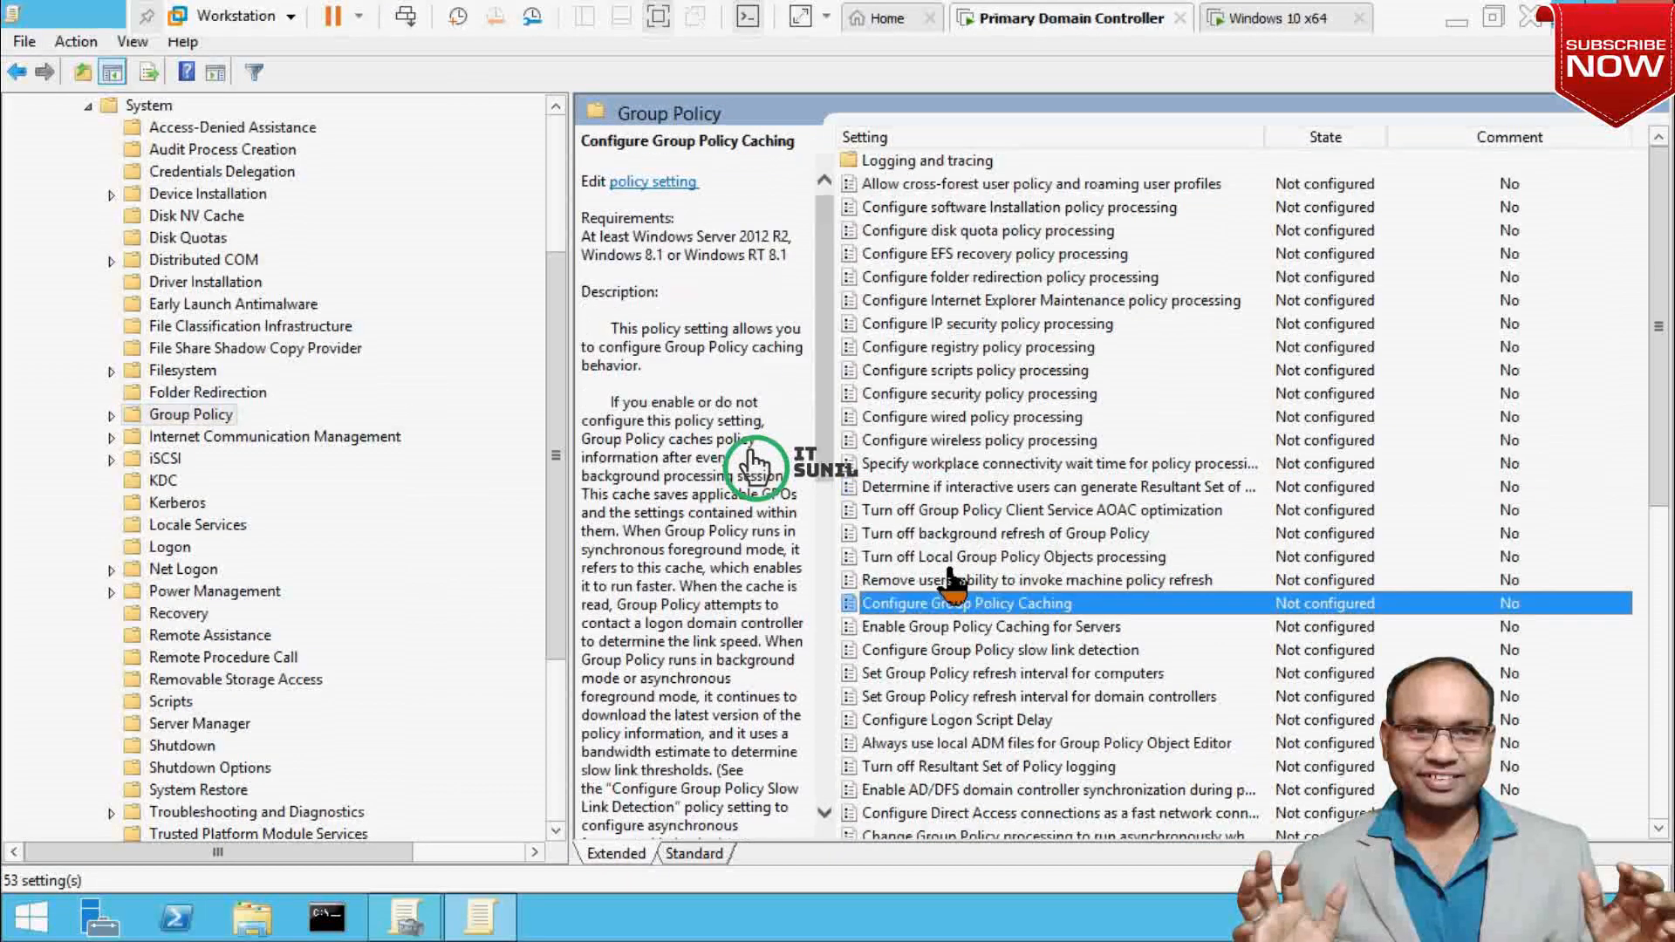
pyautogui.press('Down')
pyautogui.press('Down')
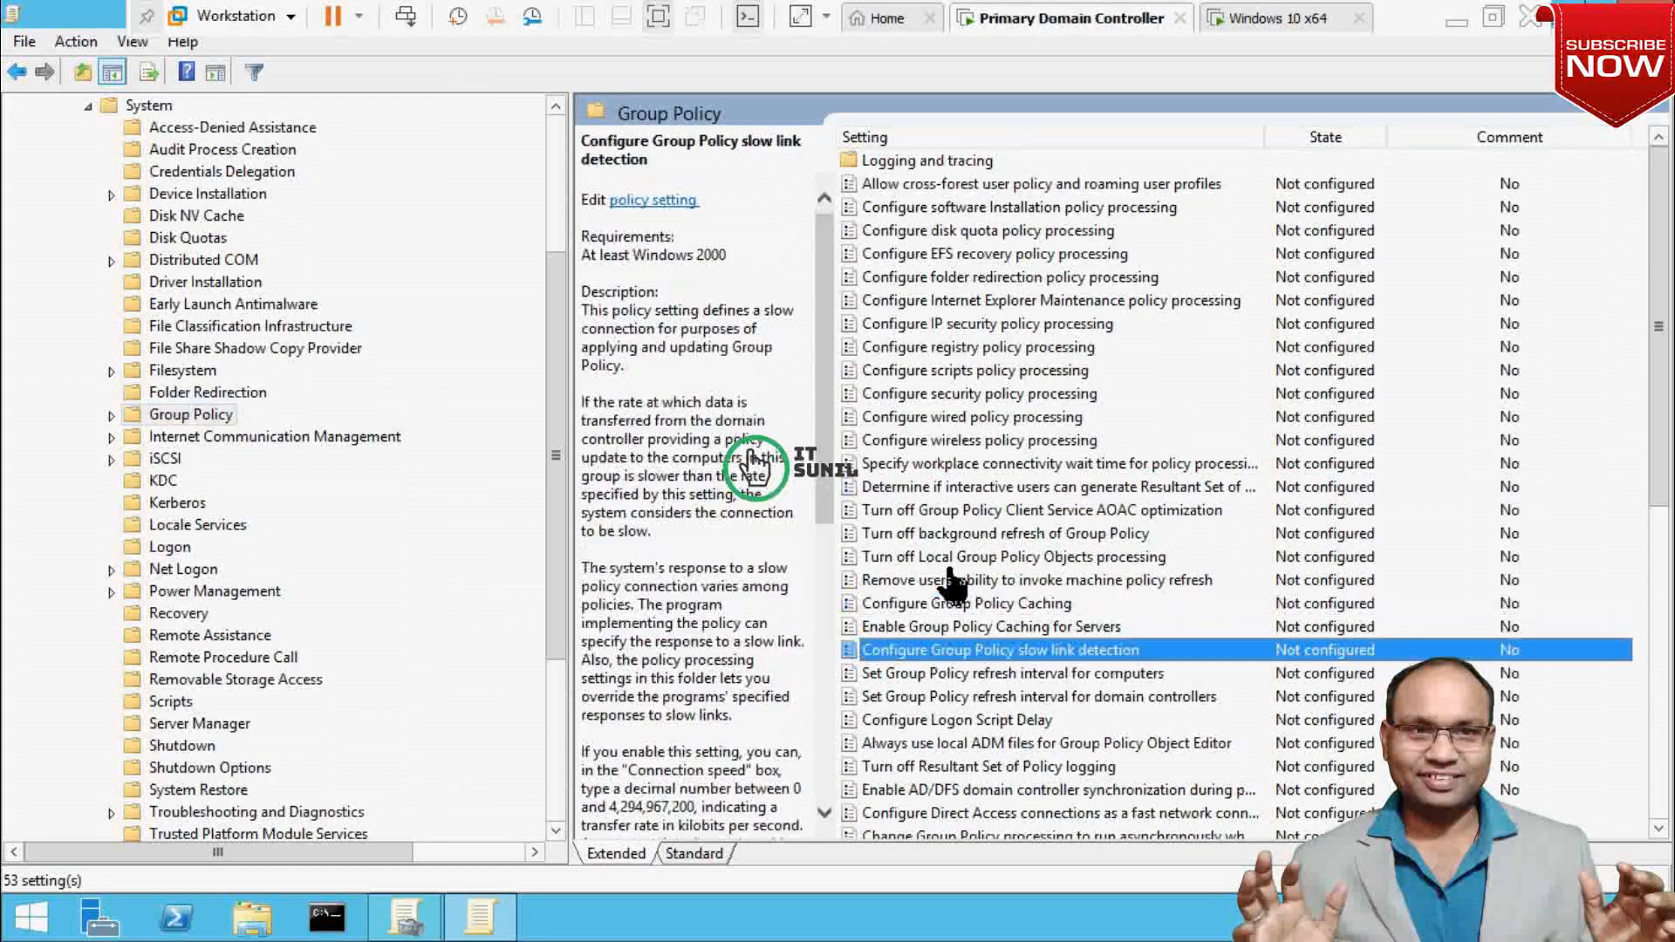
pyautogui.press('Down')
pyautogui.press('Down')
pyautogui.press('Down')
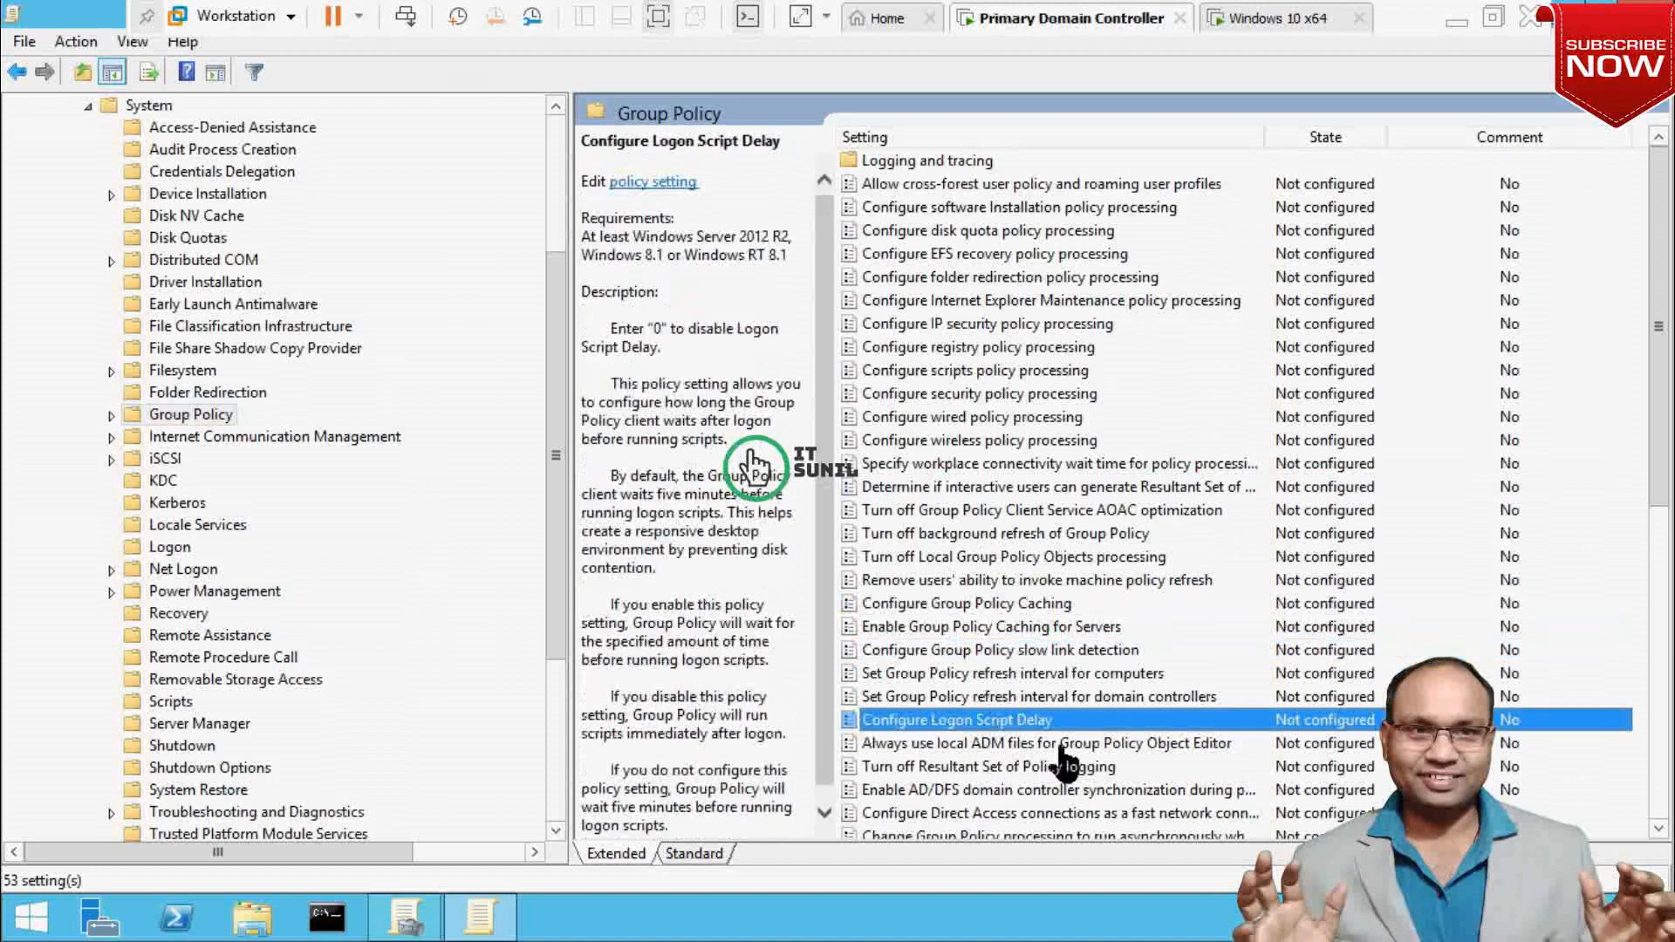
pyautogui.press('Down')
pyautogui.press('Down')
pyautogui.press('Down')
pyautogui.press('Down')
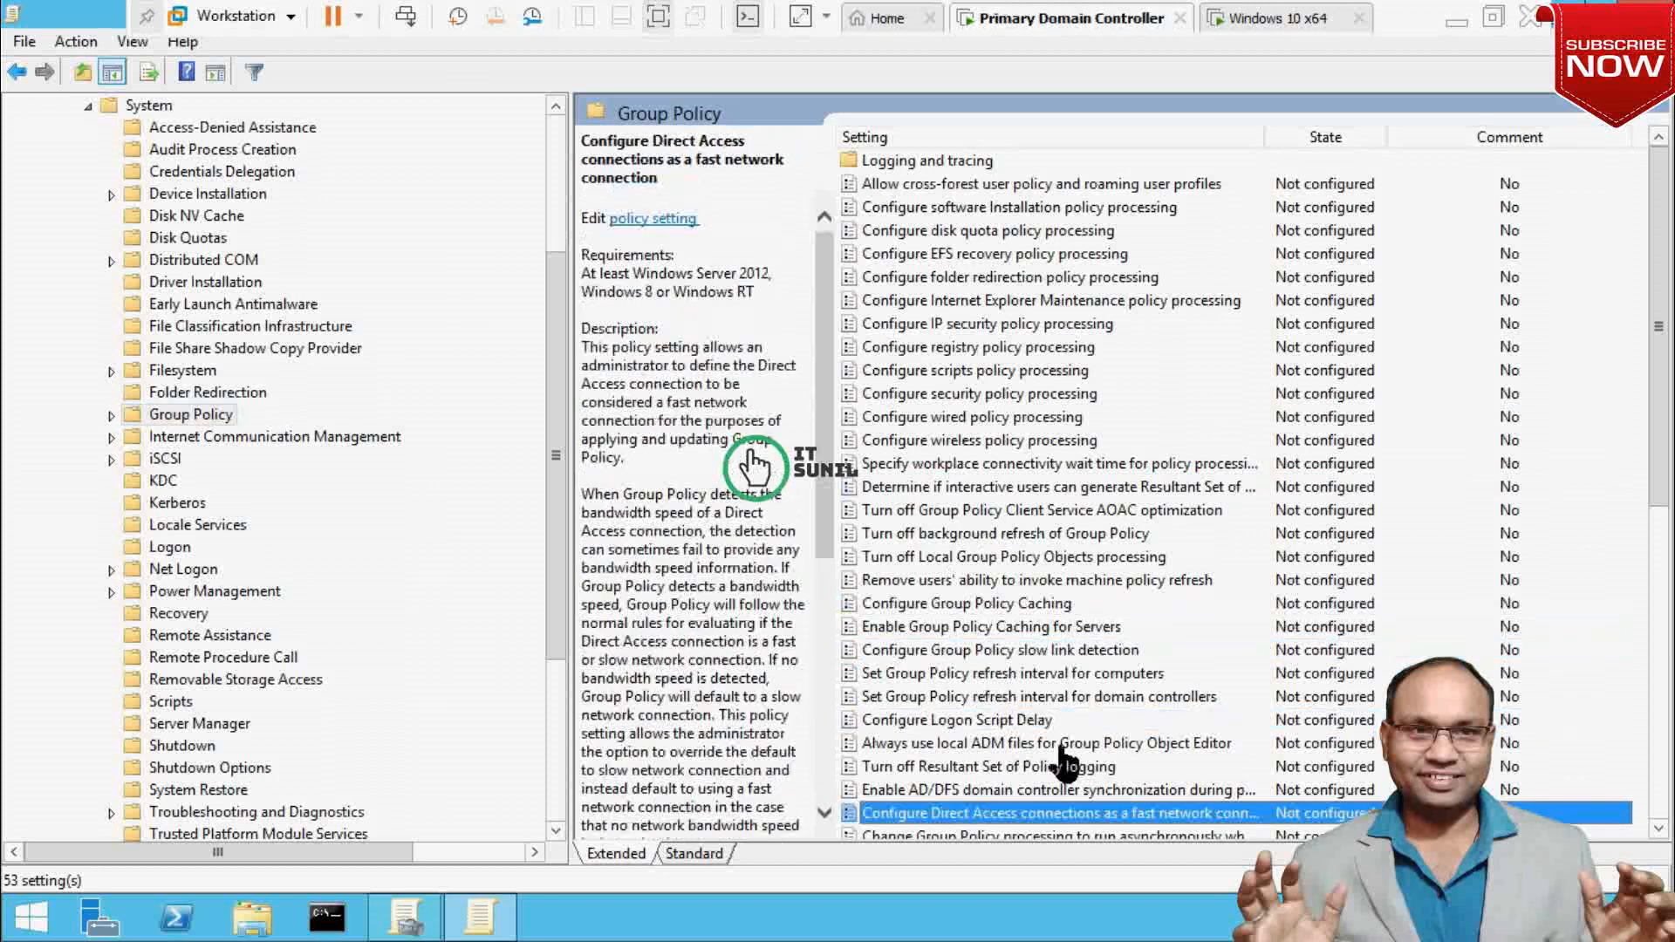
pyautogui.press('Down')
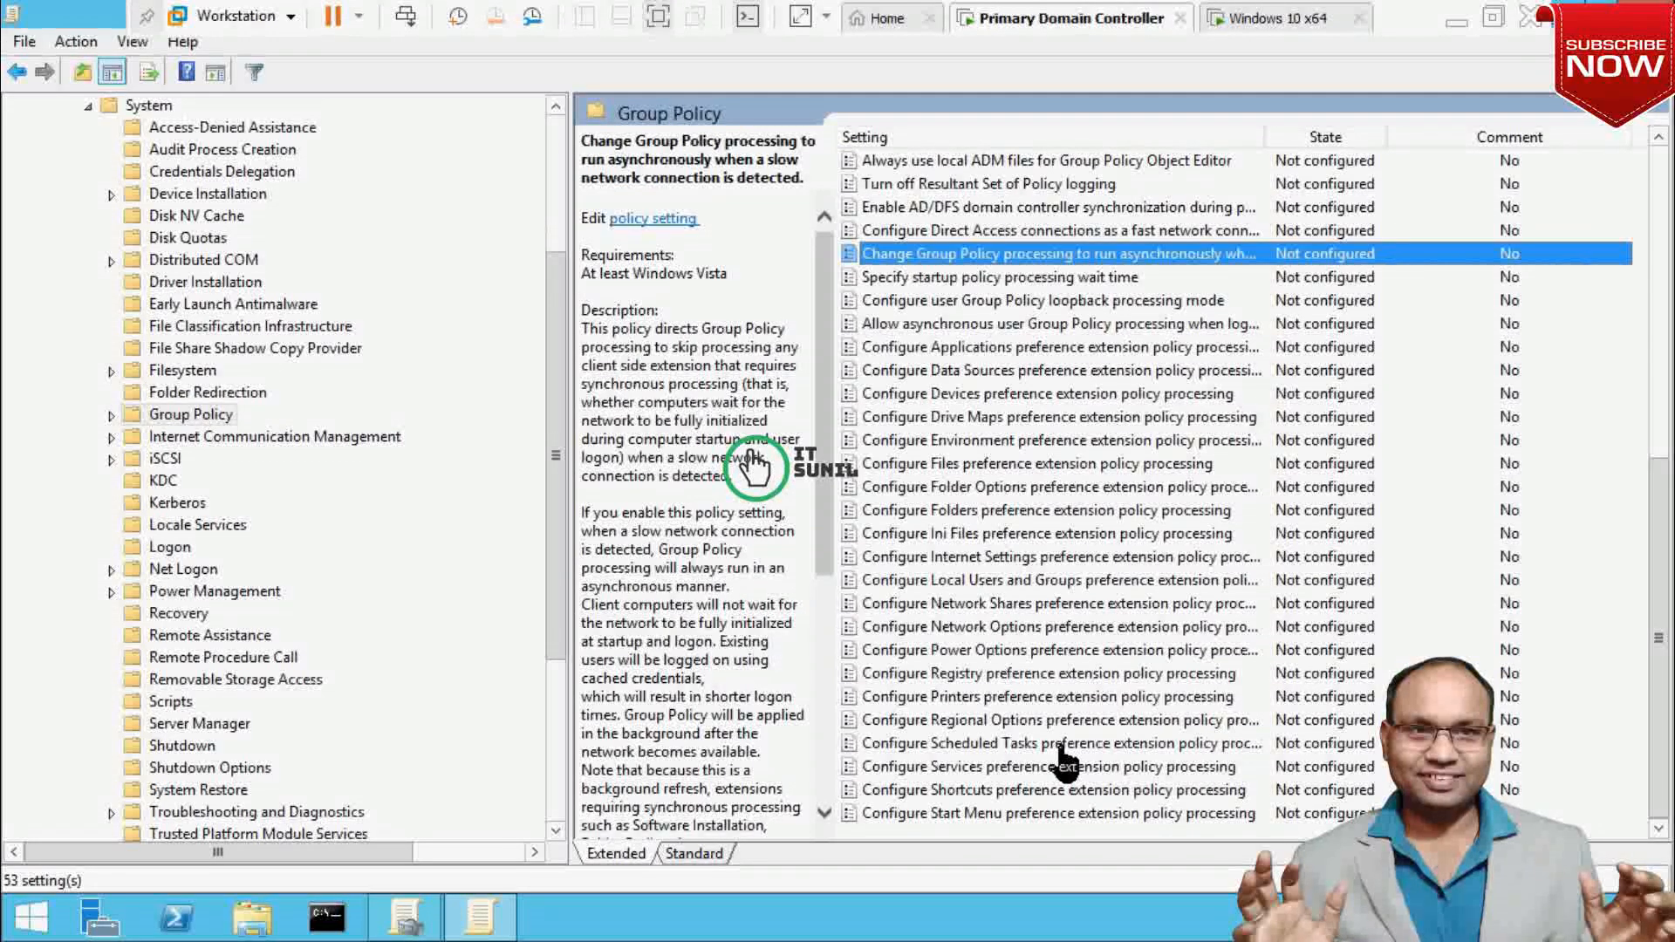
pyautogui.press('Down')
pyautogui.press('Down')
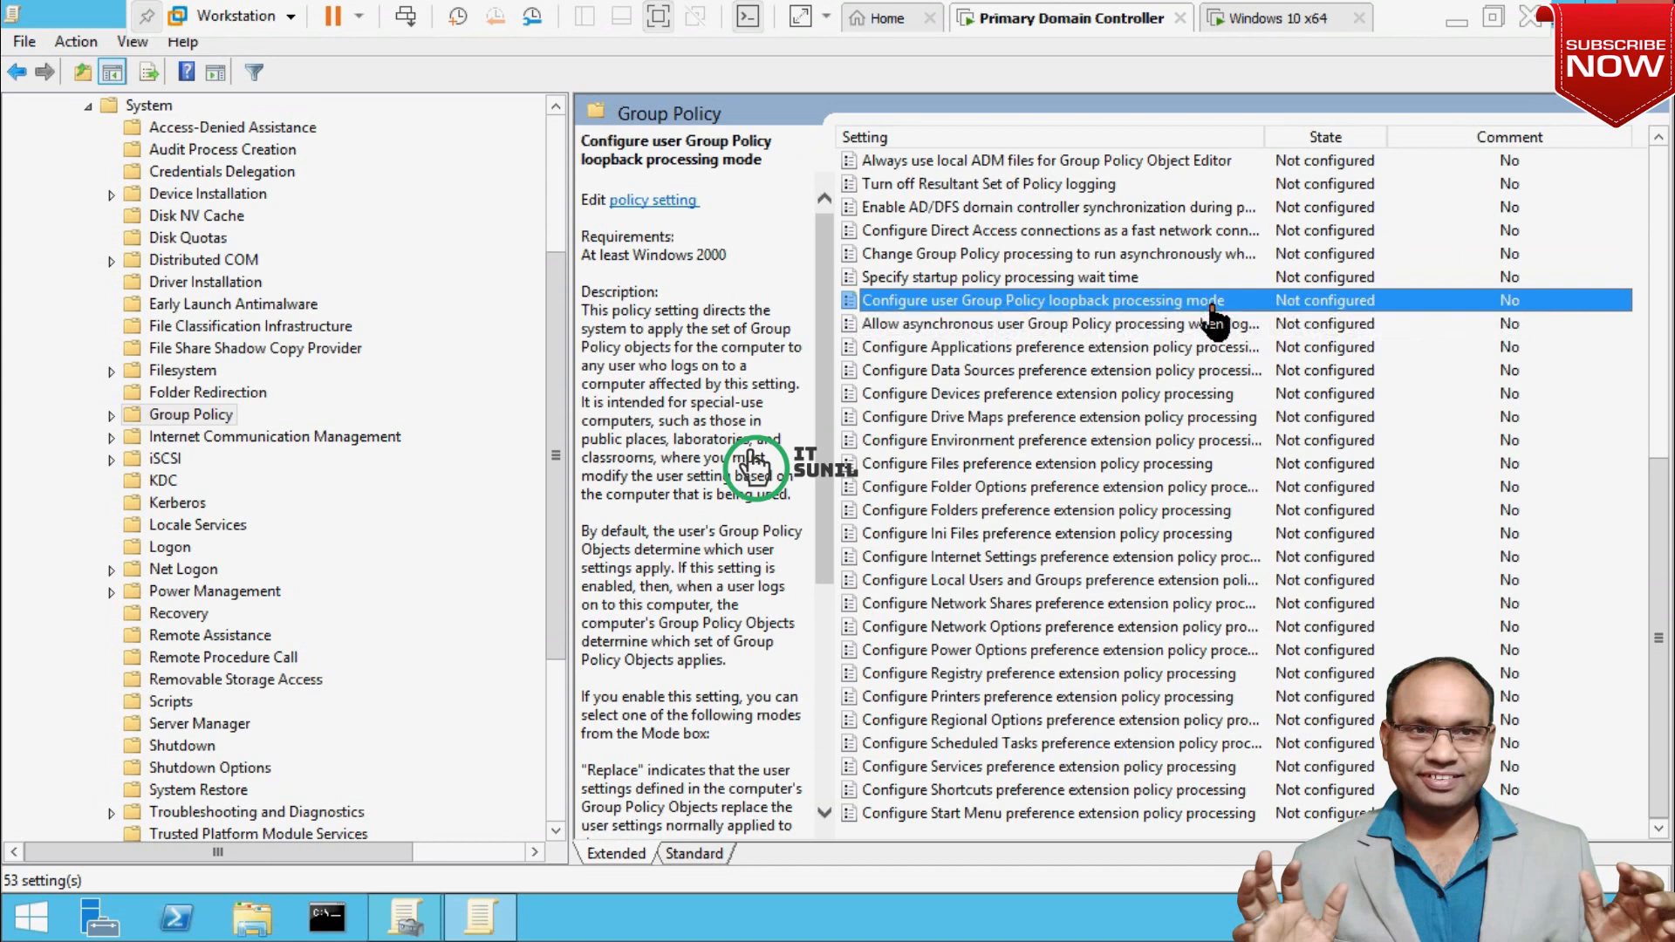
# Enable 'Configure user Group Policy loopback processing mode' with Mode set to Replace.
pyautogui.doubleClick(1210, 305)
pyautogui.click(192, 283)
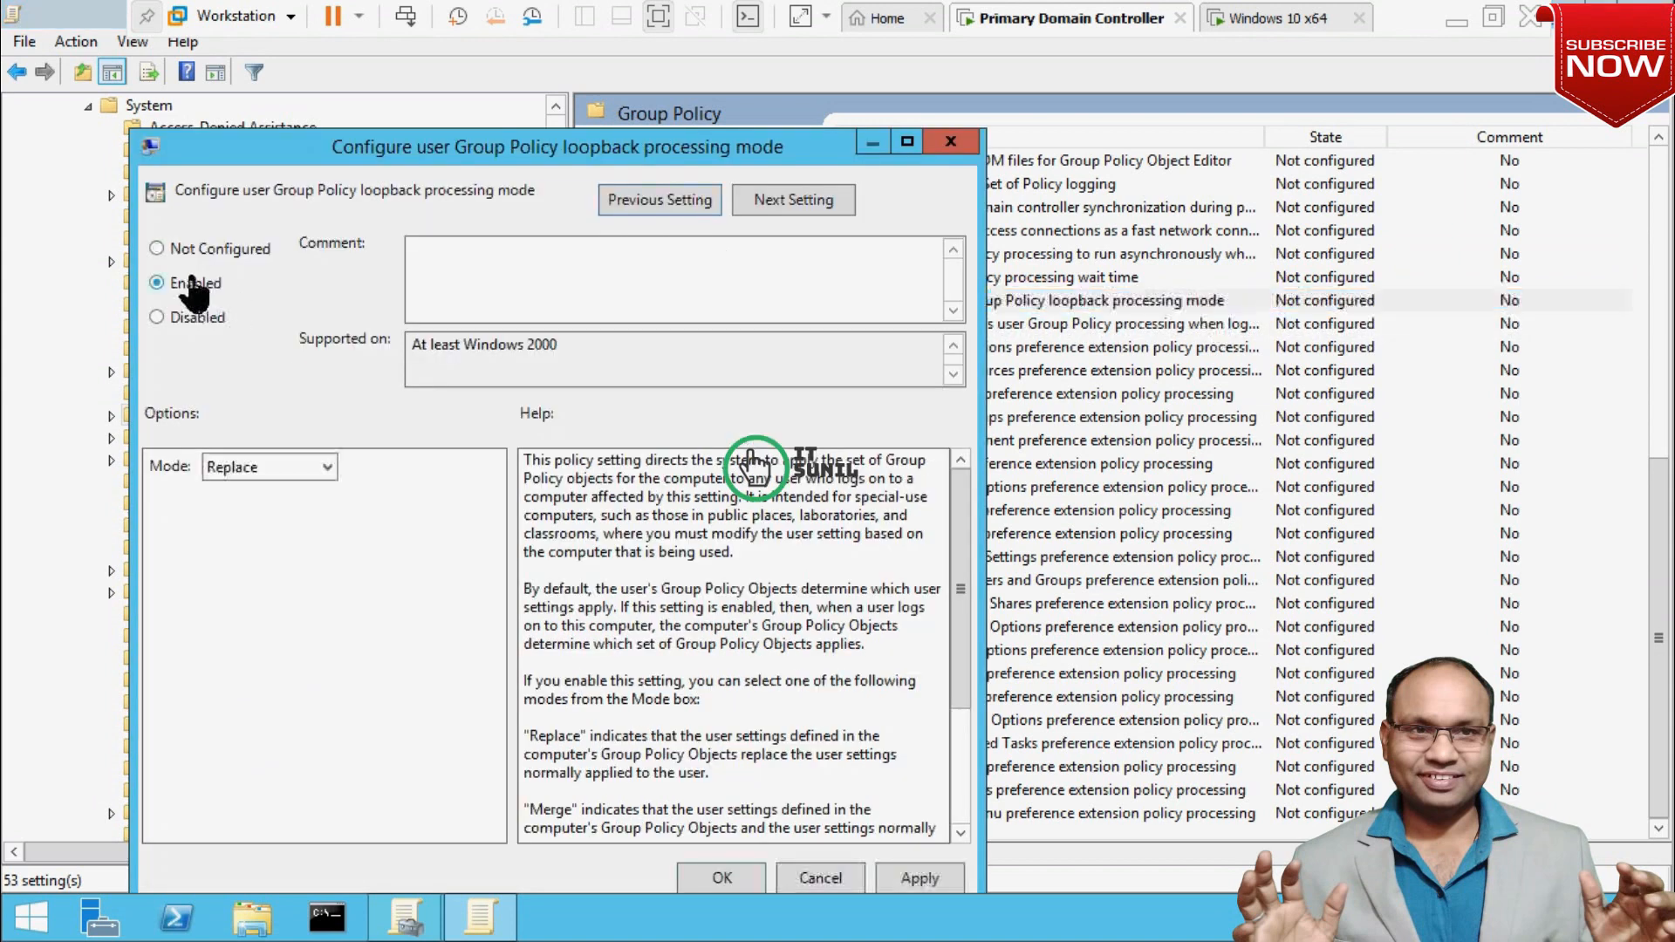
pyautogui.click(325, 469)
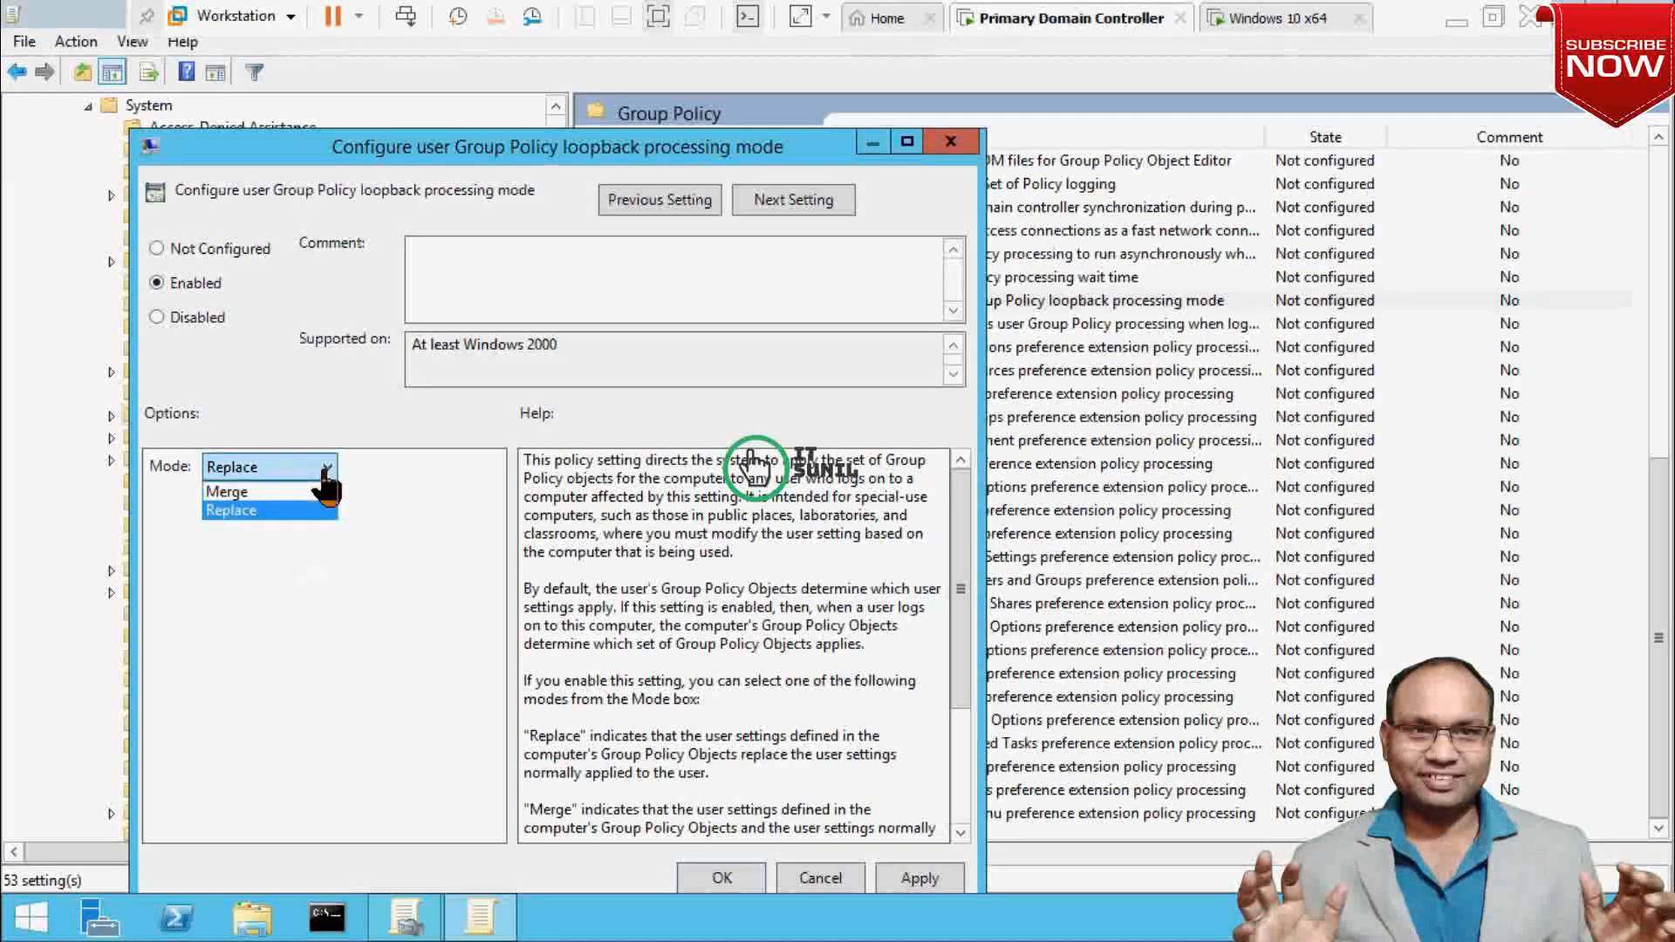
pyautogui.click(499, 153)
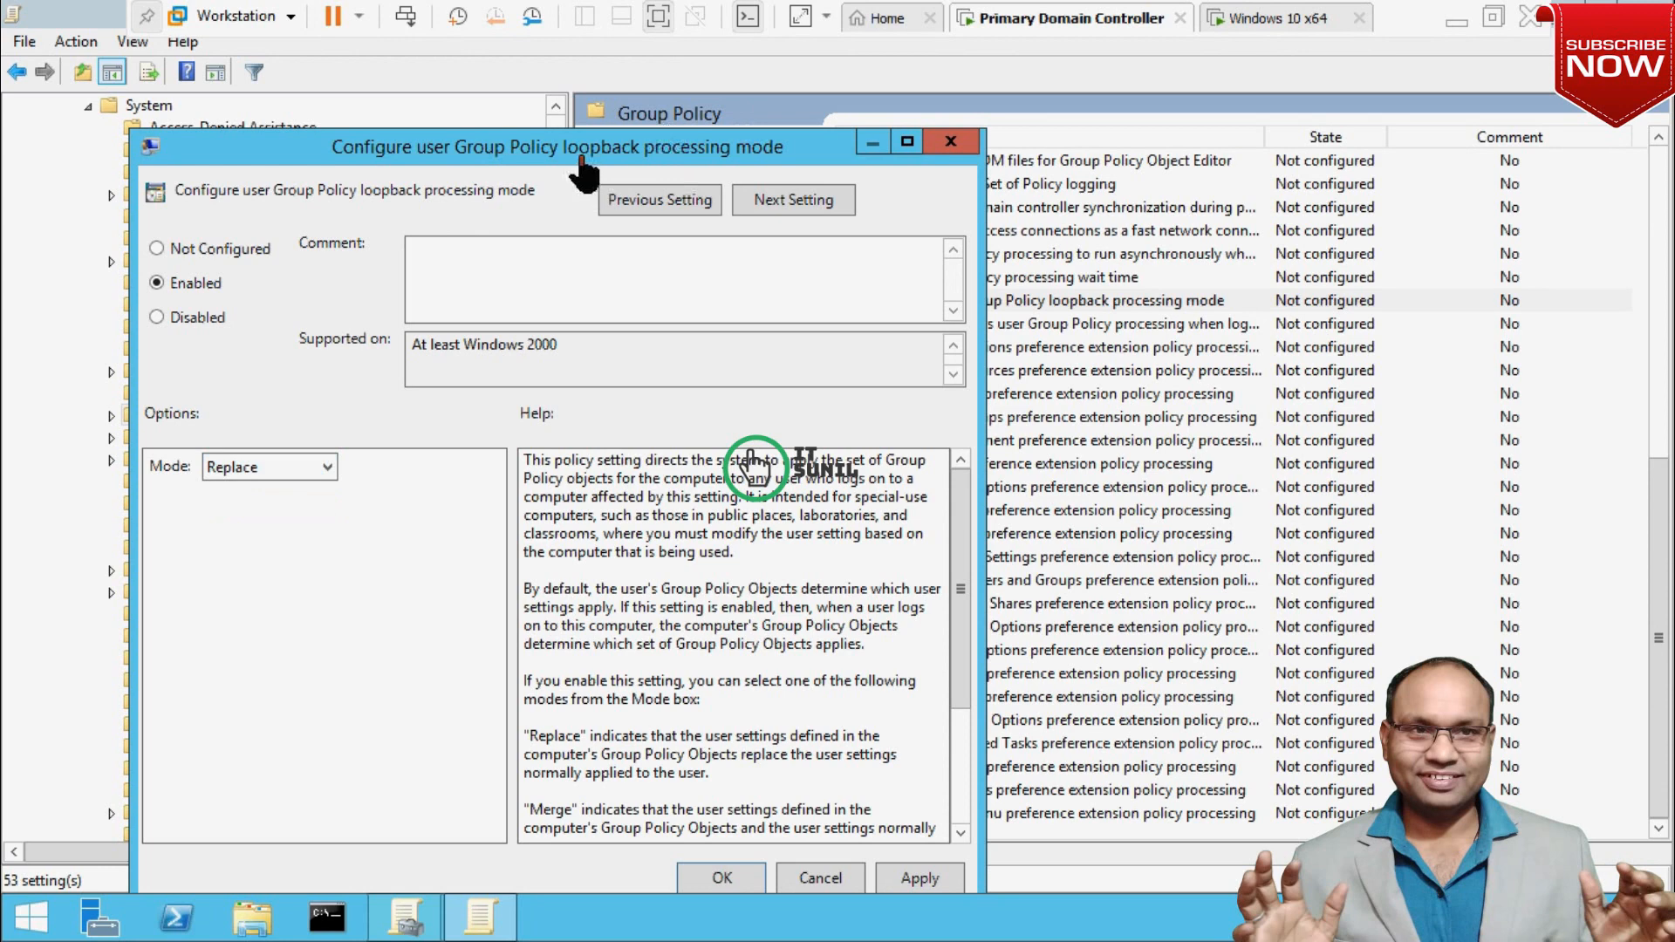
pyautogui.moveTo(582, 160); pyautogui.dragTo(922, 98)
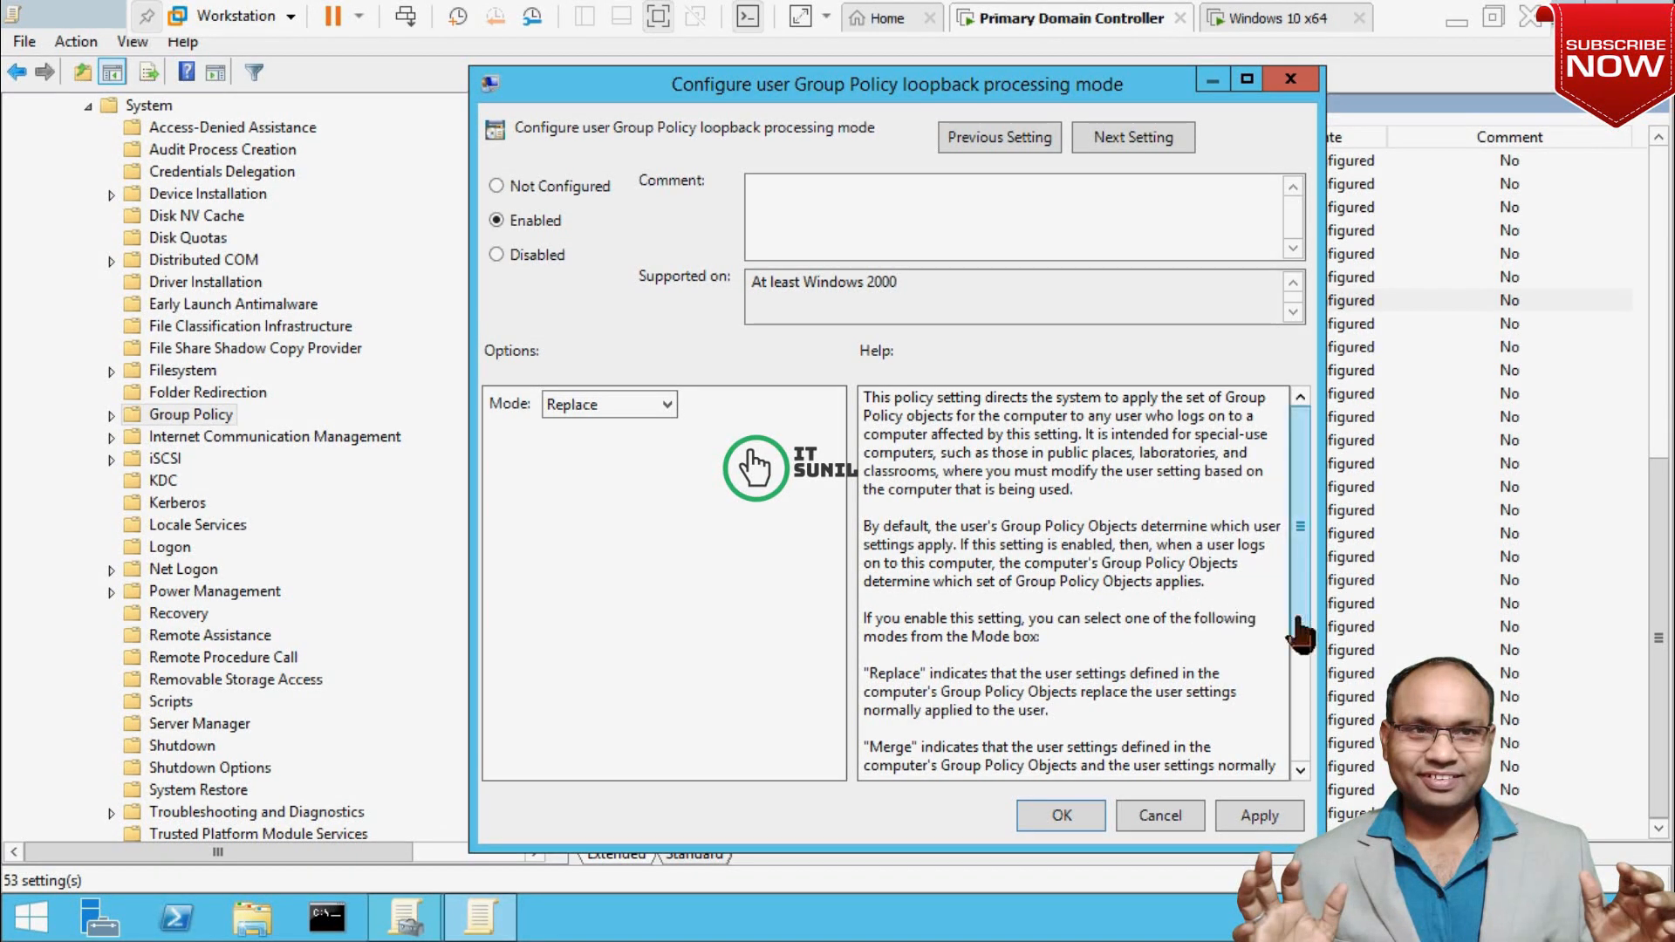
# Review the loopback help text, keep Mode as Replace, then apply and save the policy.
pyautogui.scroll(-2, 1299, 681)
pyautogui.scroll(-1, 1299, 680)
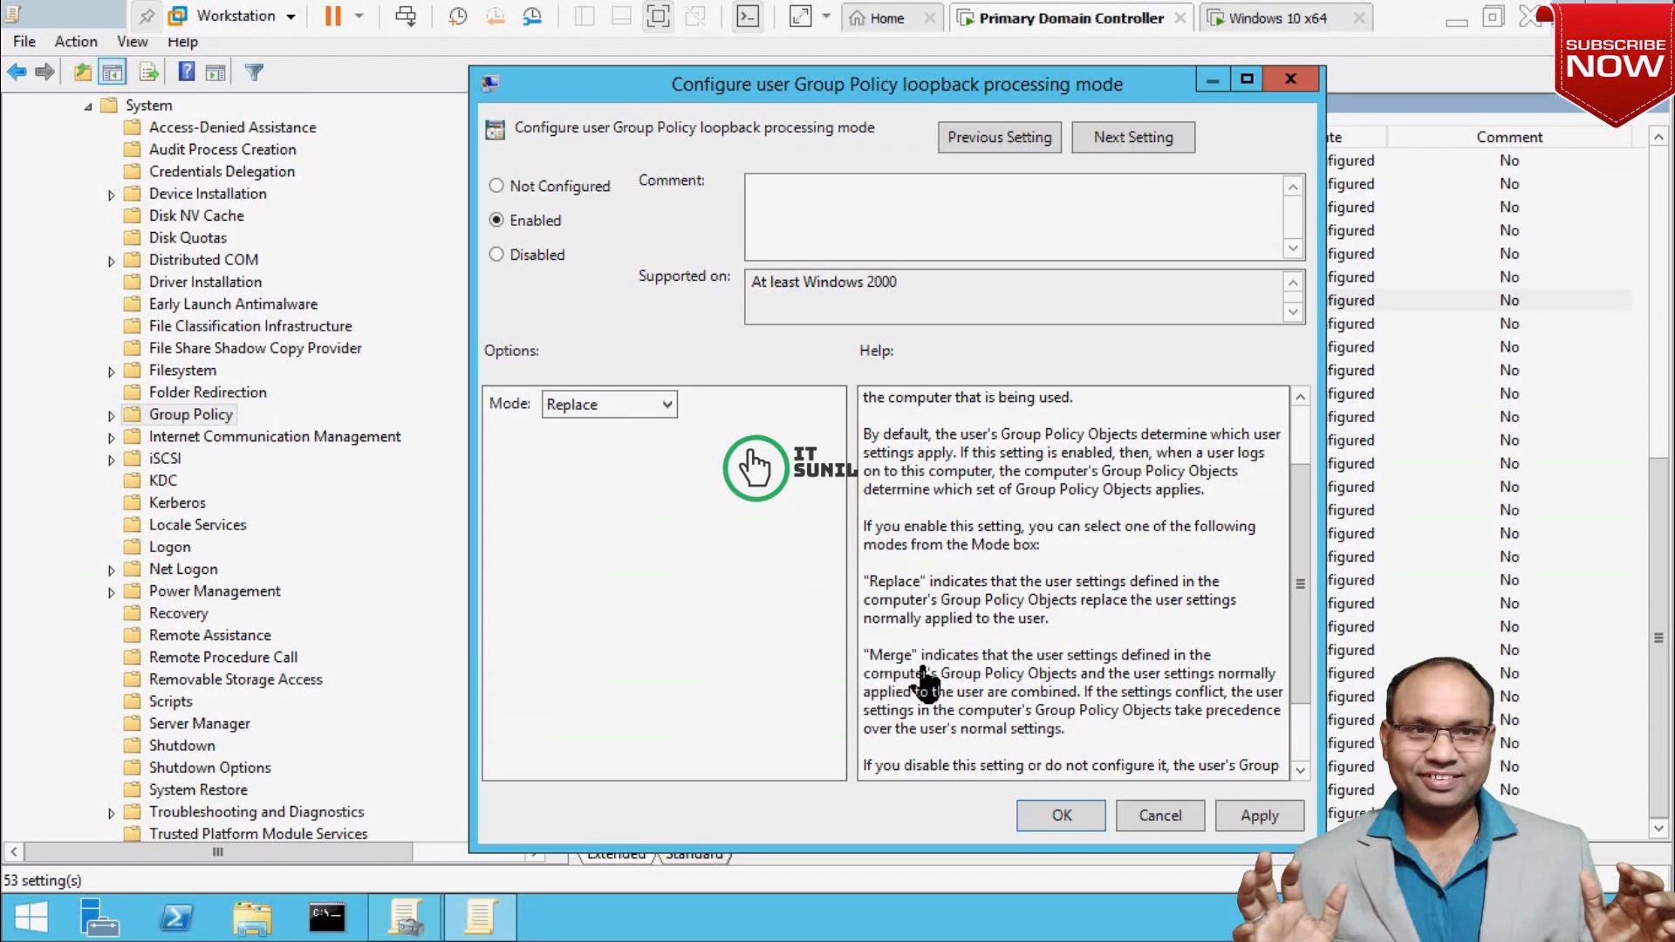
pyautogui.click(668, 405)
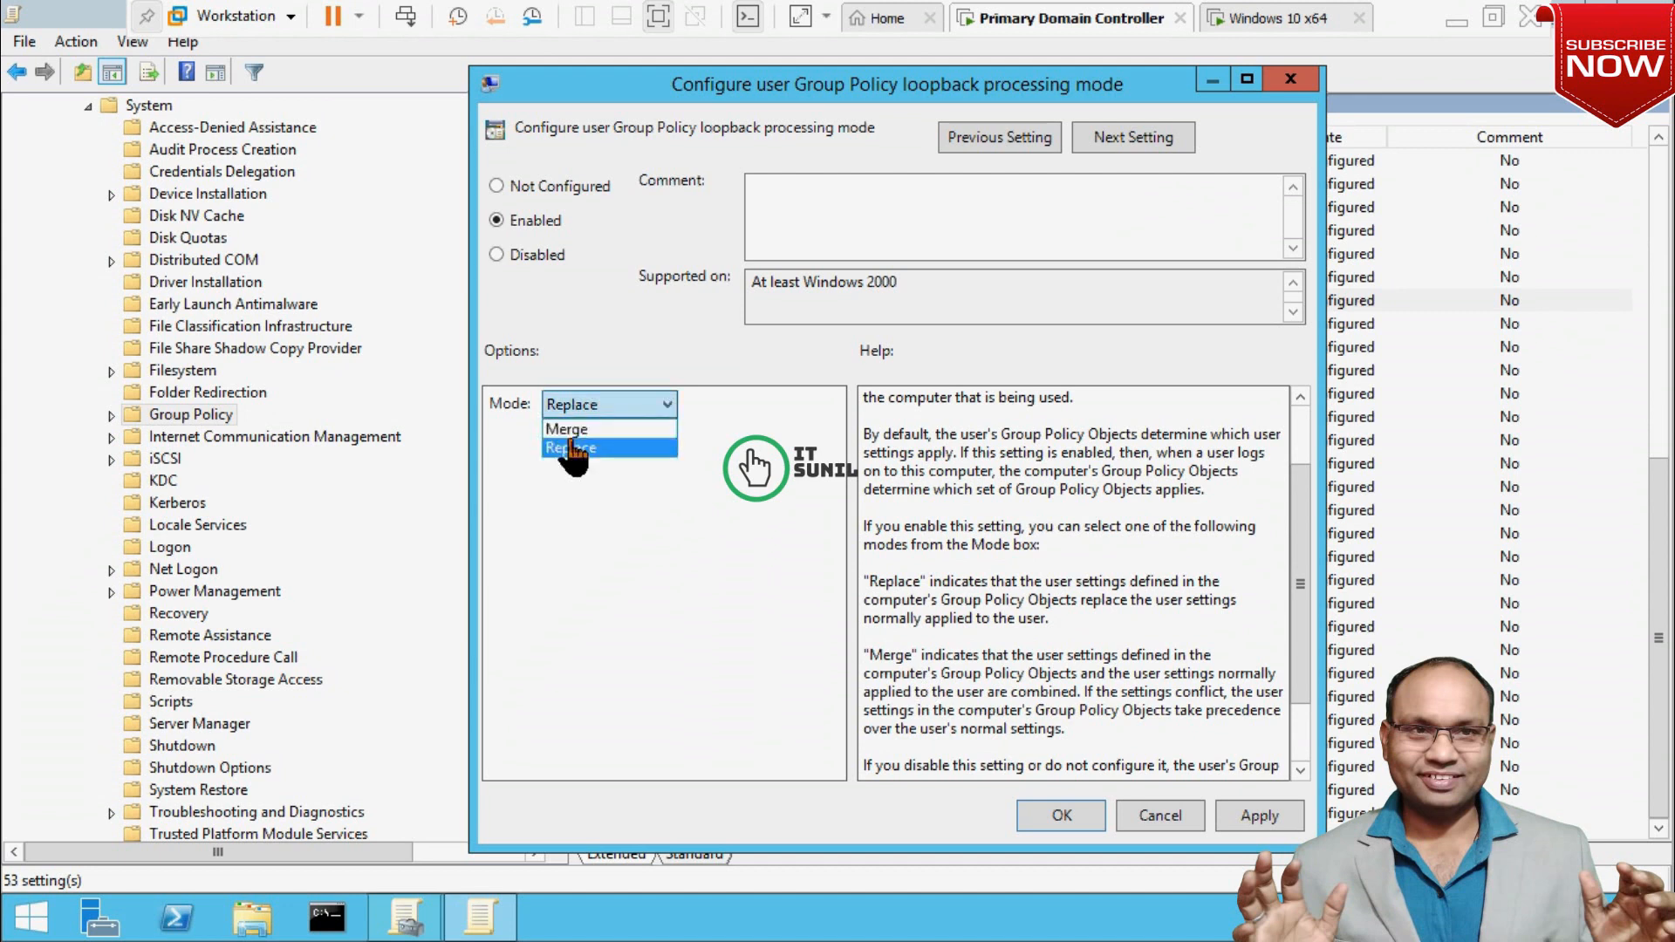
pyautogui.click(1049, 662)
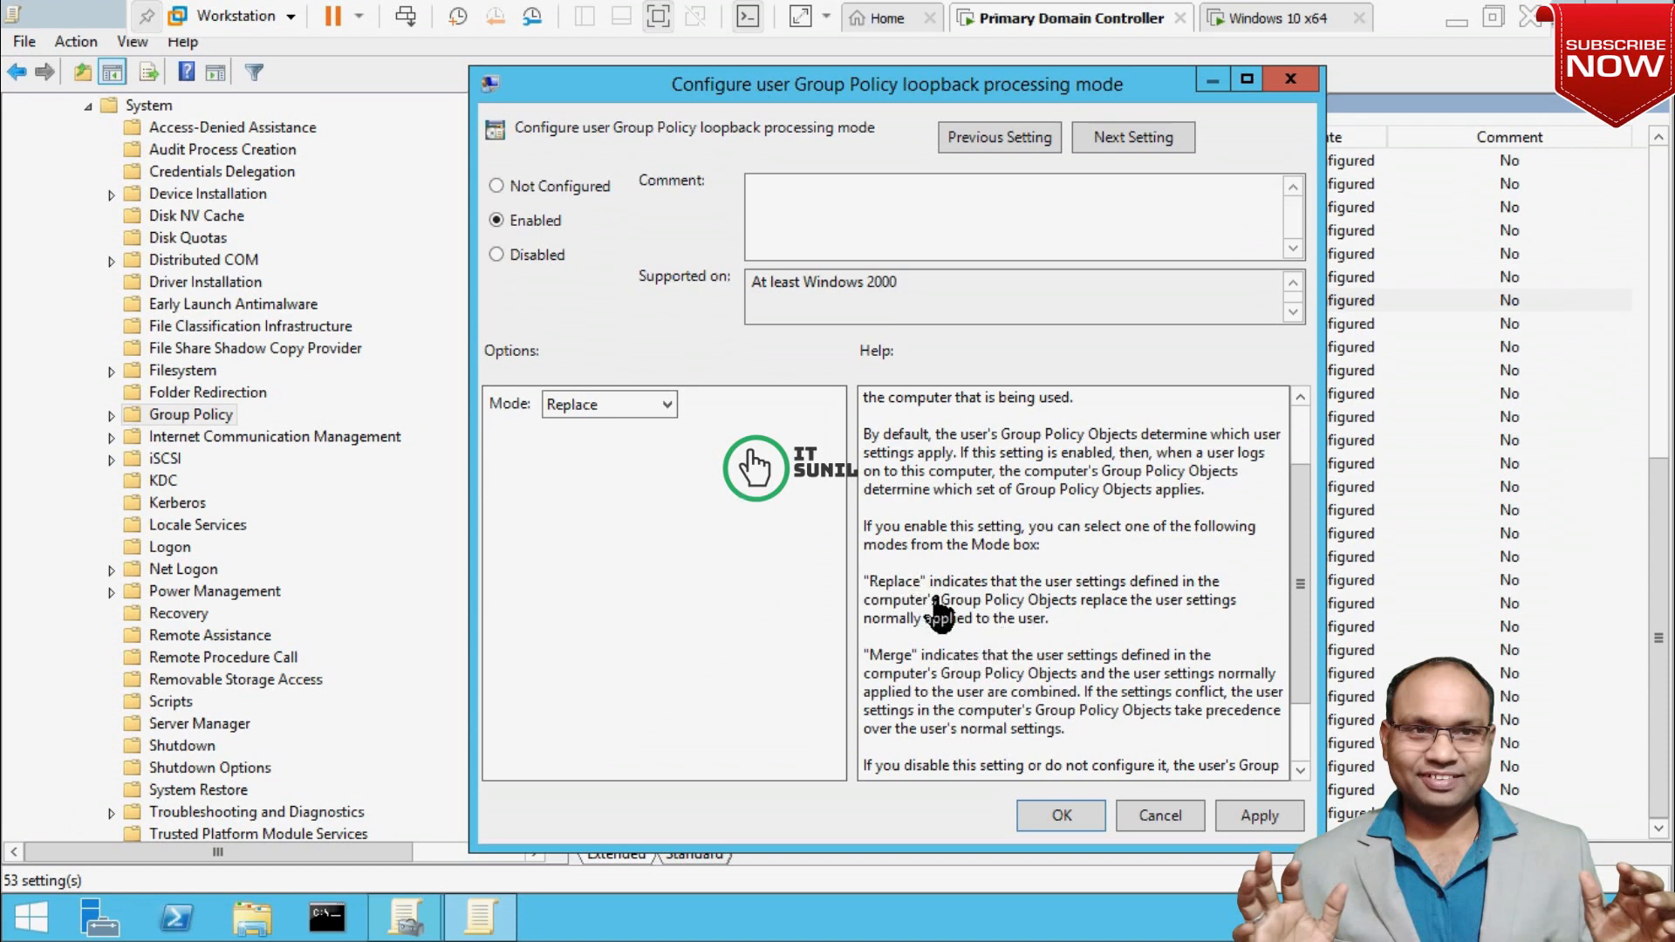
pyautogui.moveTo(856, 580); pyautogui.dragTo(839, 650)
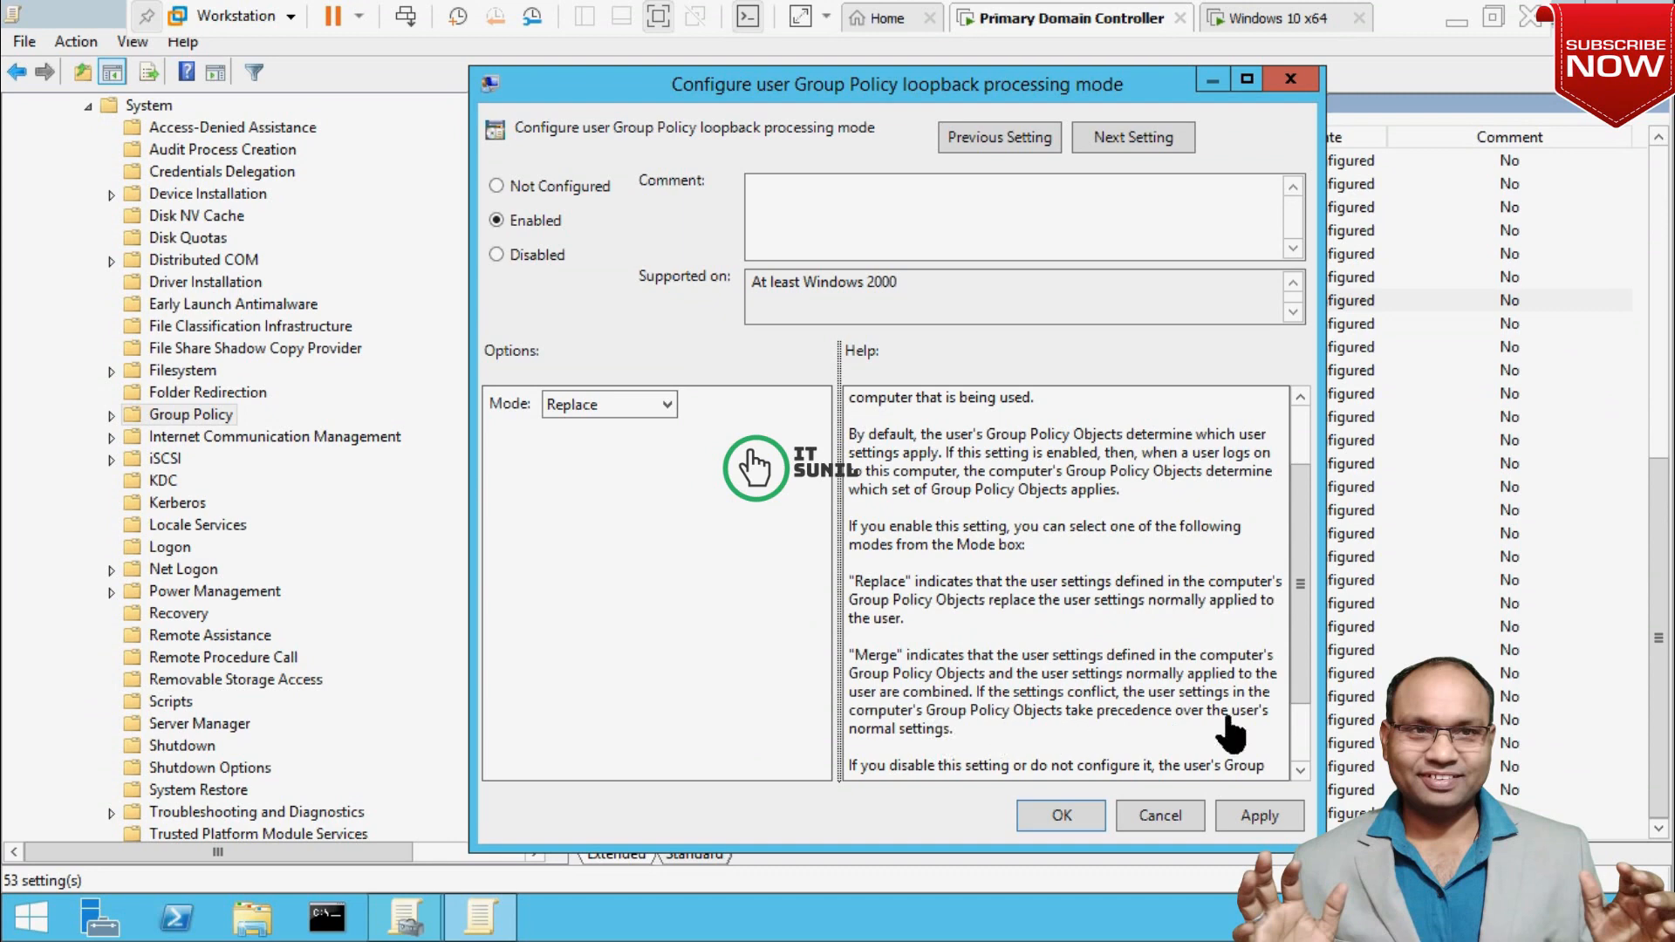
pyautogui.scroll(-2, 1300, 766)
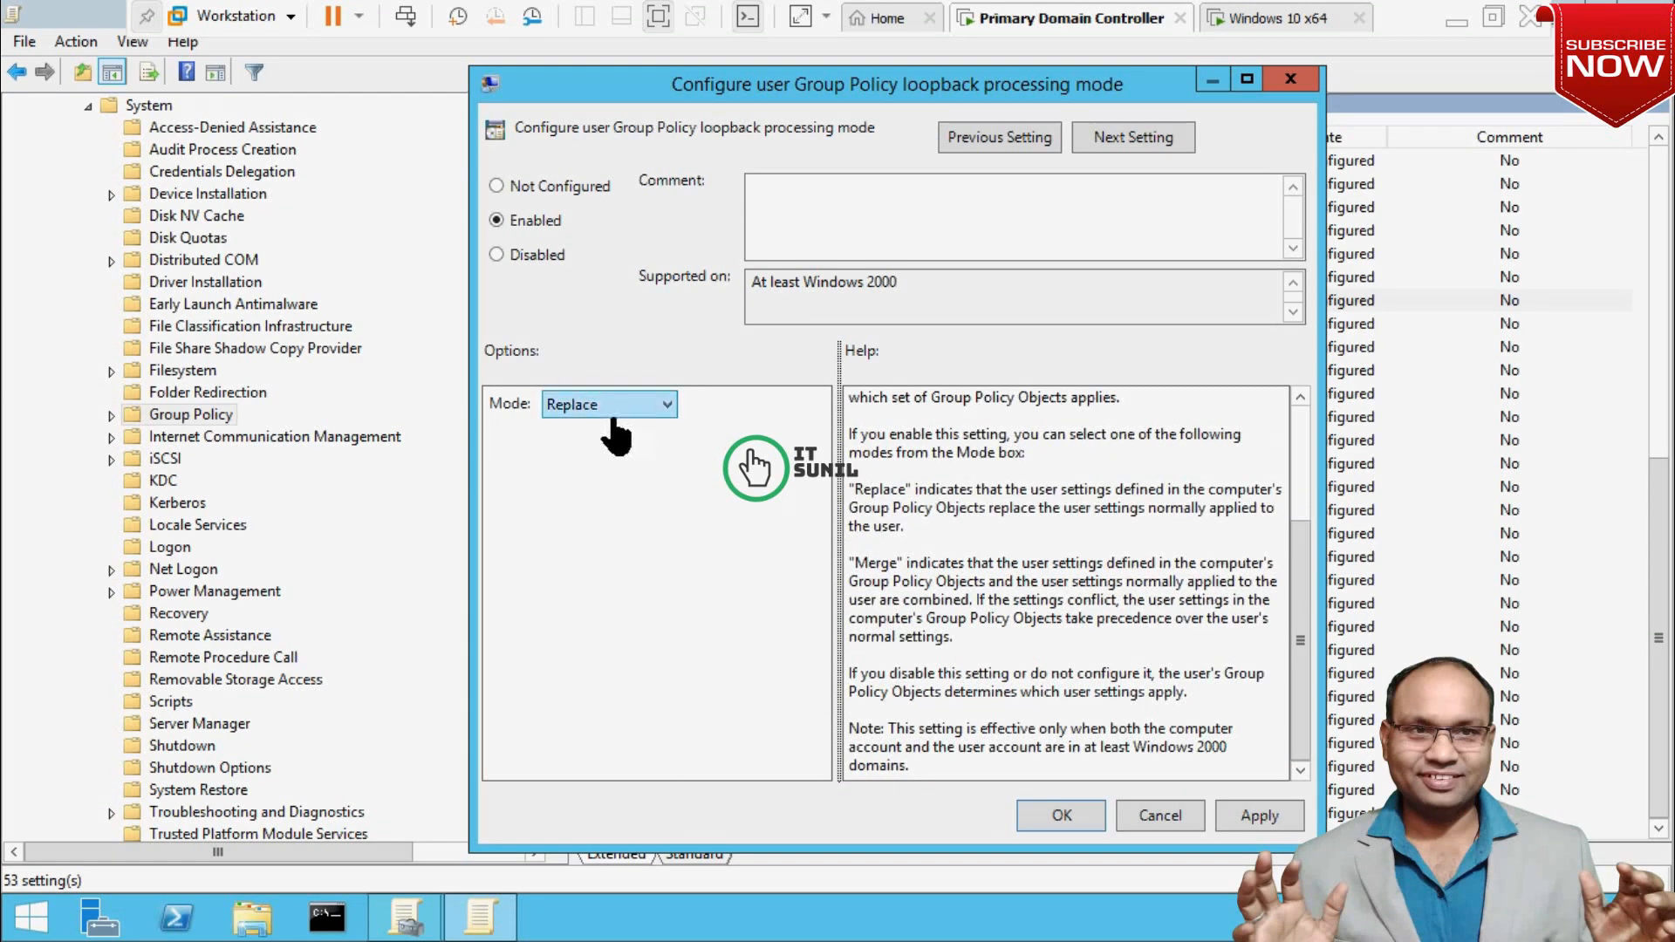
pyautogui.click(1259, 816)
pyautogui.click(1060, 816)
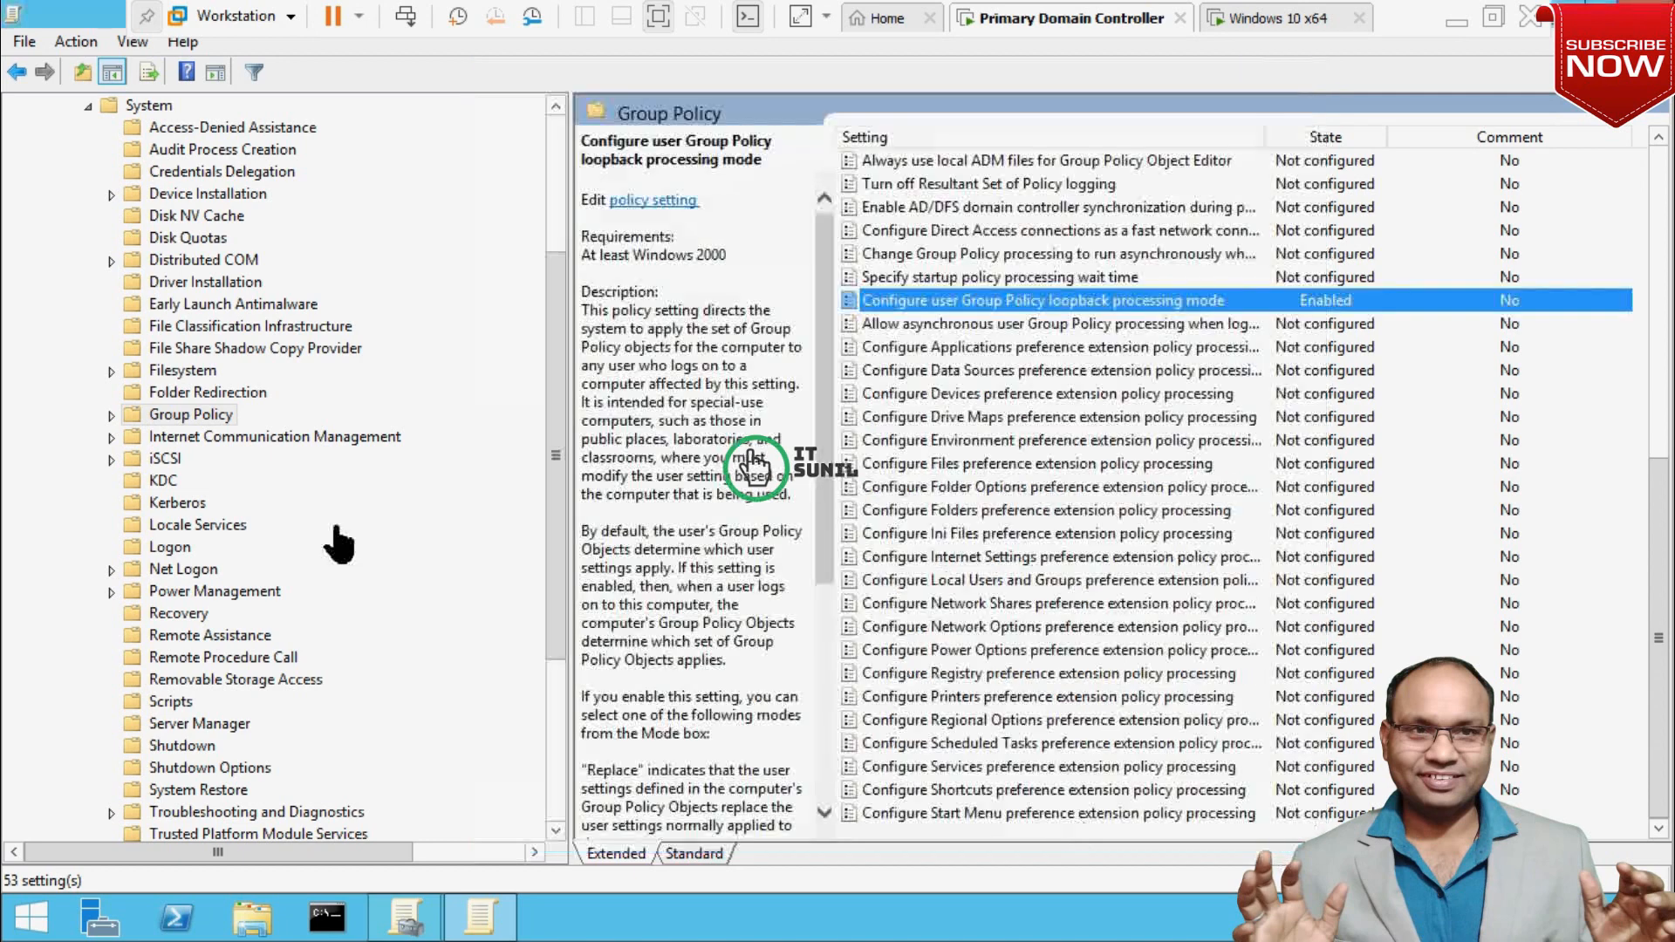
# Navigate computer-side Windows Components > Remote Desktop Services > Session Host > Device and Resource Redirection.
pyautogui.click(110, 415)
pyautogui.scroll(5, 119, 480)
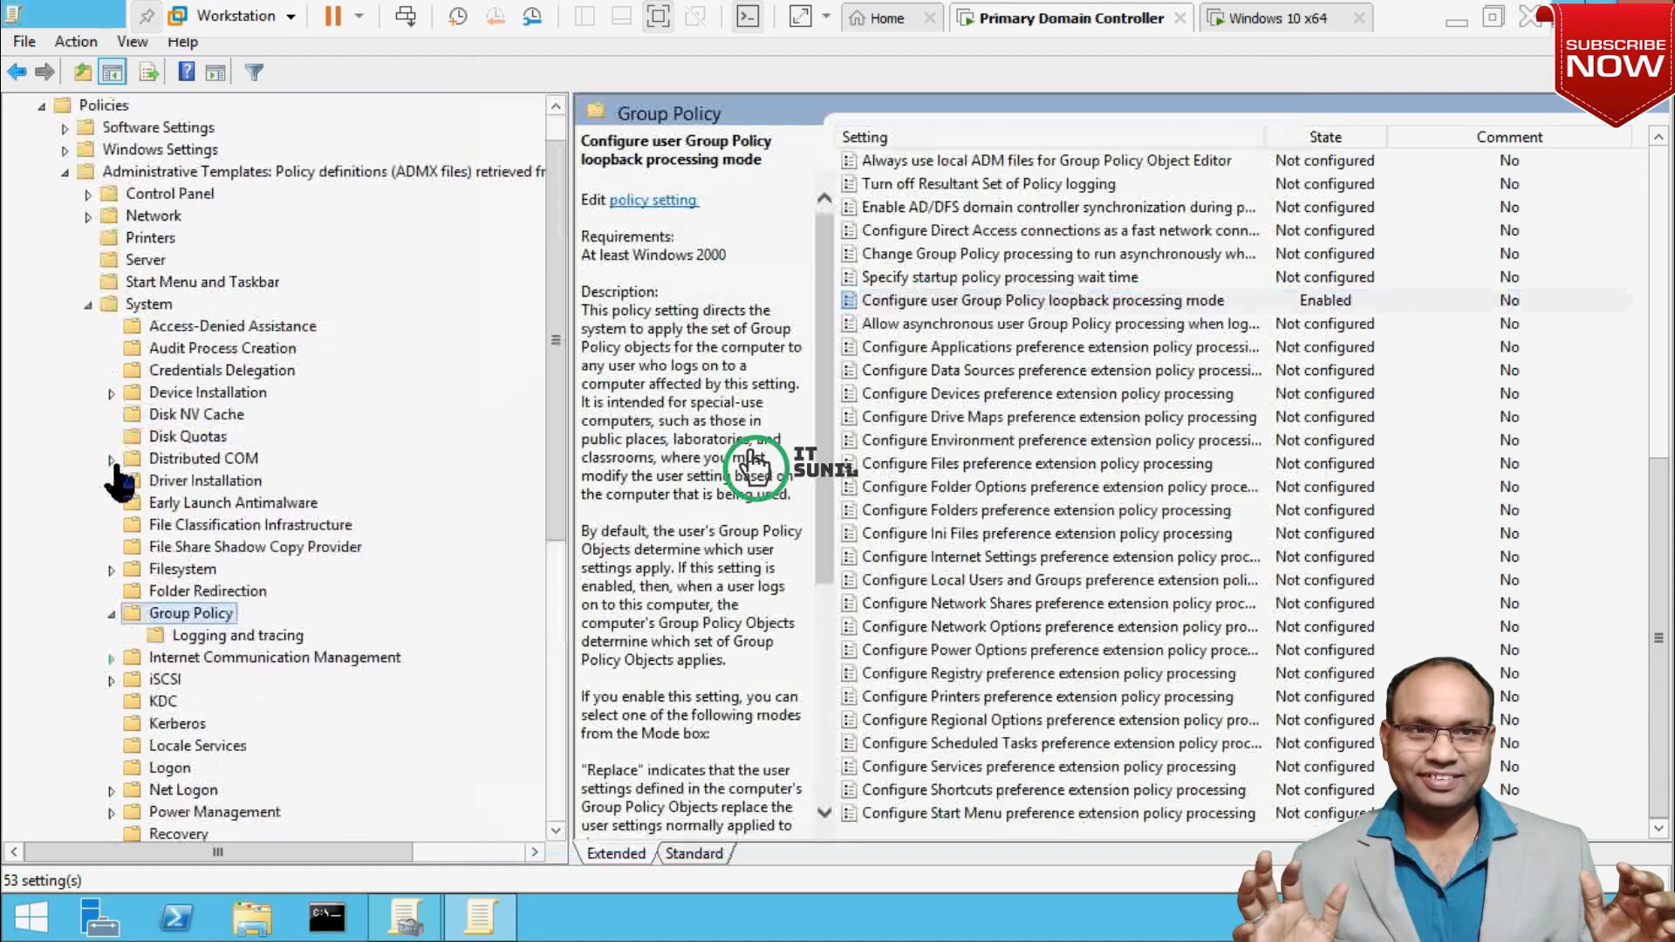
pyautogui.click(87, 349)
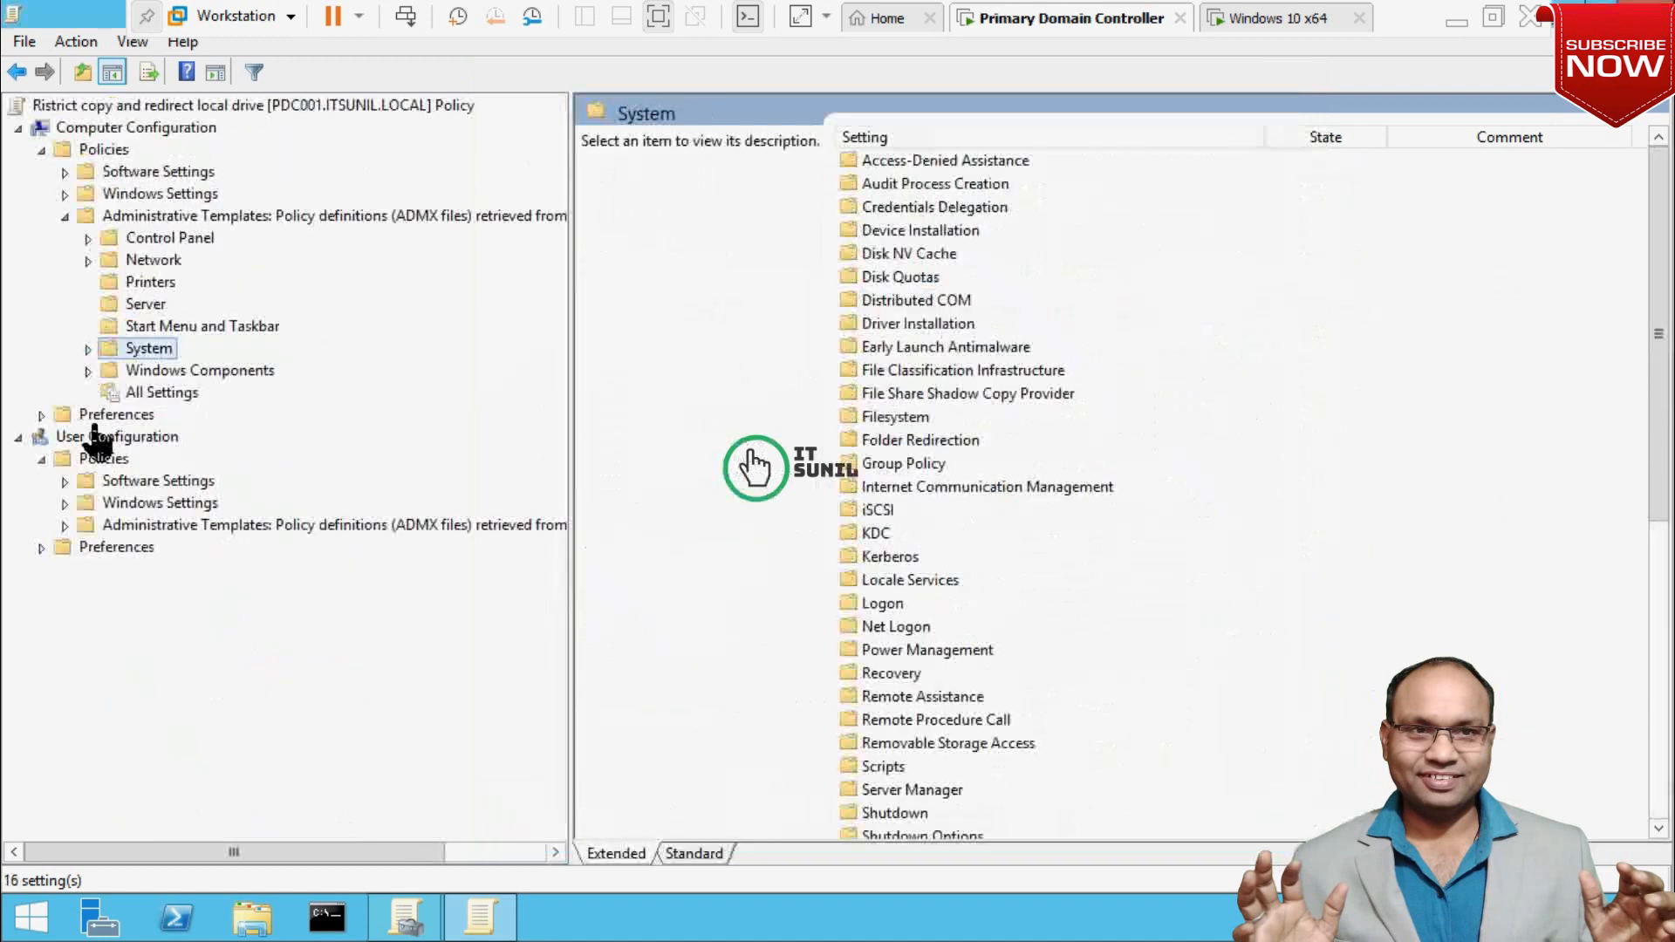
pyautogui.click(88, 369)
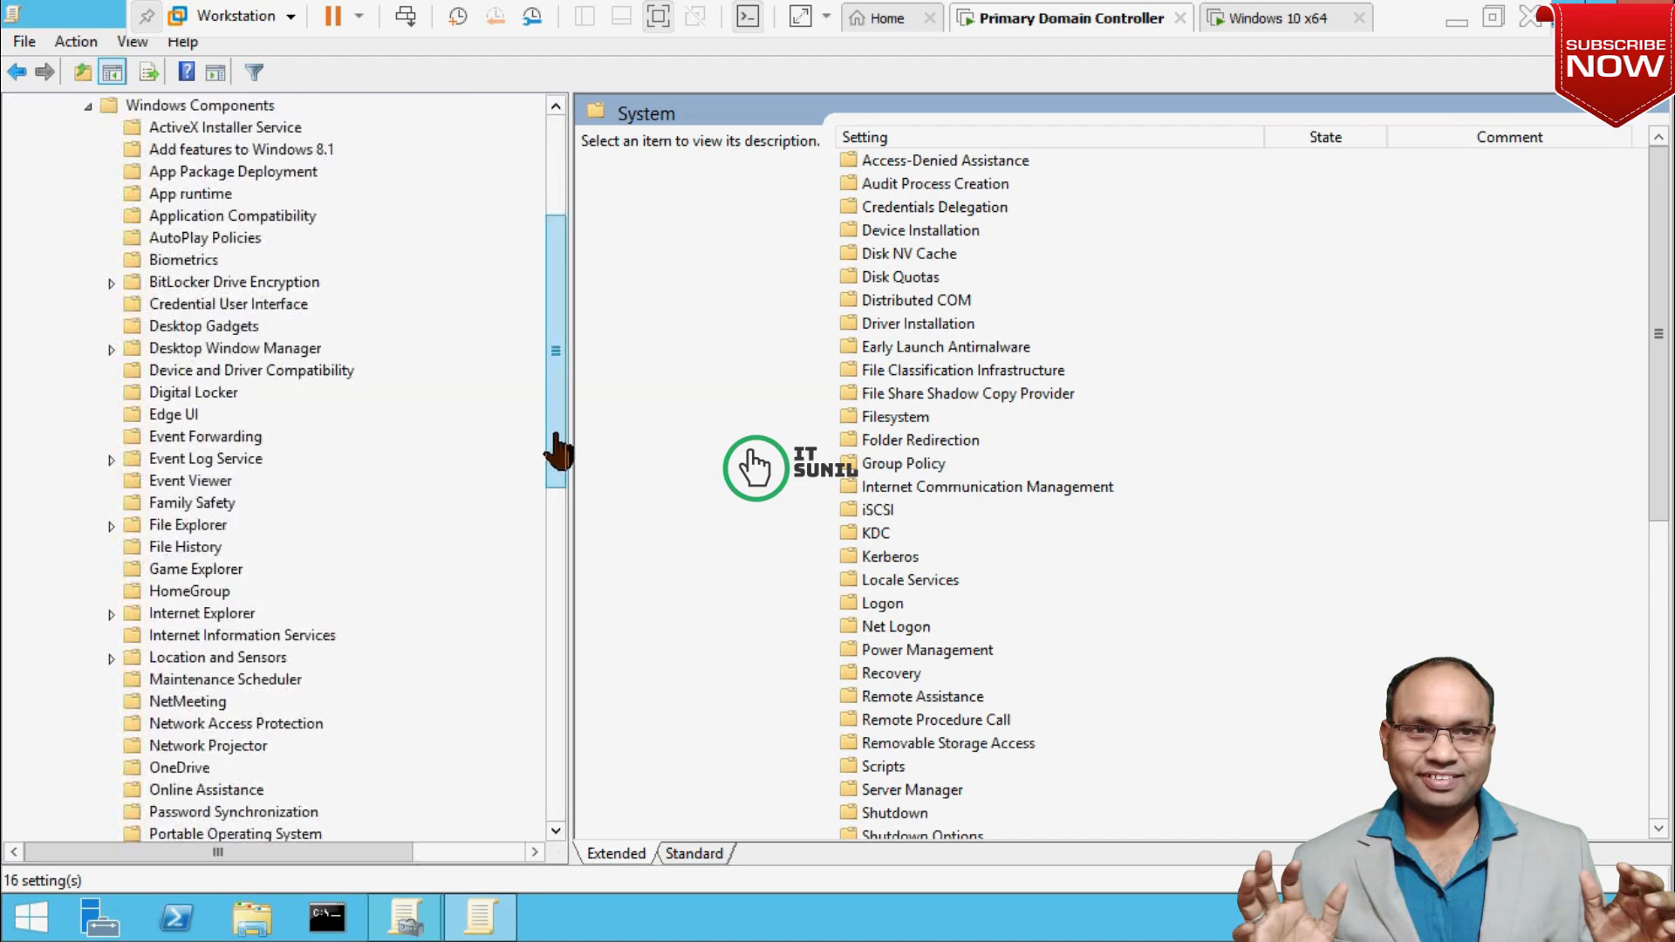
pyautogui.moveTo(556, 451); pyautogui.dragTo(553, 546)
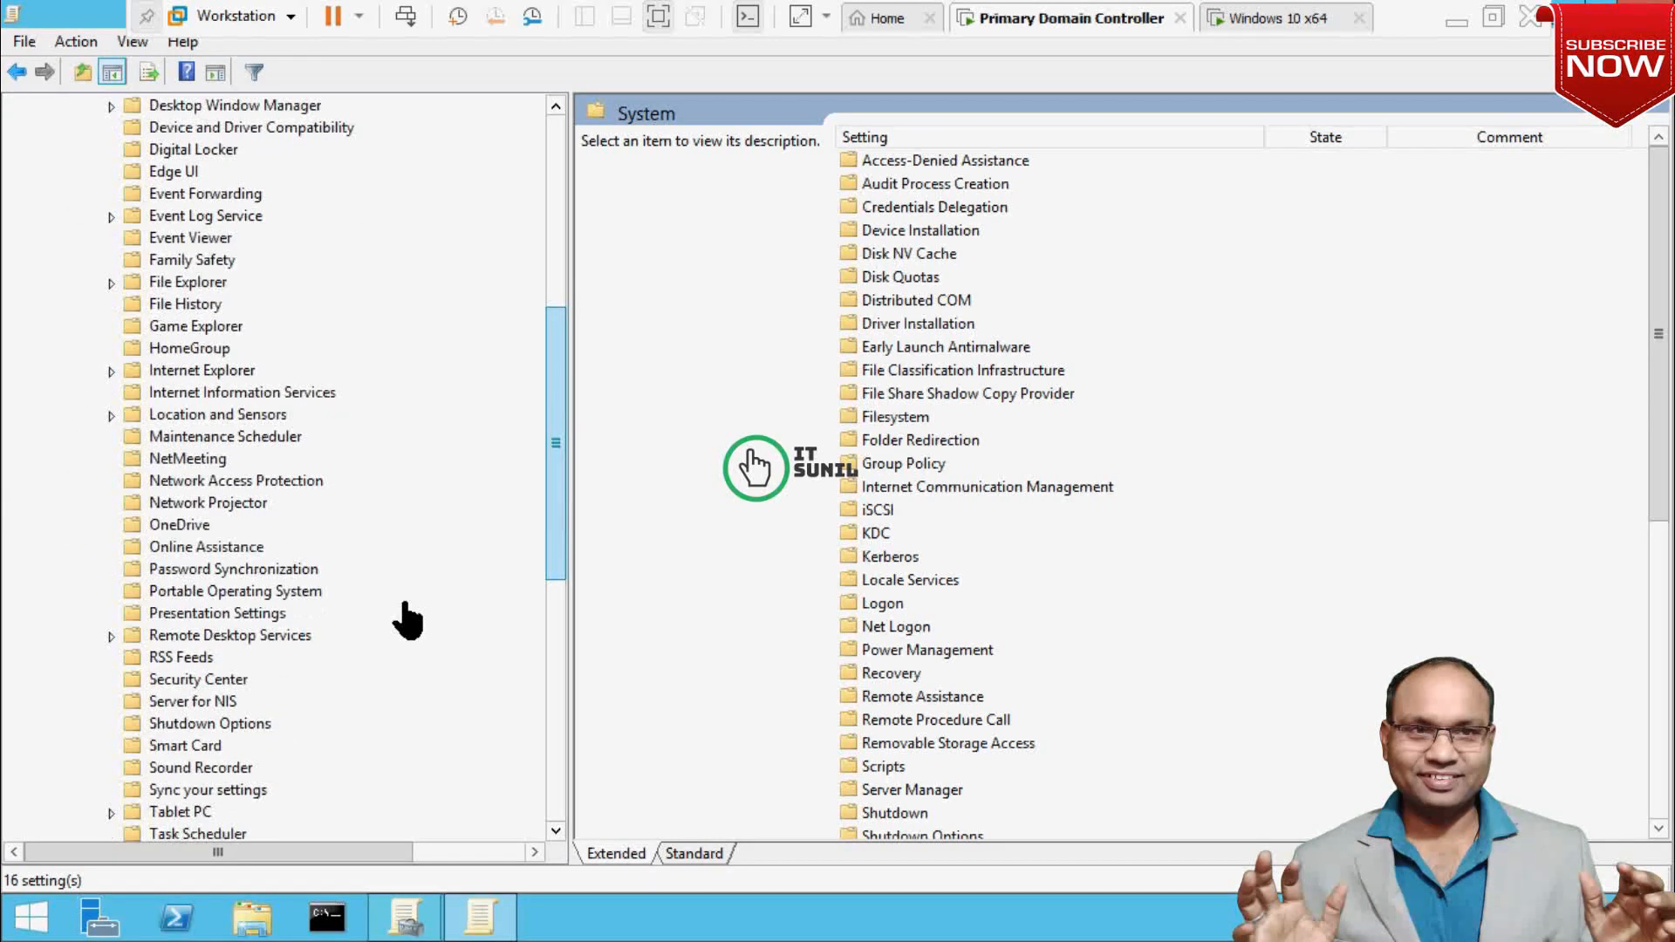
pyautogui.click(245, 638)
pyautogui.click(111, 636)
pyautogui.moveTo(556, 578); pyautogui.dragTo(552, 628)
pyautogui.click(281, 482)
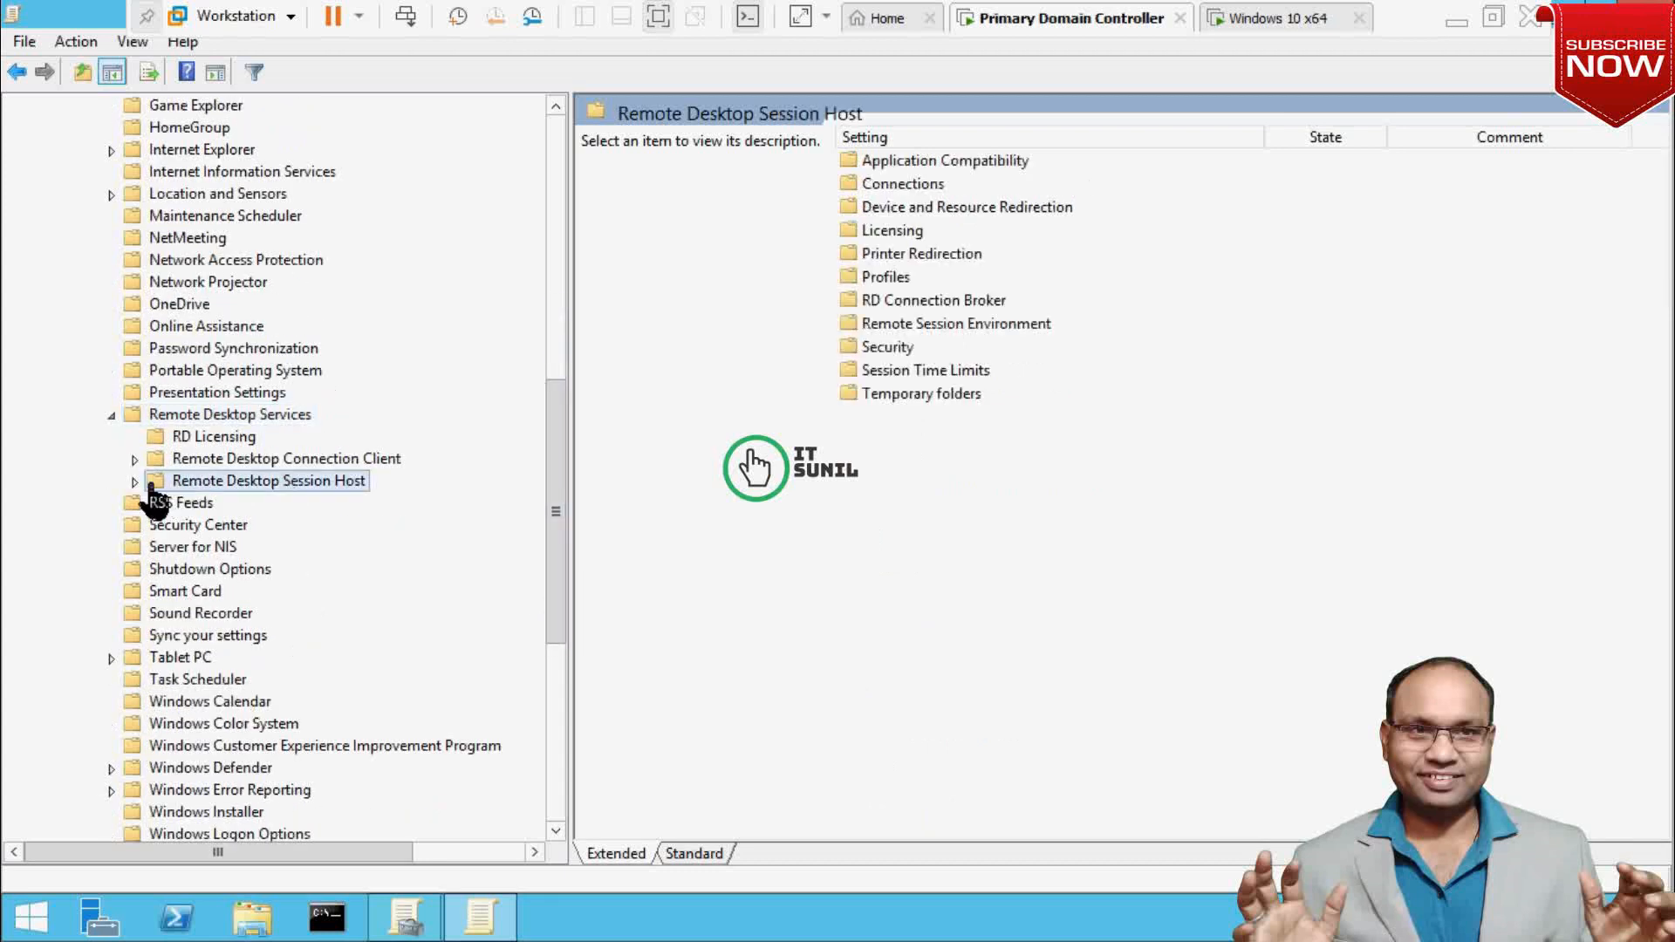
pyautogui.click(134, 481)
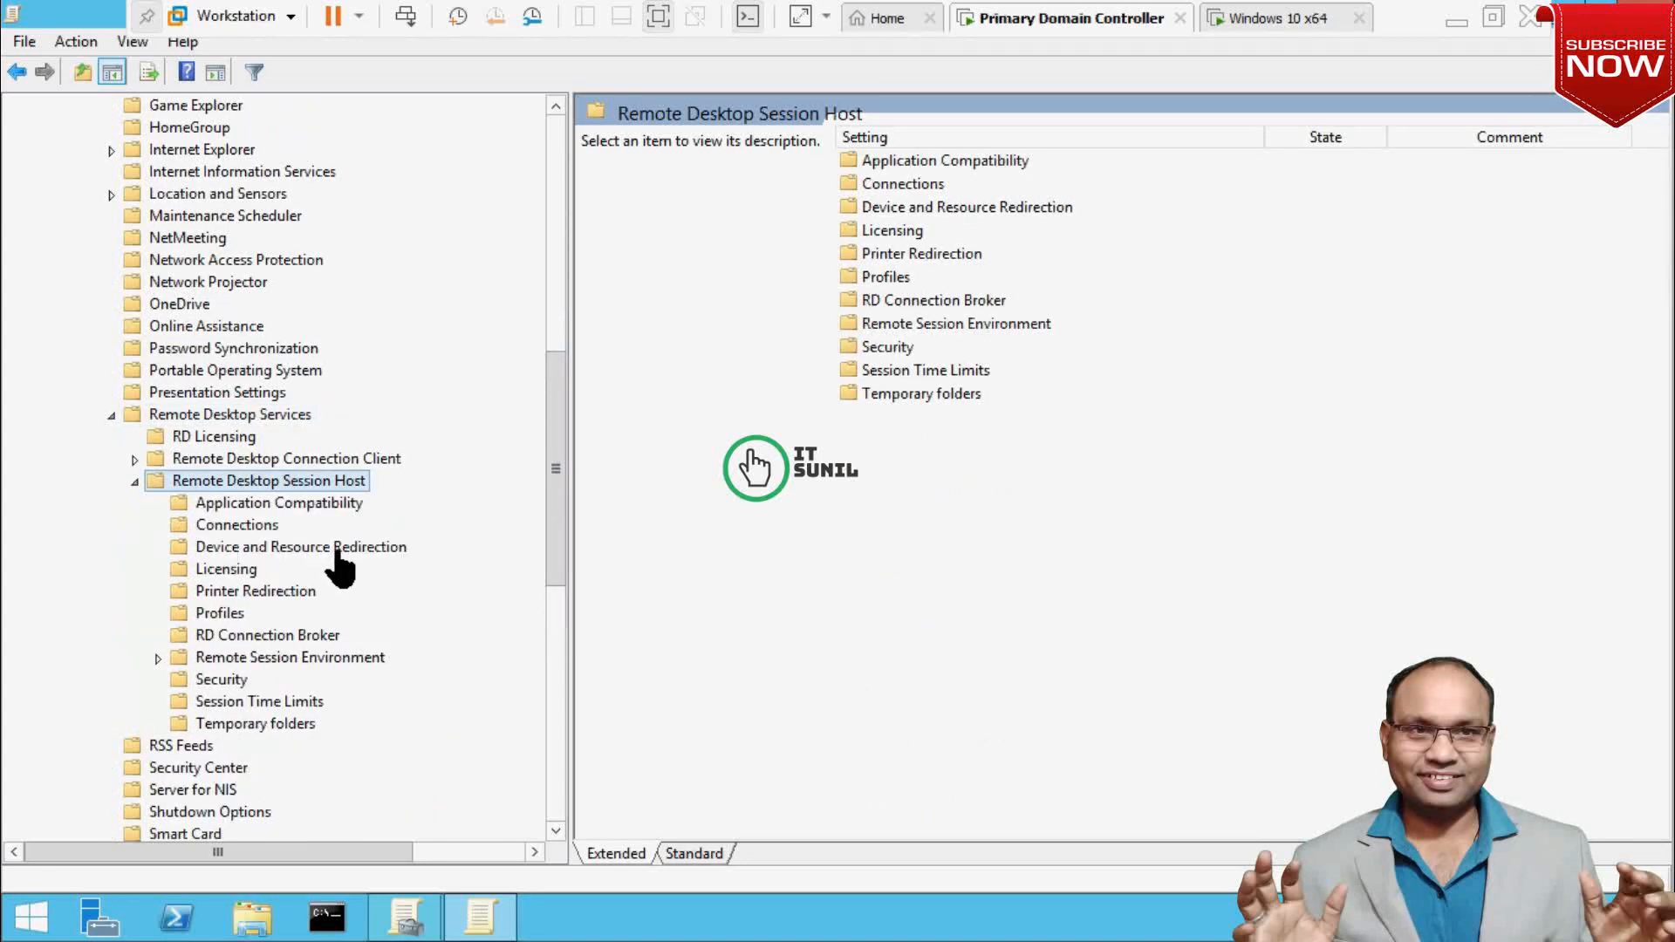
pyautogui.click(312, 551)
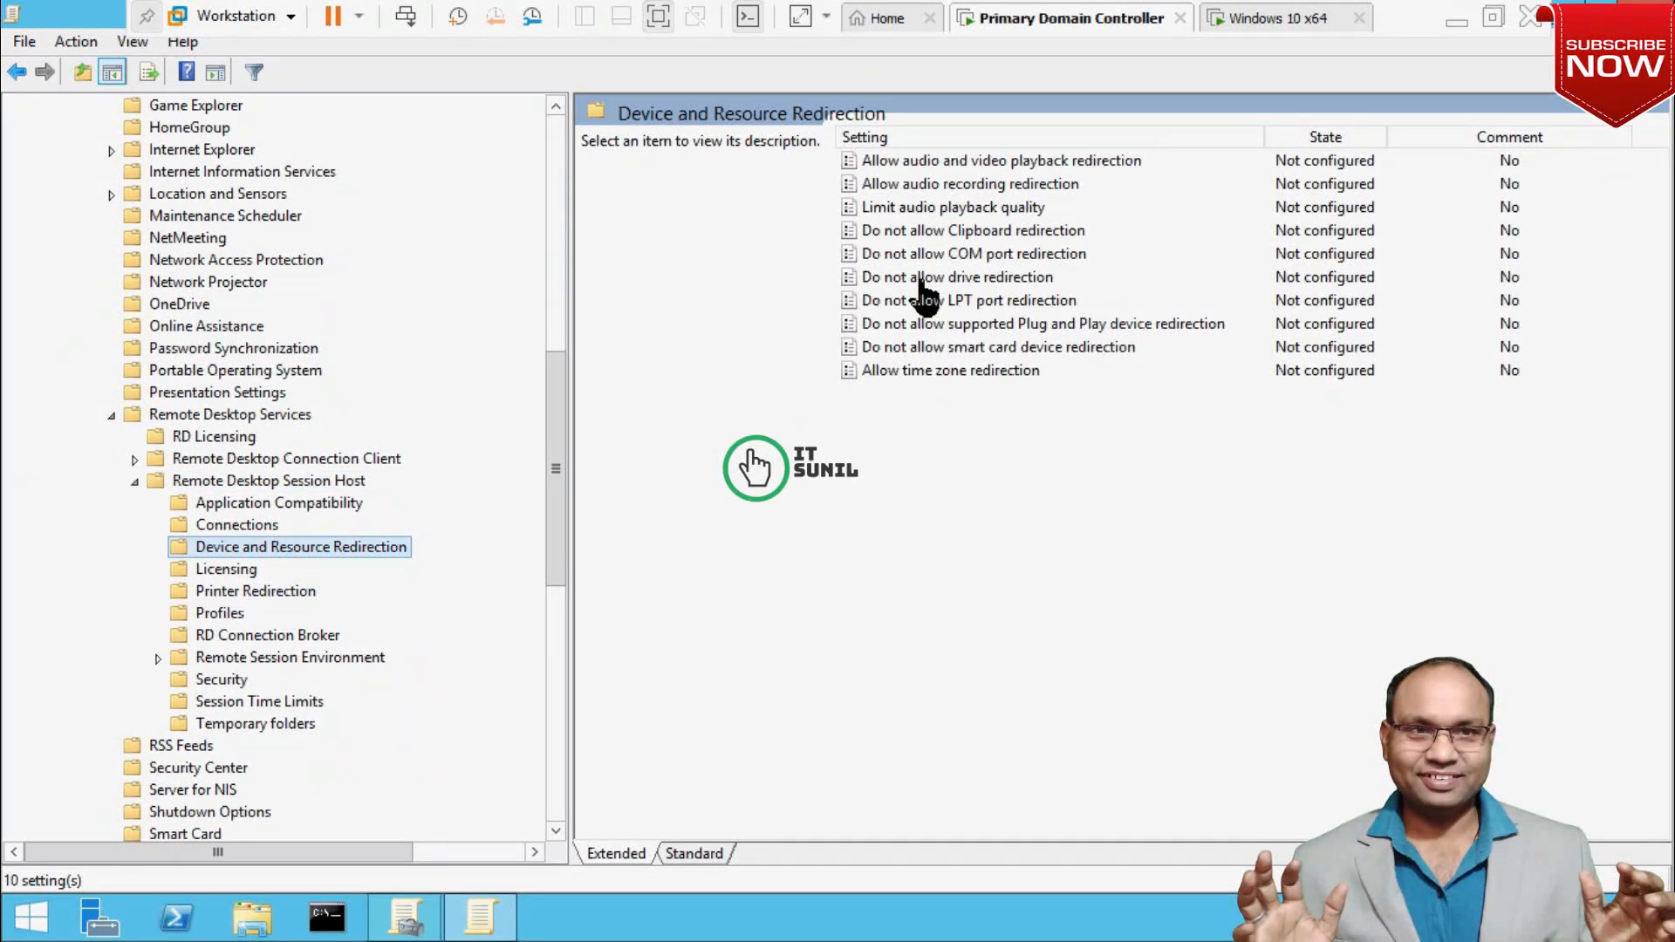
# Enable 'Do not allow drive redirection', apply it, and close the policy editor.
pyautogui.doubleClick(981, 277)
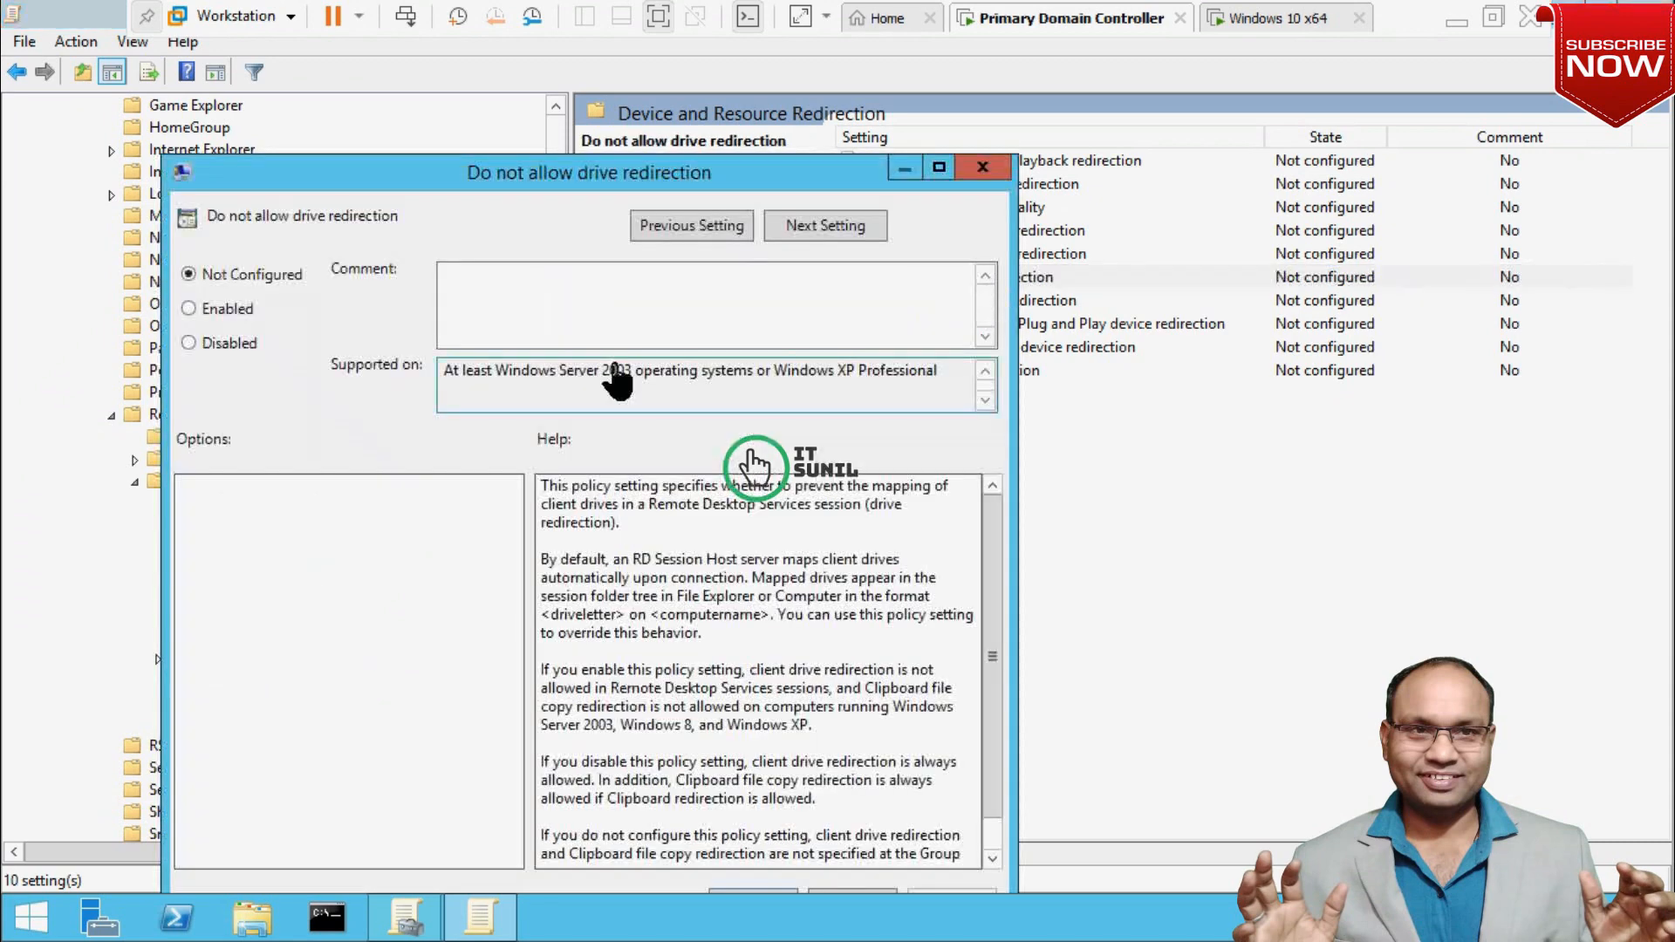
pyautogui.click(236, 308)
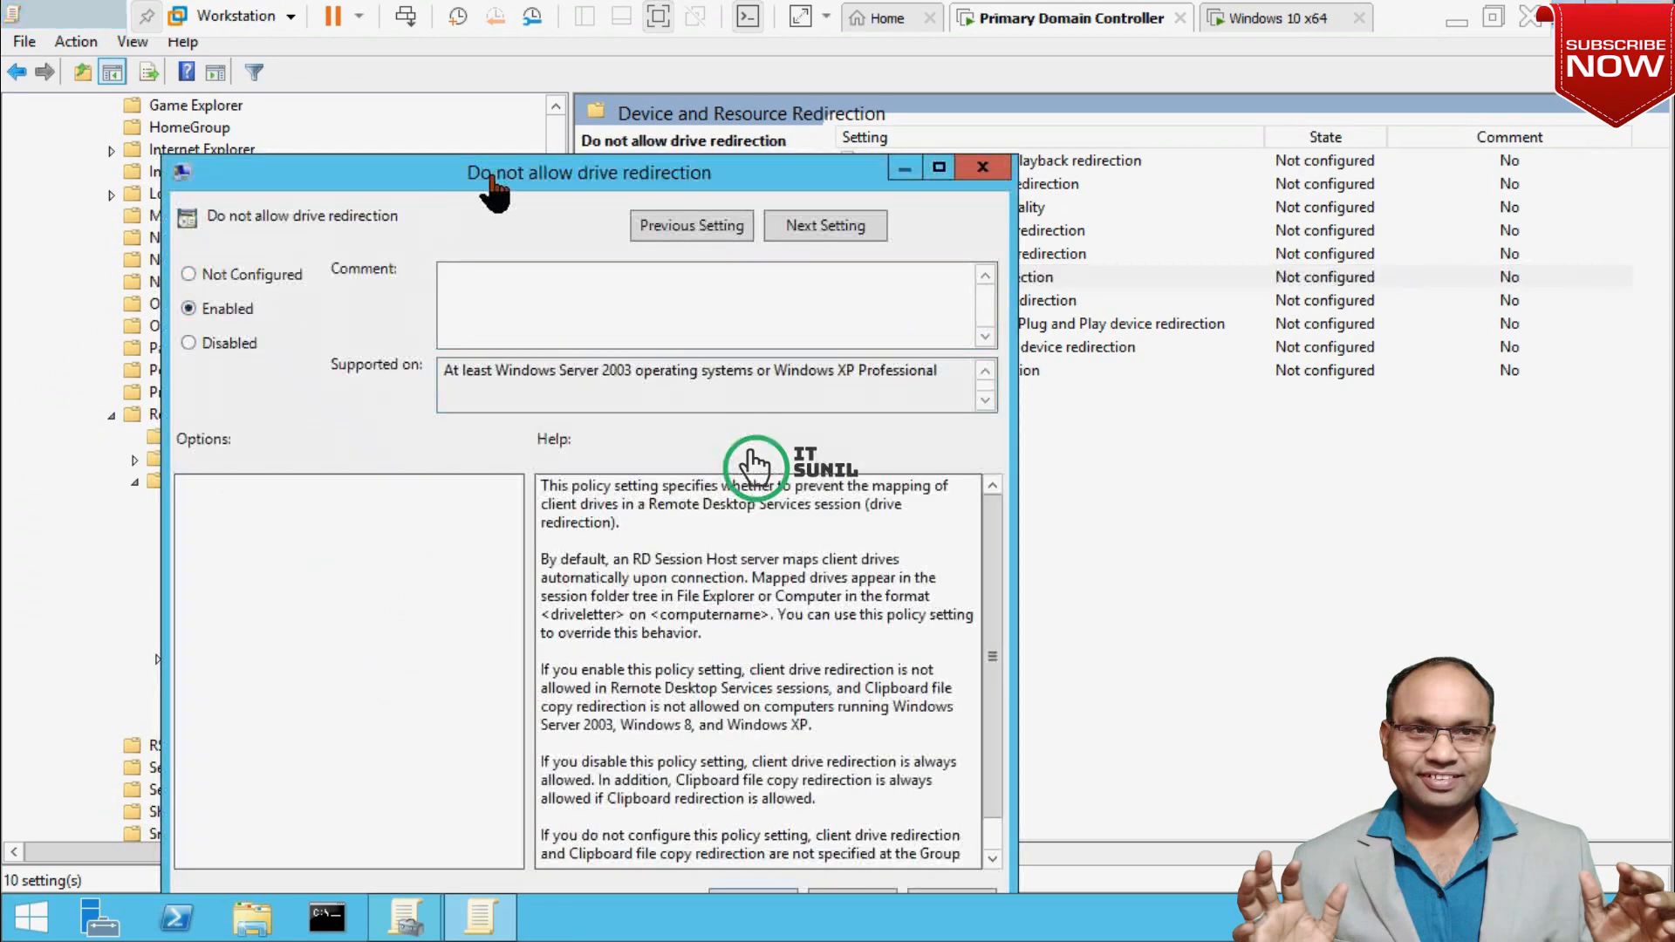
pyautogui.moveTo(495, 173); pyautogui.dragTo(520, 66)
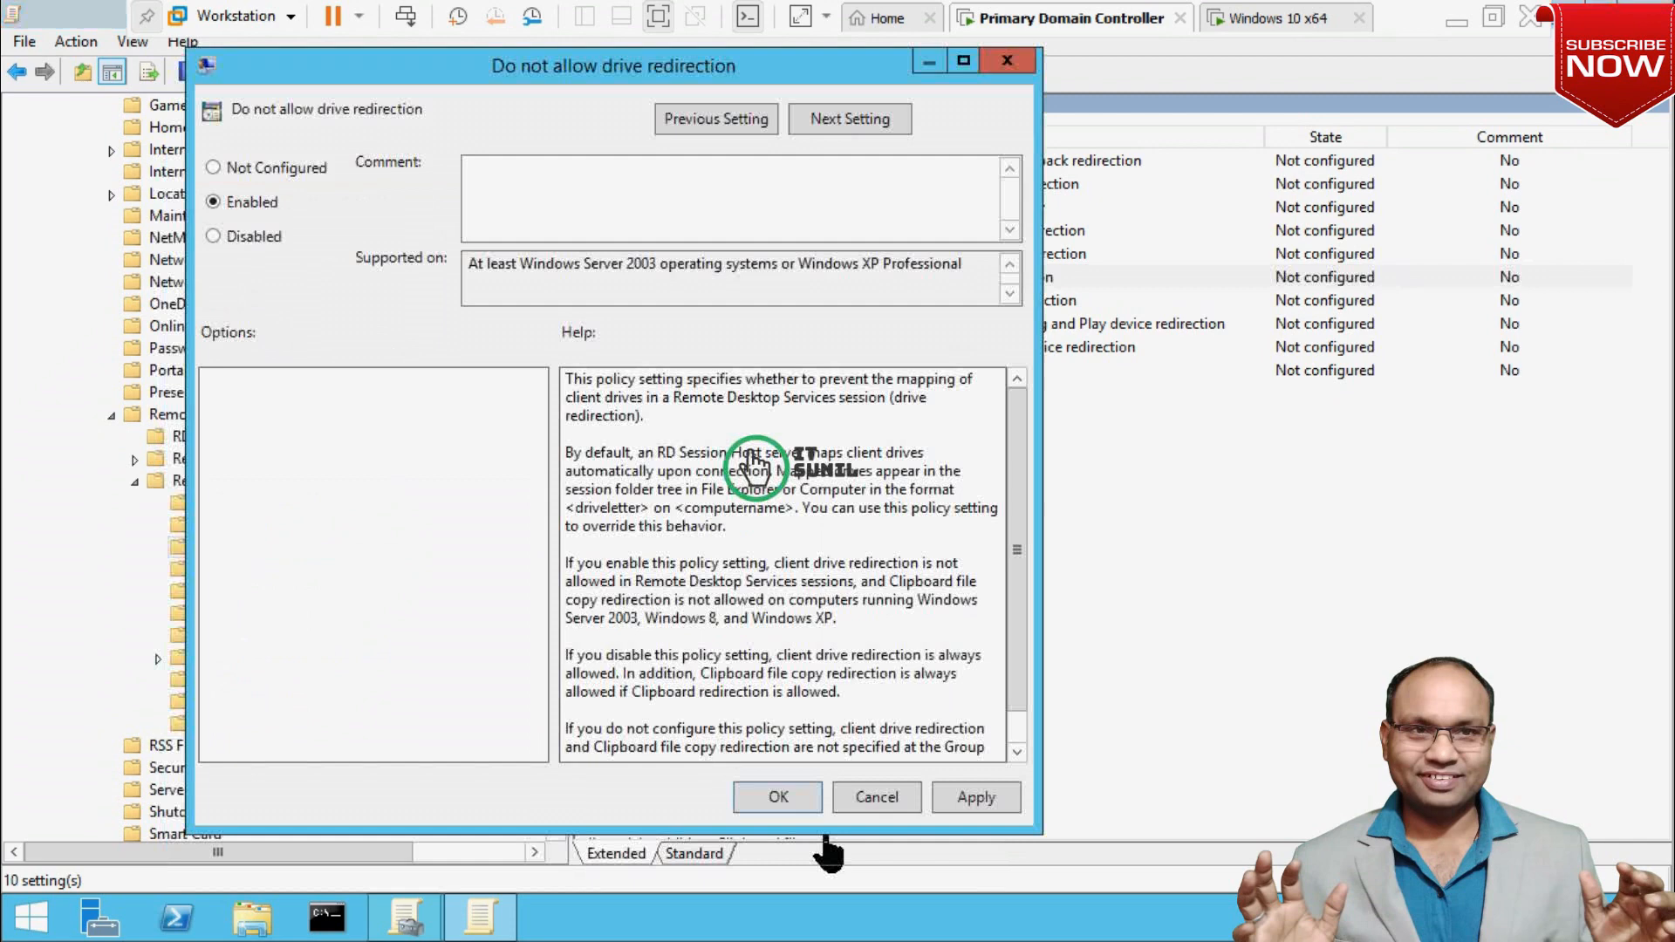
pyautogui.click(966, 801)
pyautogui.click(782, 799)
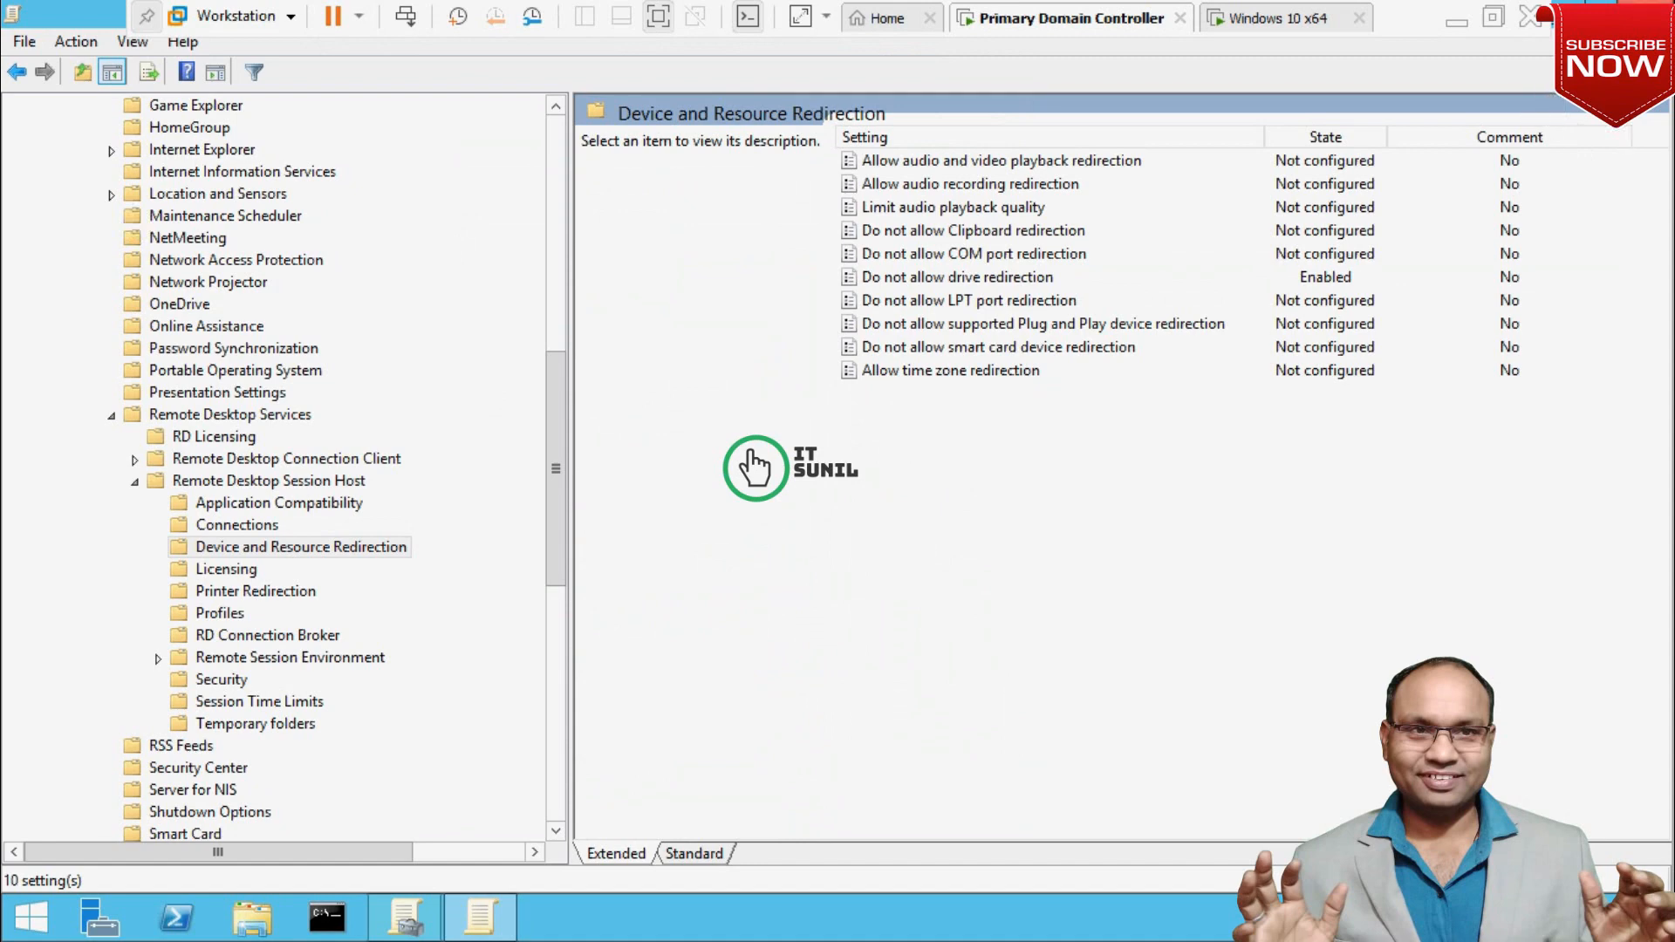
pyautogui.click(1647, 9)
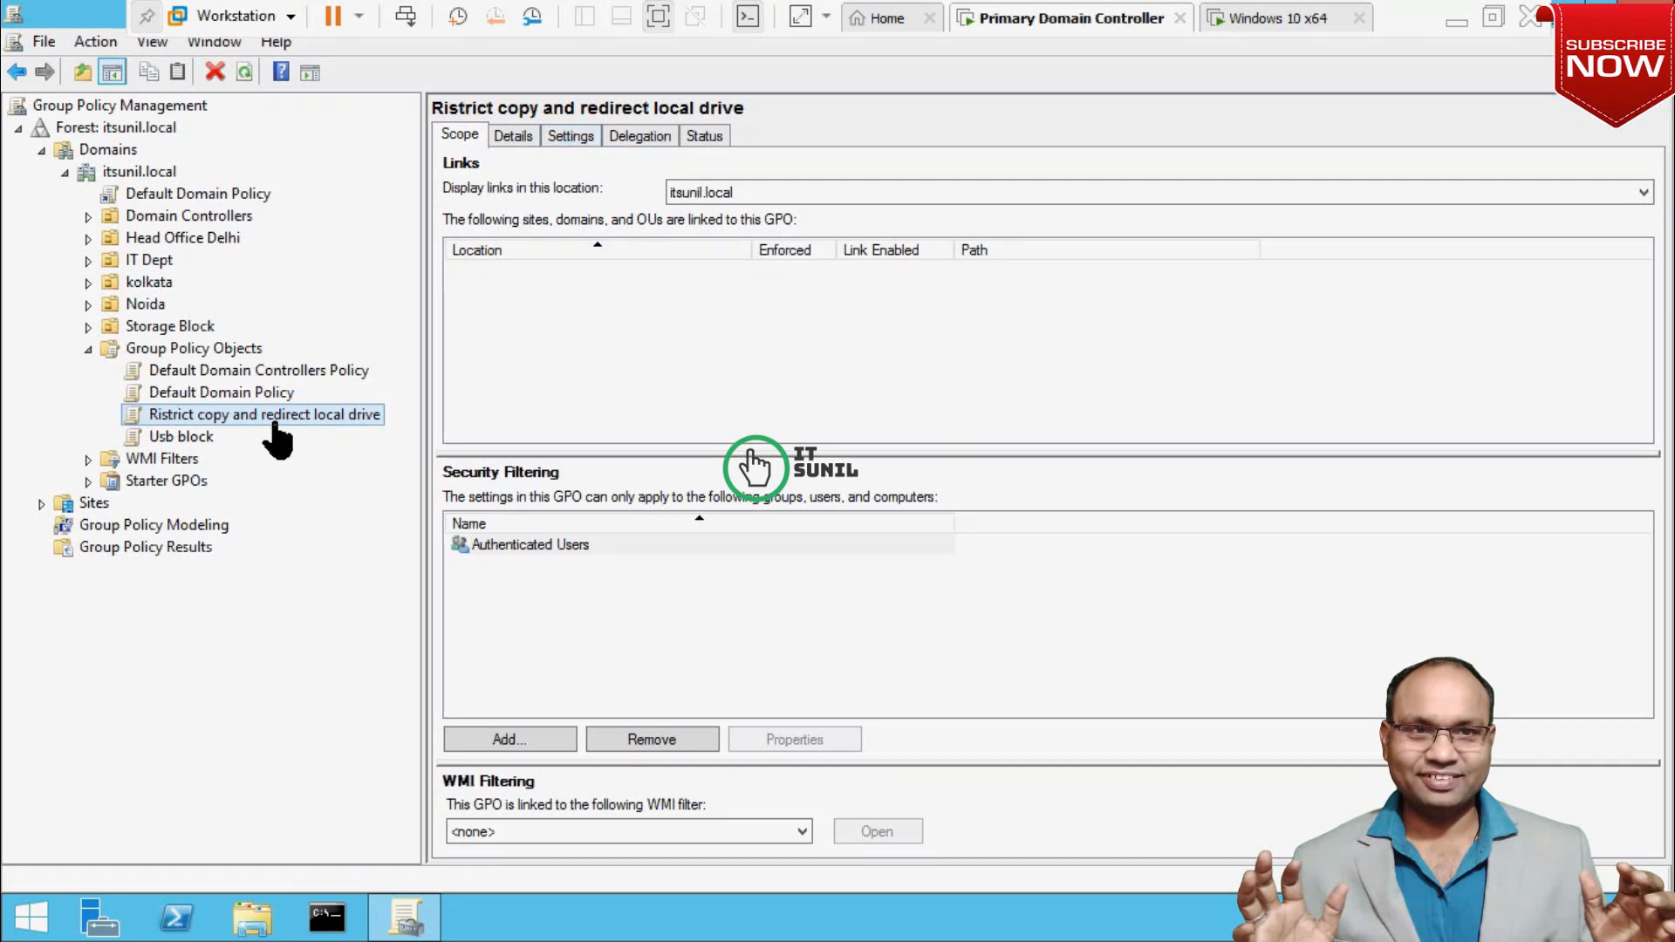
# Review the GPO's fully expanded settings report, then select the Domain Controllers container.
pyautogui.click(576, 138)
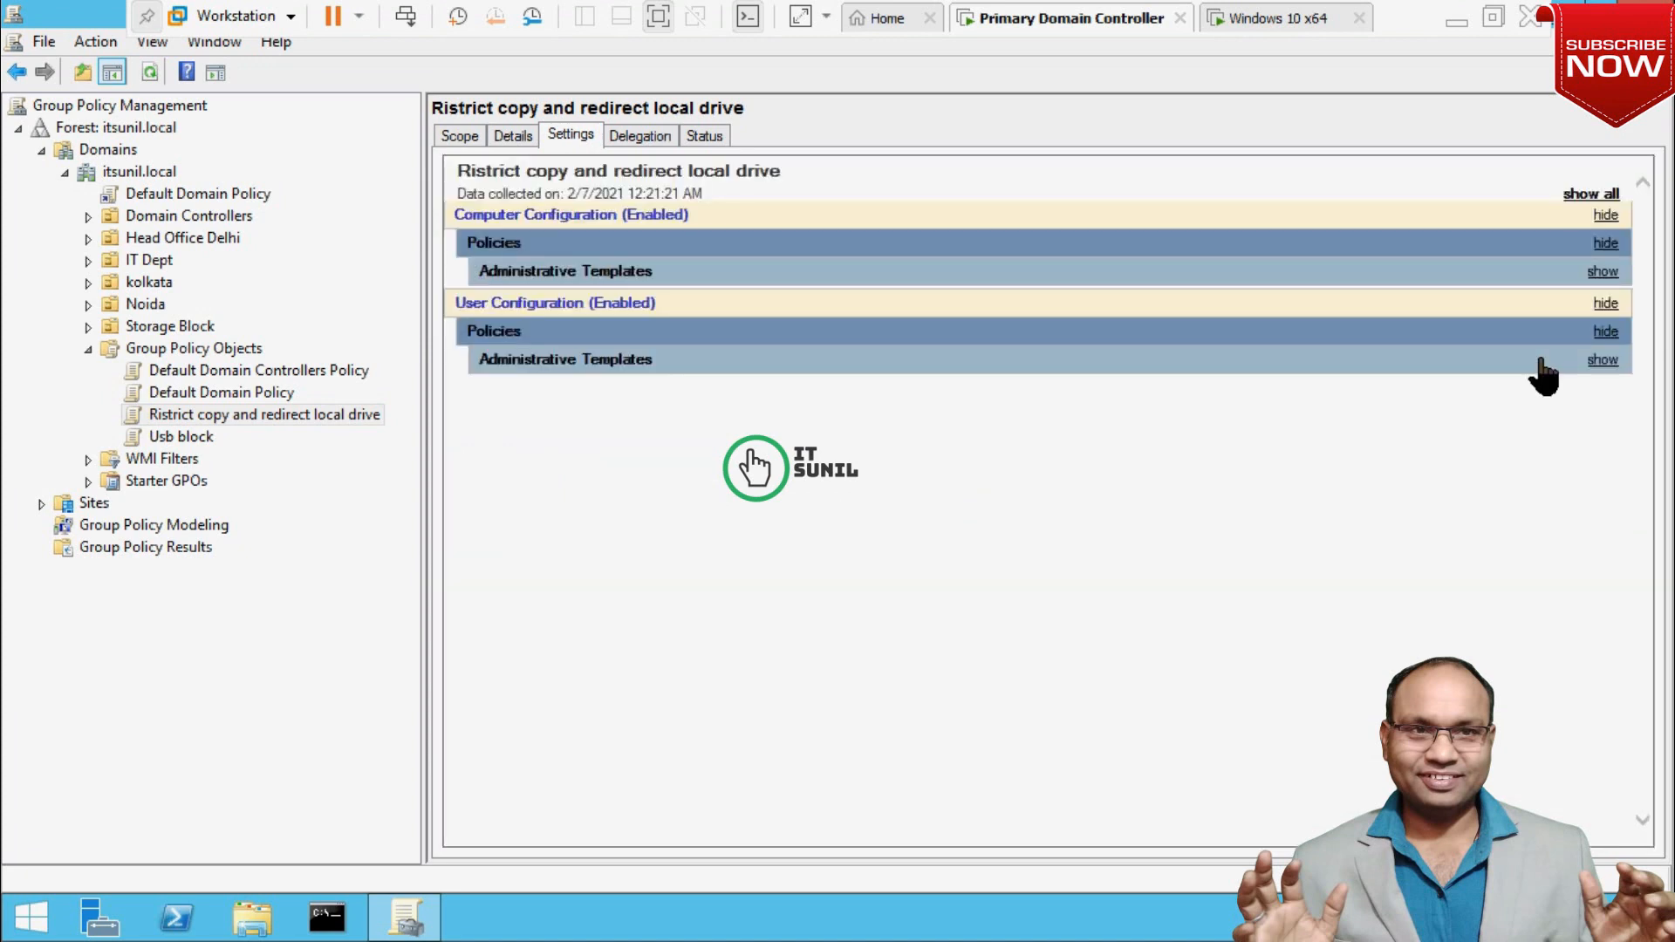
pyautogui.click(1587, 196)
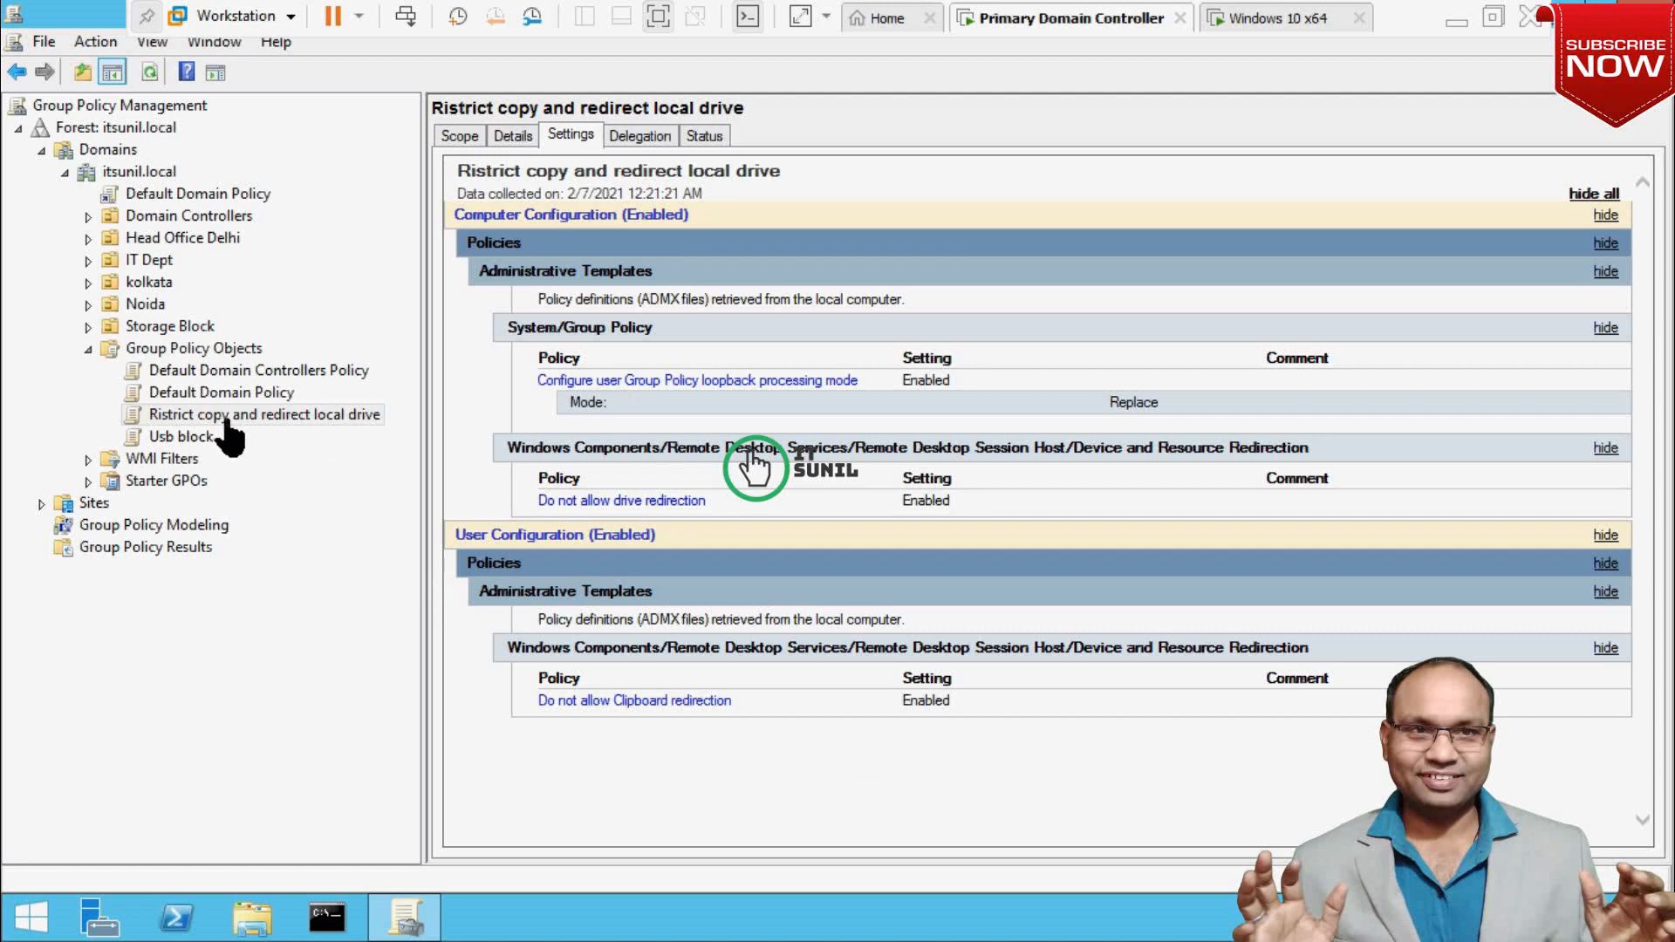
pyautogui.click(185, 220)
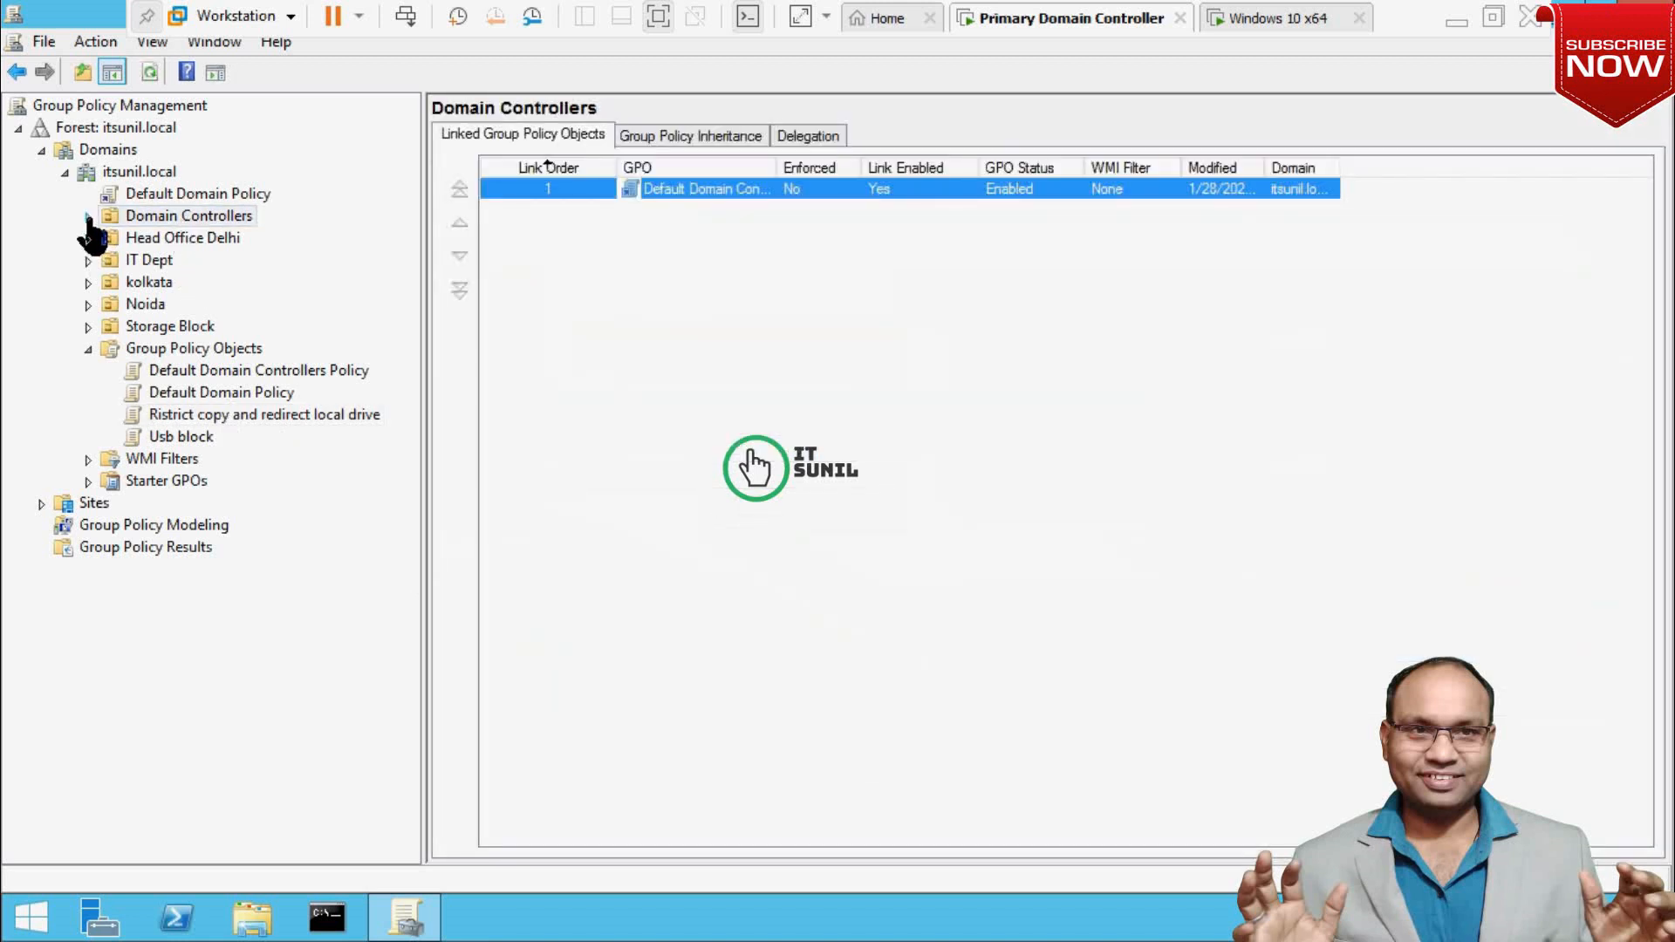
# Launch Active Directory Users and Computers via dsa.msc and select PDC001 under Domain Controllers.
pyautogui.click(88, 217)
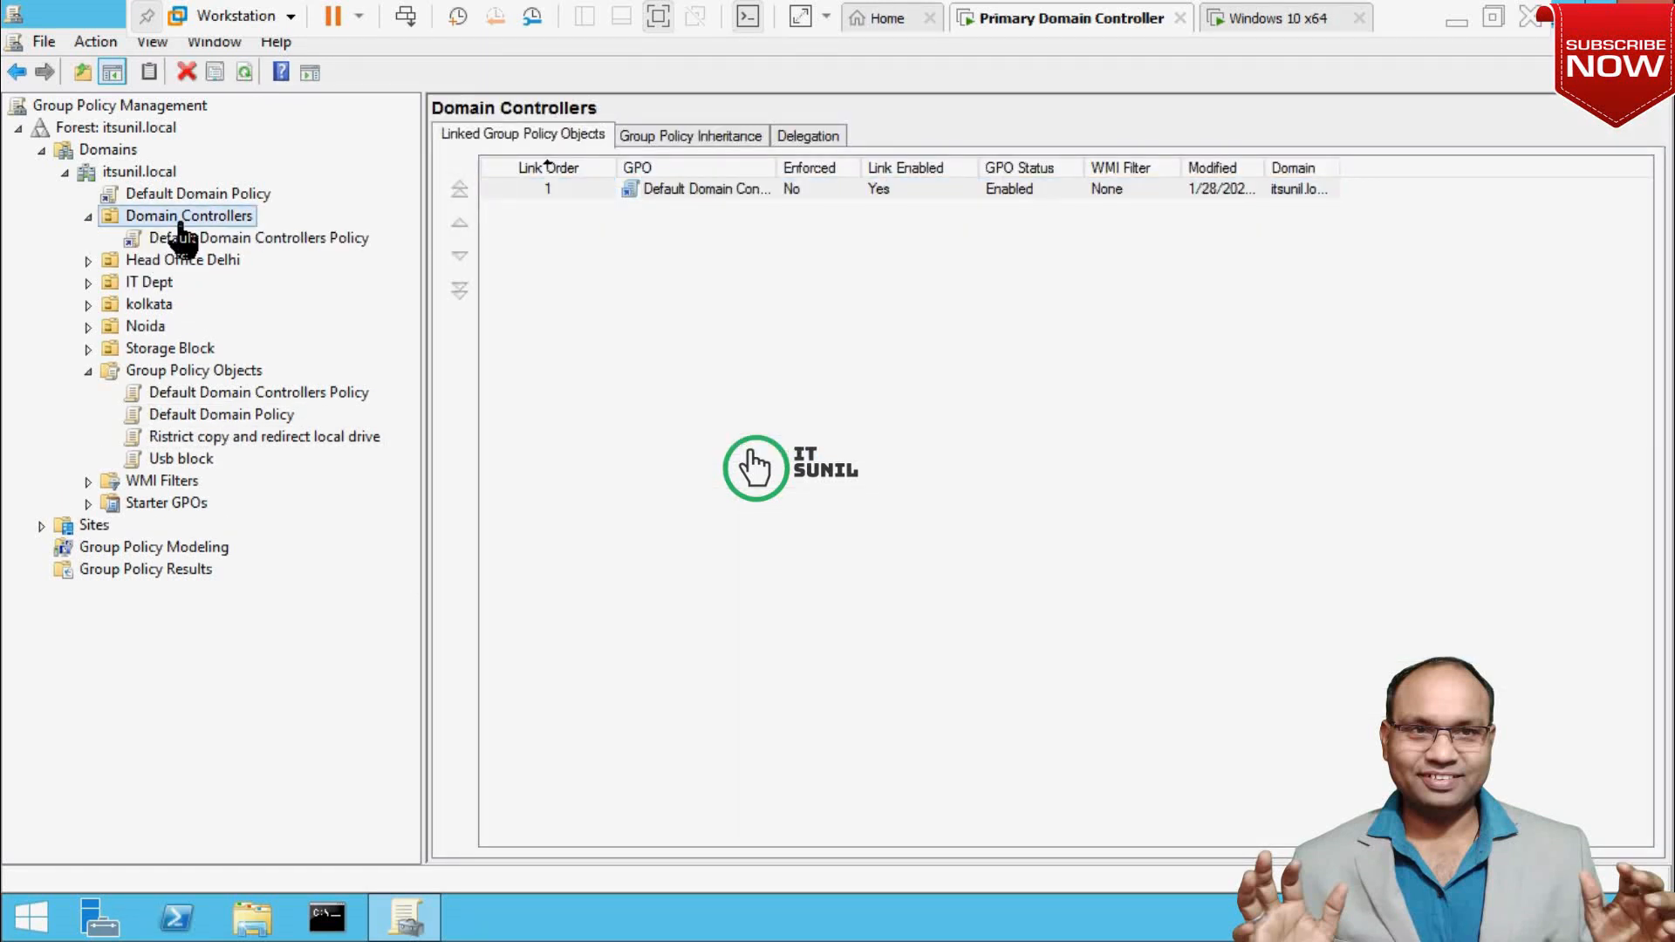
pyautogui.press('super+r')
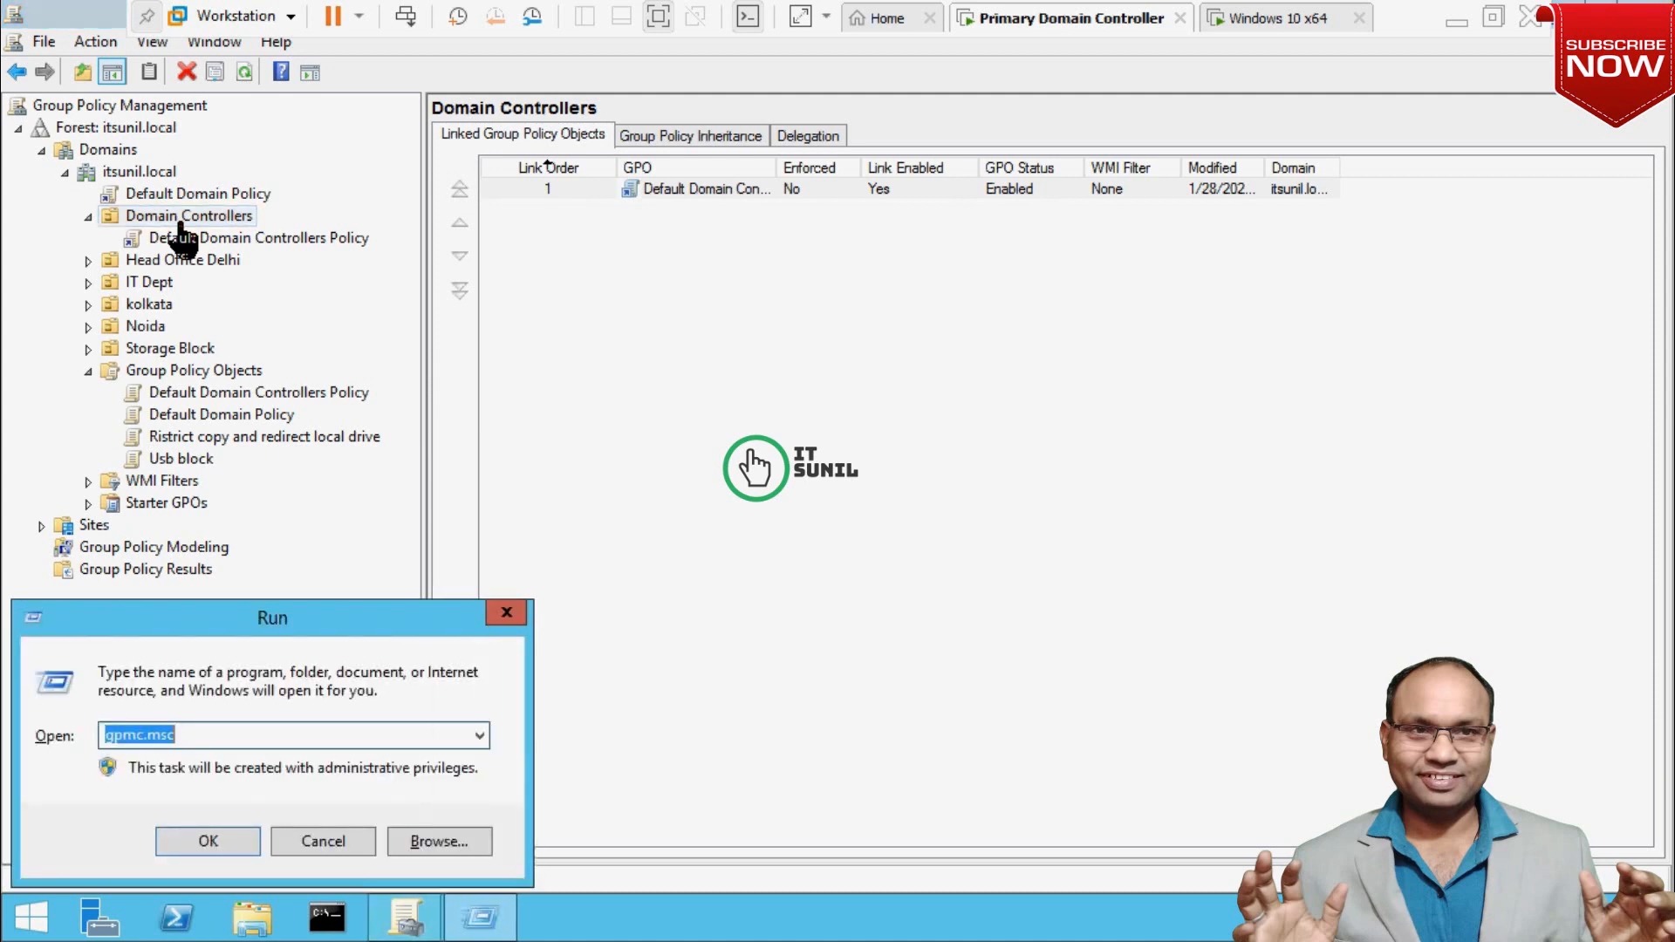
pyautogui.write('ds')
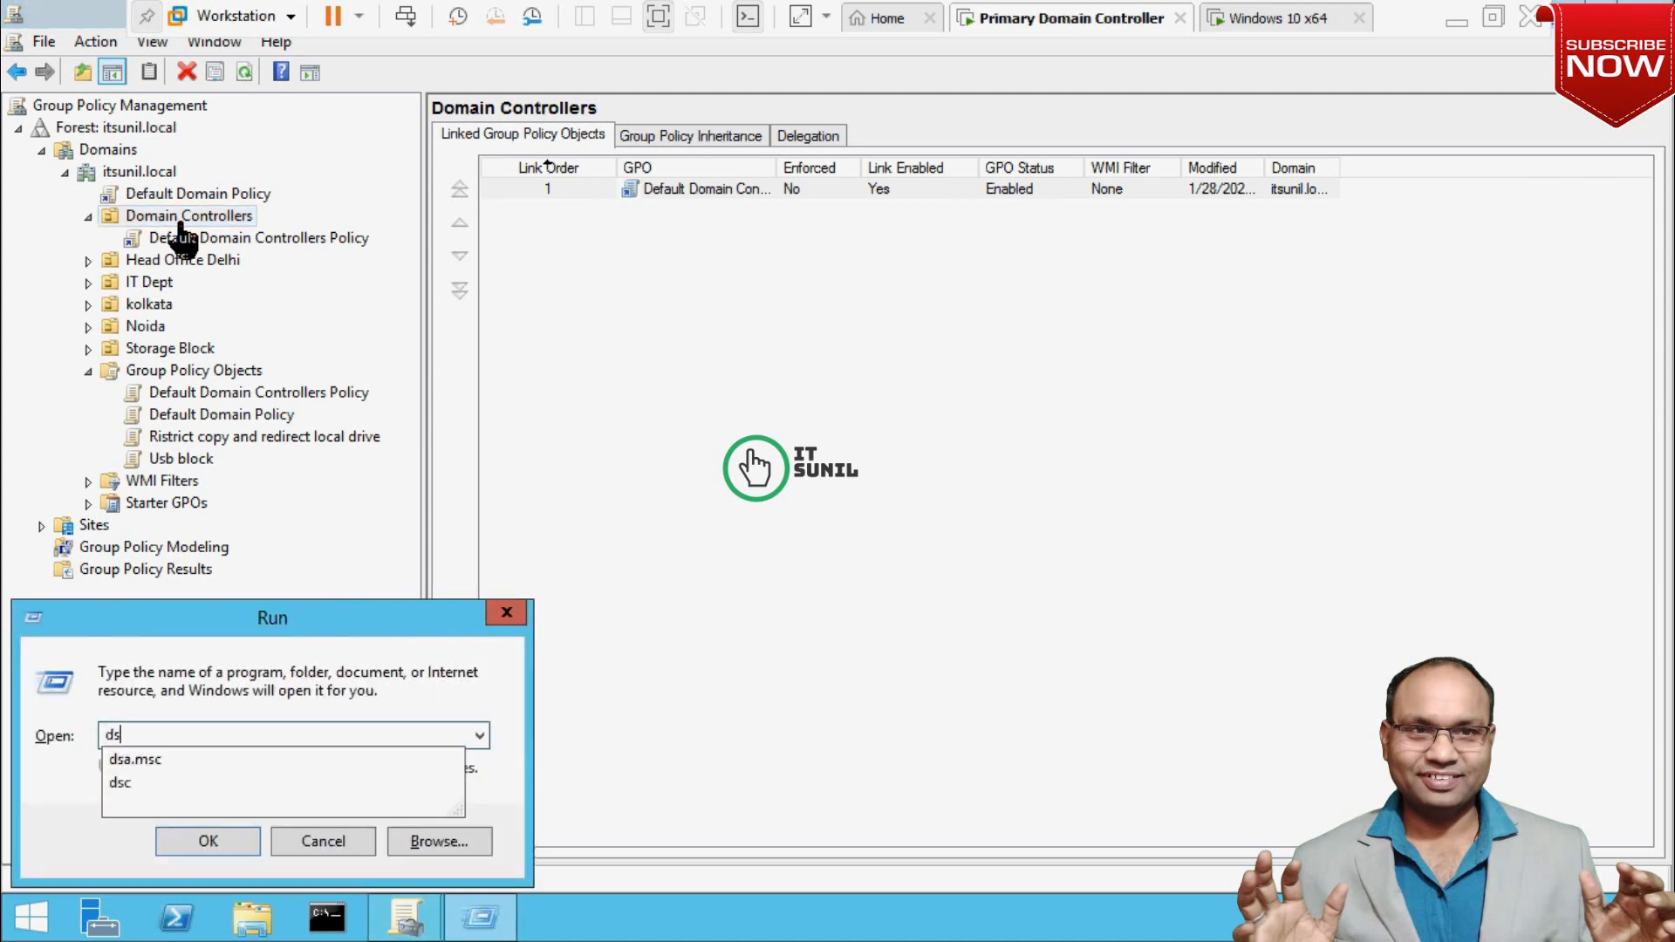
pyautogui.press('Down')
pyautogui.press('Return')
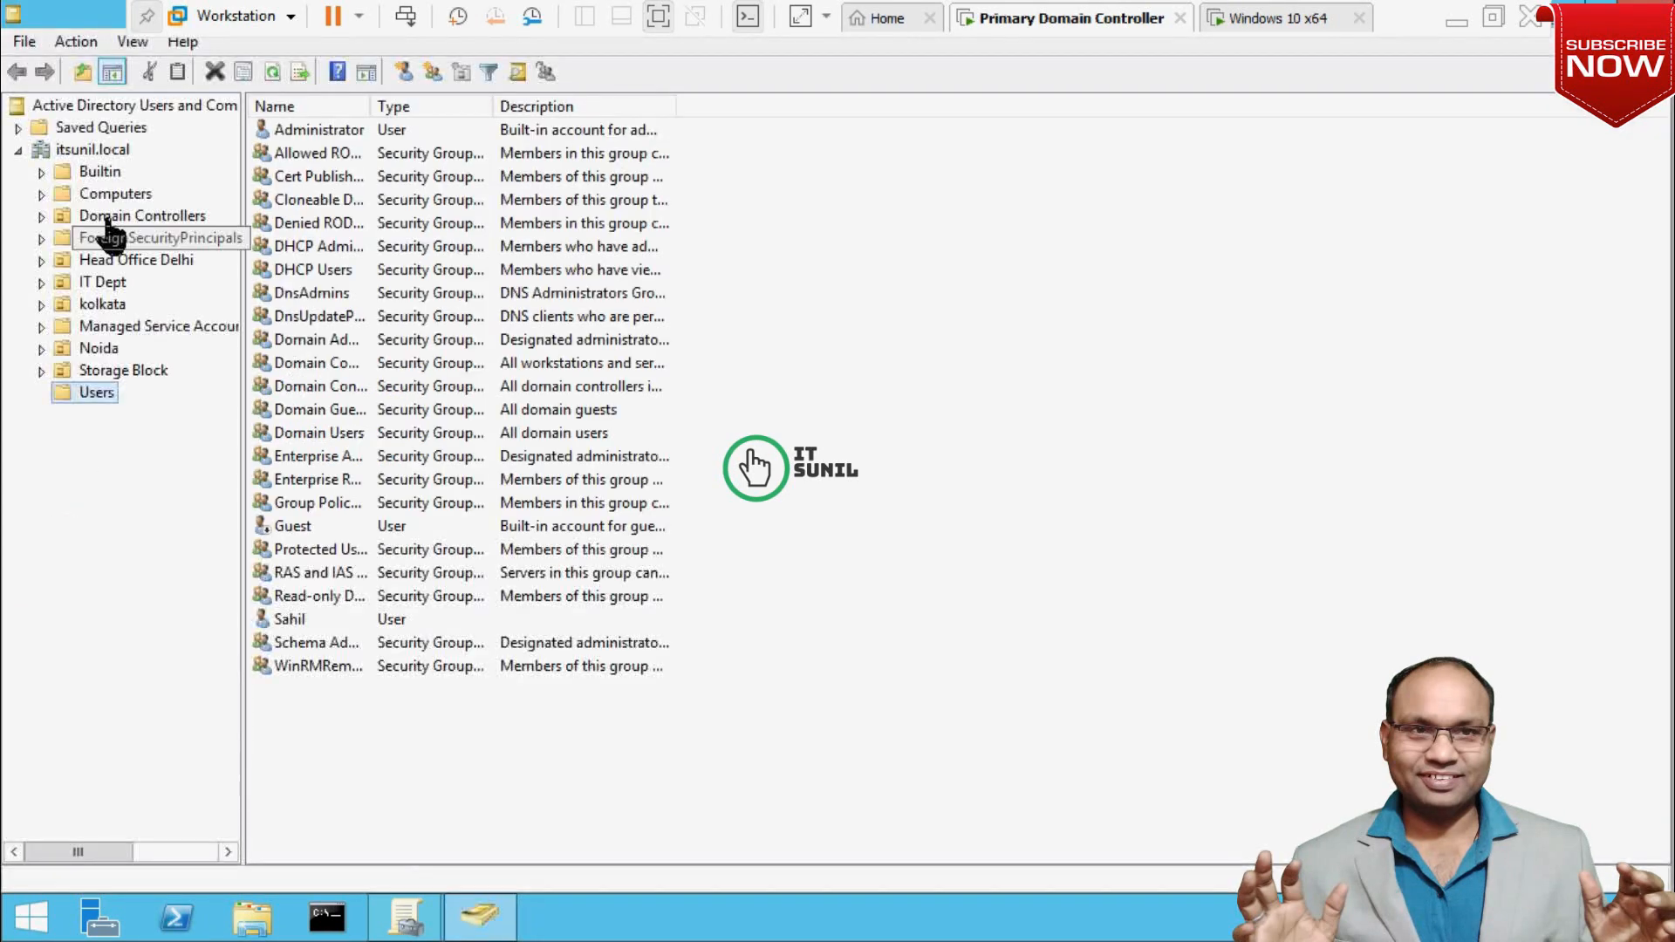
pyautogui.click(123, 229)
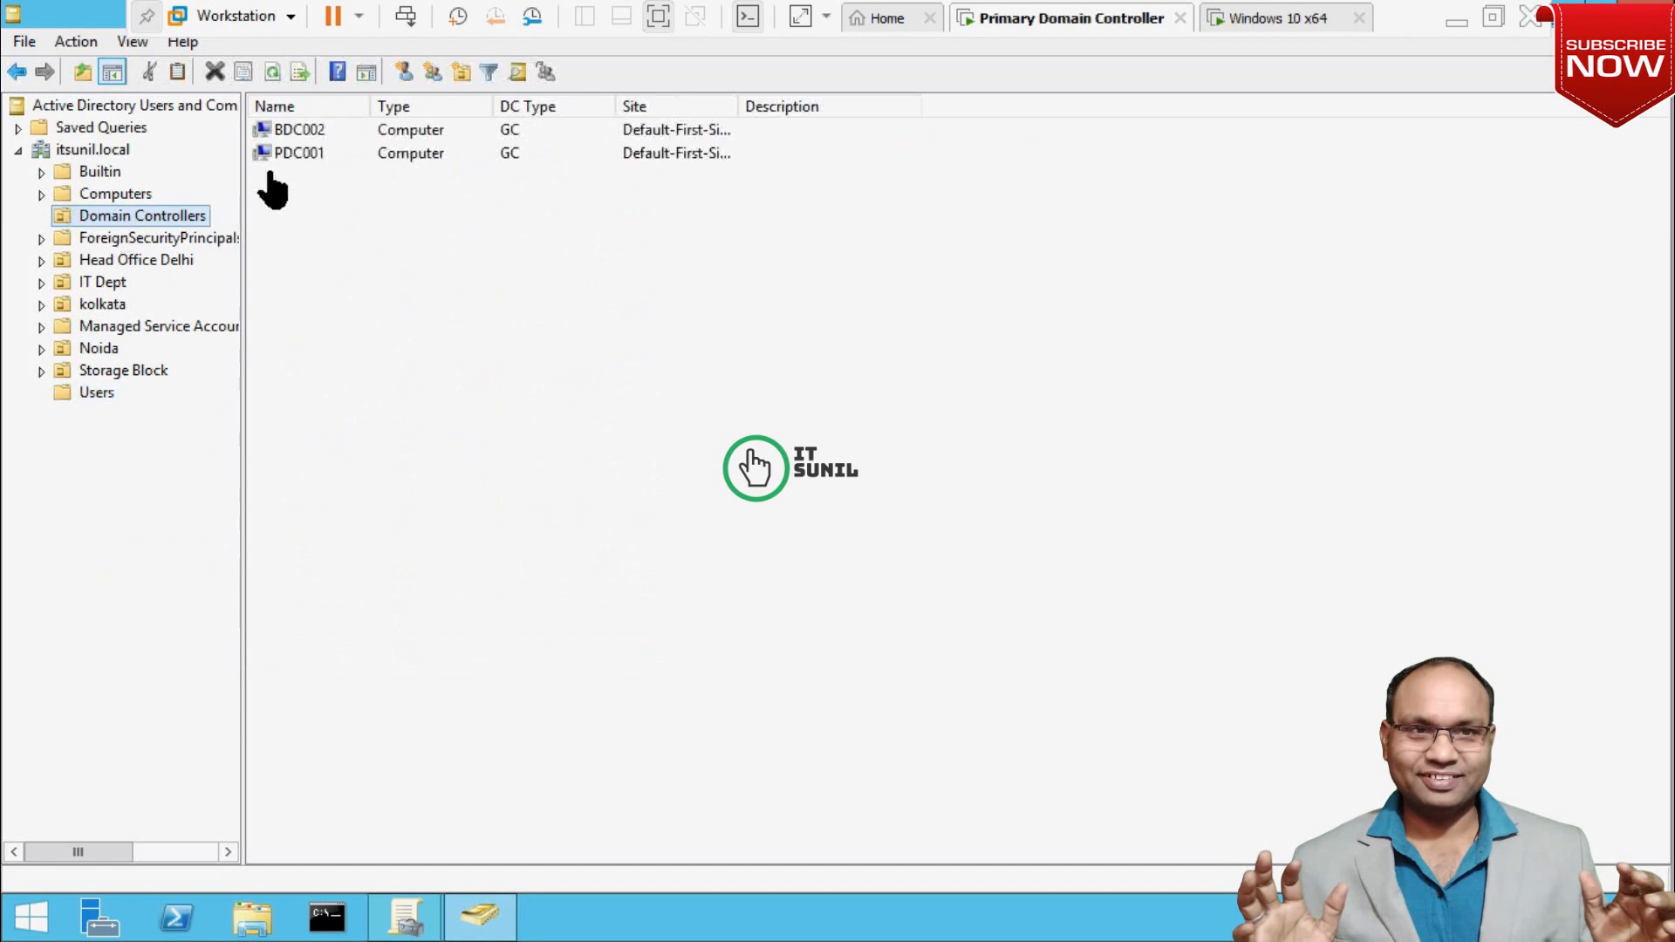
pyautogui.click(304, 157)
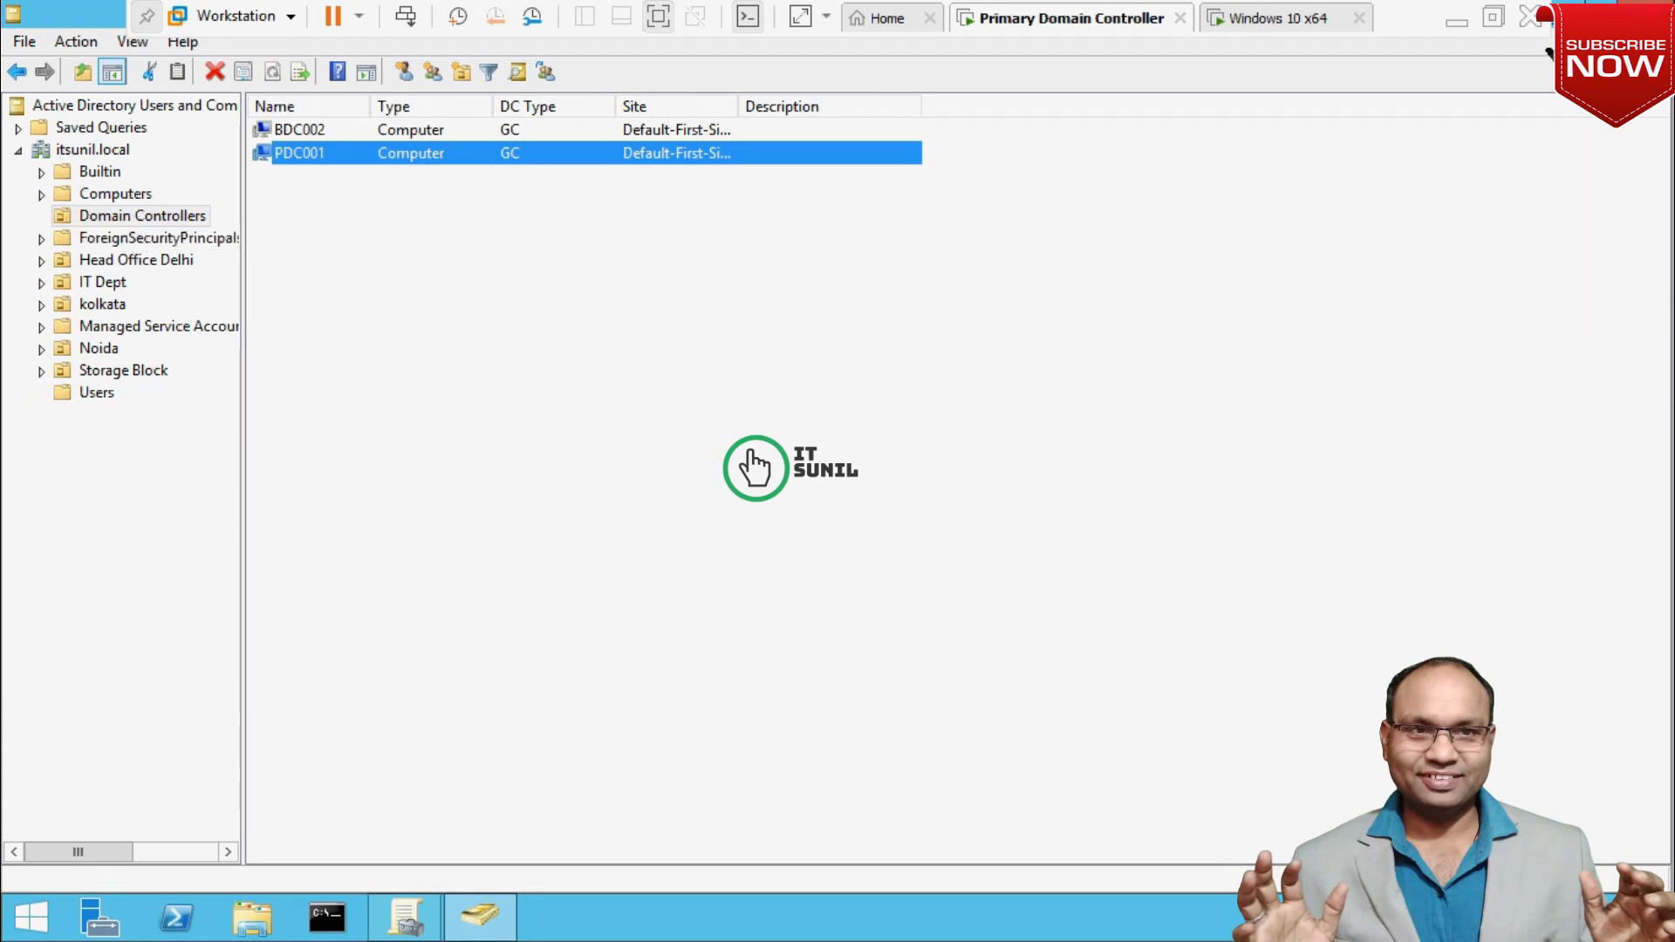
# Close the leftover host Run prompt, return to the VM, and close Active Directory Users and Computers.
pyautogui.click(1454, 39)
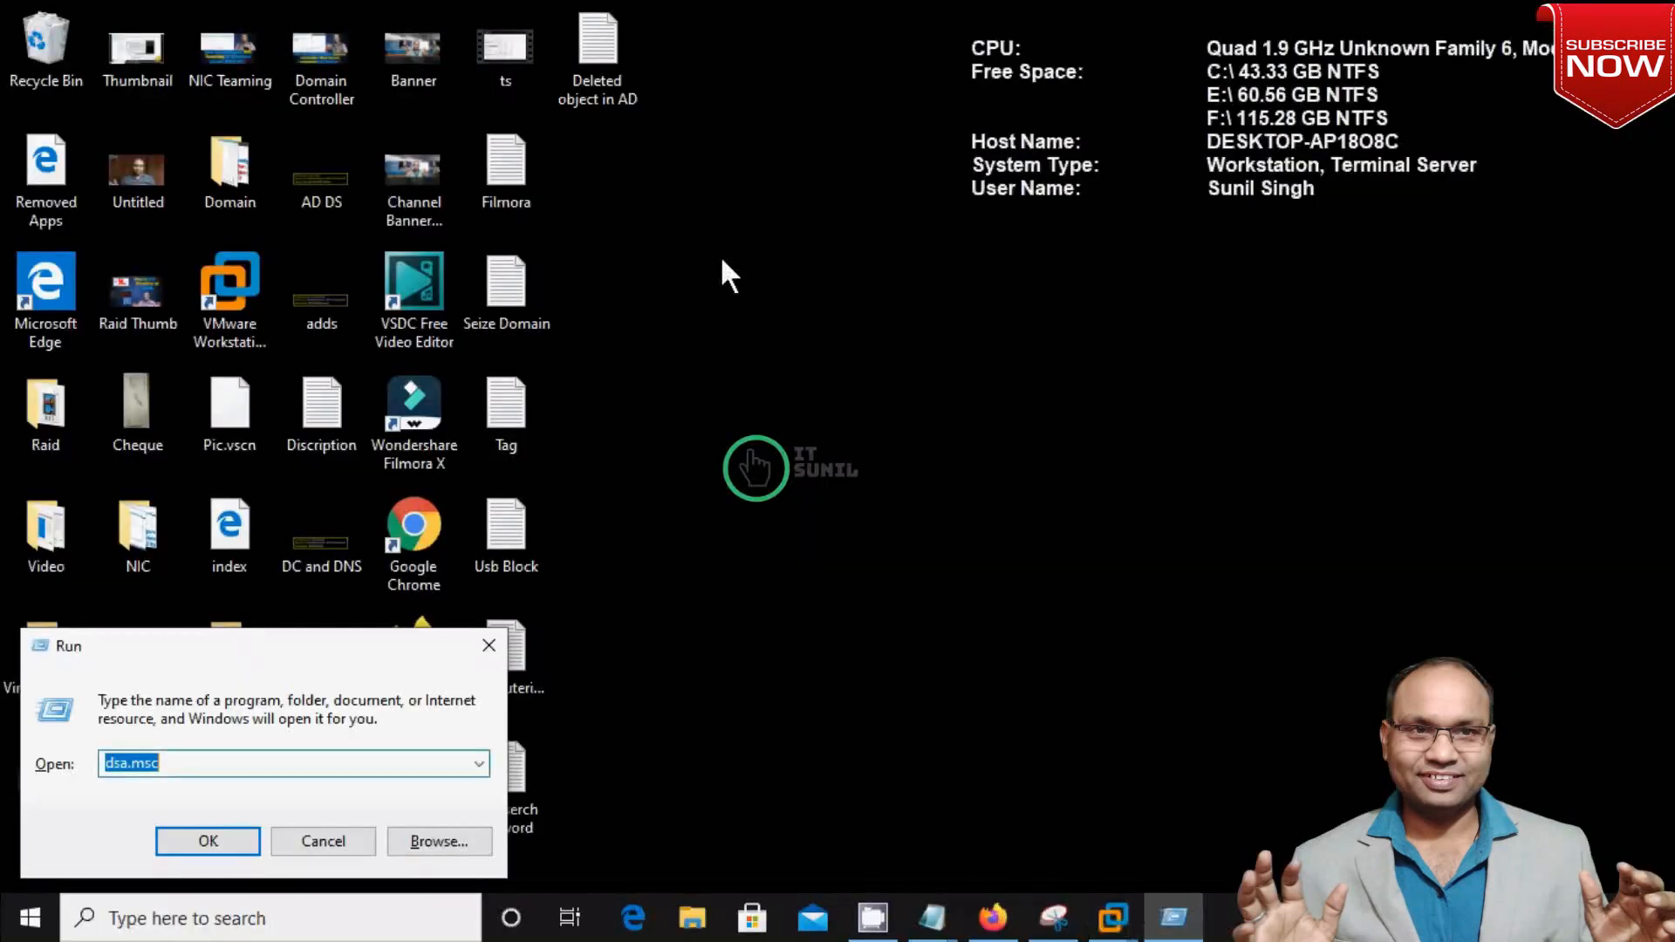
pyautogui.click(487, 646)
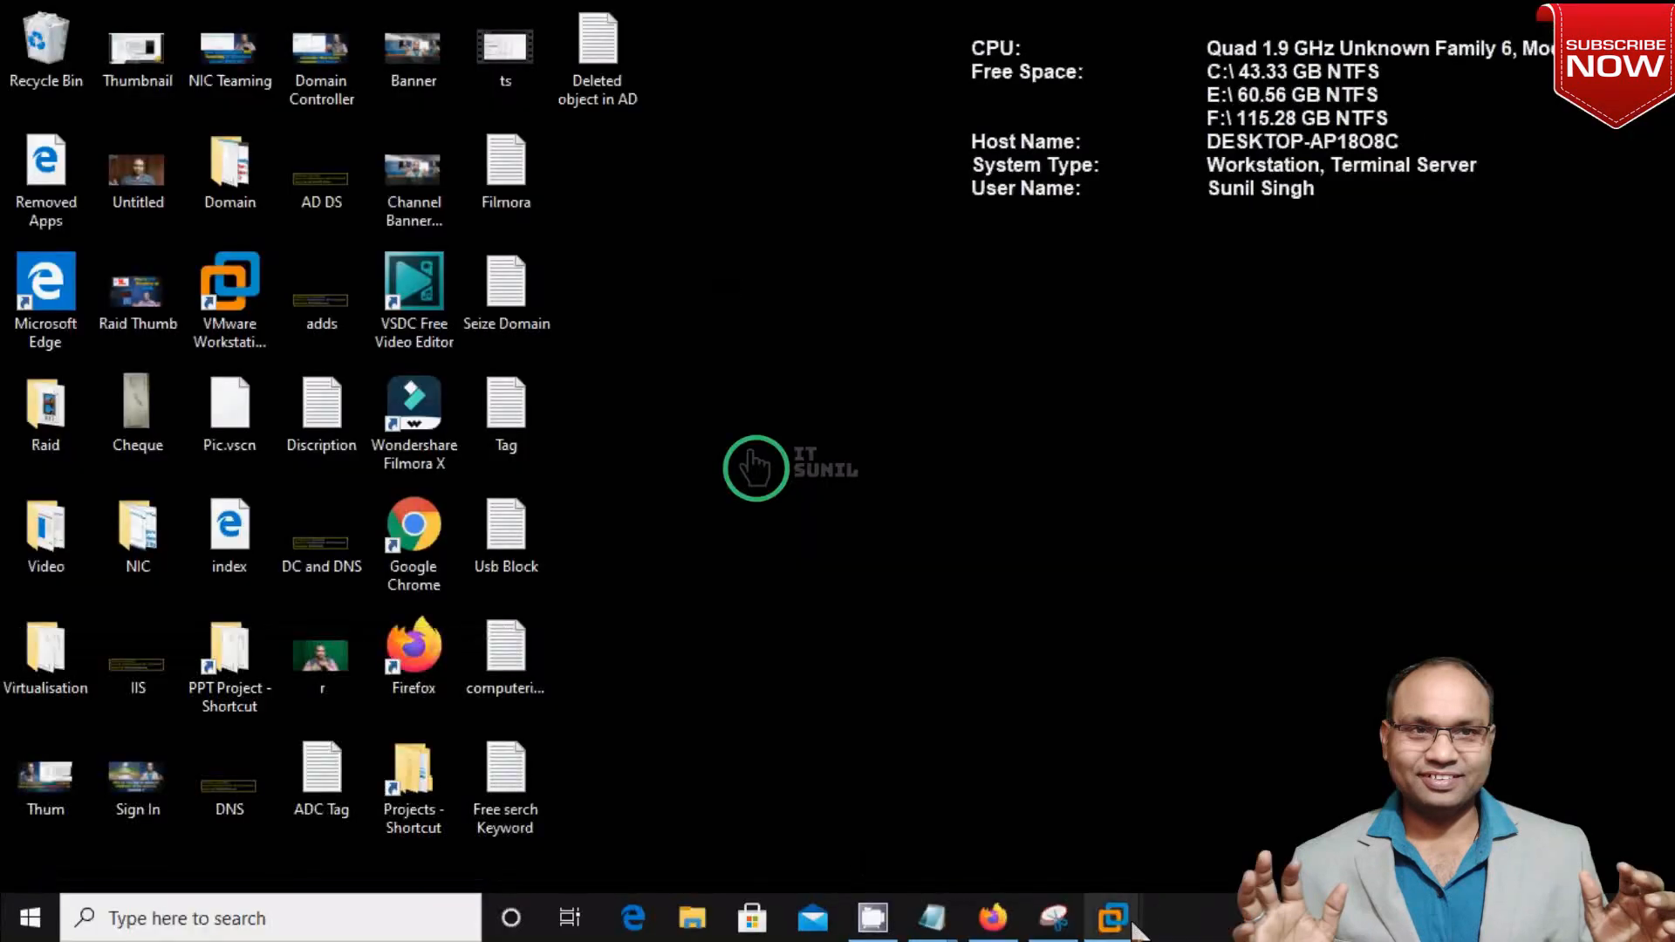
pyautogui.moveTo(1112, 916)
pyautogui.click(1103, 770)
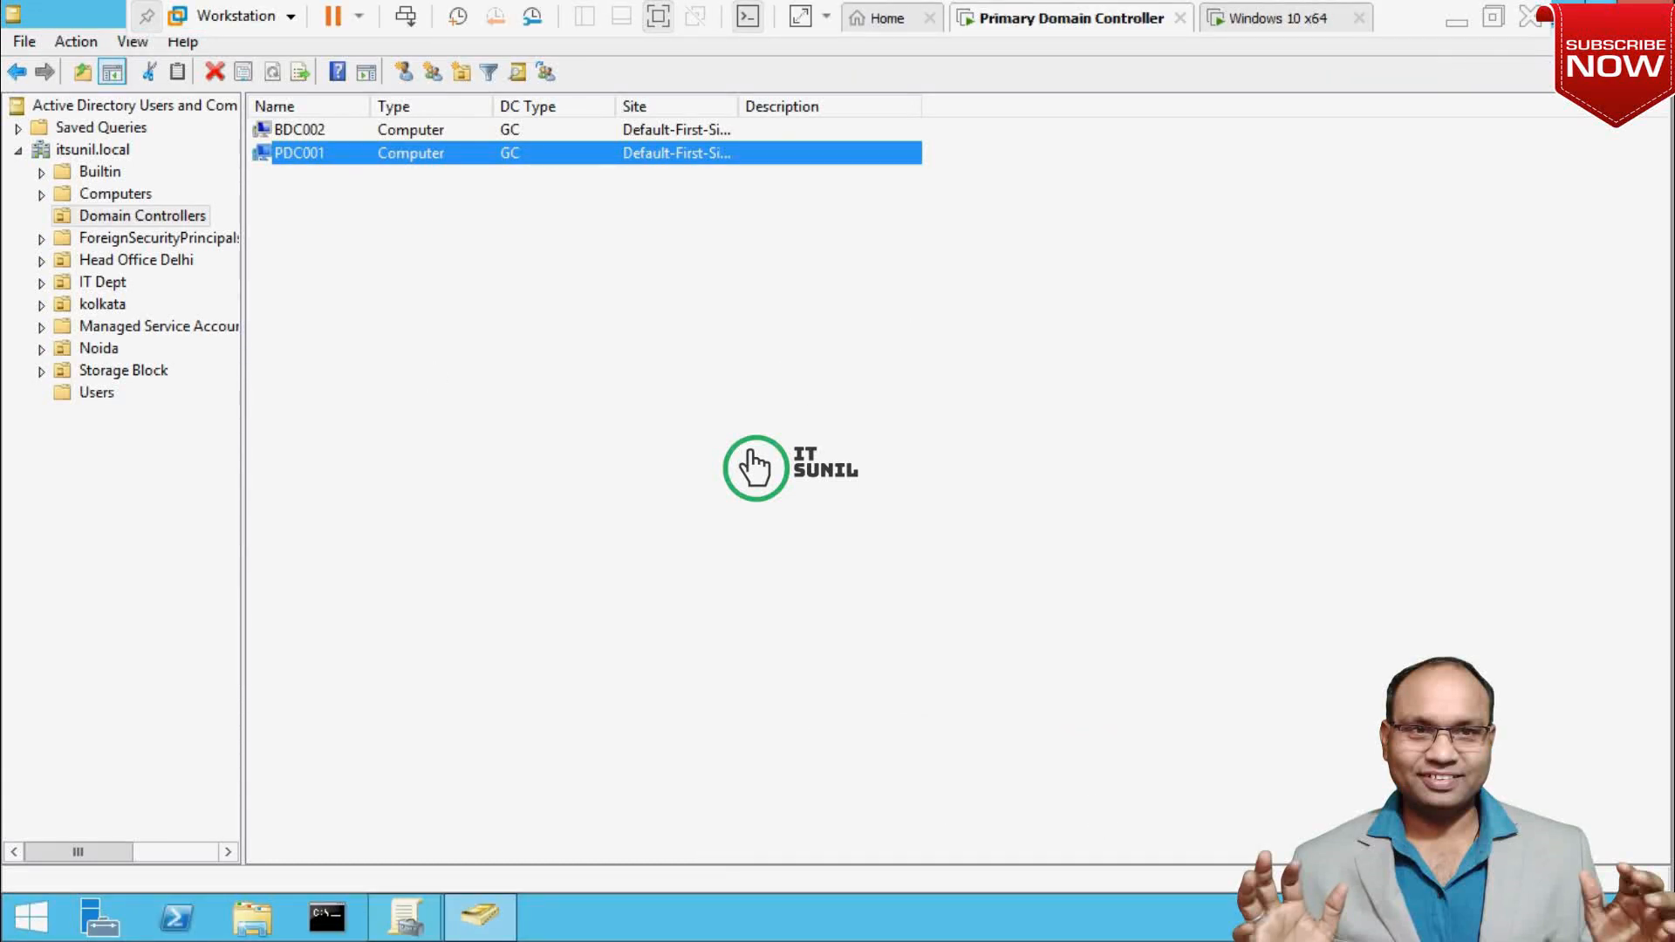
pyautogui.click(1646, 7)
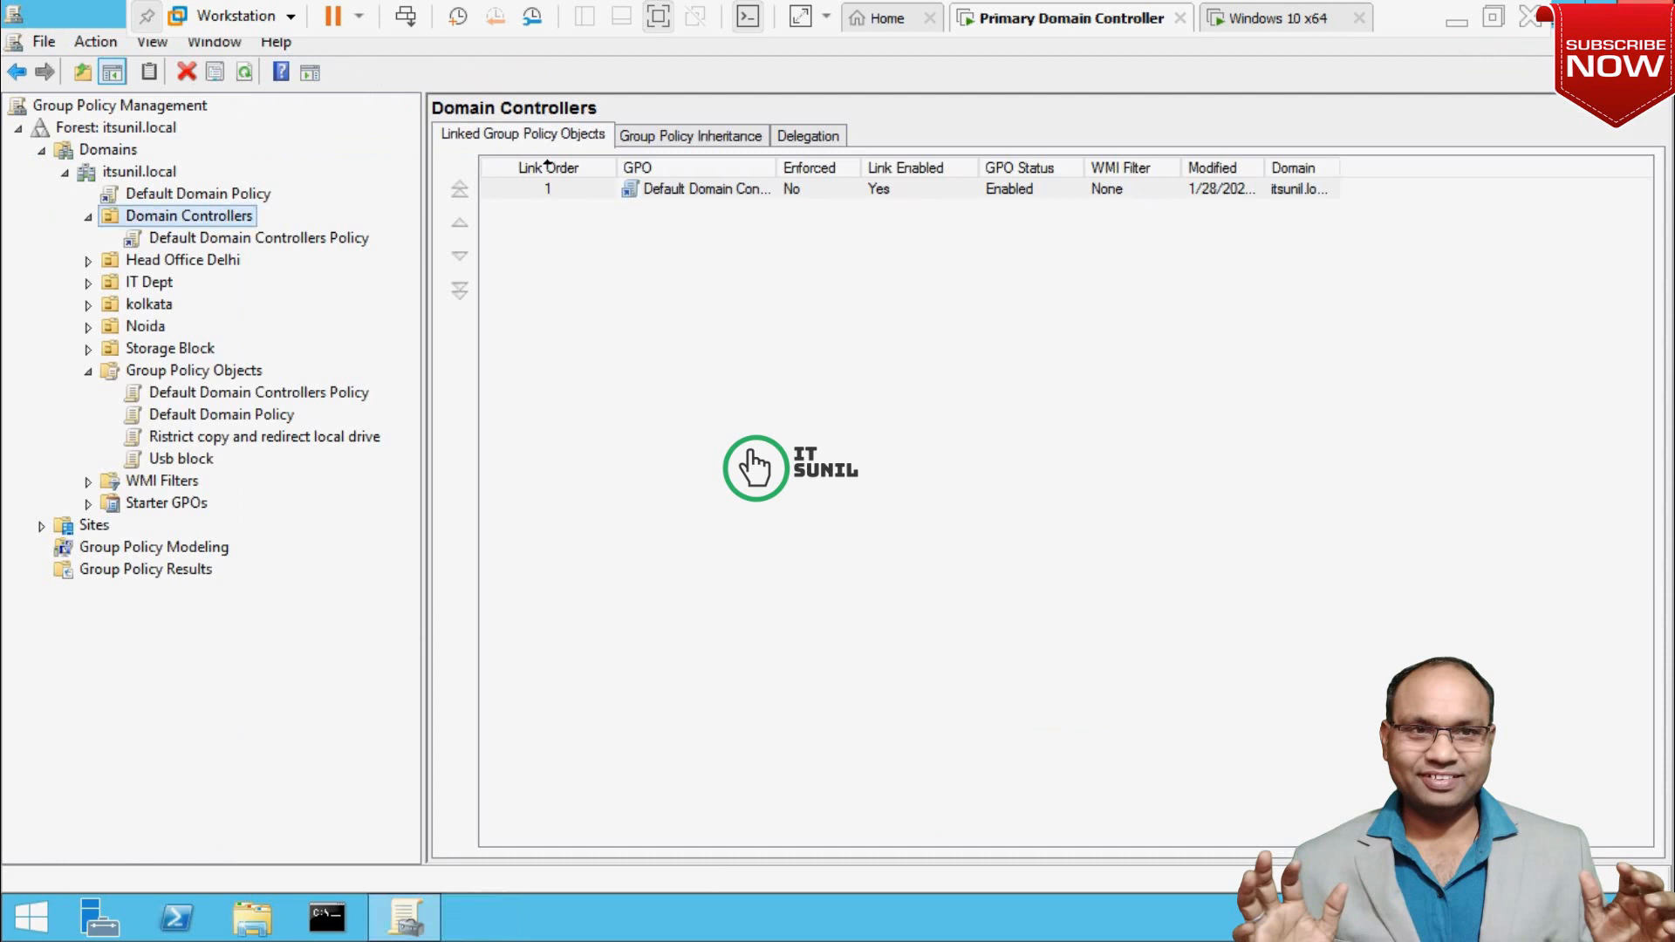
# Link the 'Ristrict copy and redirect local drive' GPO to the Domain Controllers OU and view its scope.
pyautogui.rightClick(177, 220)
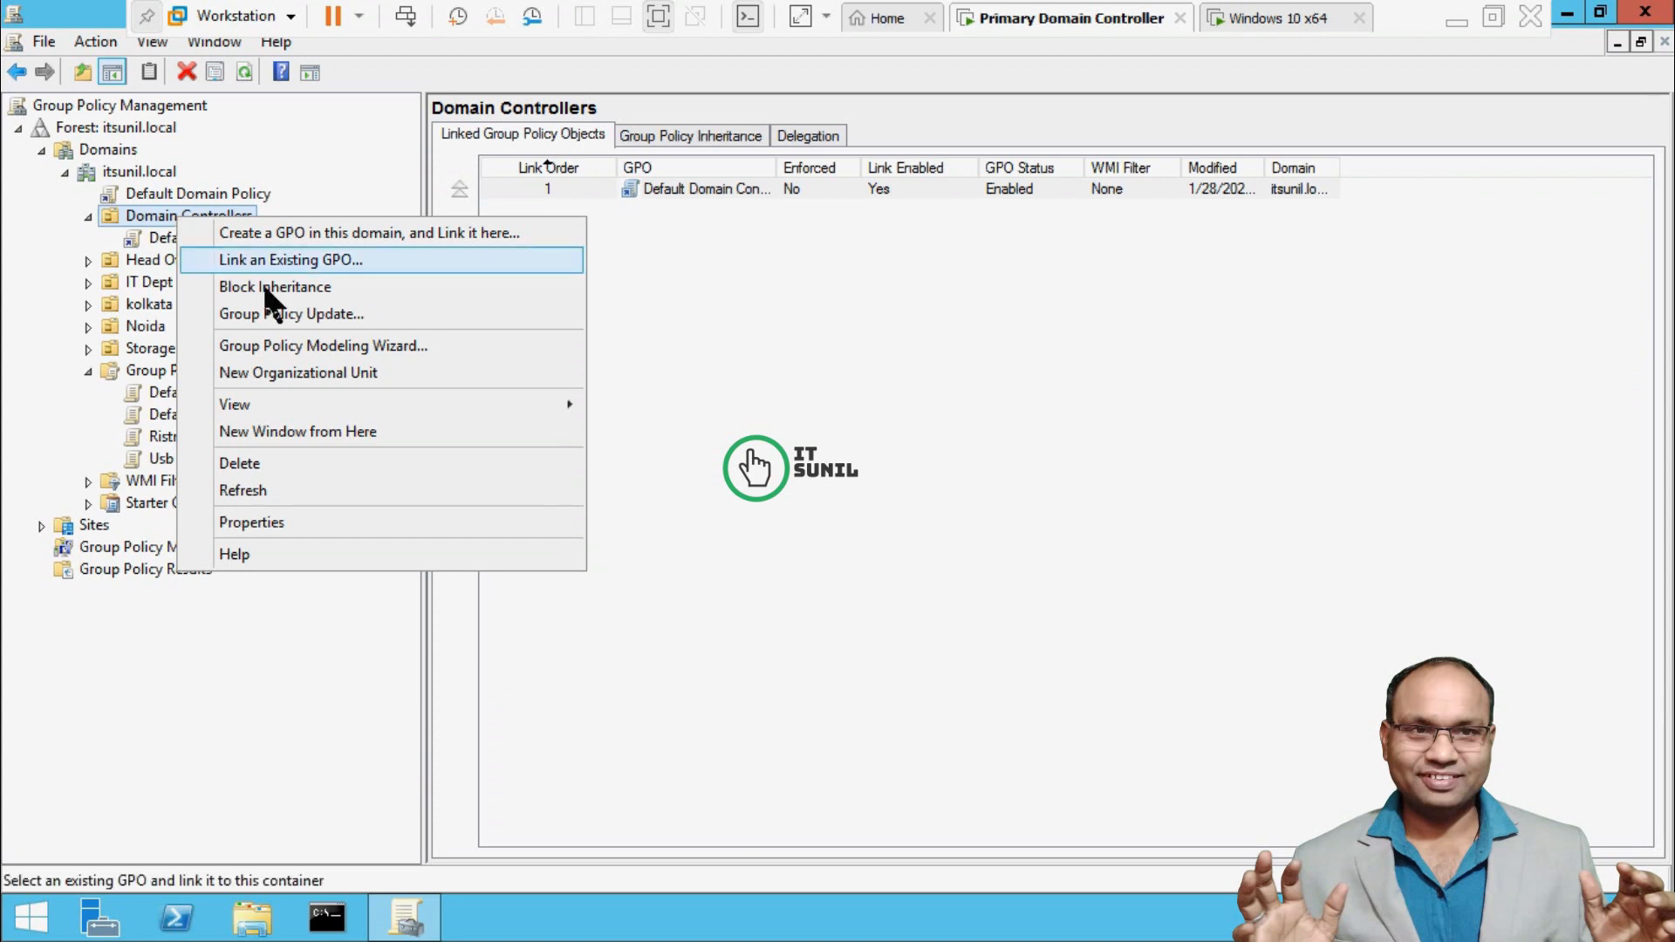
pyautogui.click(339, 272)
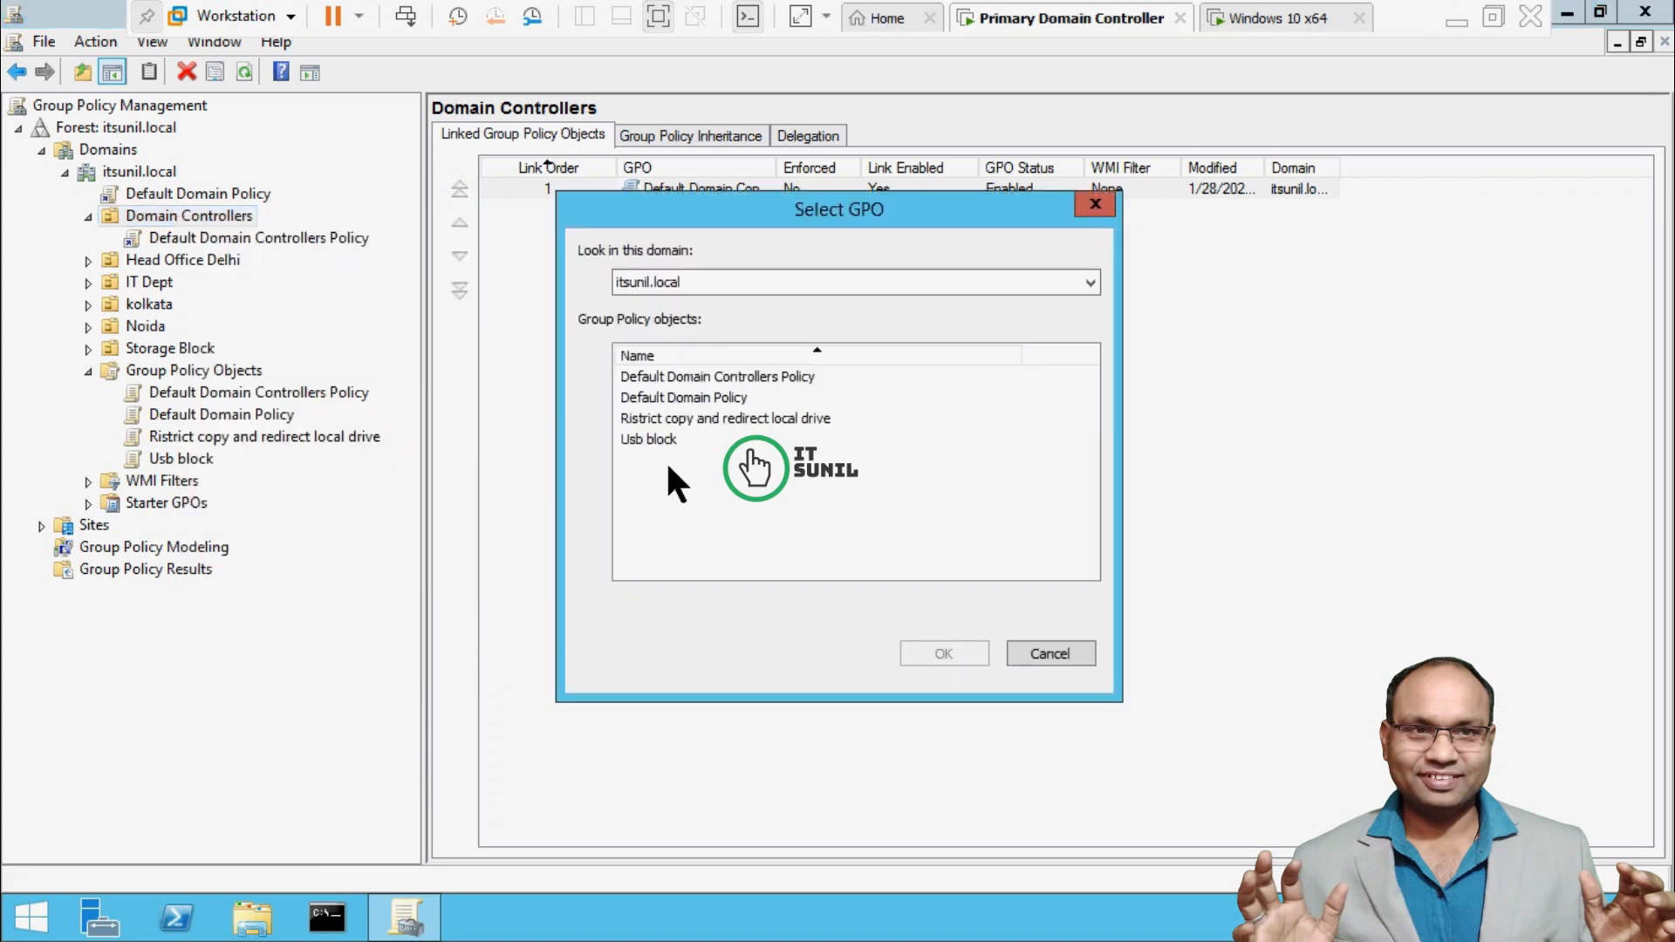
pyautogui.click(687, 415)
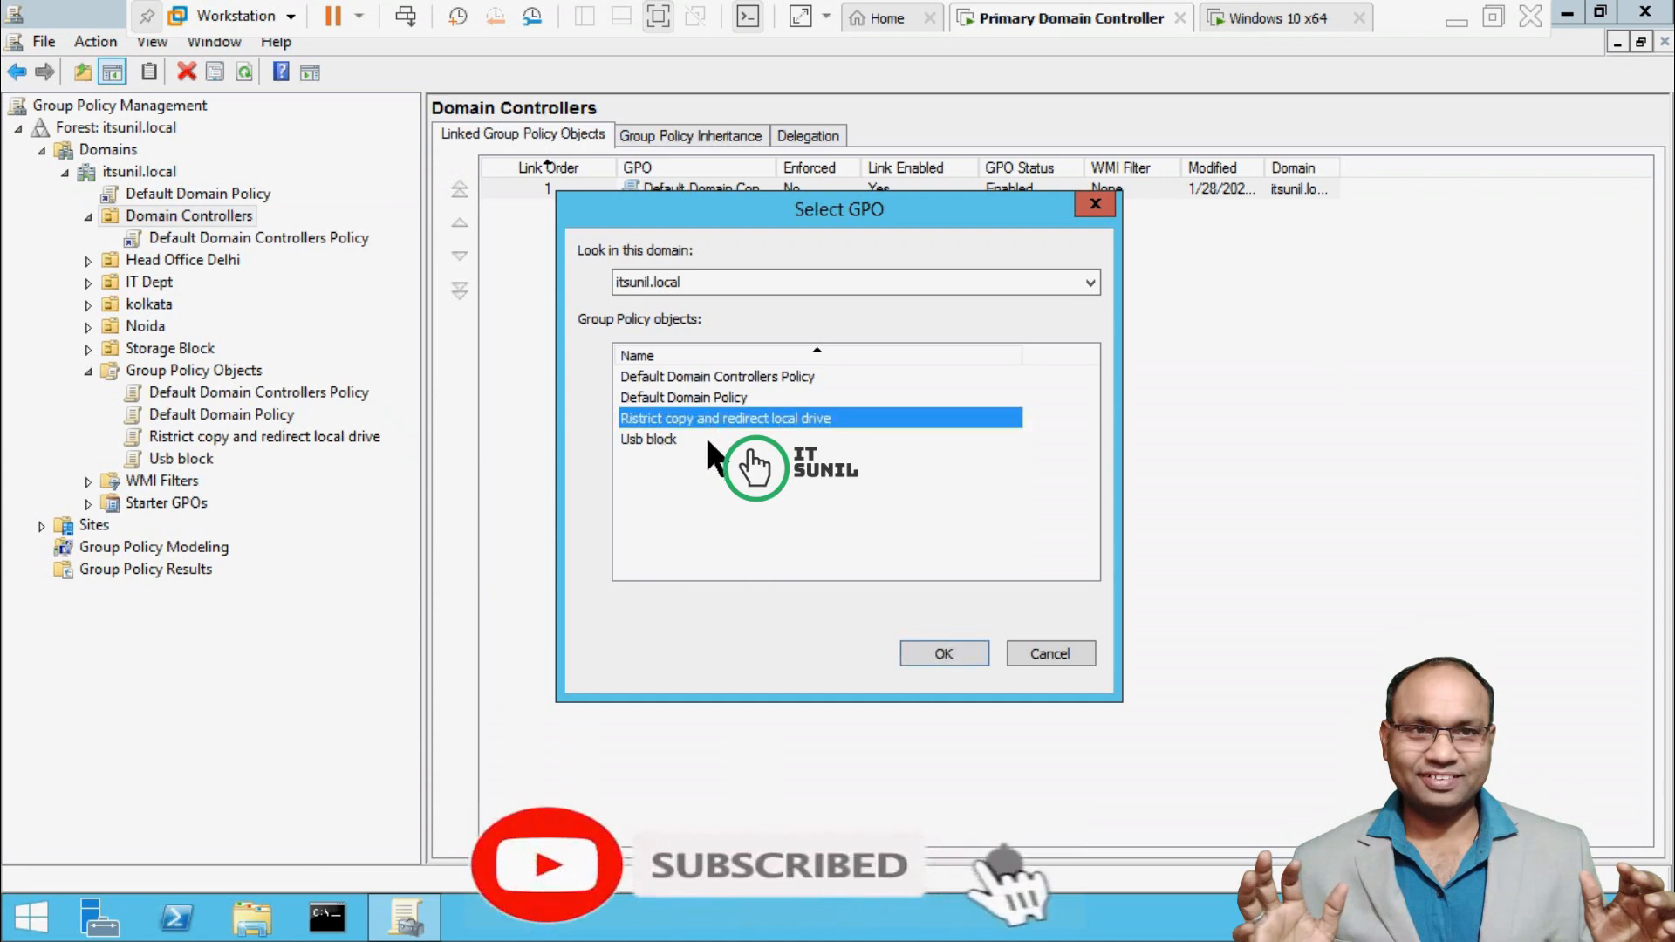
pyautogui.click(928, 647)
pyautogui.click(237, 260)
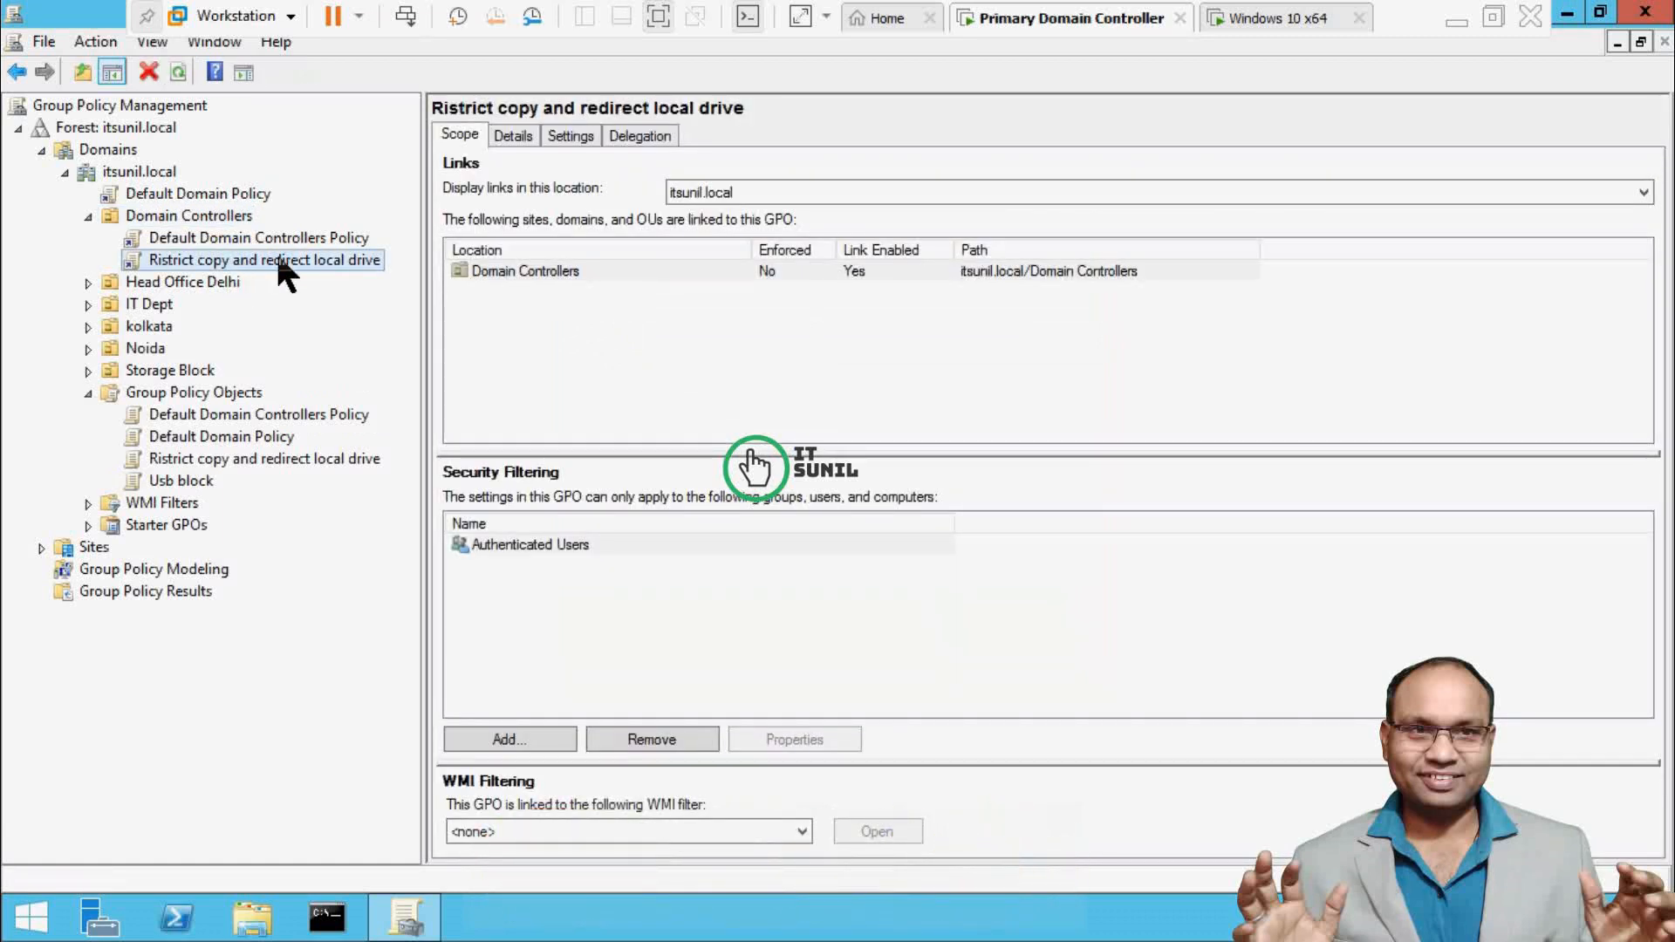
# Run gpupdate /force in a server command prompt, then switch to the Windows 10 x64 VM.
pyautogui.press('super+r')
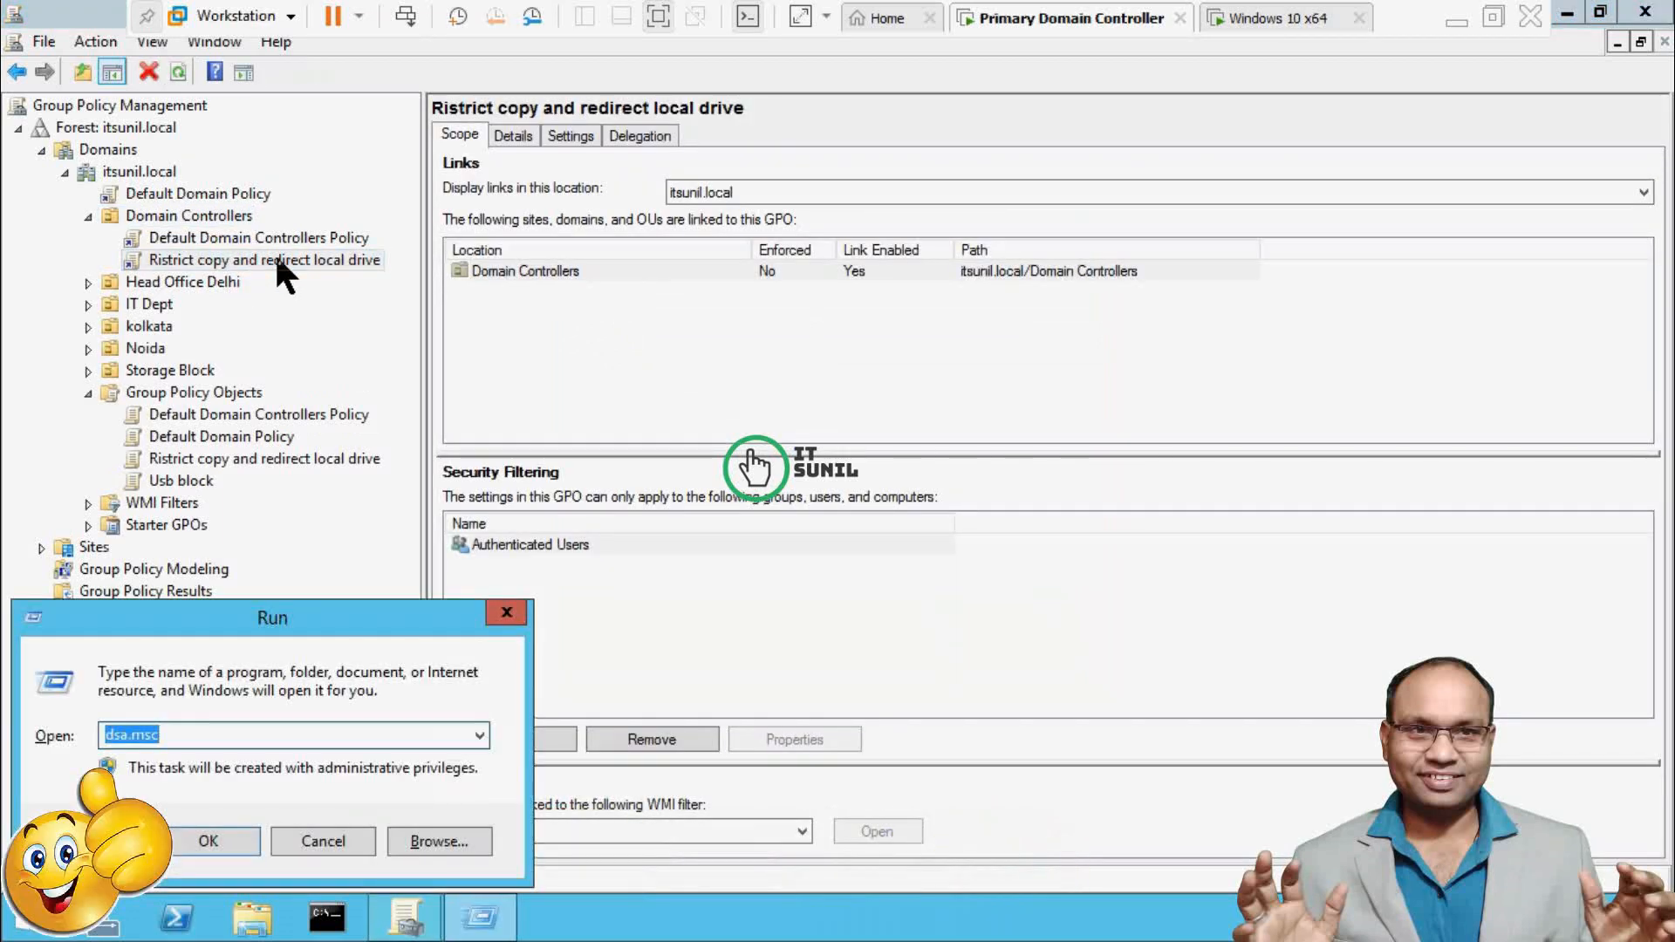
pyautogui.write('cmd')
pyautogui.press('Return')
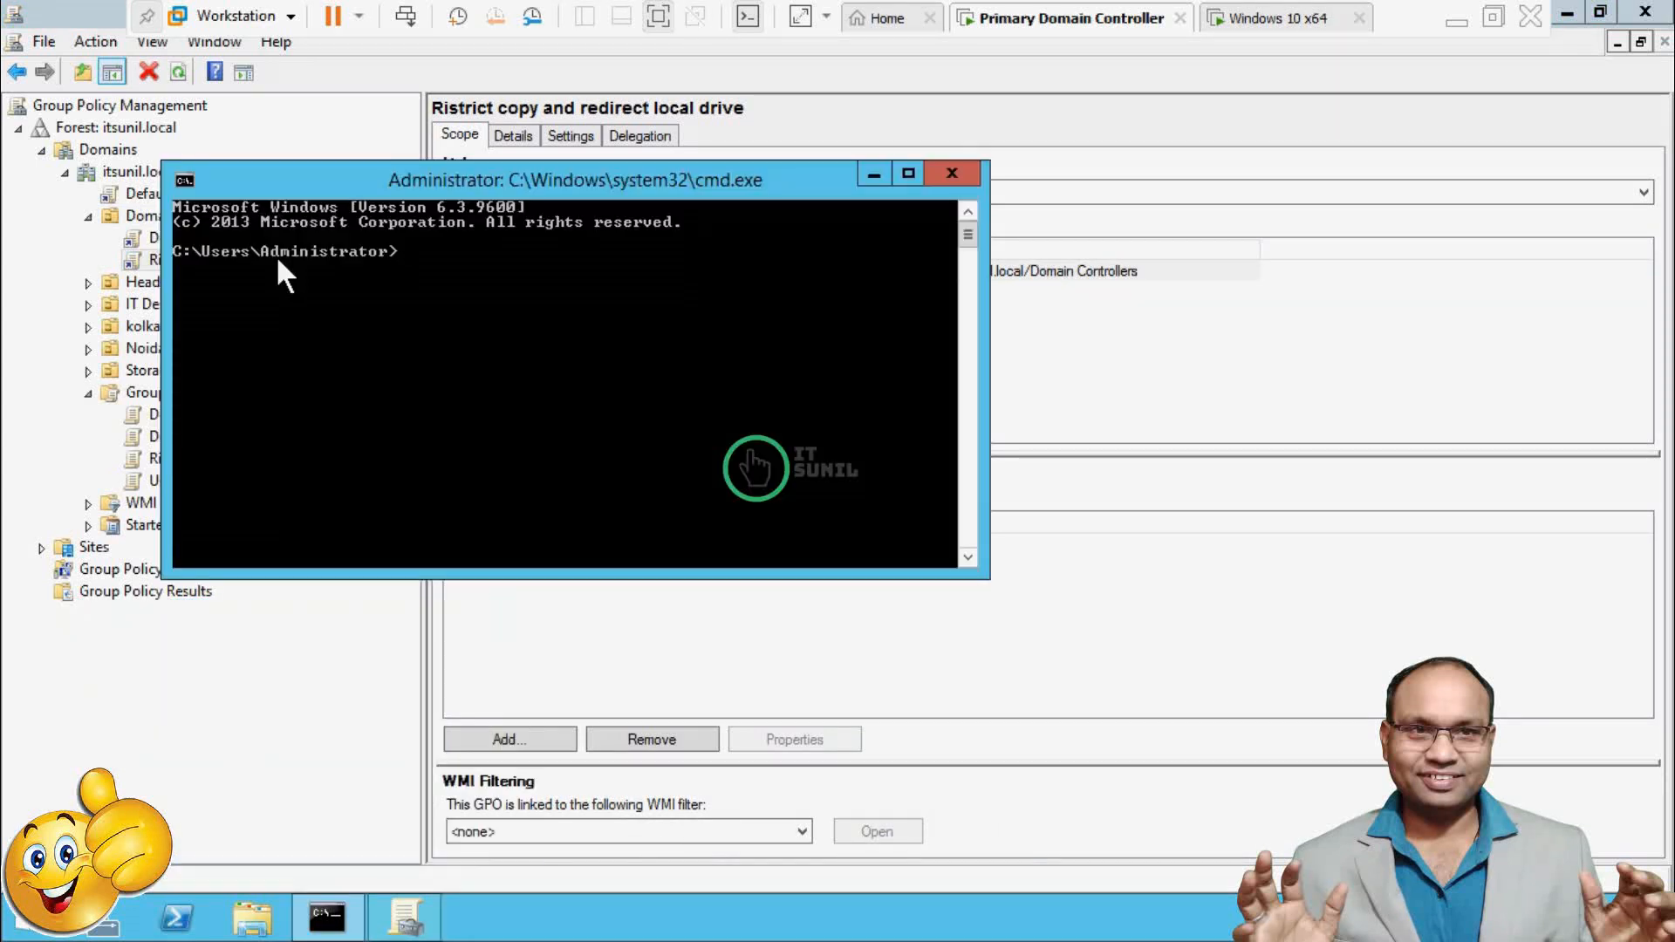
pyautogui.write('gpupdate /force')
pyautogui.press('Return')
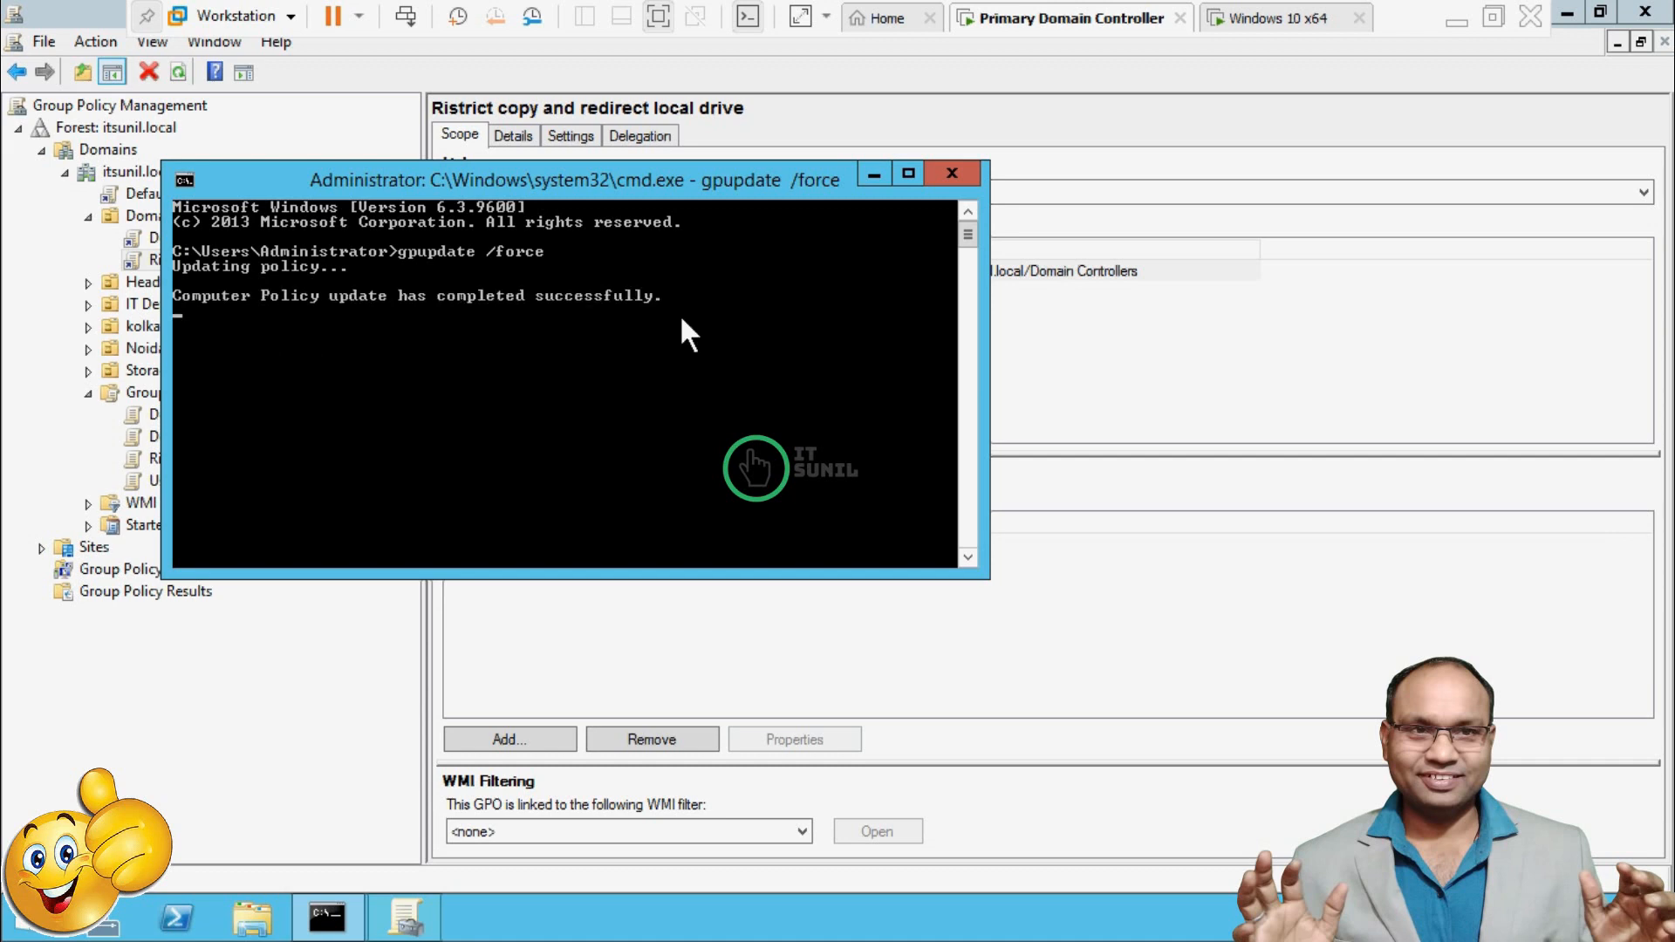
pyautogui.click(1269, 18)
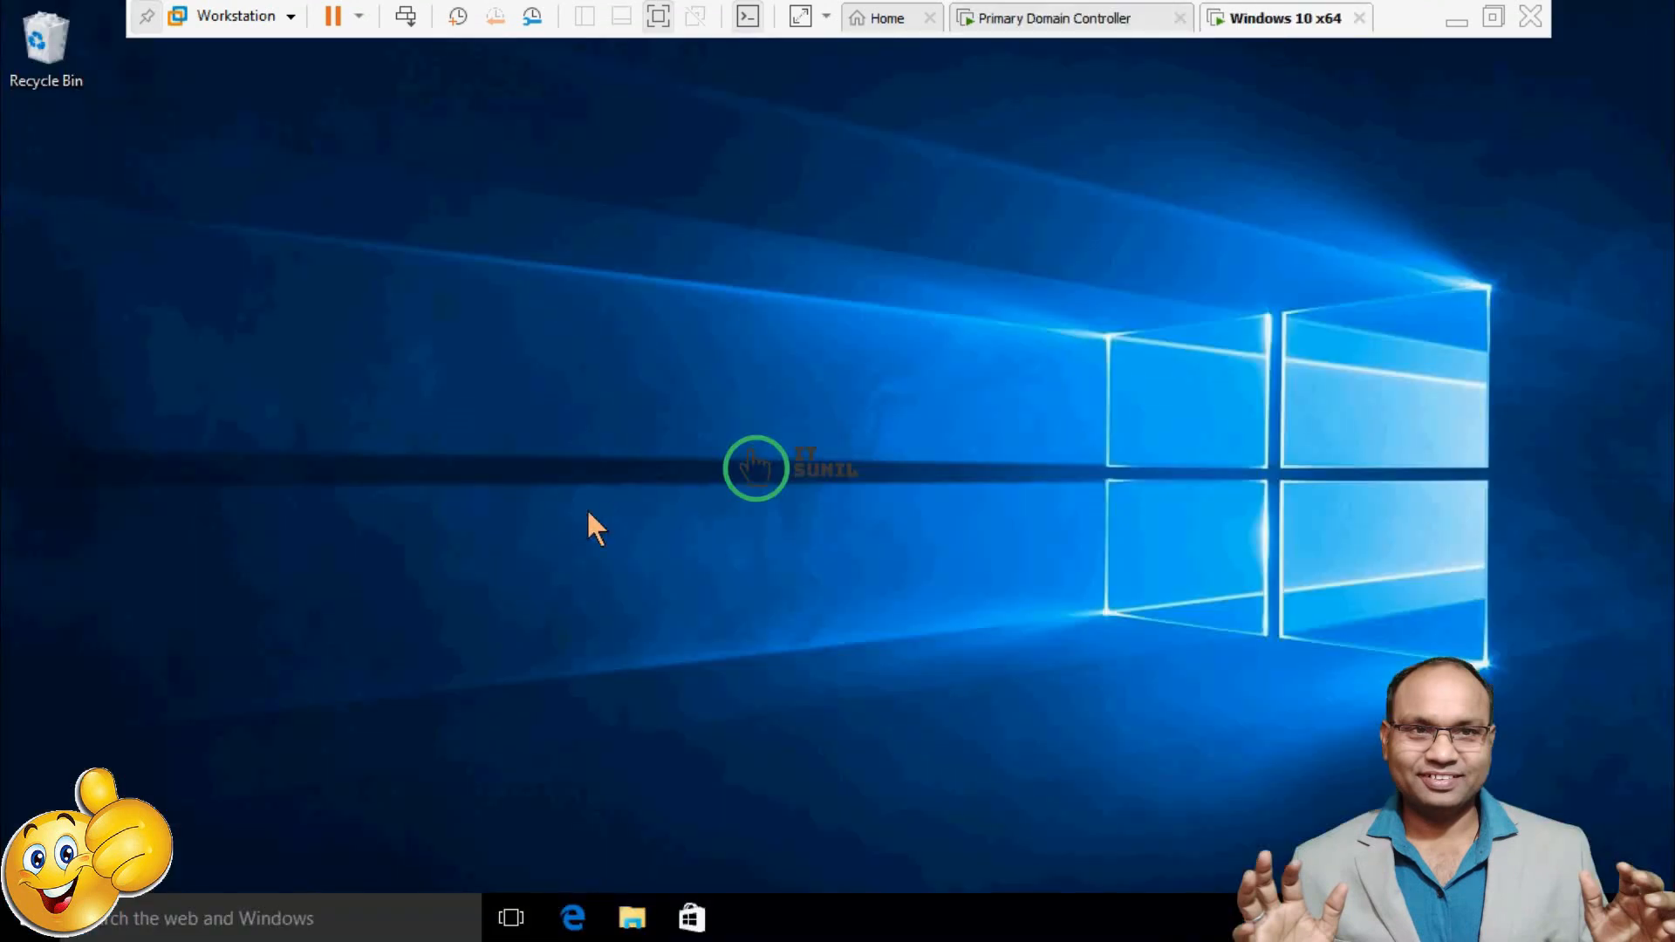
# Launch Remote Desktop Connection and review the local devices and drives under Local Resources.
pyautogui.press('super+r')
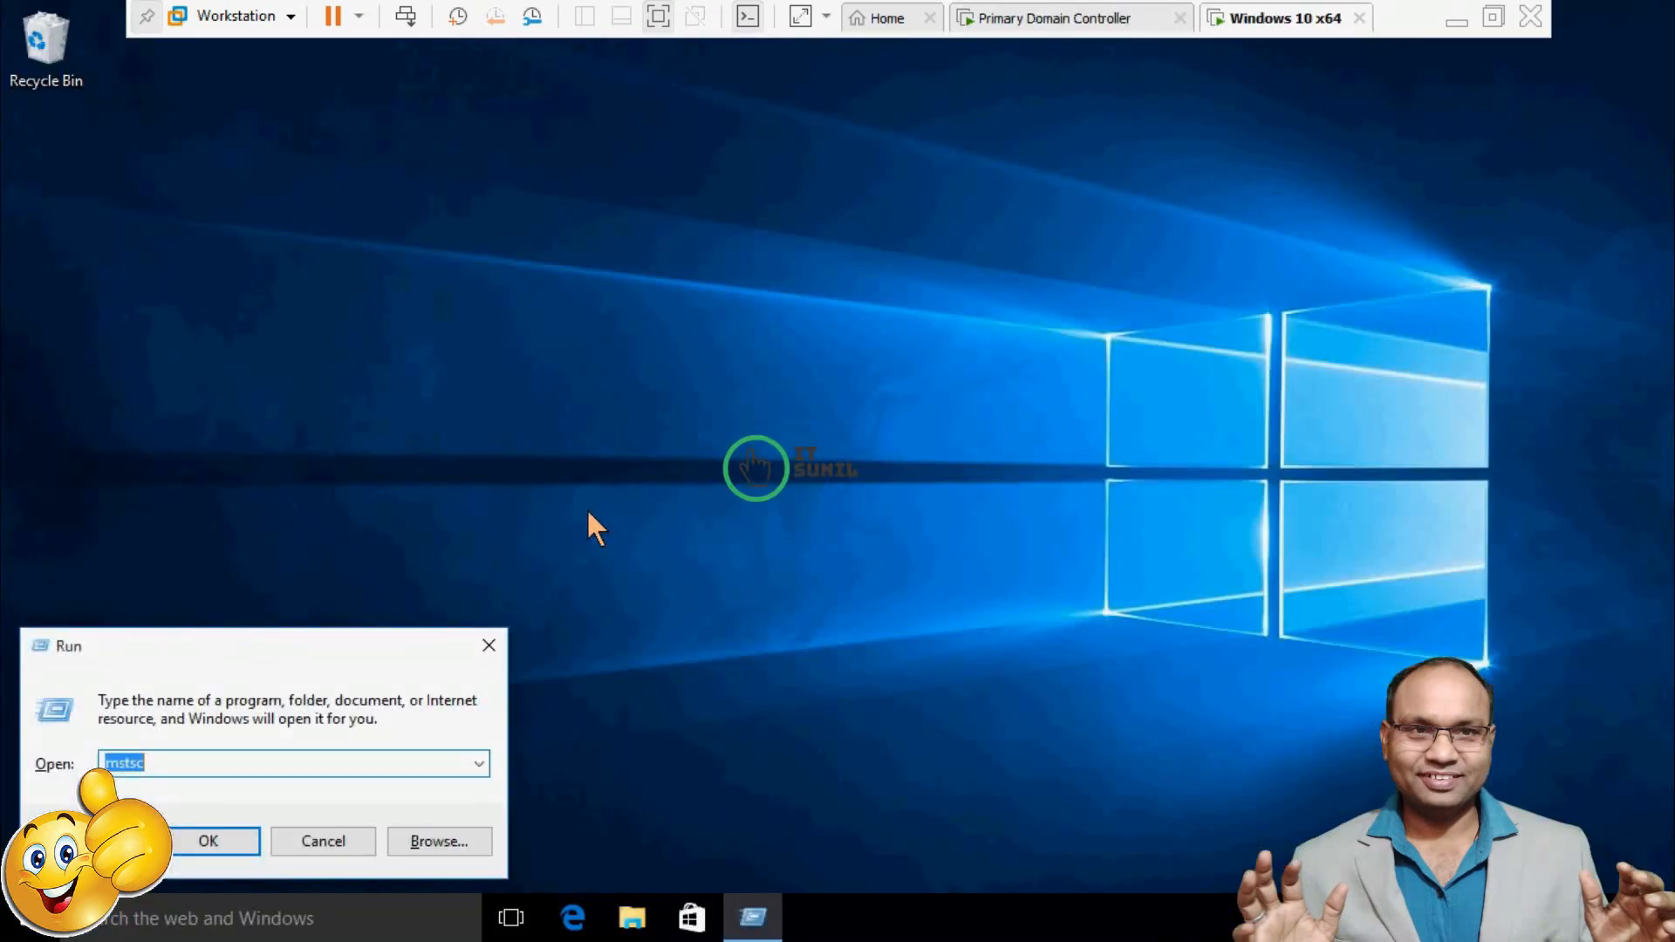
pyautogui.press('Return')
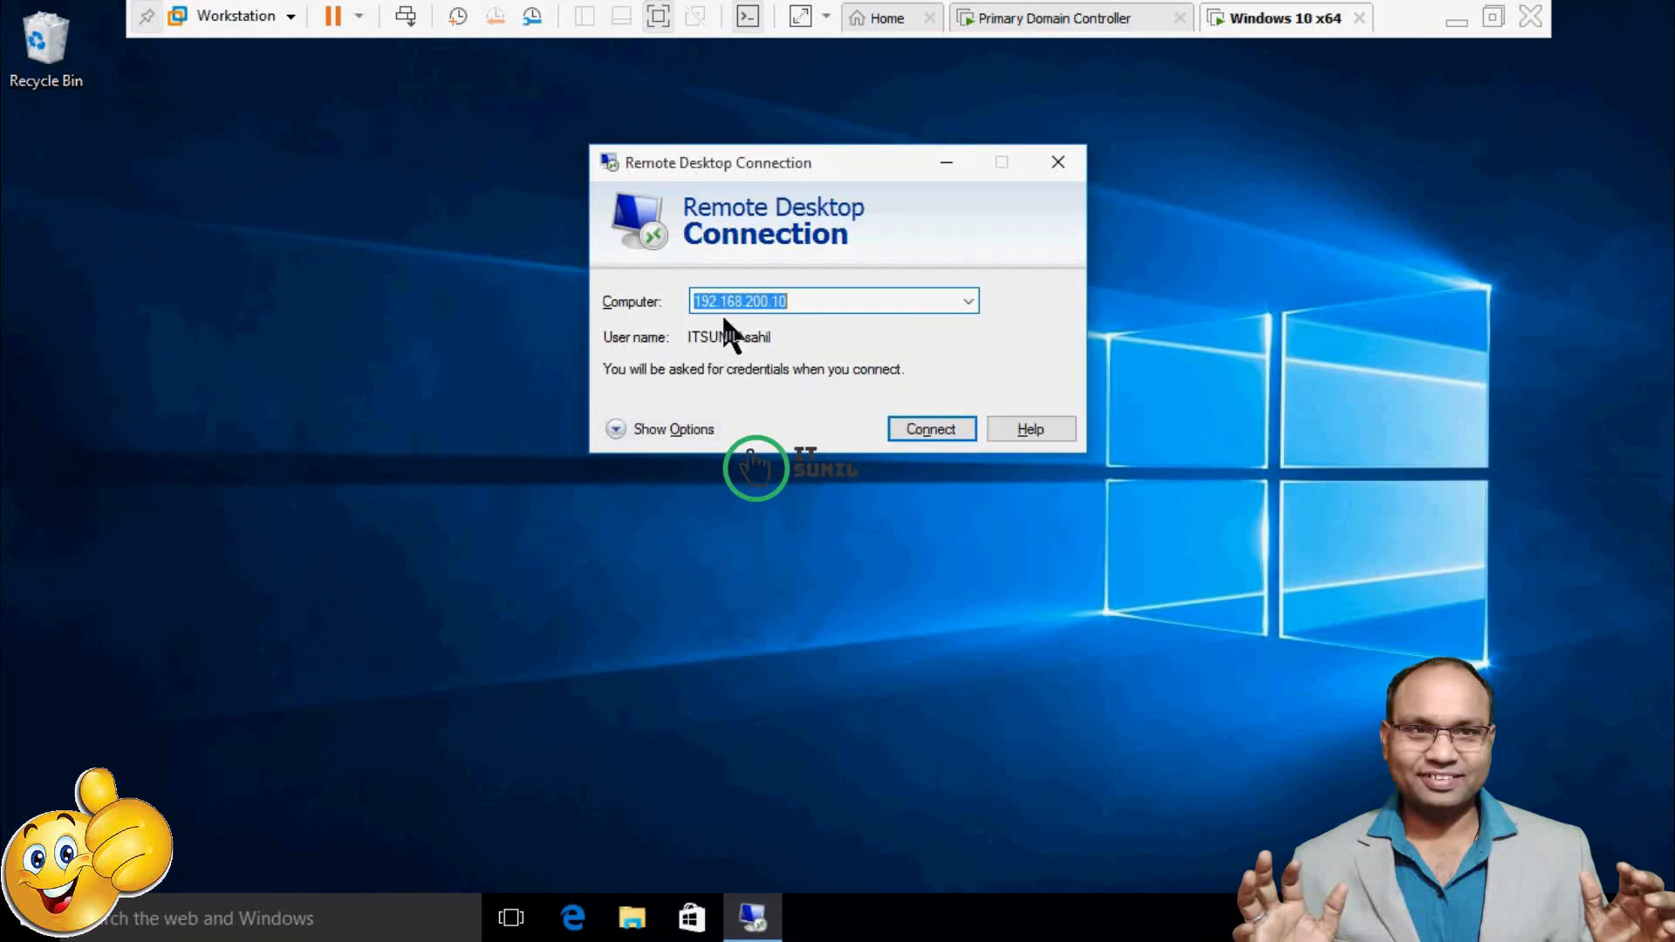
pyautogui.click(615, 431)
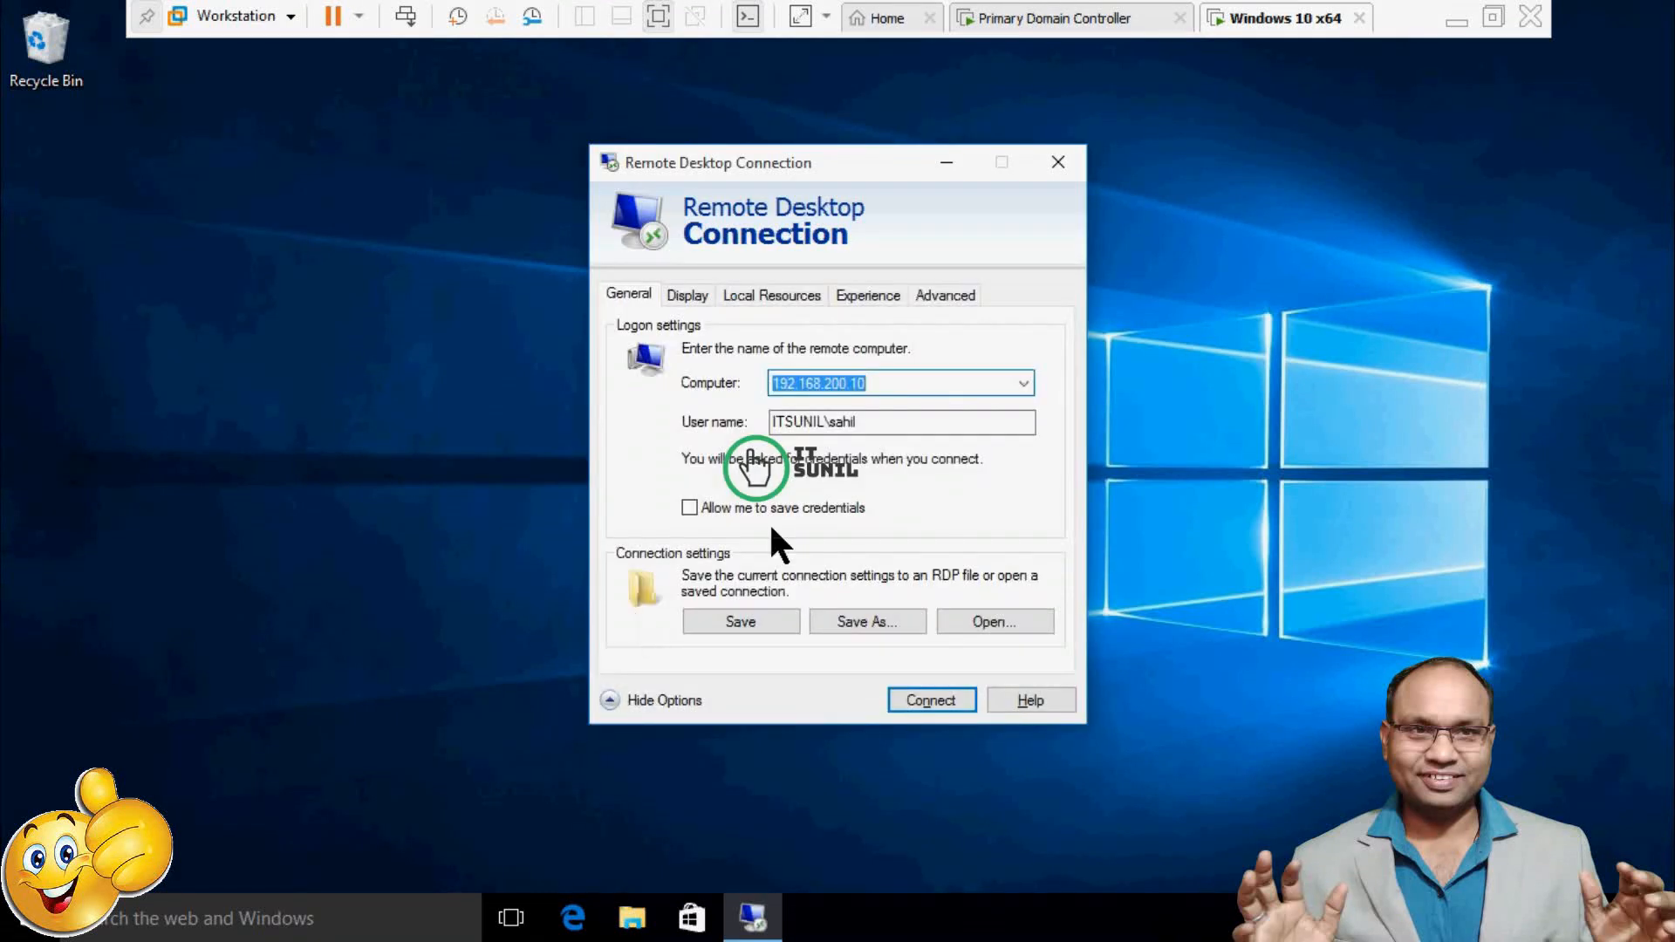
pyautogui.click(773, 295)
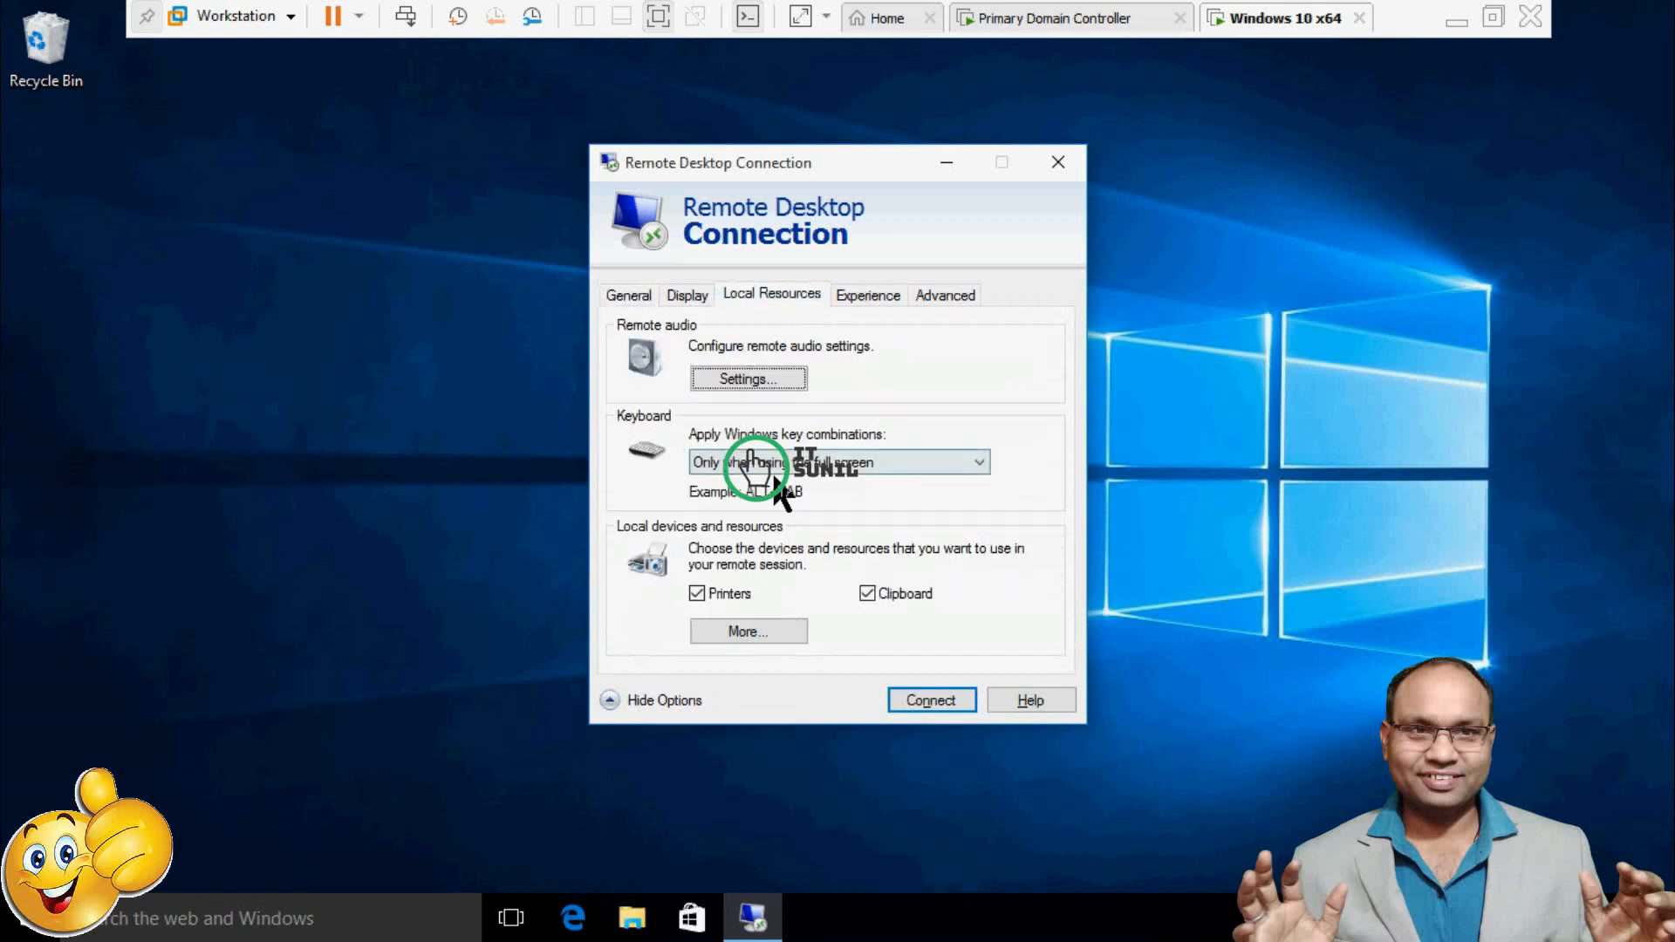
pyautogui.click(728, 631)
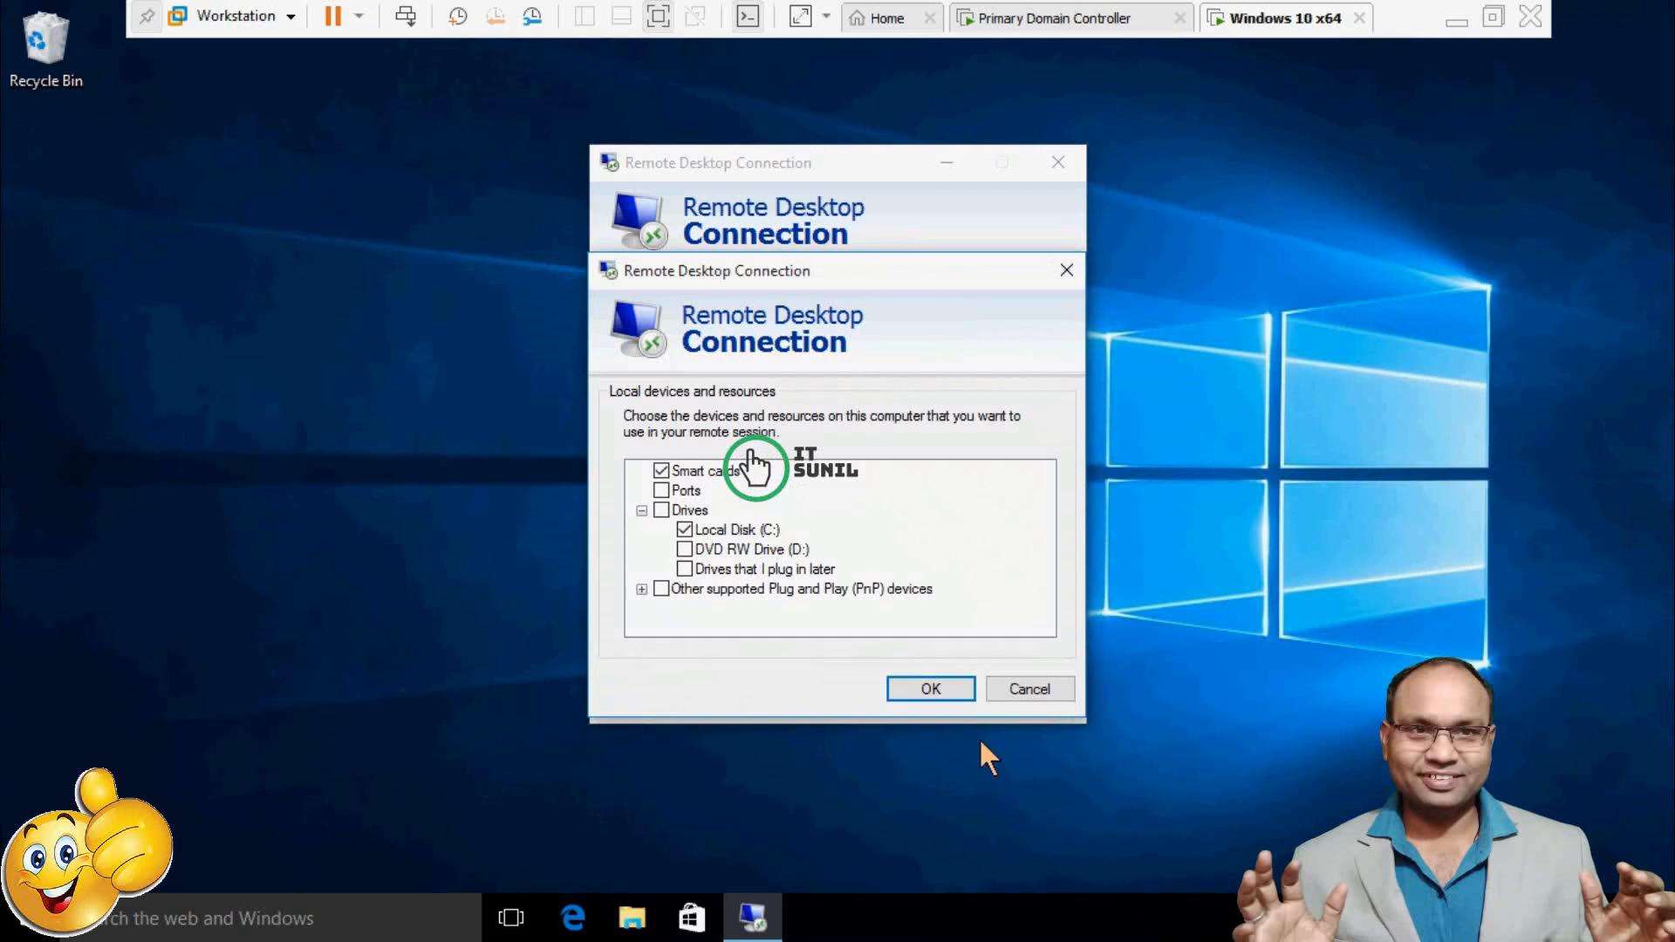
pyautogui.click(930, 689)
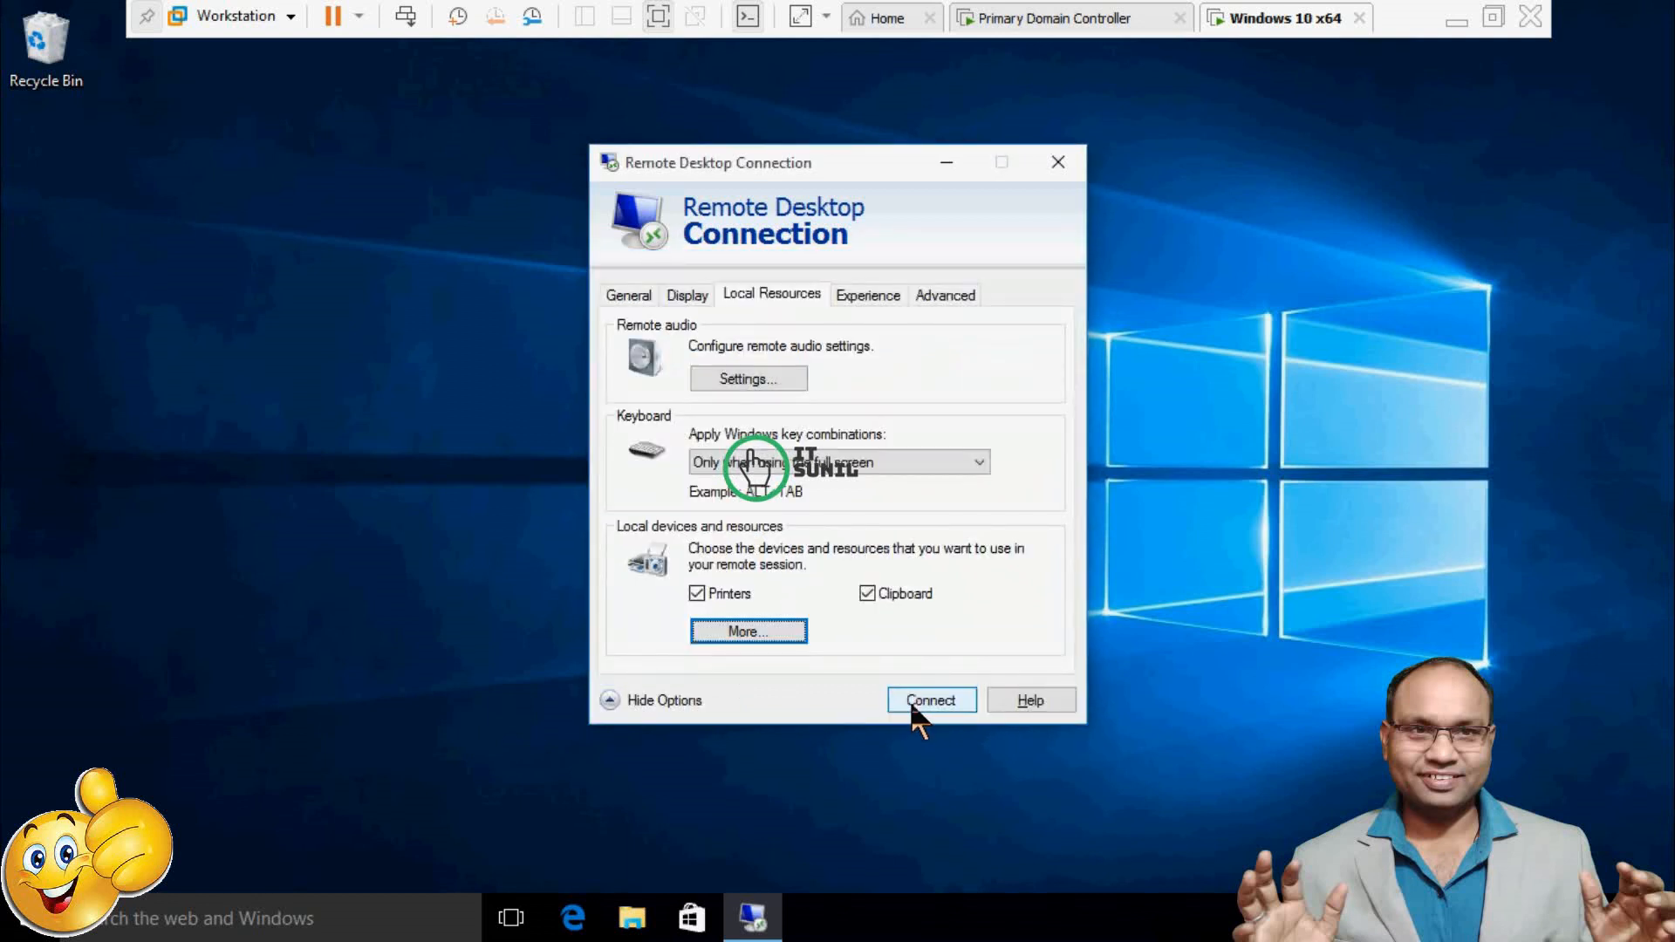
# Connect to 192.168.200.10, enter the account password and accept the certificate warning.
pyautogui.click(907, 707)
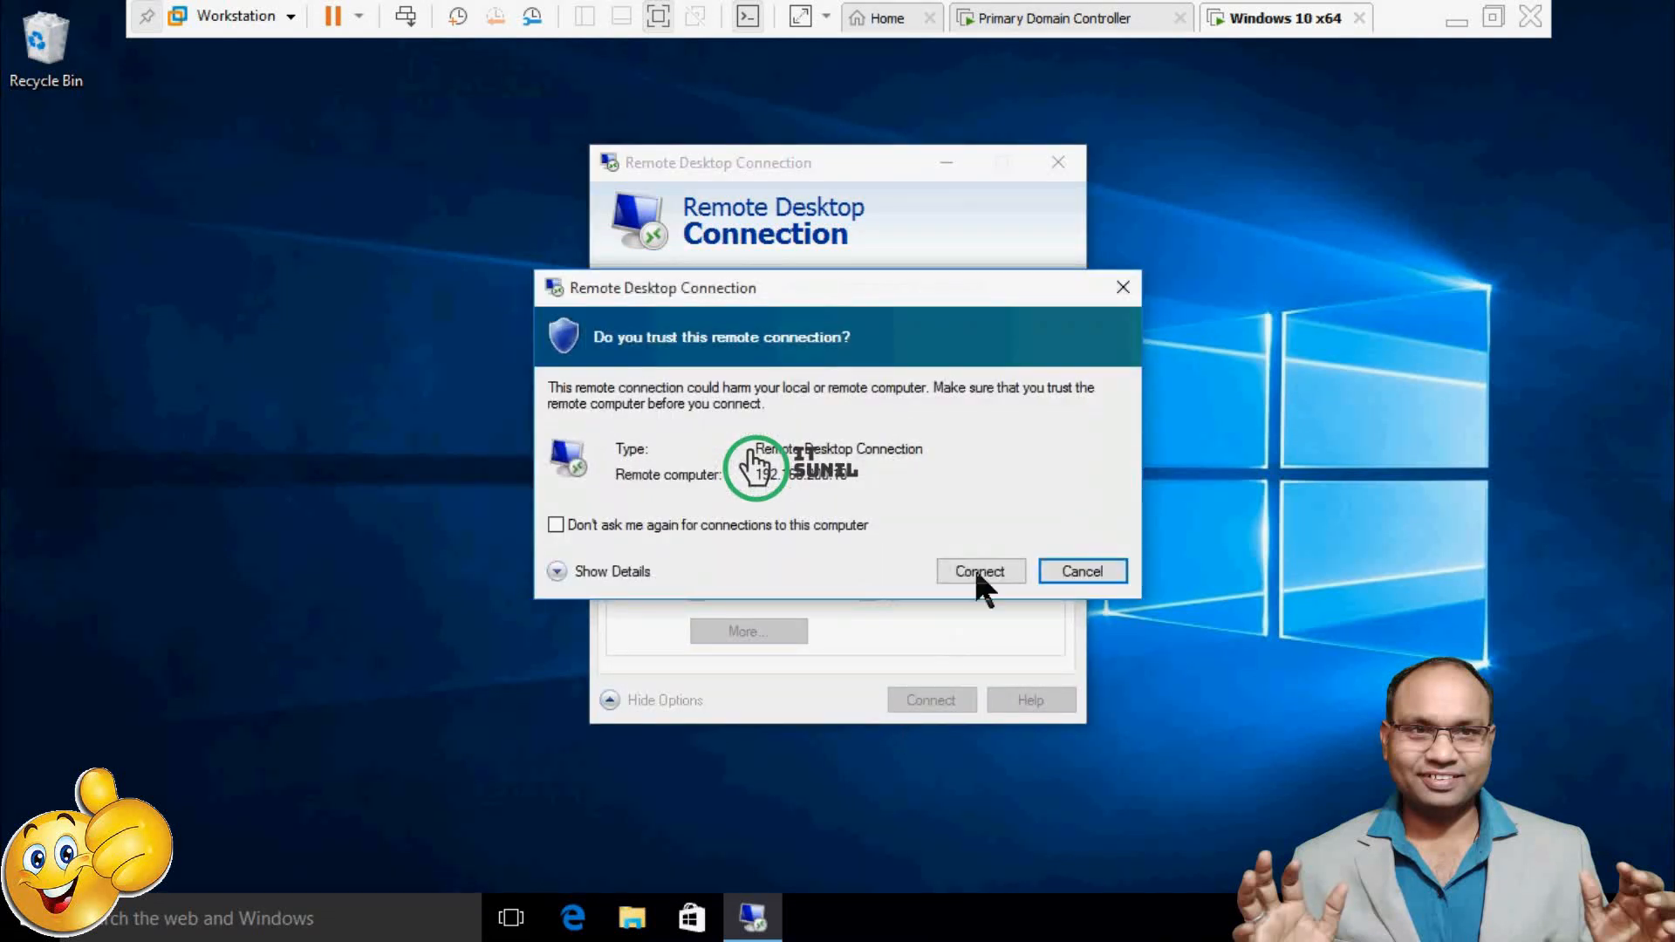
pyautogui.click(973, 566)
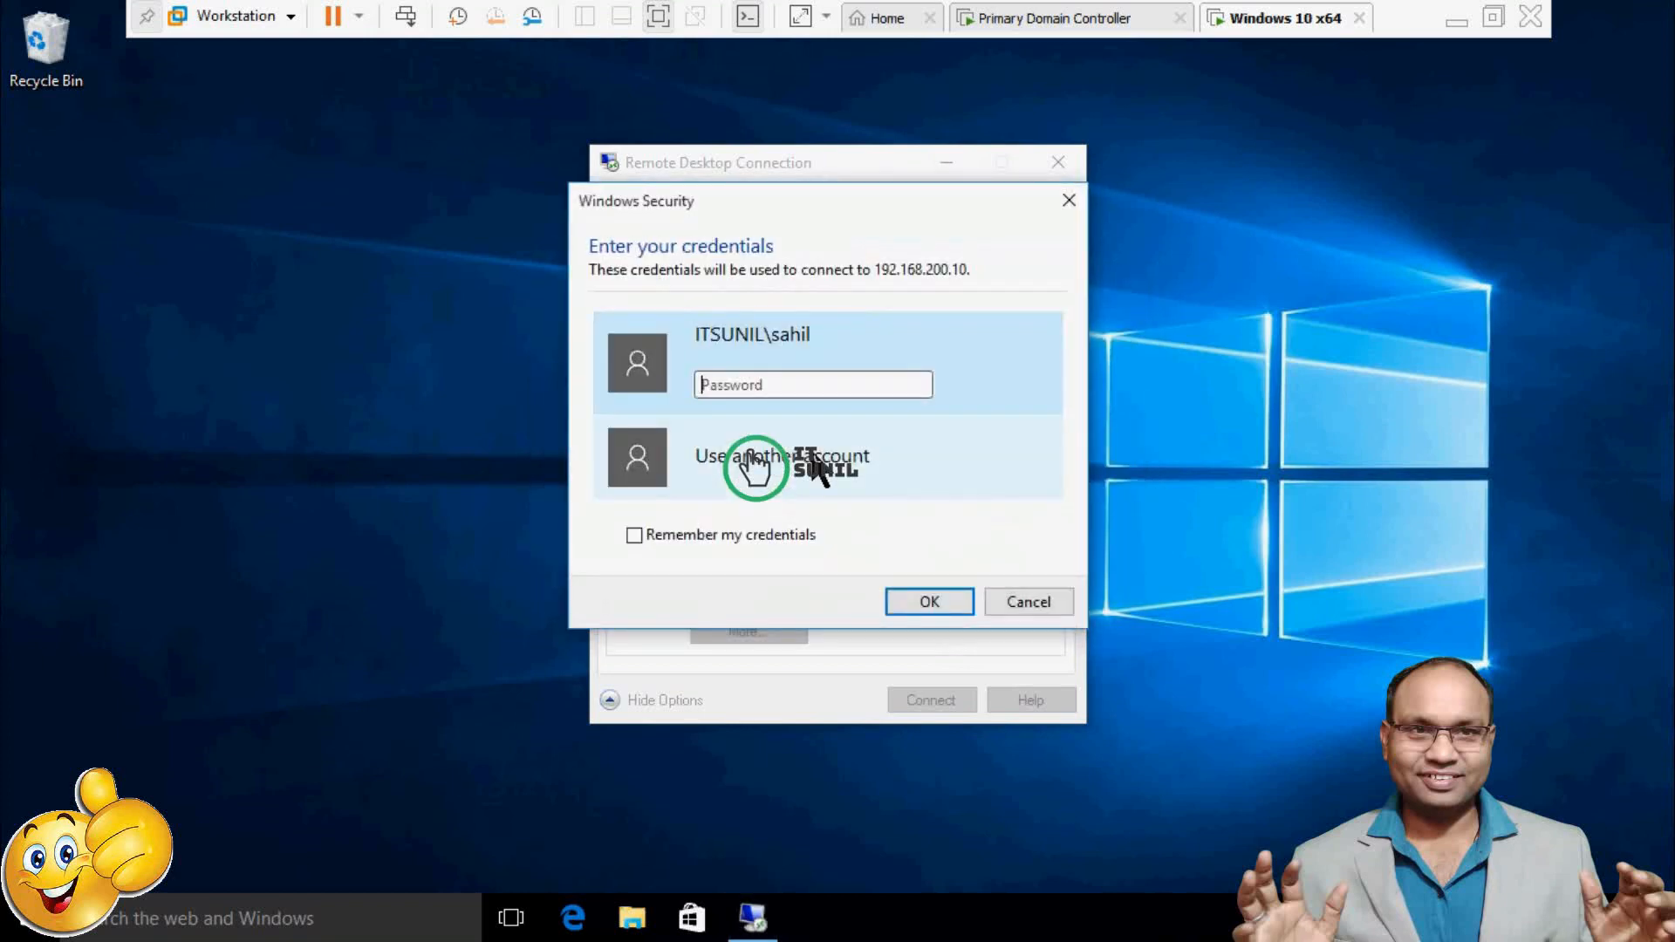
pyautogui.write('********')
pyautogui.press('Return')
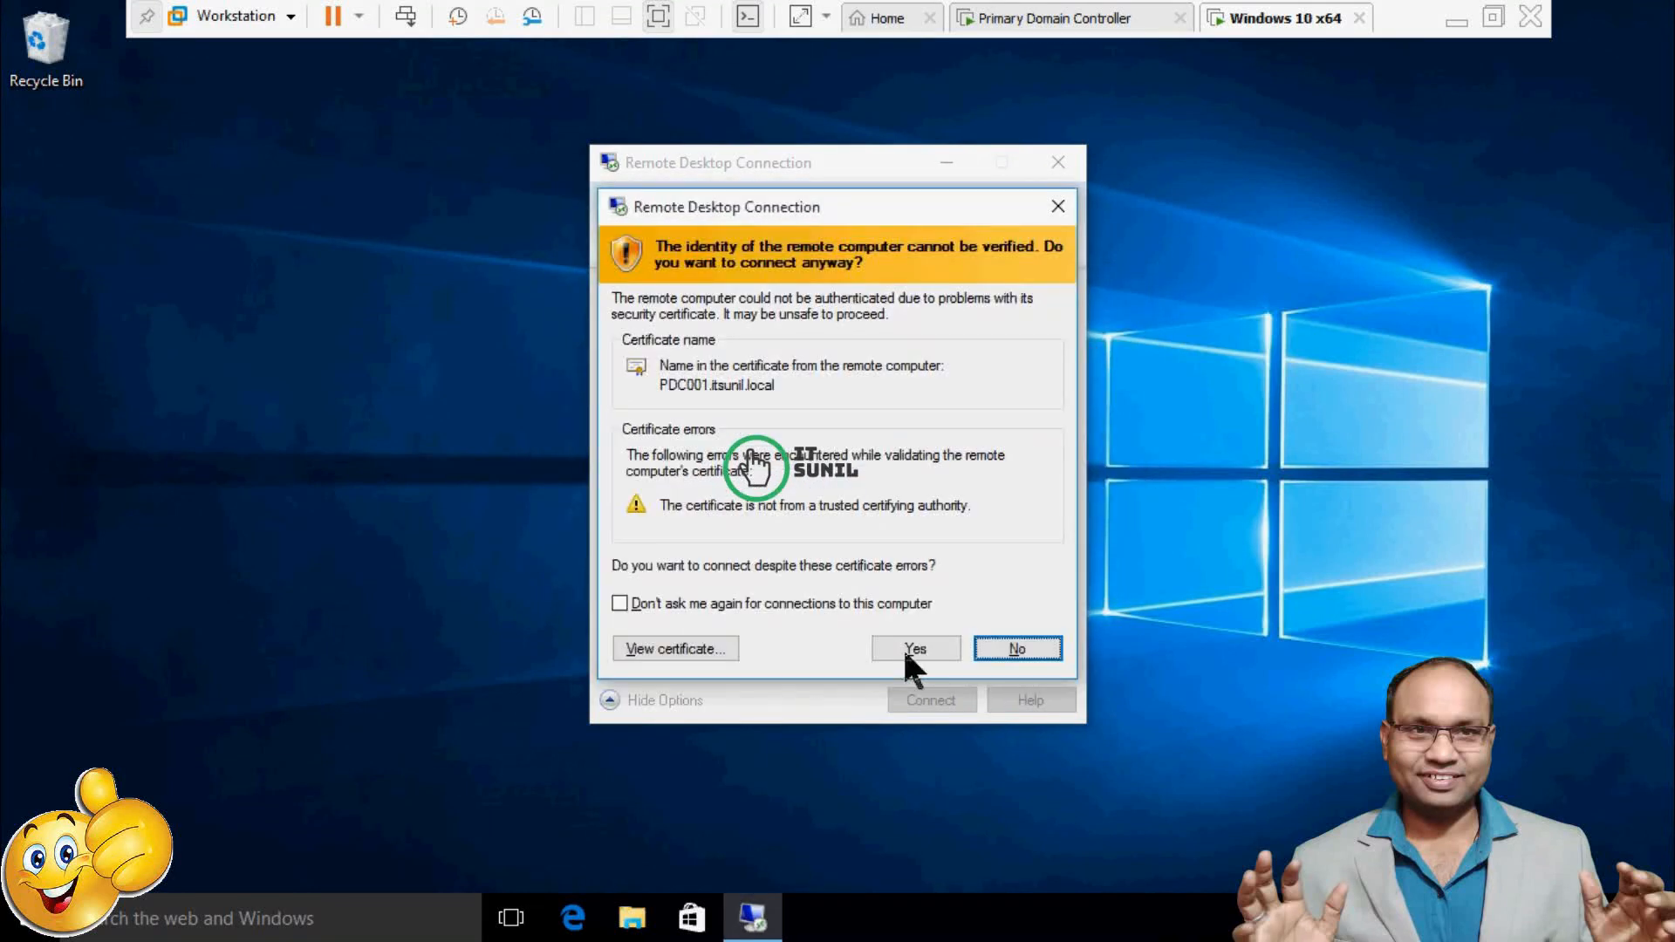
pyautogui.click(912, 649)
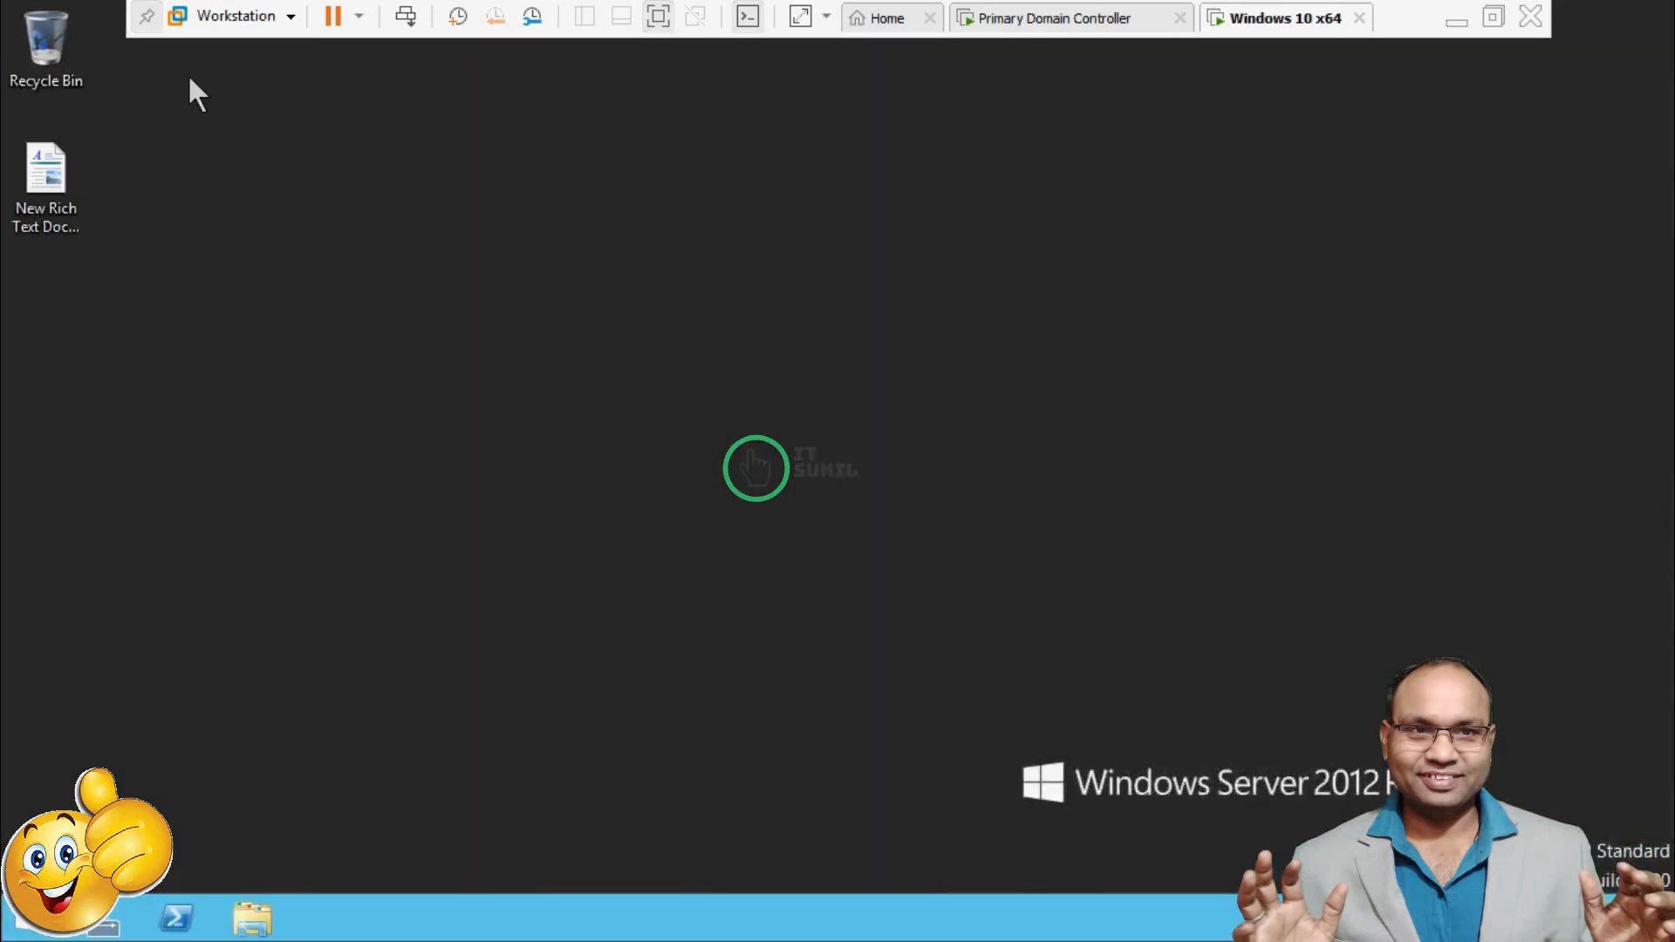
# Confirm the remote This PC shows only Local Disk (C:) and DVD, then right-click New Rich Text Document.
pyautogui.click(148, 22)
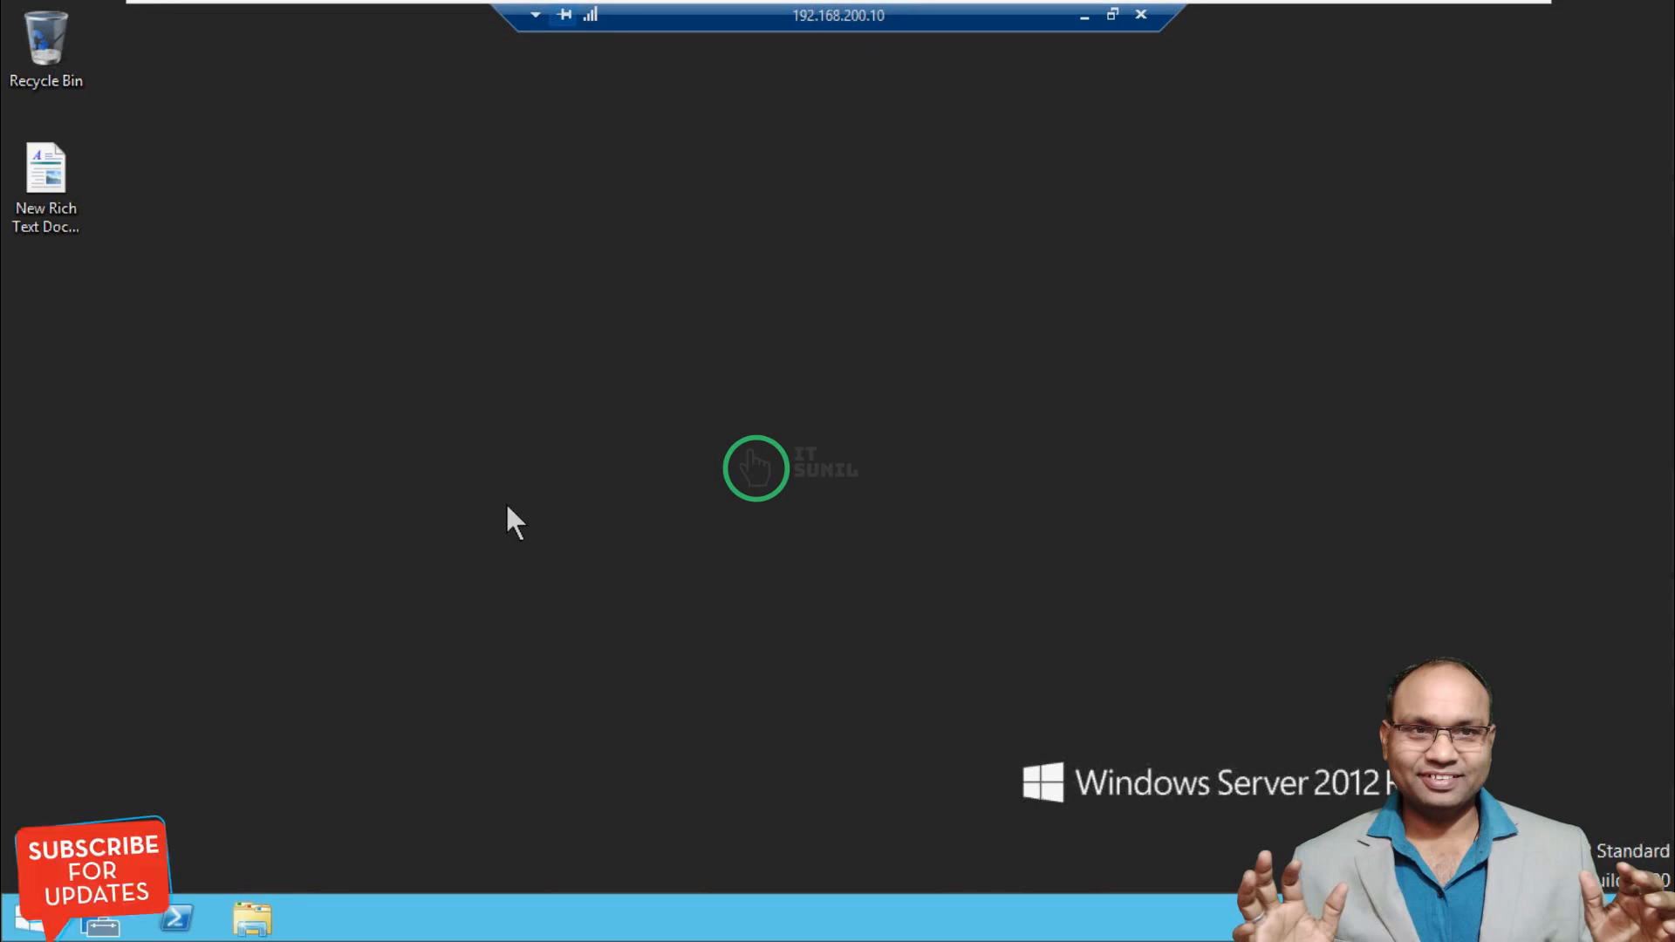
pyautogui.click(253, 920)
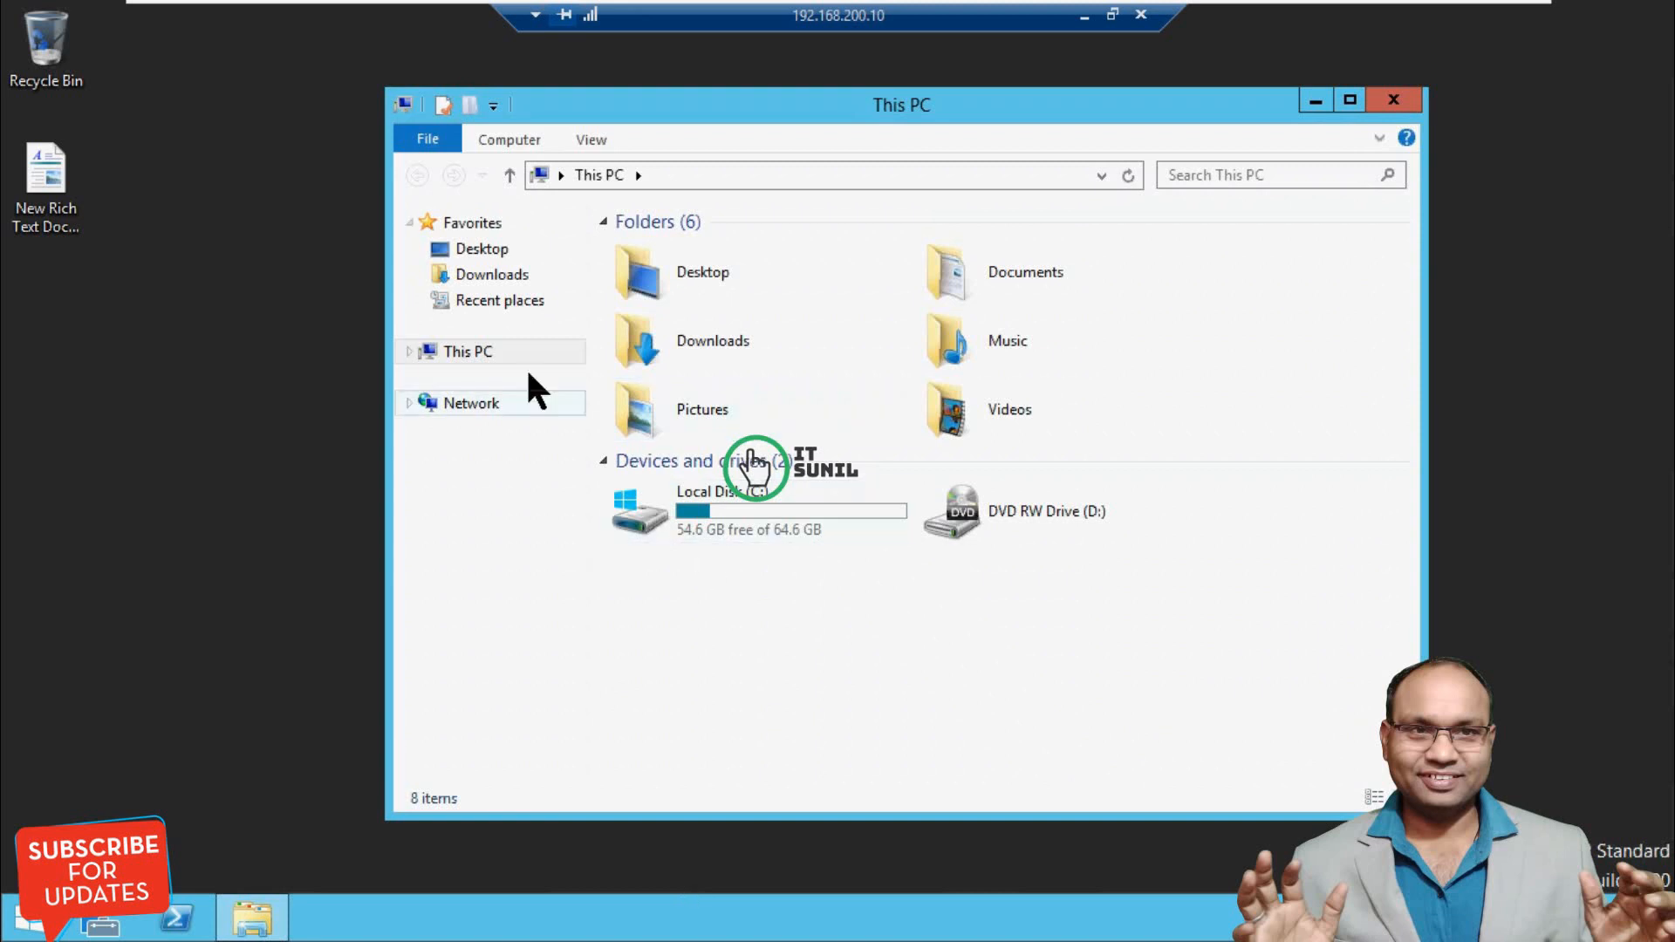
pyautogui.doubleClick(732, 493)
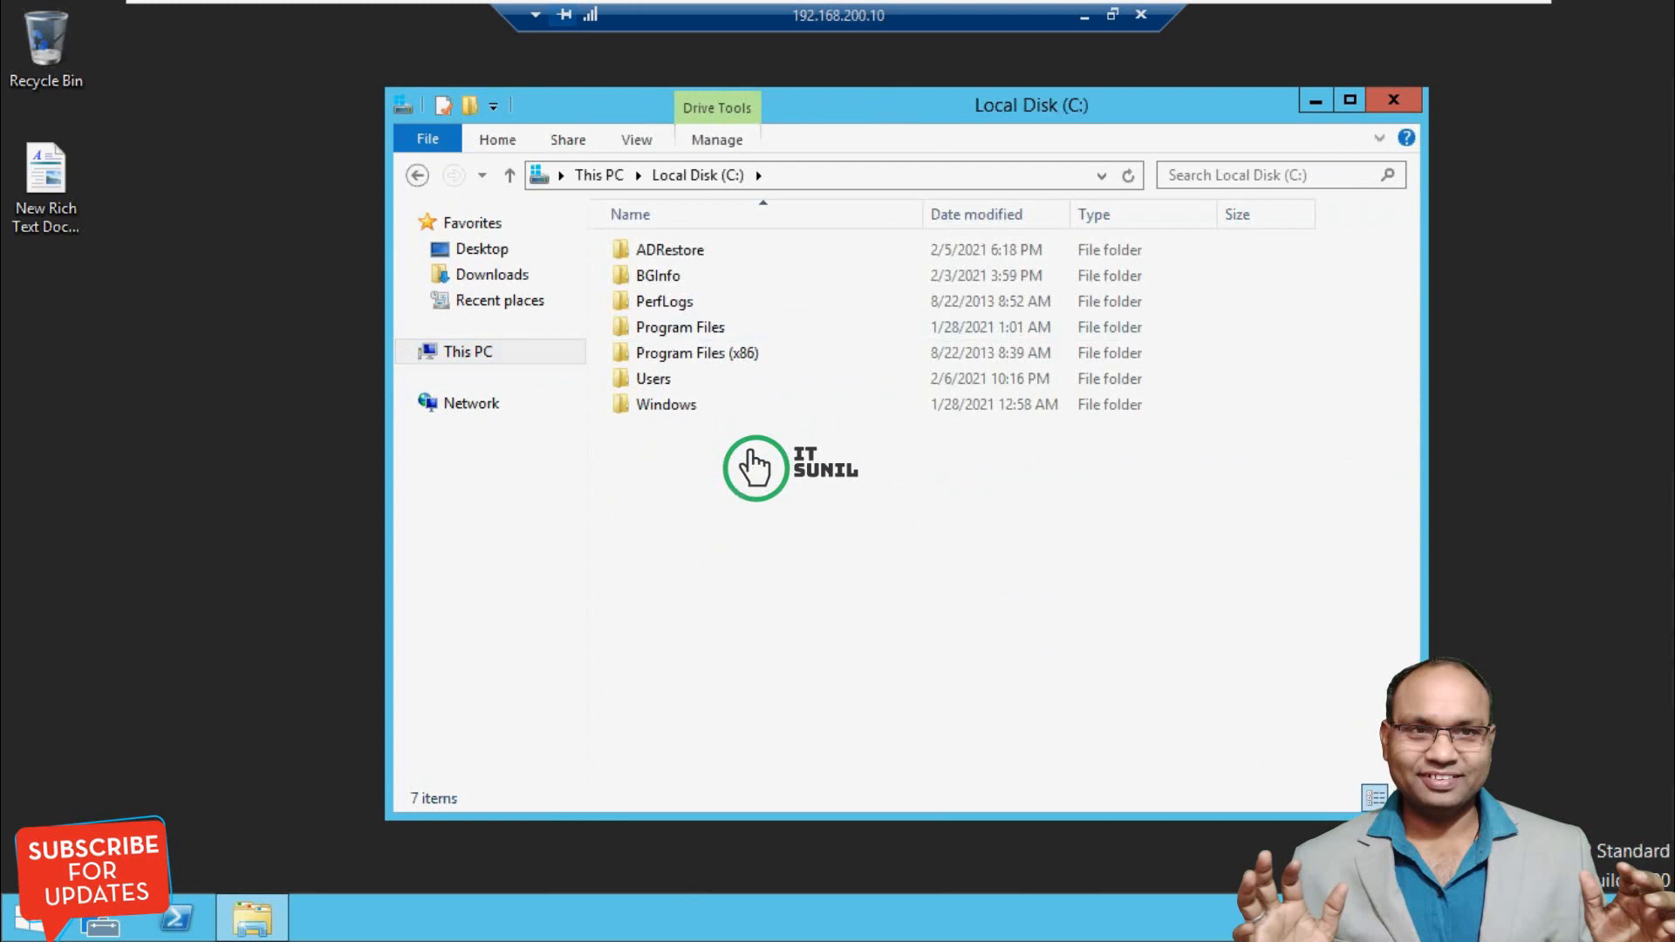
pyautogui.click(1393, 100)
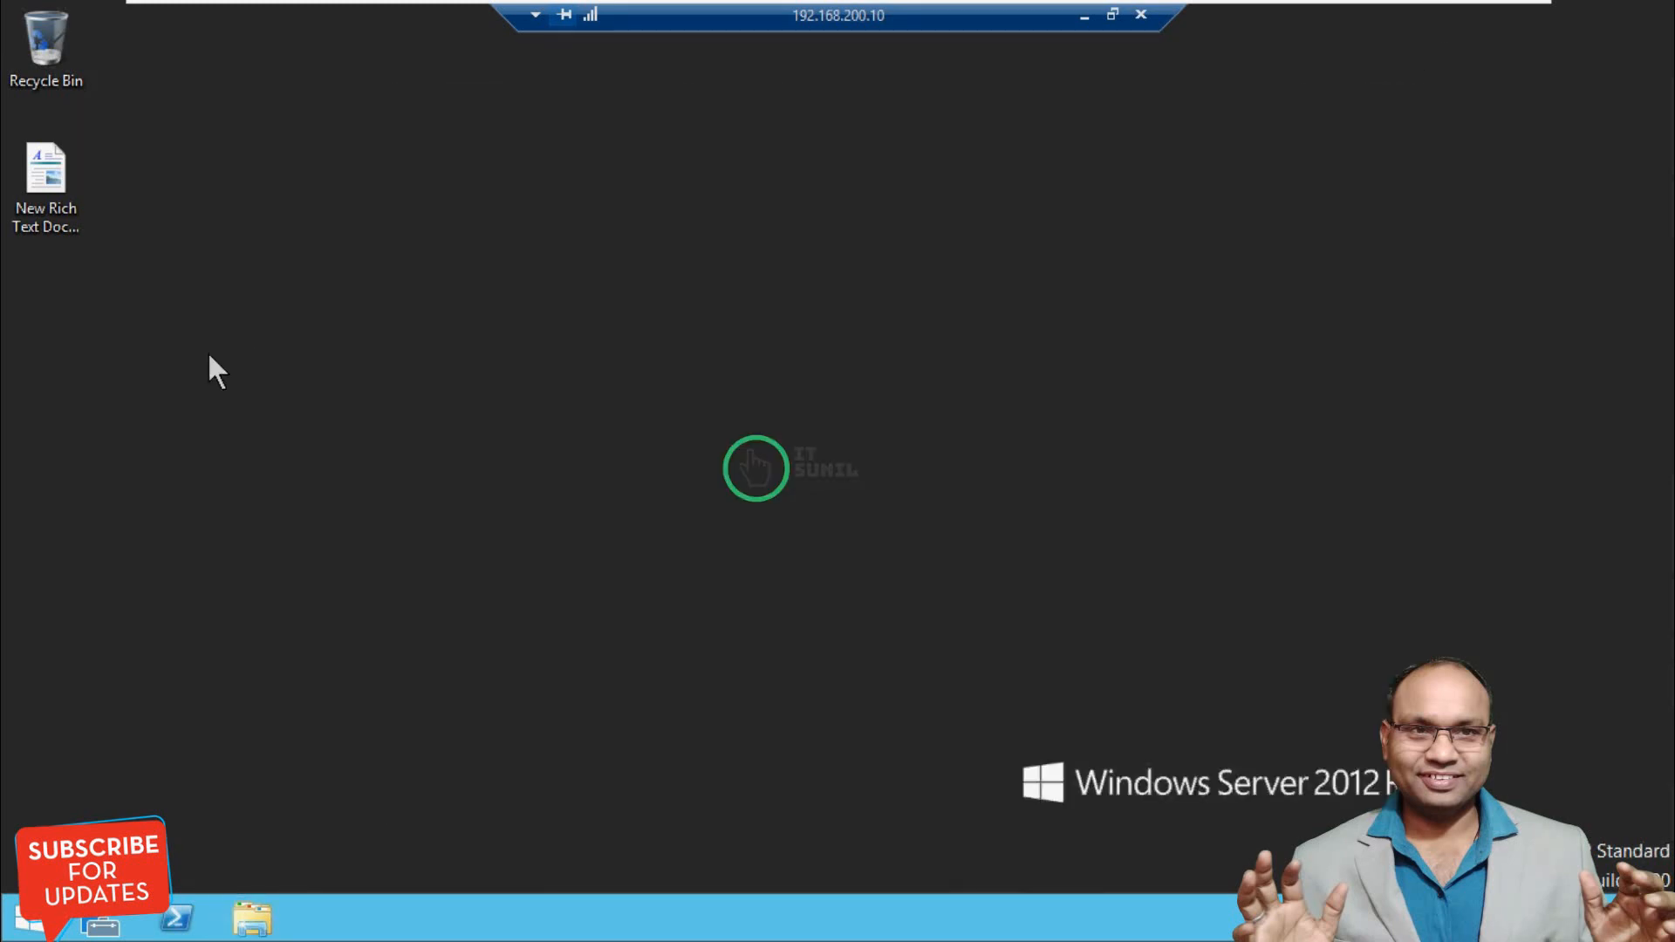
pyautogui.rightClick(37, 197)
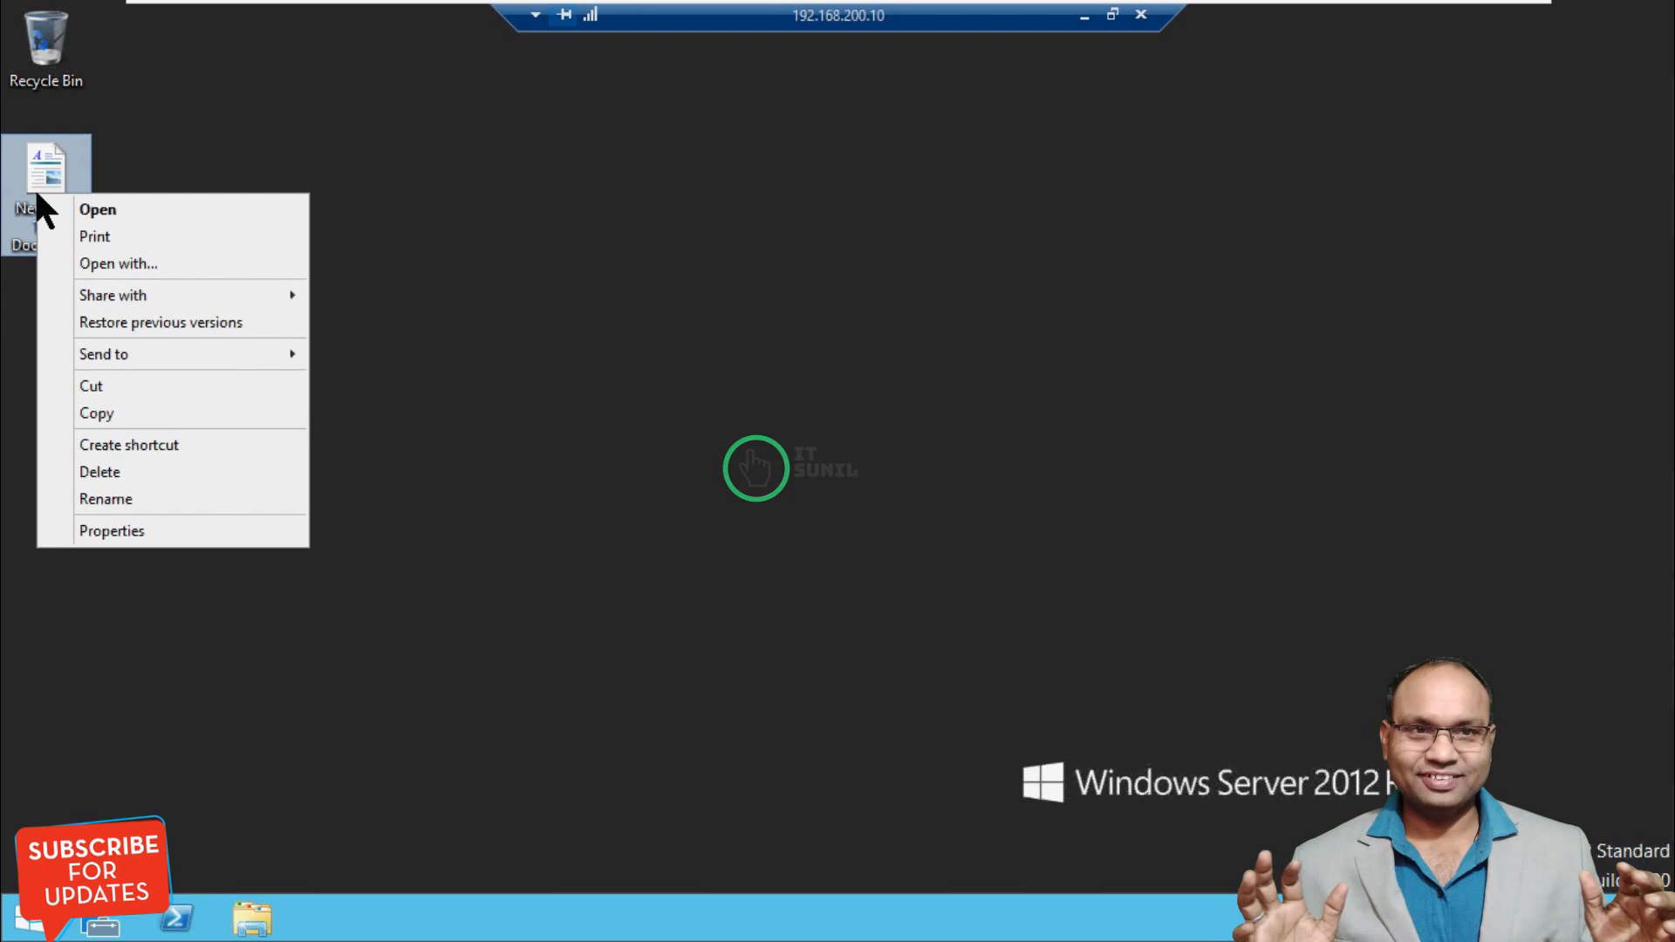